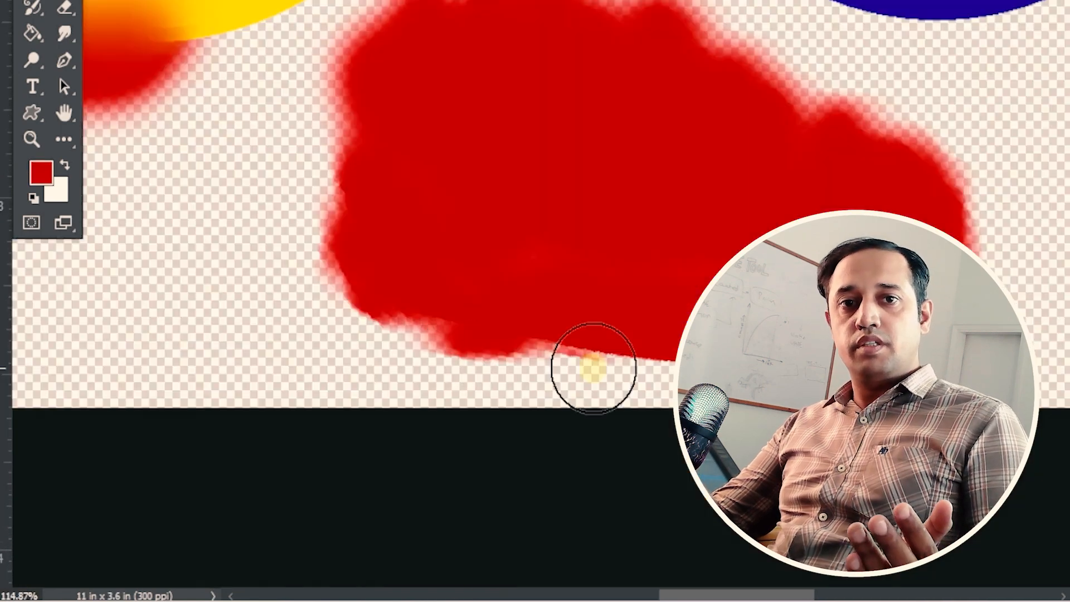
- Blend red and green paint into the yellow and blue circles with the Mixer Brush
key(ctrl+minus)
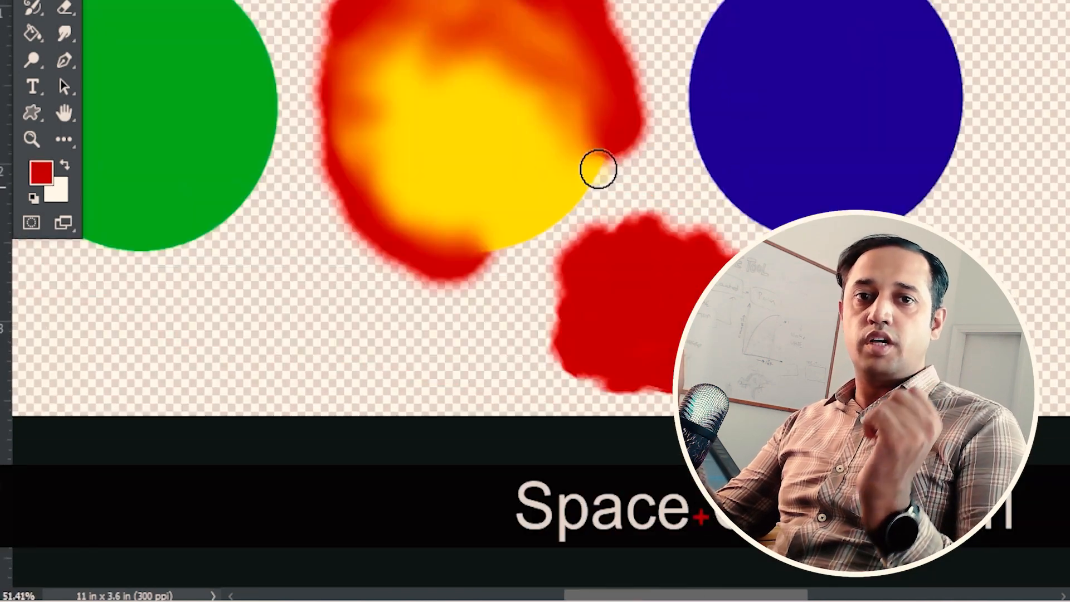
key(ctrl+plus)
drag(705, 5, 526, 24)
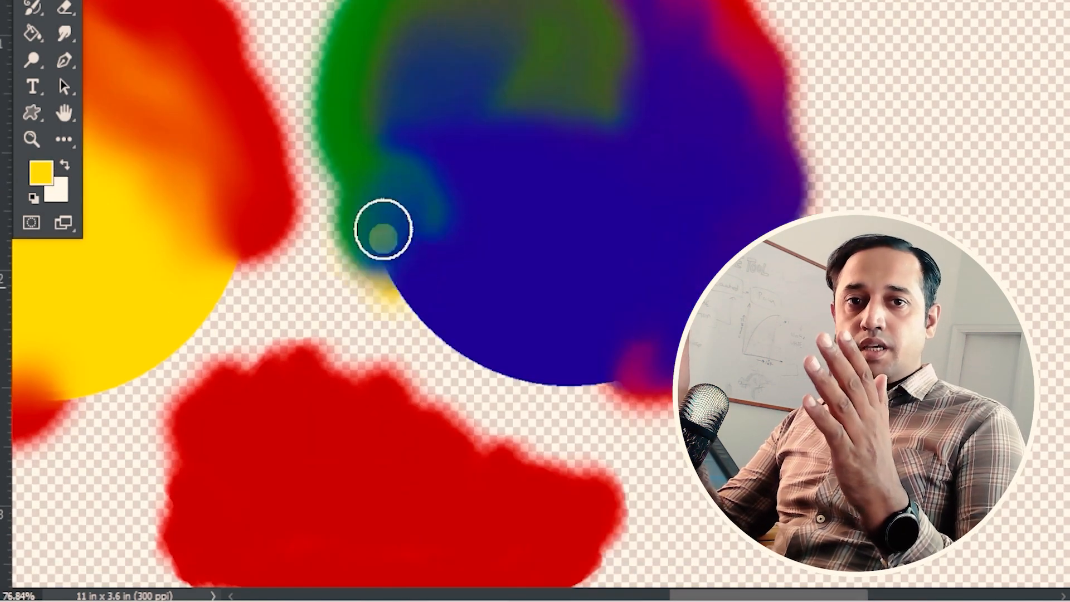
mouse_move(383, 229)
mouse_down()
mouse_move(433, 234)
mouse_move(525, 328)
mouse_move(675, 21)
mouse_move(805, 39)
mouse_up()
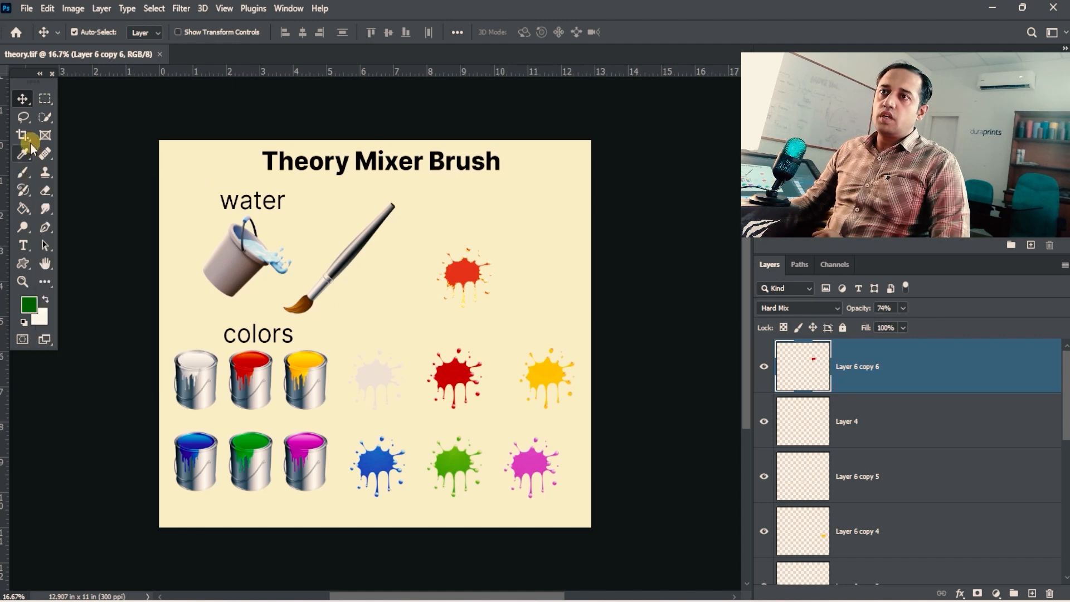
- Activate the Mixer Brush tool and review the other tools grouped with it
drag(29, 173, 83, 210)
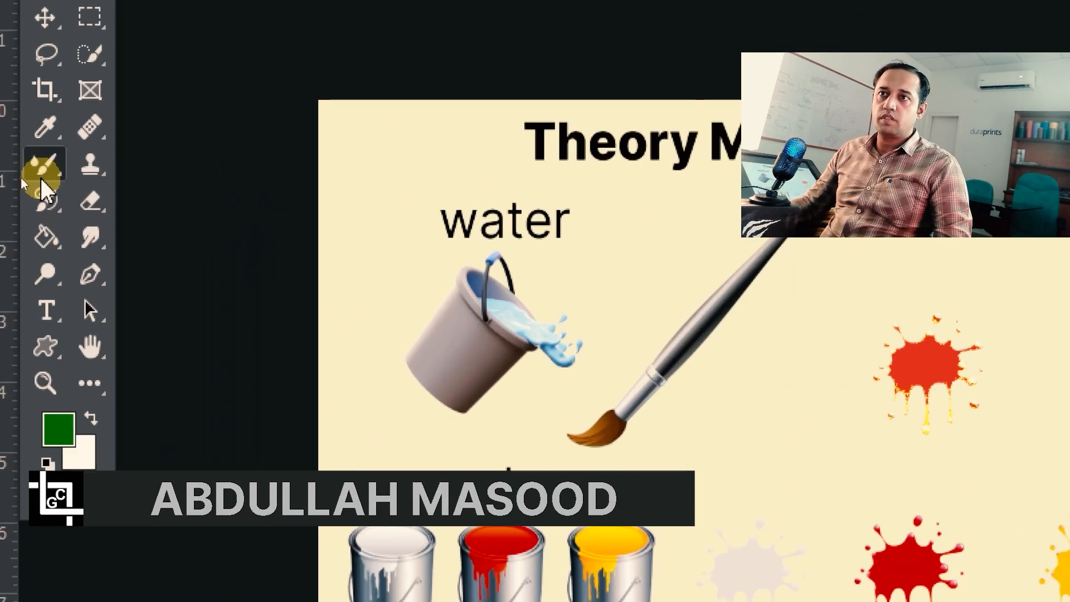
drag(41, 178, 210, 224)
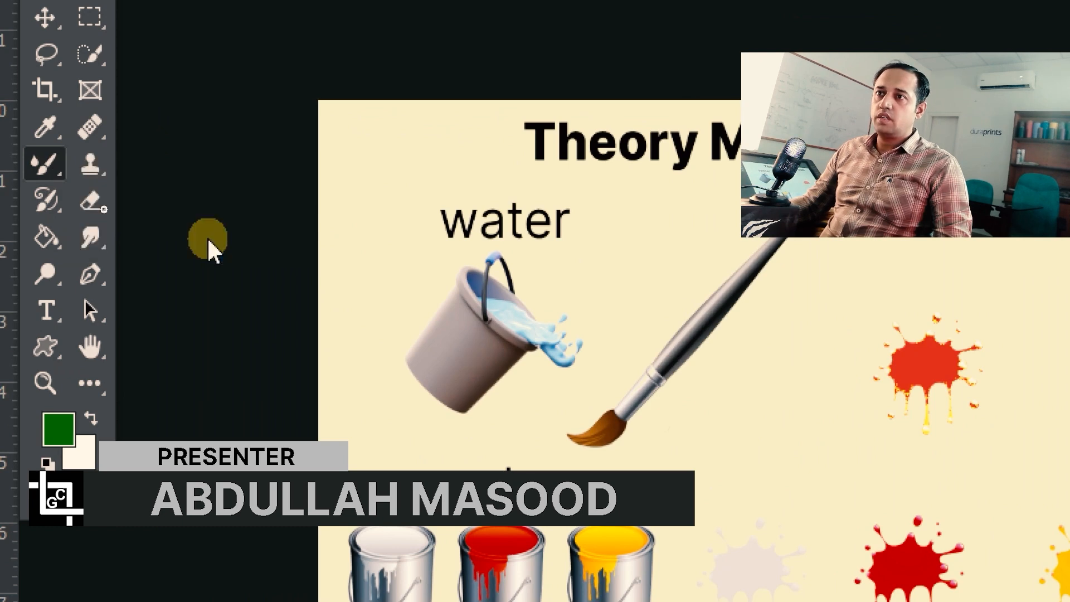
drag(22, 174, 300, 251)
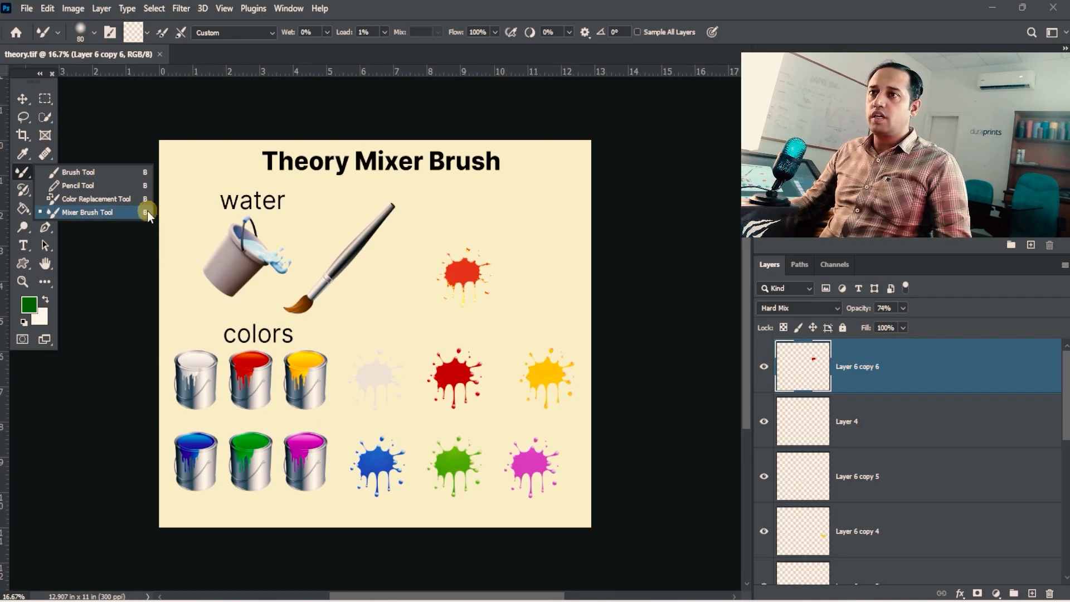
click(147, 211)
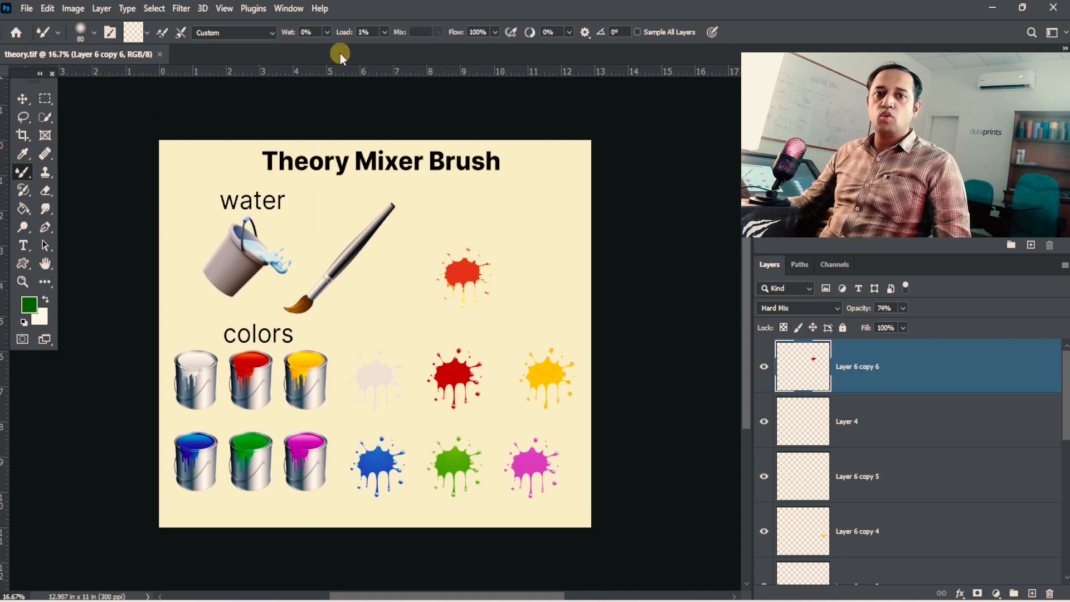
- Review the Mixer Brush blending presets and the Load Brush, Clean Brush and Load Solid Colors Only options
click(273, 34)
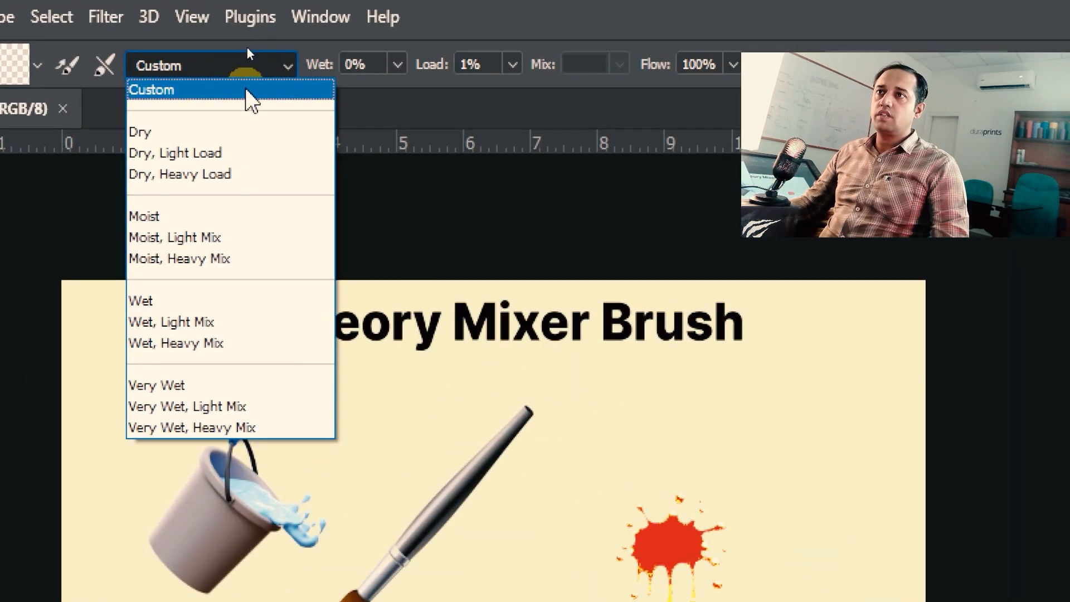
click(570, 3)
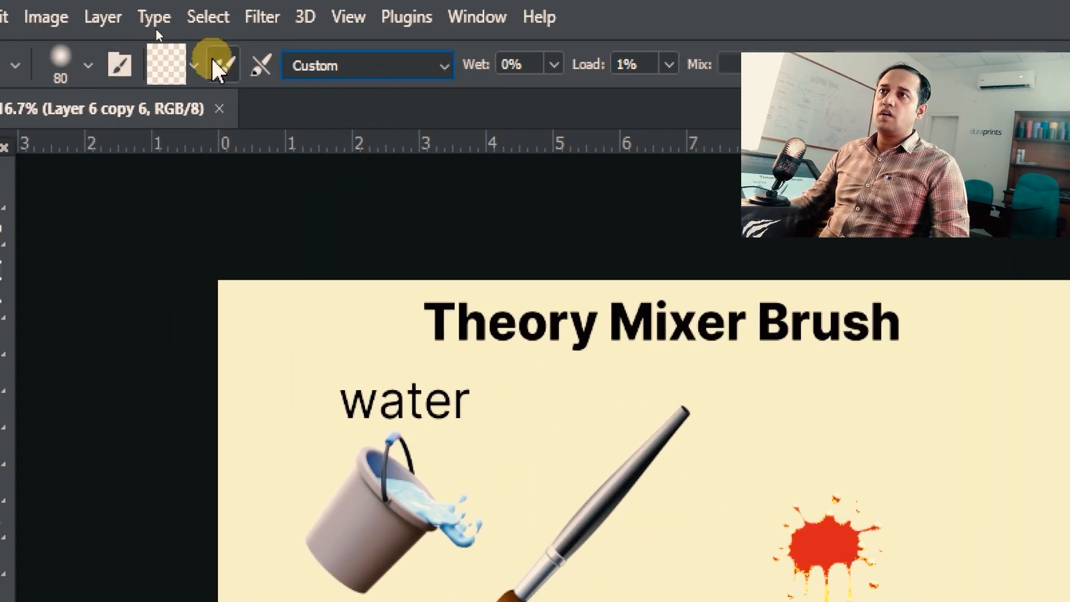
click(40, 61)
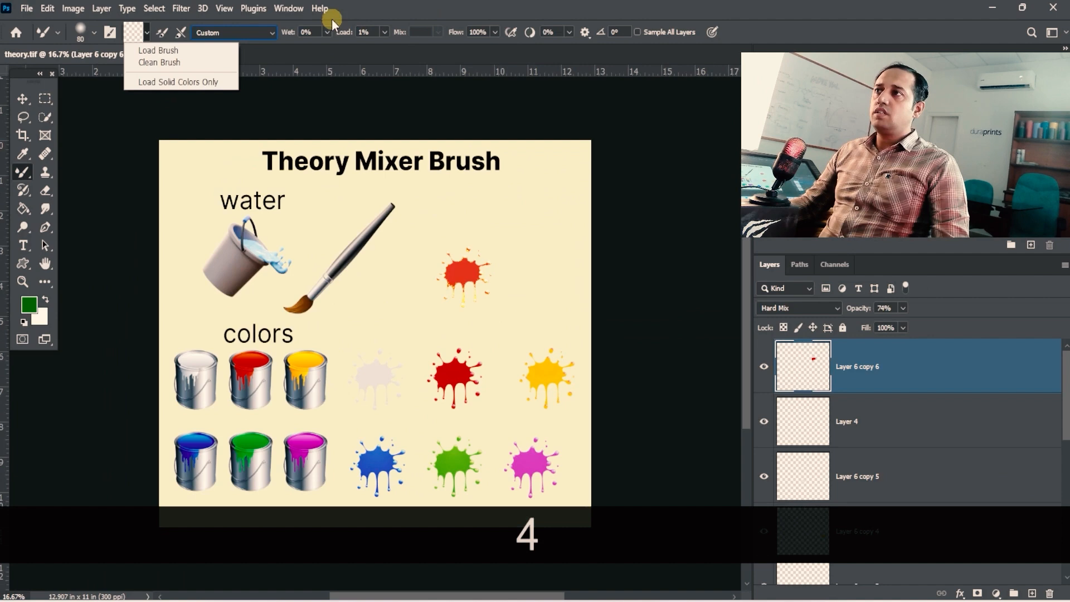
click(389, 21)
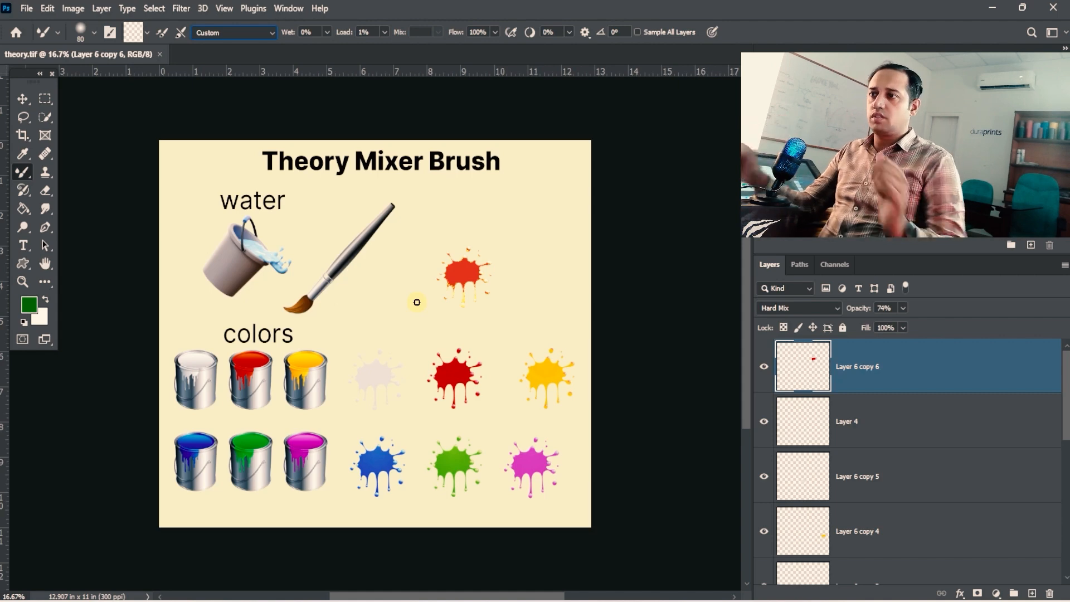
- Examine the water bucket, paintbrush, paint cans and color splashes in the Theory Mixer Brush illustration
drag(357, 328, 402, 376)
drag(401, 313, 396, 311)
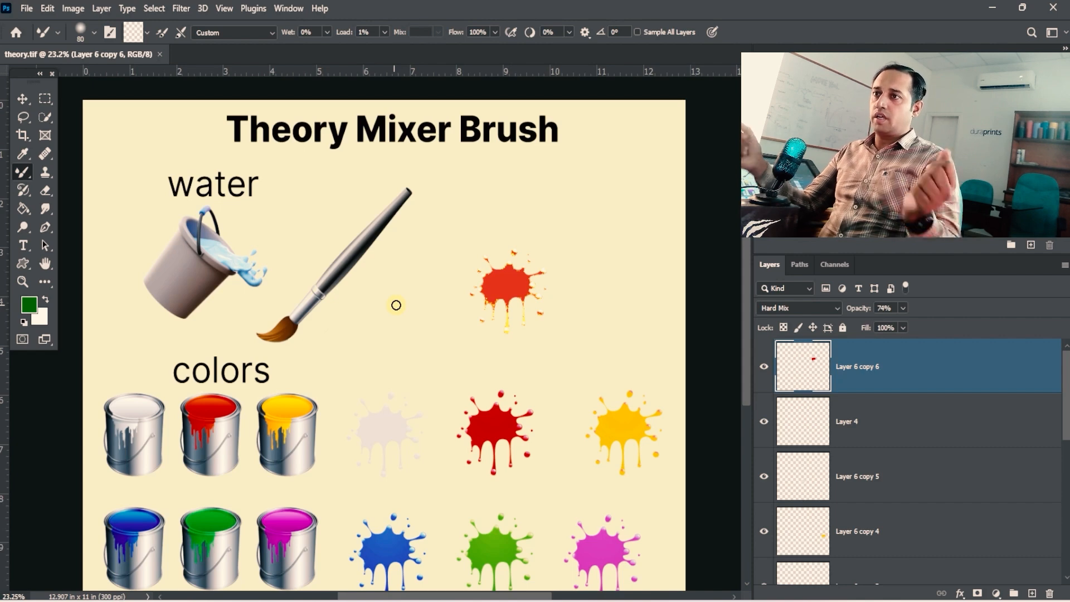
mouse_move(411, 310)
mouse_down()
mouse_move(413, 277)
mouse_move(418, 292)
mouse_up()
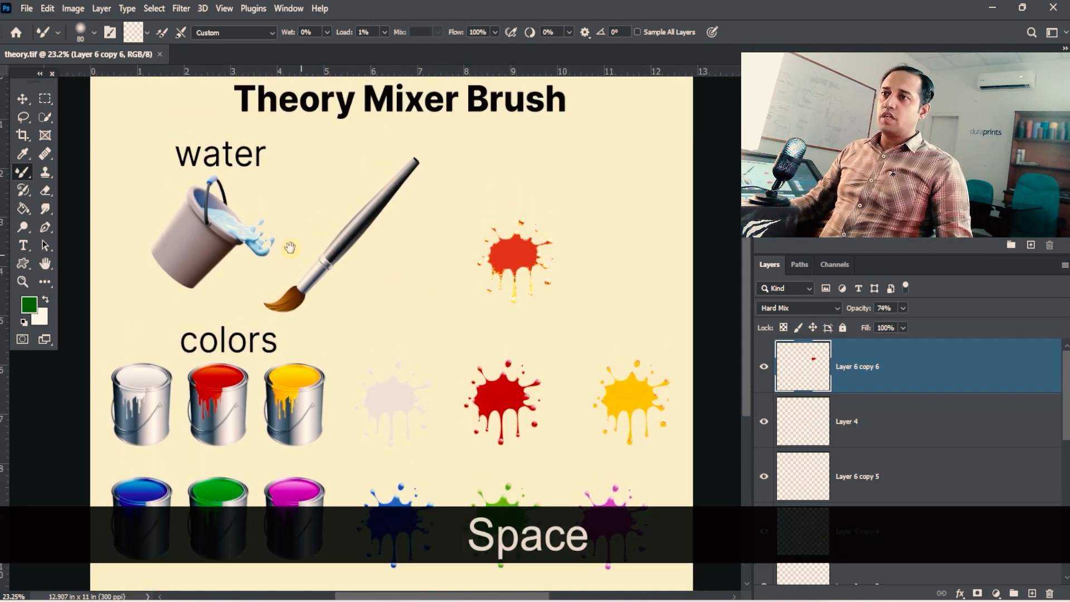
drag(291, 248, 323, 268)
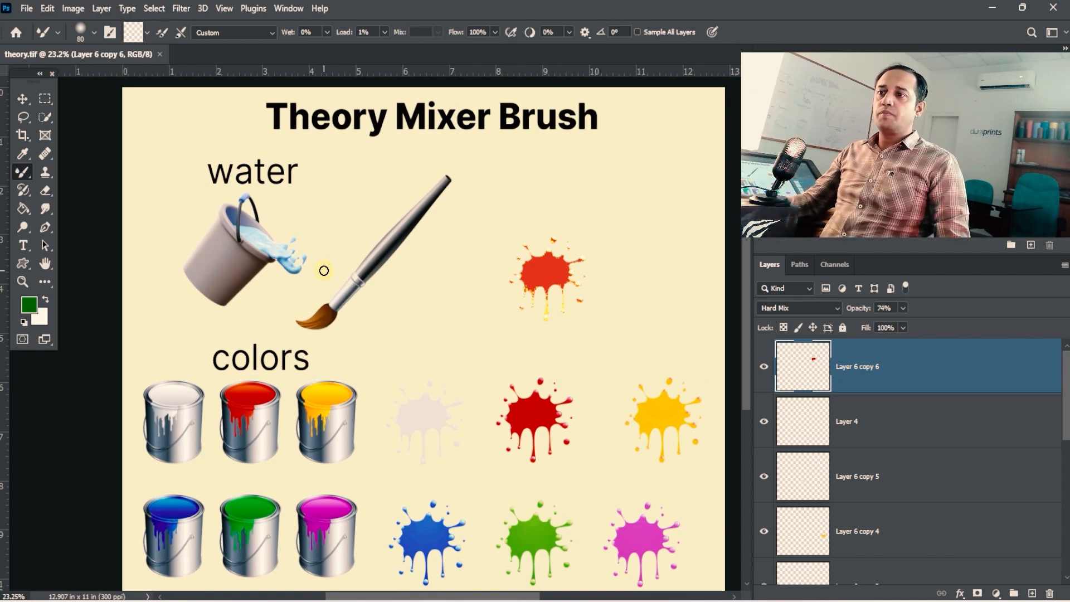
key(space)
drag(365, 291, 322, 176)
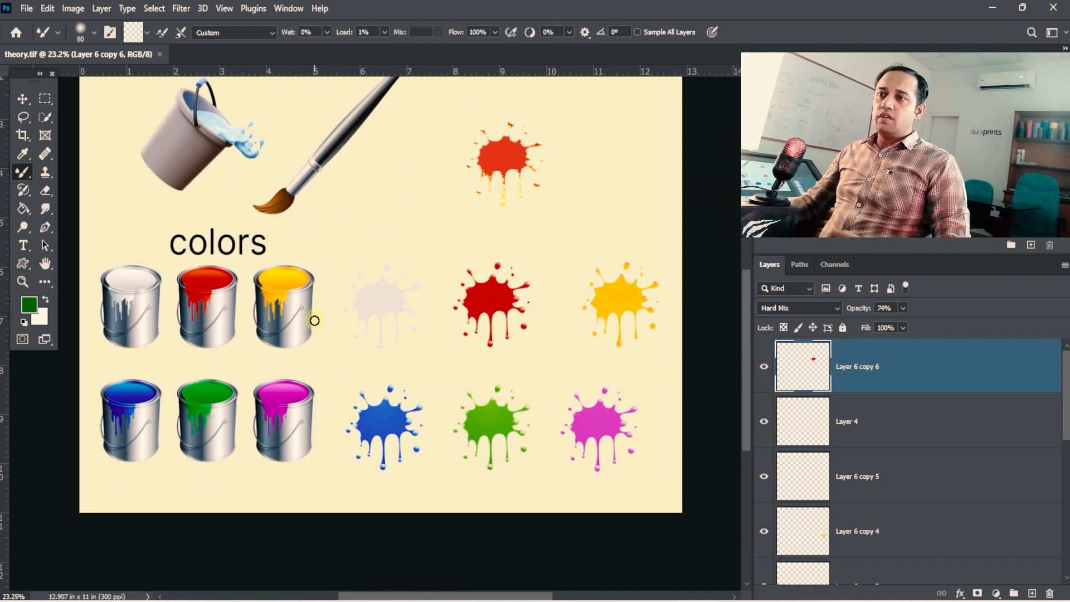
key(space)
drag(322, 263, 310, 314)
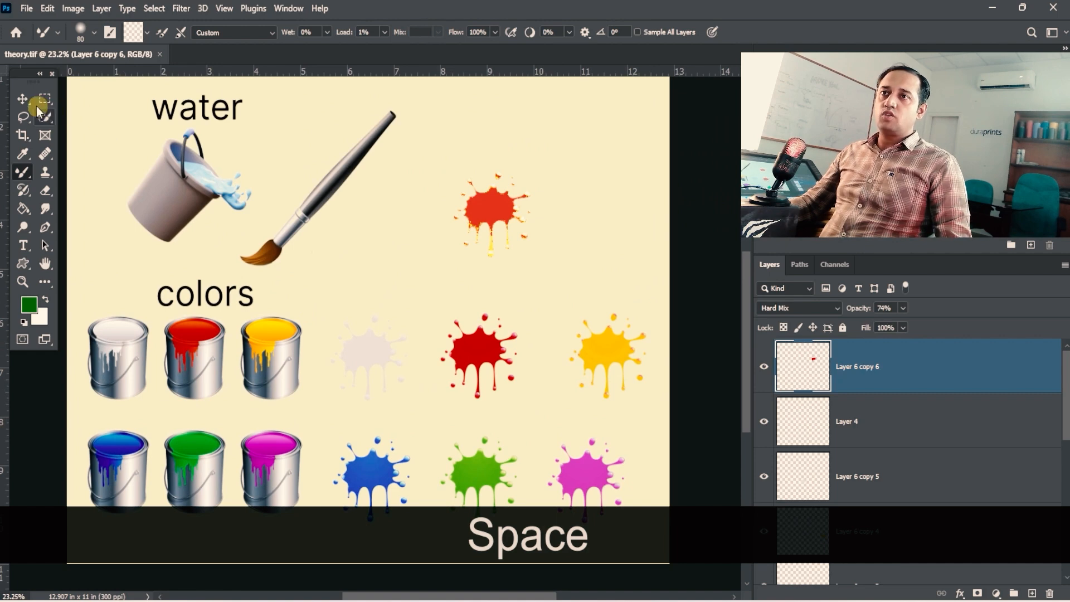
- Move the paintbrush away from the water bucket and shift the orange-red splash slightly with the Move tool
click(33, 105)
mouse_move(320, 225)
mouse_down()
mouse_move(279, 231)
mouse_move(262, 257)
mouse_move(274, 273)
mouse_move(471, 165)
mouse_move(533, 153)
mouse_move(493, 193)
mouse_move(279, 265)
mouse_move(619, 318)
mouse_move(621, 301)
mouse_move(438, 186)
mouse_move(567, 171)
mouse_move(440, 164)
mouse_move(363, 121)
mouse_move(279, 251)
mouse_move(191, 274)
mouse_move(210, 383)
mouse_move(174, 394)
mouse_move(258, 385)
mouse_move(238, 390)
mouse_move(412, 326)
mouse_move(378, 180)
mouse_move(344, 170)
mouse_move(411, 208)
mouse_move(370, 200)
mouse_move(301, 122)
mouse_move(274, 118)
mouse_move(332, 176)
mouse_move(384, 181)
mouse_move(346, 229)
mouse_move(283, 120)
mouse_move(271, 245)
mouse_move(226, 215)
mouse_move(320, 301)
mouse_move(355, 269)
mouse_move(307, 116)
mouse_move(274, 111)
mouse_move(346, 148)
mouse_move(347, 207)
mouse_up()
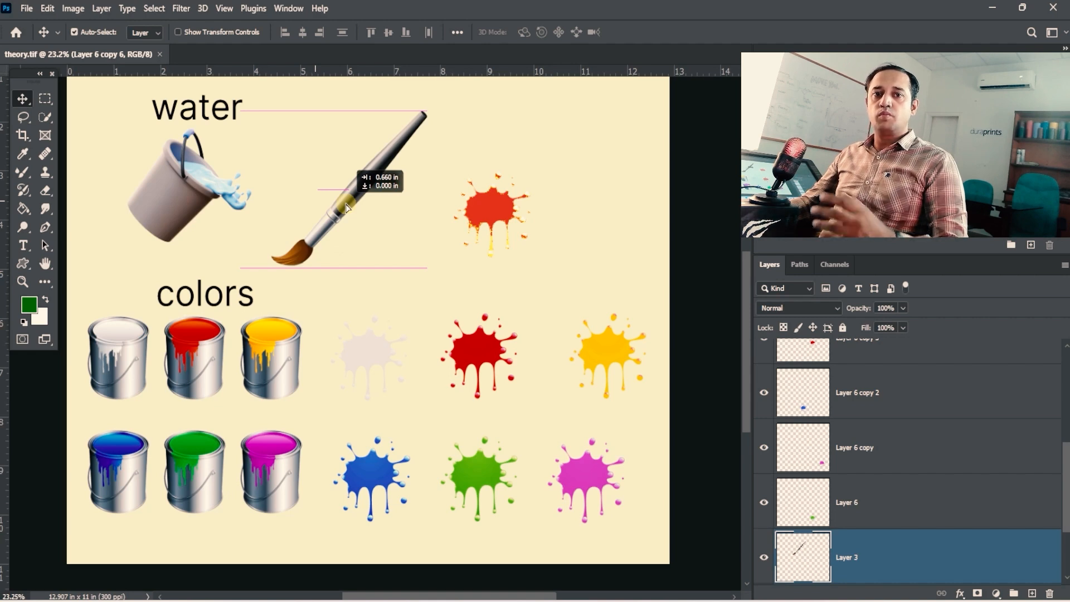
mouse_move(346, 208)
mouse_down()
mouse_move(318, 205)
mouse_move(286, 149)
mouse_move(408, 287)
mouse_move(341, 182)
mouse_move(367, 200)
mouse_move(345, 191)
mouse_up()
mouse_move(509, 205)
mouse_down()
mouse_move(578, 228)
mouse_move(494, 207)
mouse_move(524, 235)
mouse_move(526, 226)
mouse_up()
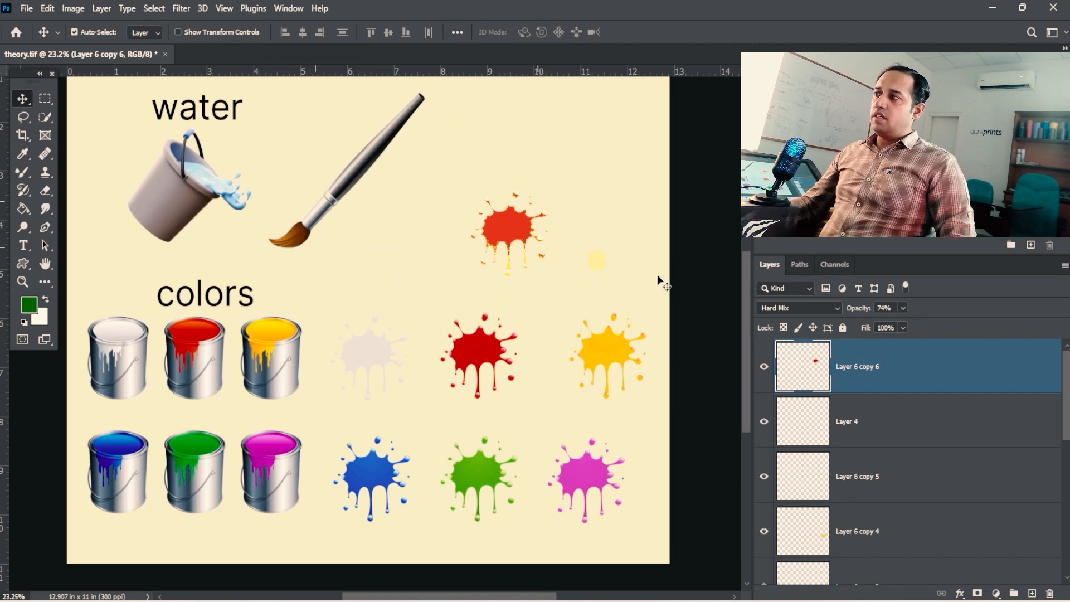
- Toggle the visibility of the Theory Mixer Brush layer off and back on
scroll(945, 410, down, 5)
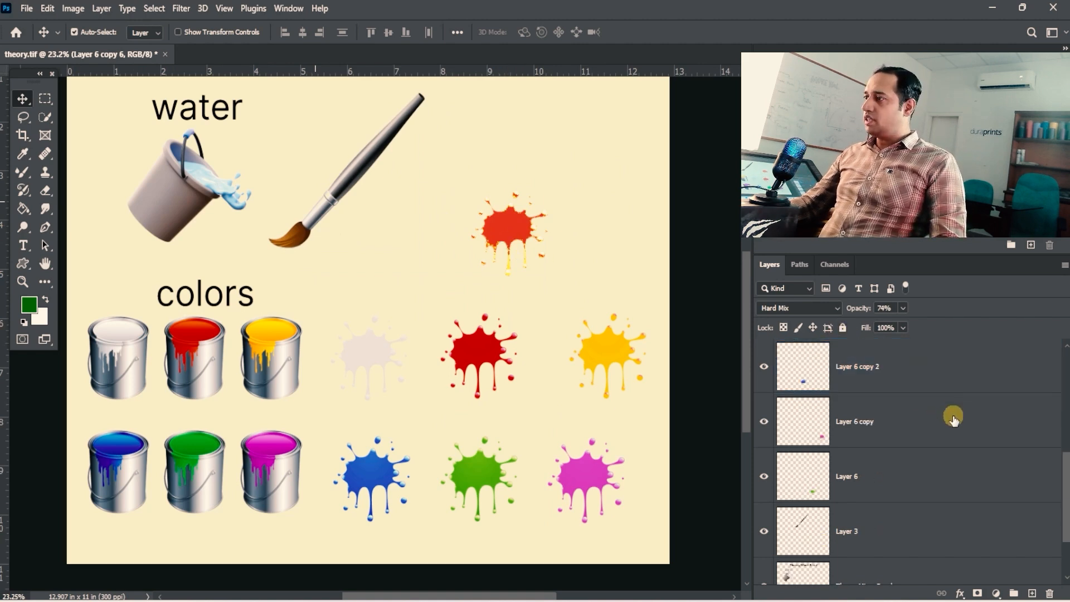
click(765, 505)
click(766, 505)
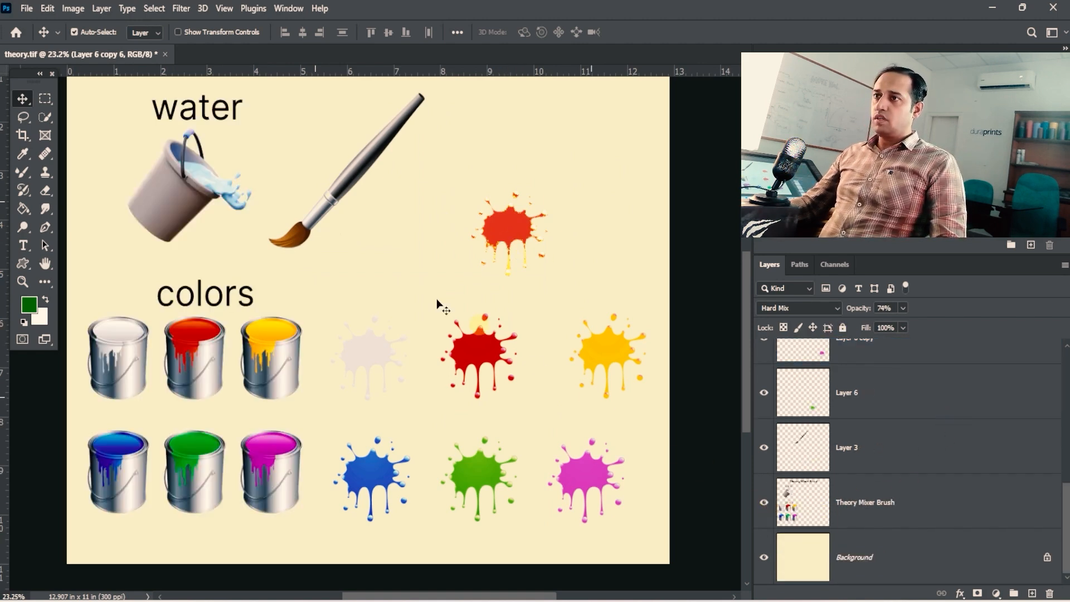
- Reposition the white, red and green splashes slightly and move the paintbrush farther up and away from the water bucket
drag(341, 198, 332, 204)
mouse_move(371, 346)
mouse_down()
mouse_move(390, 336)
mouse_move(364, 345)
mouse_up()
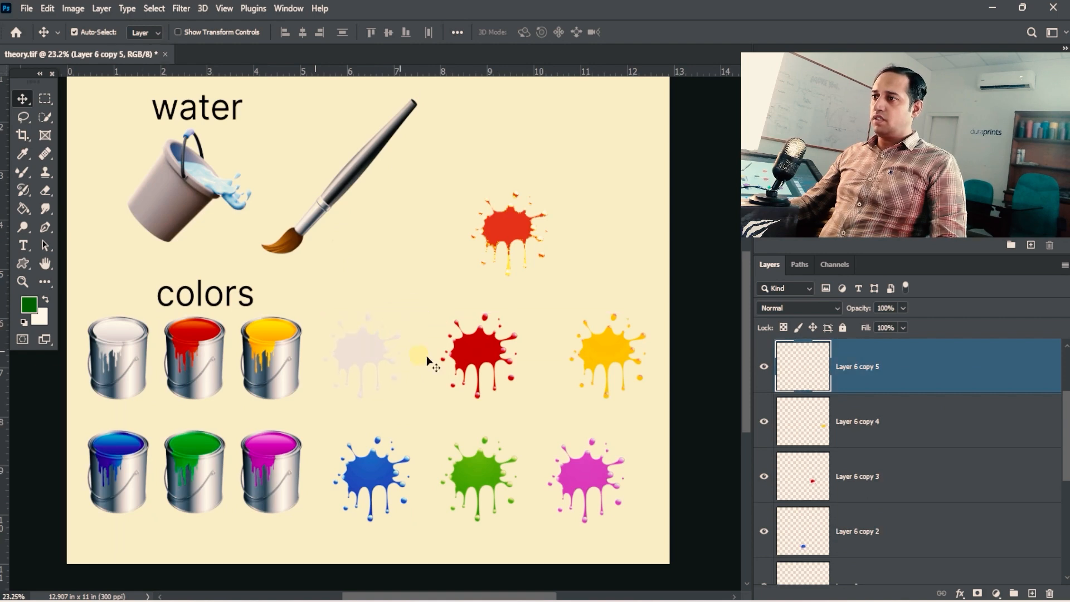
mouse_move(460, 357)
mouse_down()
mouse_move(501, 338)
mouse_move(475, 352)
mouse_up()
drag(480, 433, 481, 427)
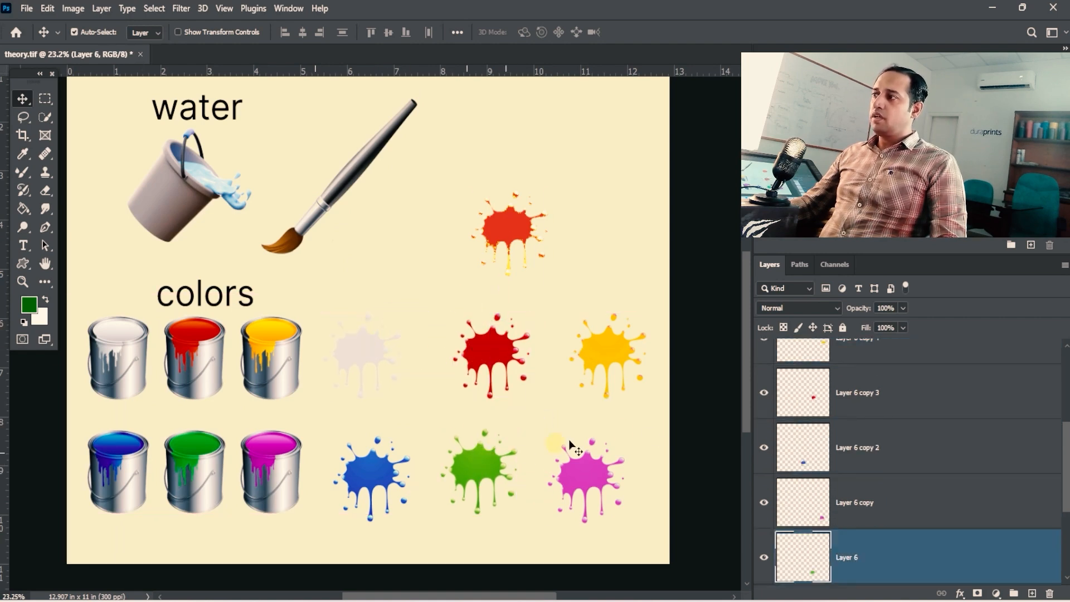
click(508, 229)
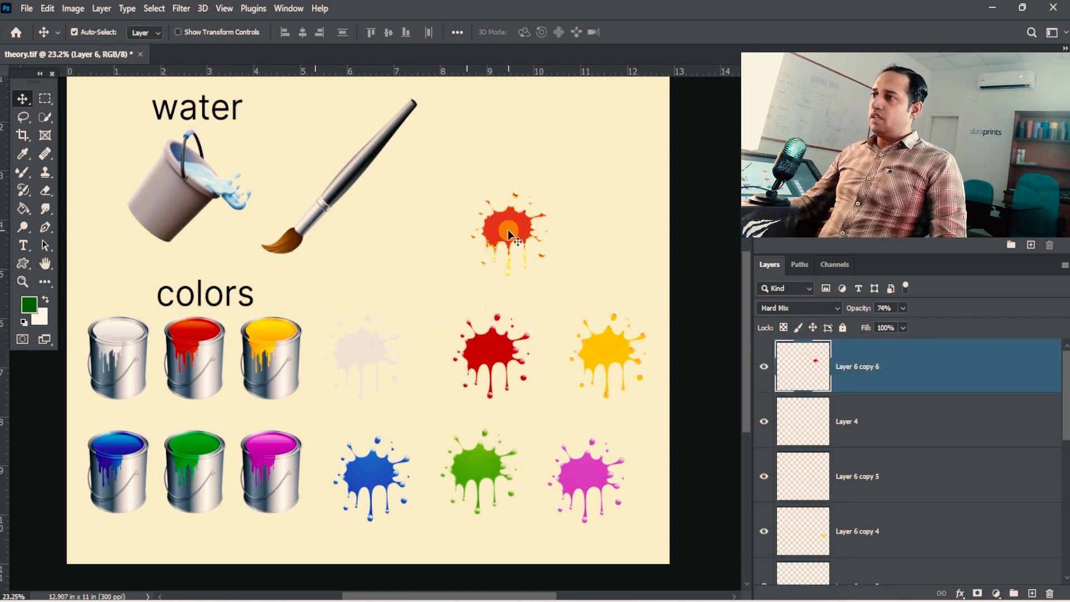
mouse_move(290, 208)
mouse_down()
mouse_move(229, 248)
mouse_move(228, 307)
mouse_move(516, 228)
mouse_move(533, 189)
mouse_move(501, 152)
mouse_move(357, 186)
mouse_move(535, 211)
mouse_move(360, 186)
mouse_up()
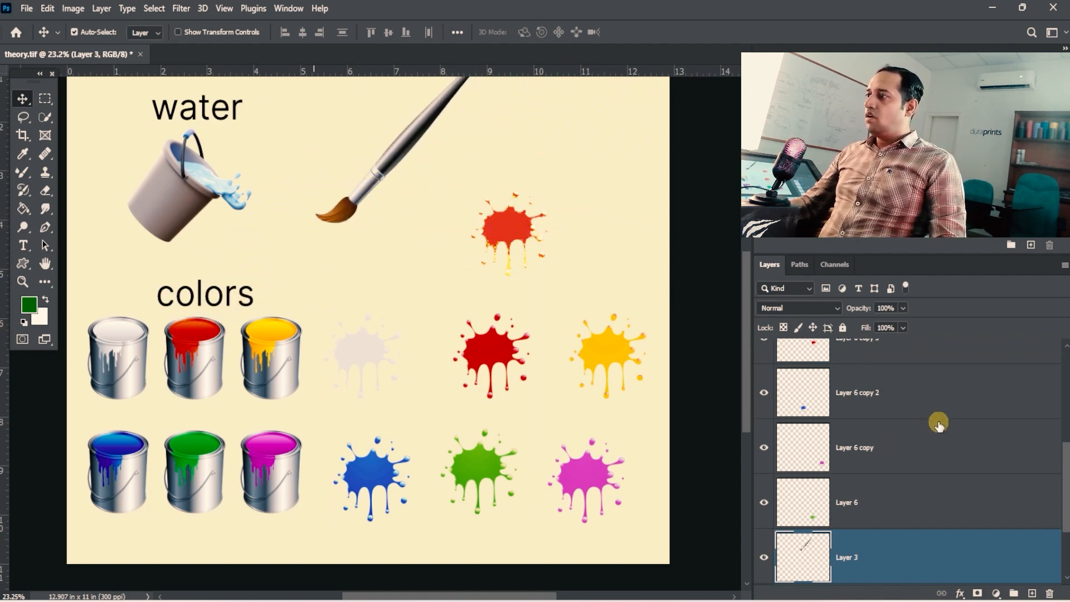
- Check the blend mode options of the orange-red splash's layer, keeping it on Hard Mix
scroll(939, 425, up, 4)
click(510, 226)
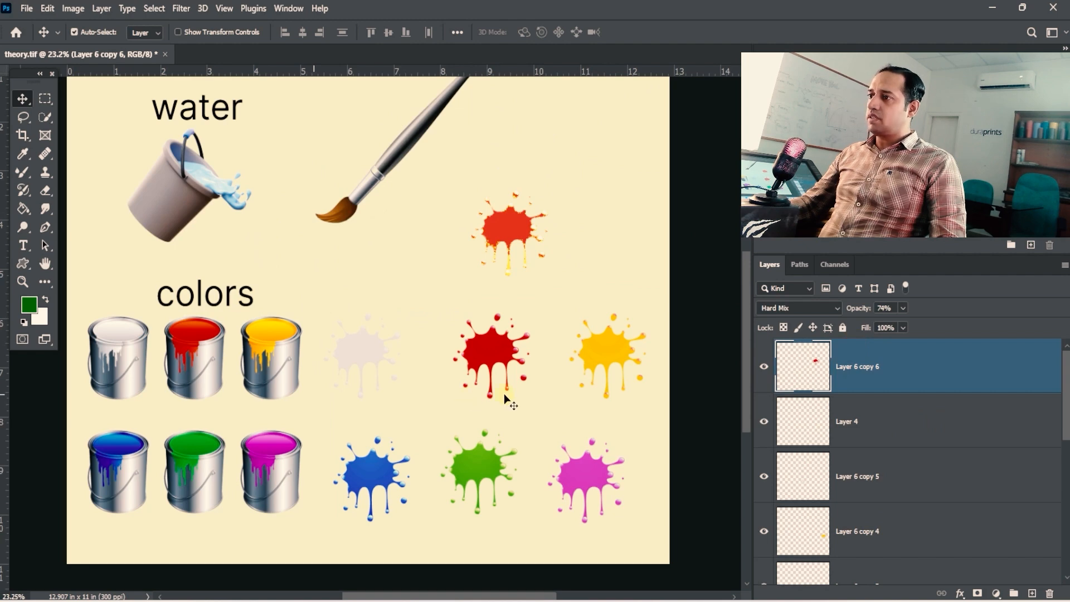
click(833, 309)
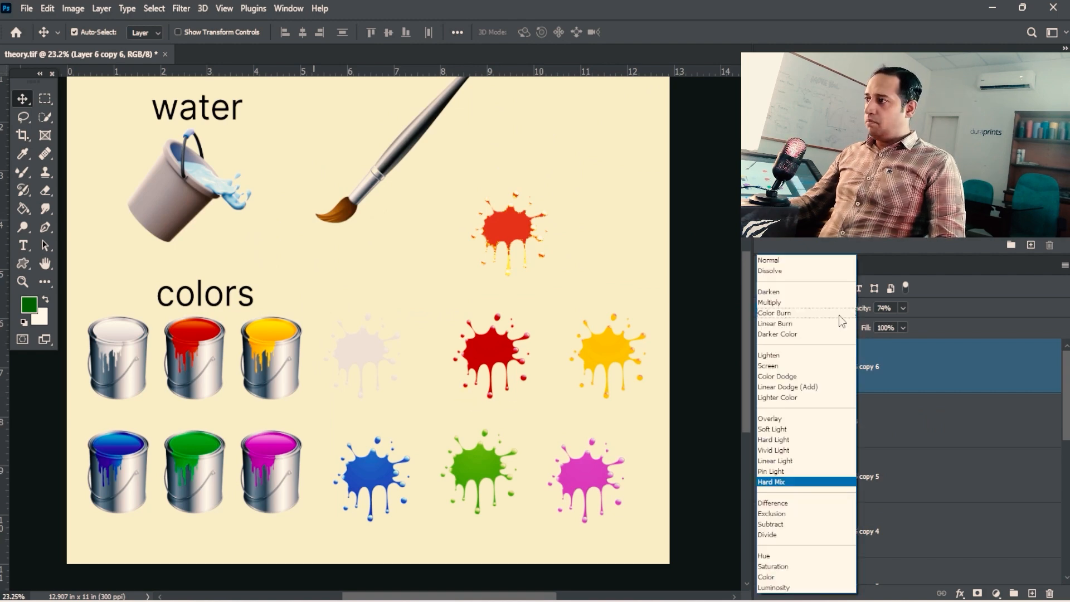
click(909, 374)
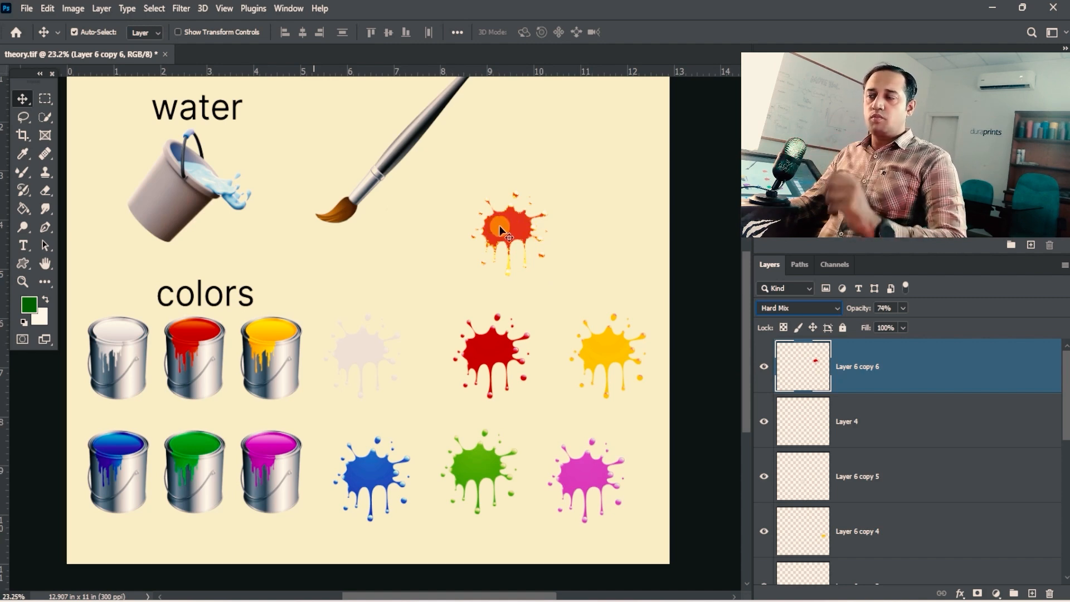
- Move the orange-red splash so that it partly overlaps the green splash
mouse_move(508, 229)
mouse_down()
mouse_move(471, 257)
mouse_move(402, 370)
mouse_move(379, 462)
mouse_move(462, 479)
mouse_up()
drag(531, 336, 613, 363)
key(ctrl+alt+space)
ctrl+alt+click(509, 376)
key(space)
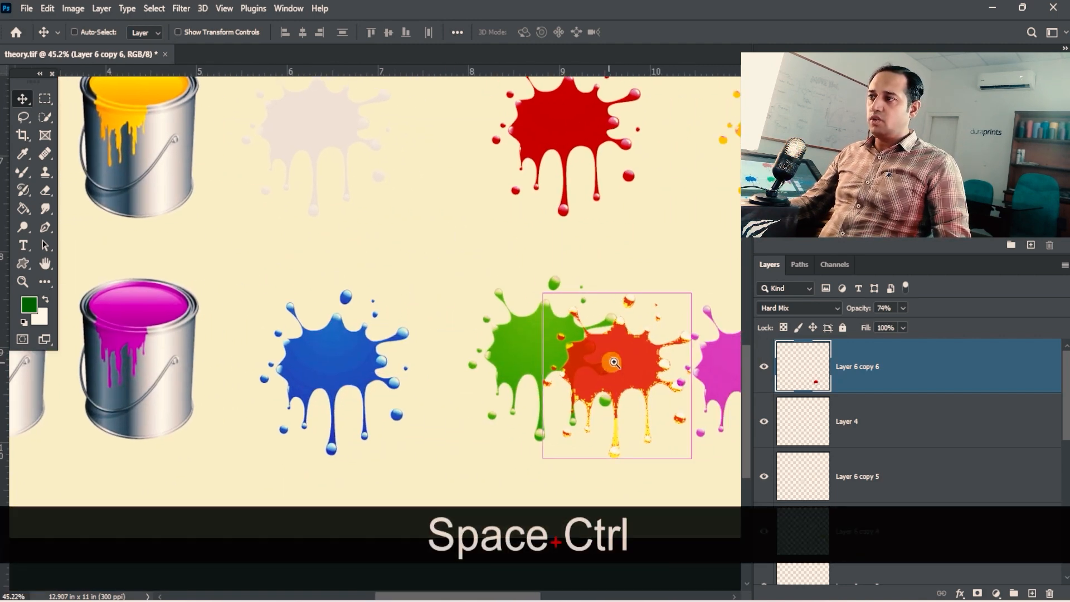
ctrl+click(614, 363)
- Move the orange-red splash onto the blue splash so that their colors mix where they overlap
drag(462, 354, 560, 363)
key(space)
drag(549, 445, 624, 184)
drag(595, 233, 463, 386)
key(space)
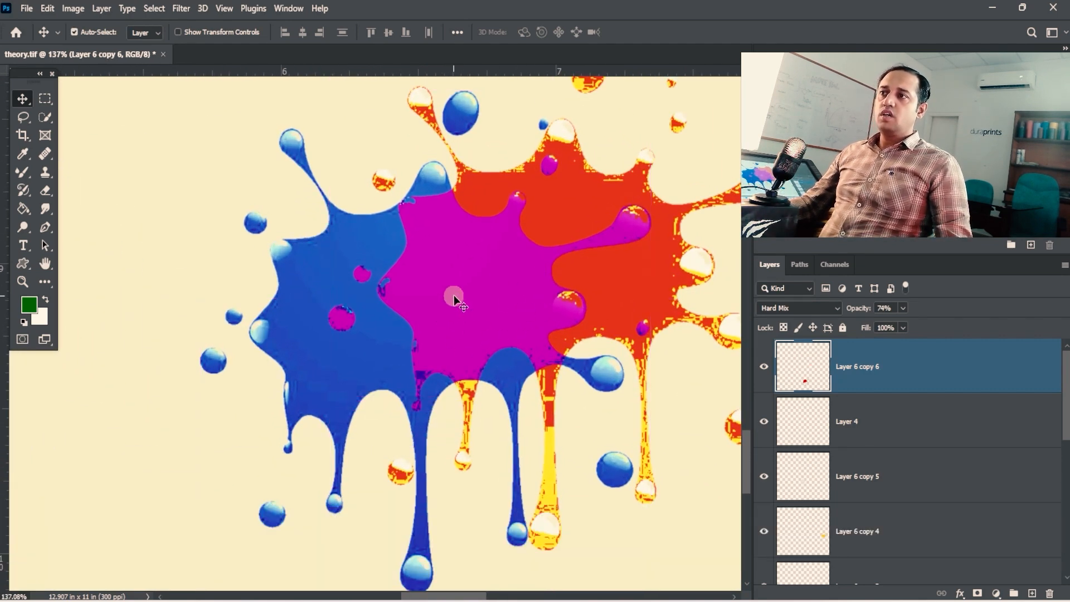
drag(491, 322, 449, 316)
drag(428, 277, 300, 14)
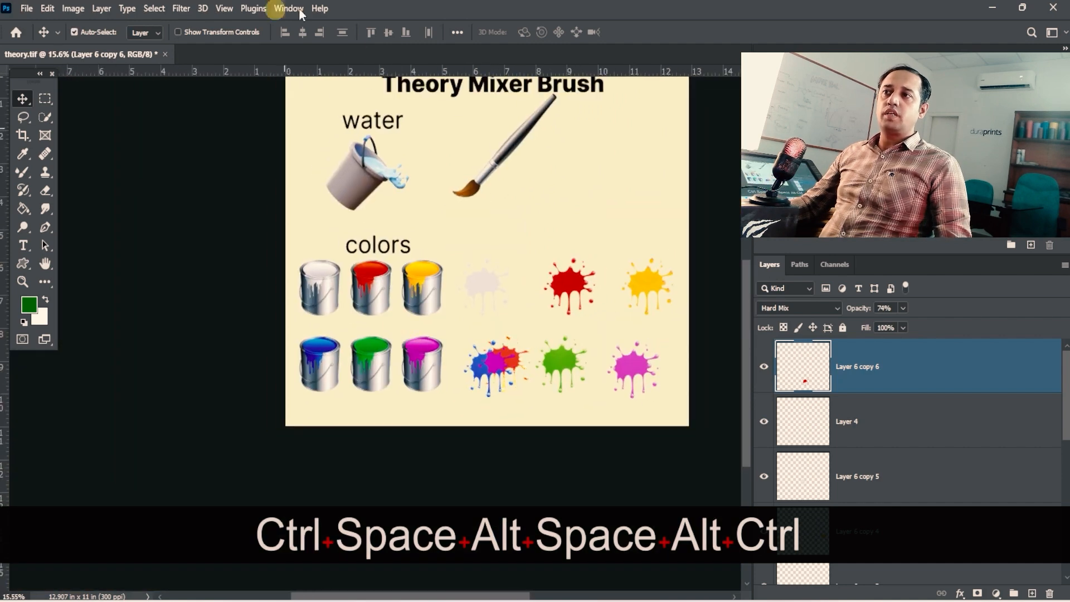
drag(507, 387, 480, 323)
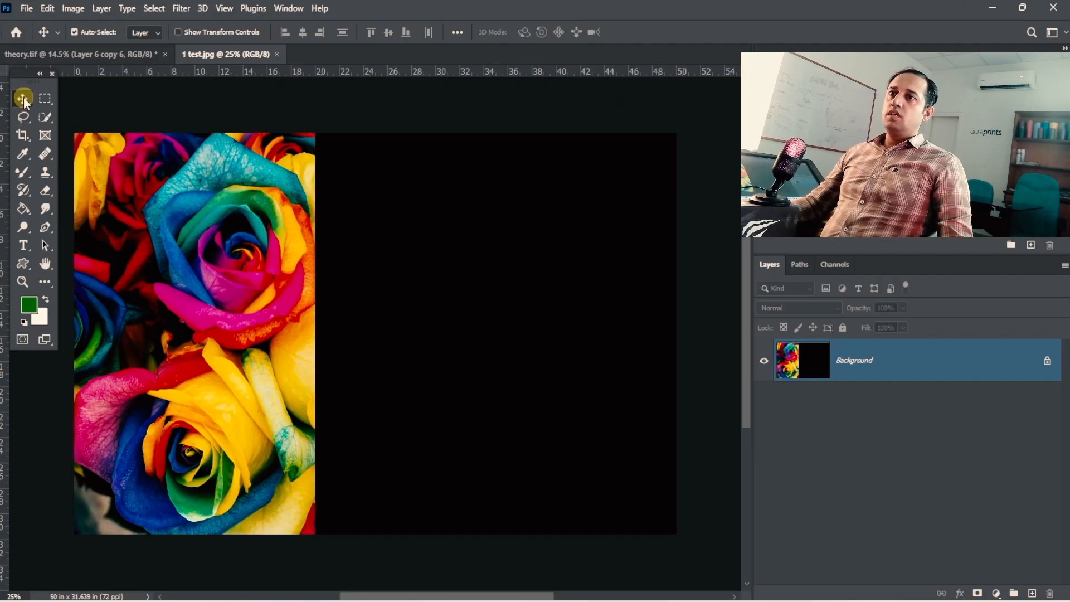
- Activate the Mixer Brush tool and load the brush with the green foreground color
click(21, 169)
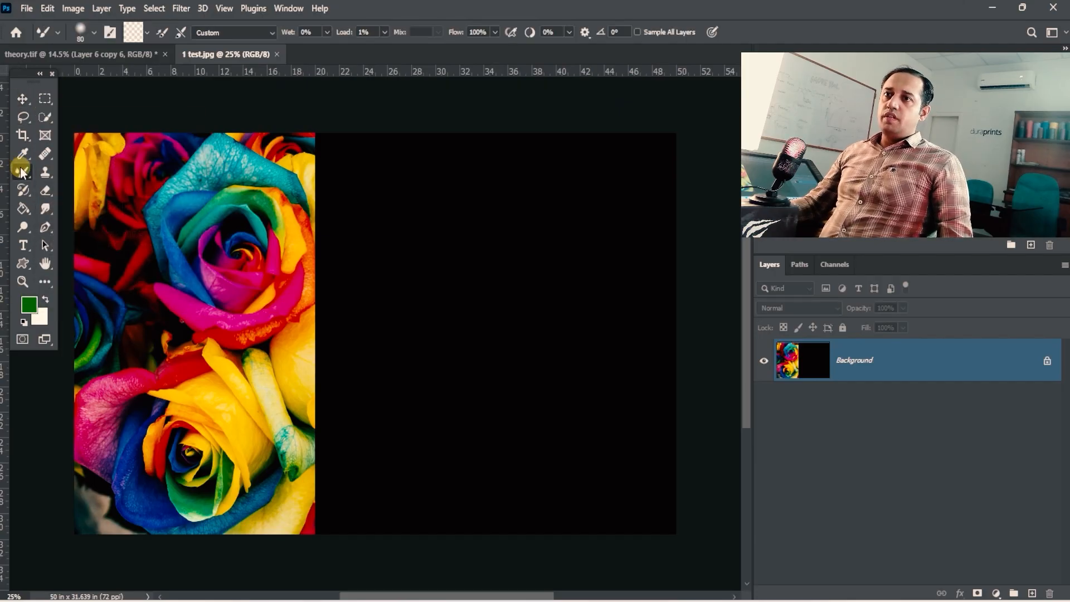
right_click(25, 173)
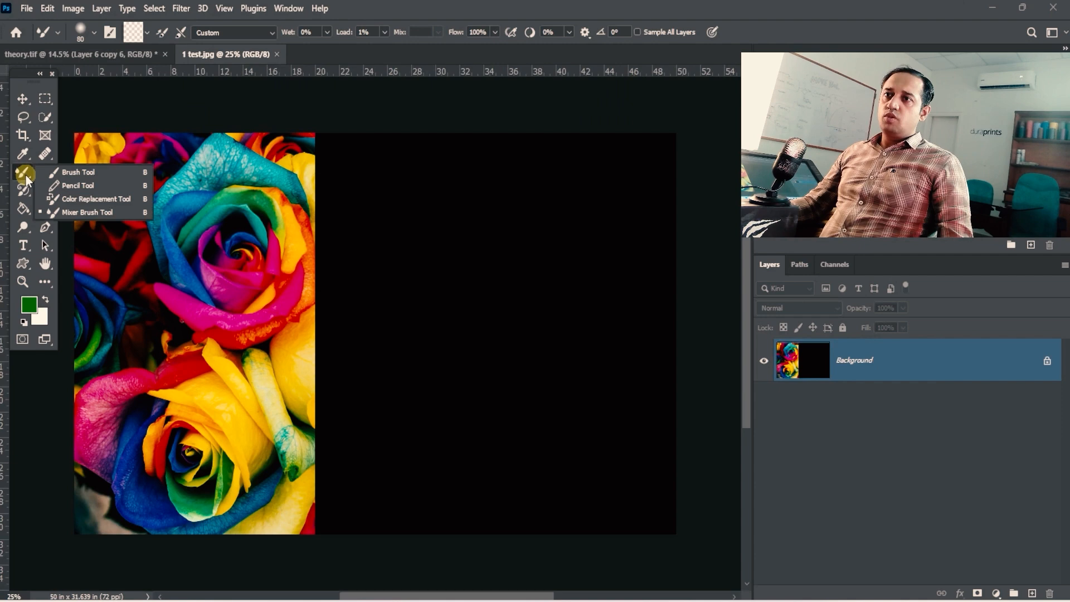
click(132, 214)
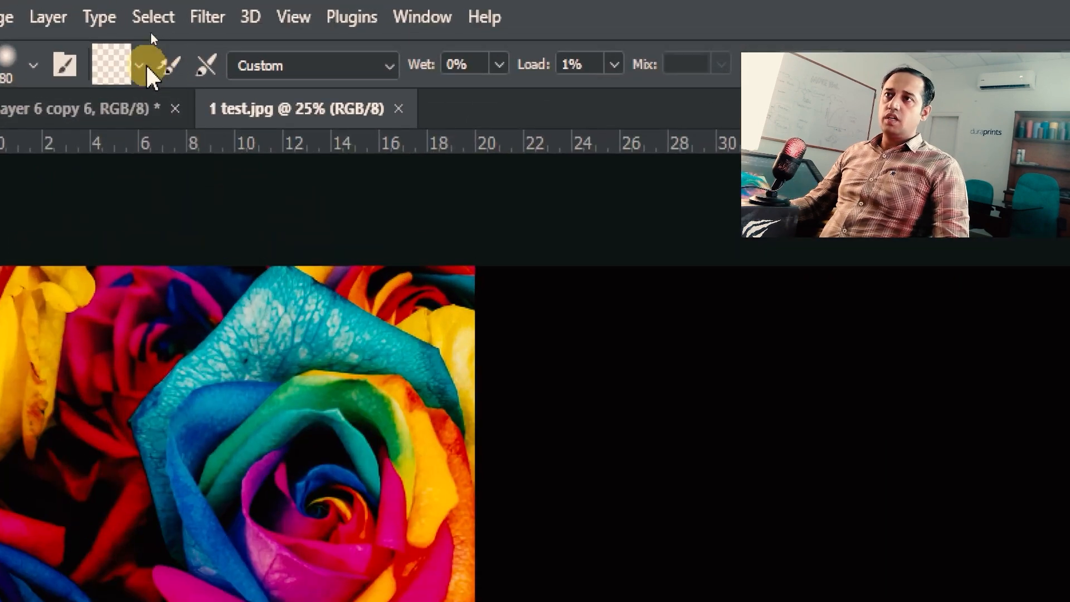
click(147, 33)
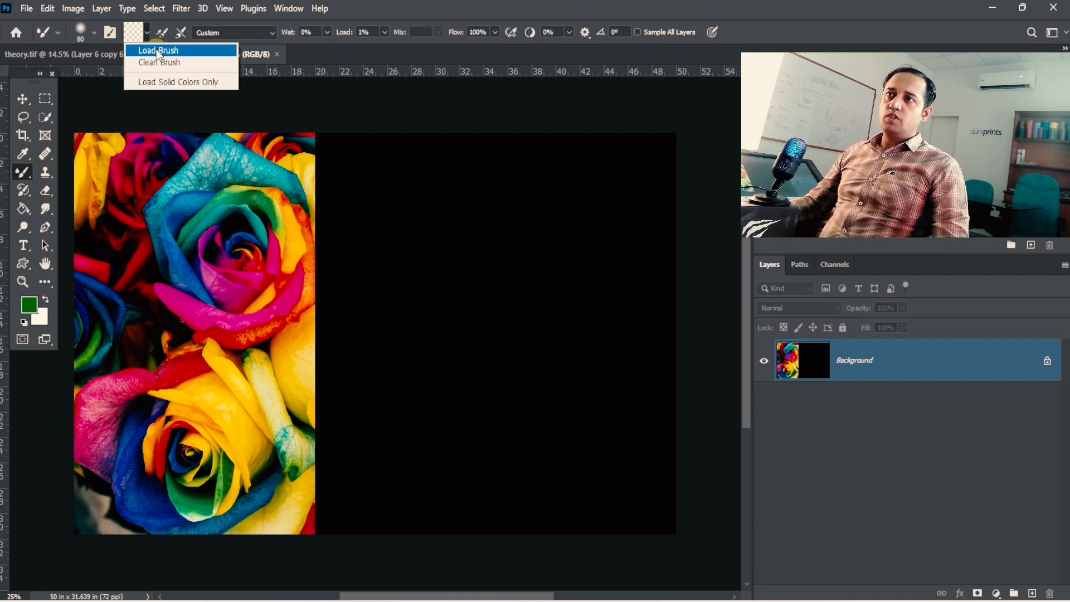
click(157, 99)
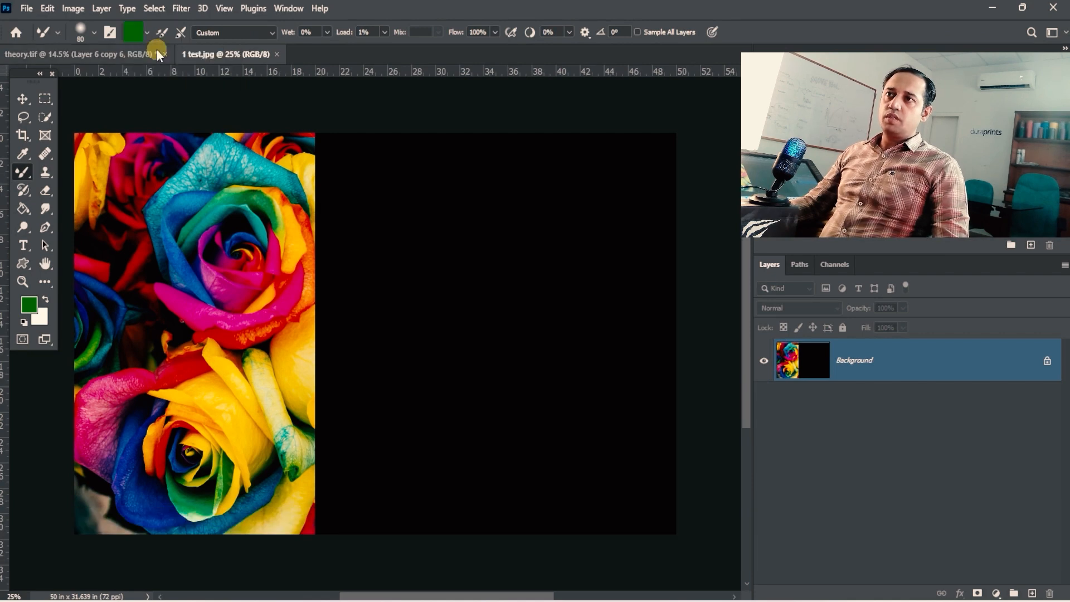
- Open the color picker for the Mixer Brush's loaded color and shift the hue to orange, 28°
click(29, 305)
click(722, 208)
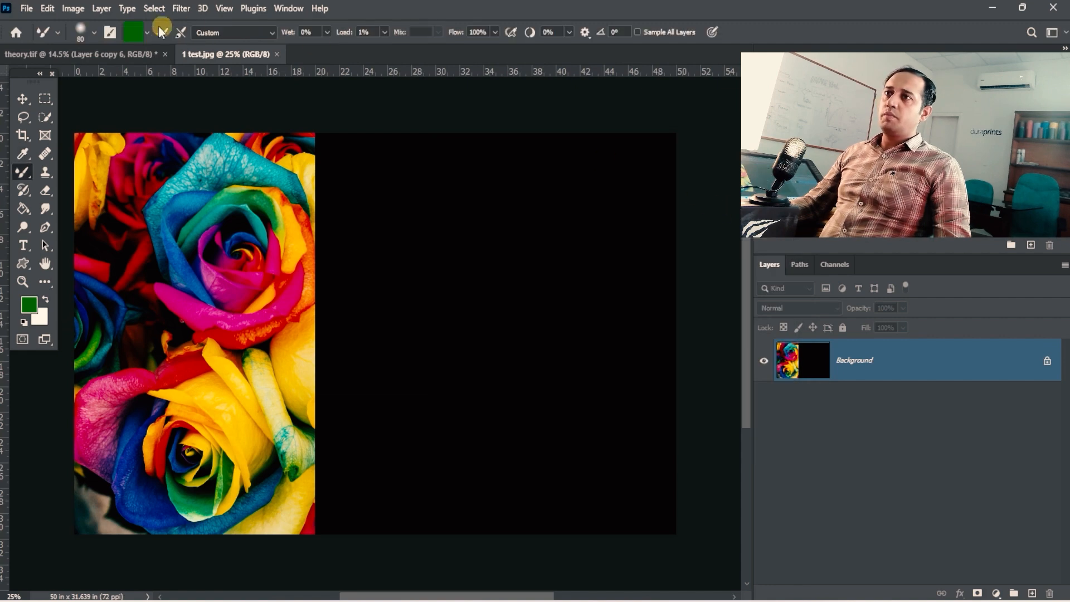
click(135, 36)
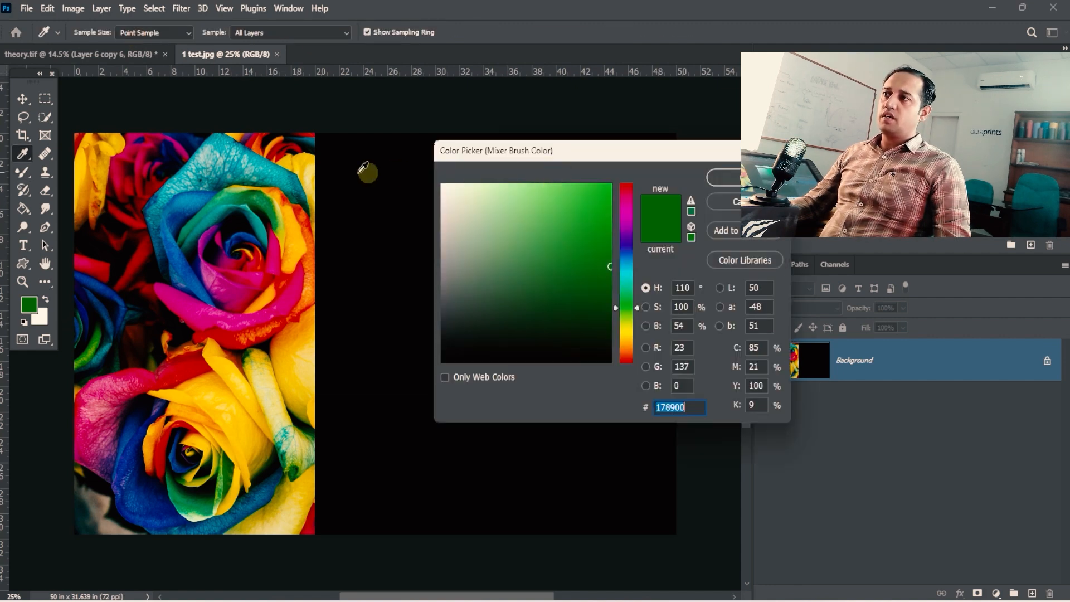
drag(593, 163, 358, 163)
drag(388, 334, 389, 352)
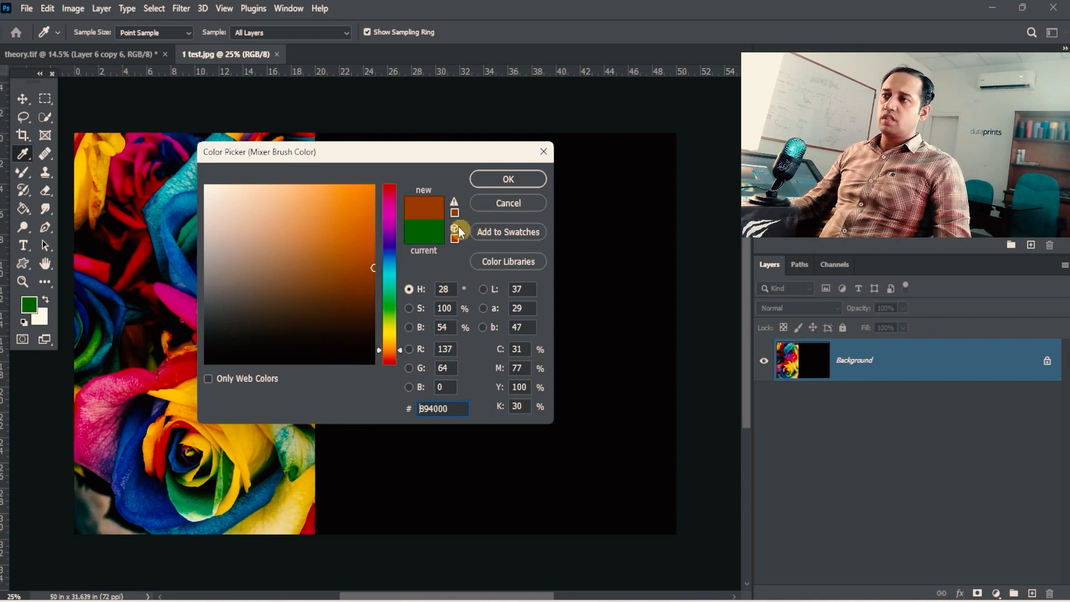
- Set the brush color to light teal 5dcdce by sampling the outer petal of the upper rose
drag(422, 155, 524, 235)
key(ctrl+space)
drag(246, 165, 273, 180)
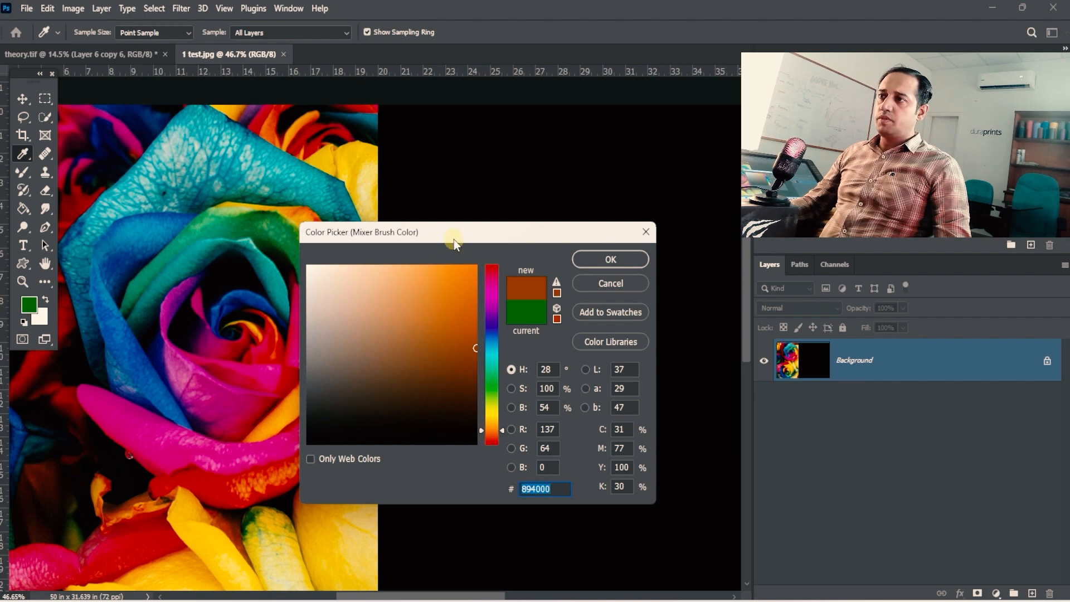
drag(454, 239, 404, 213)
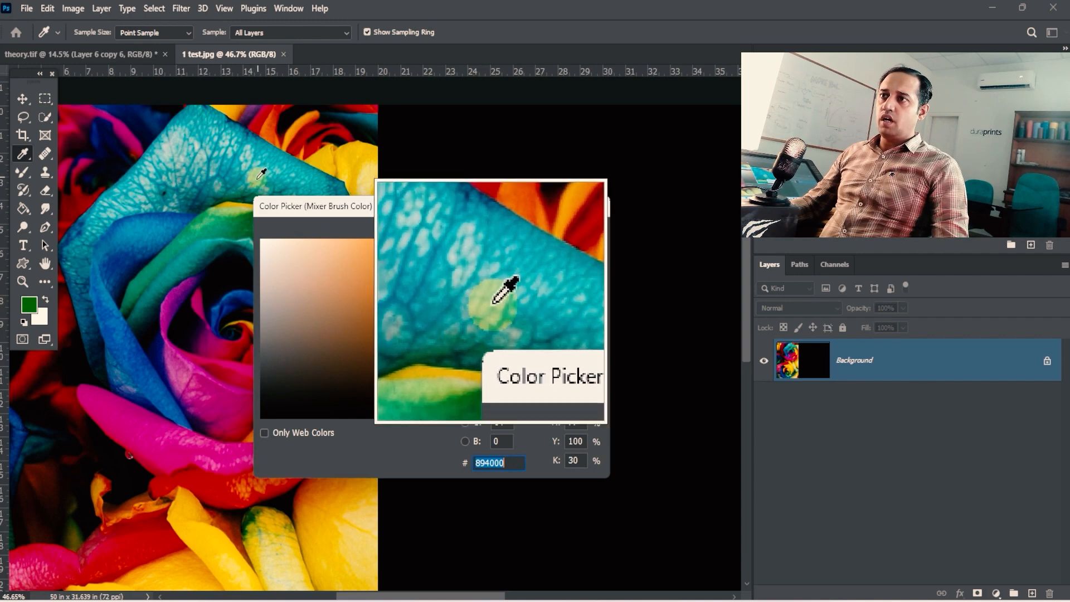
click(270, 153)
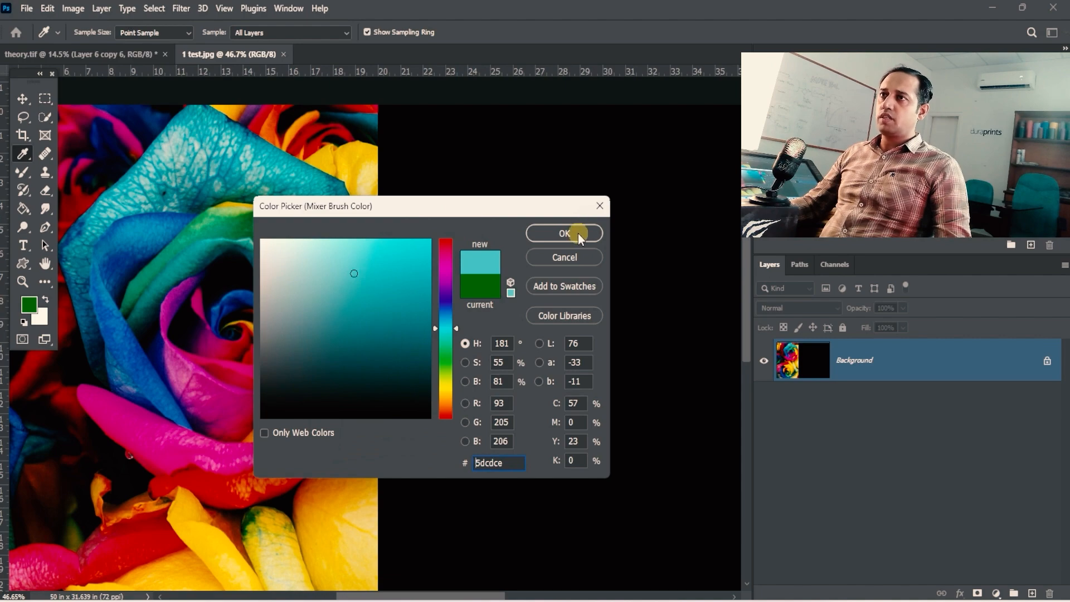
click(578, 232)
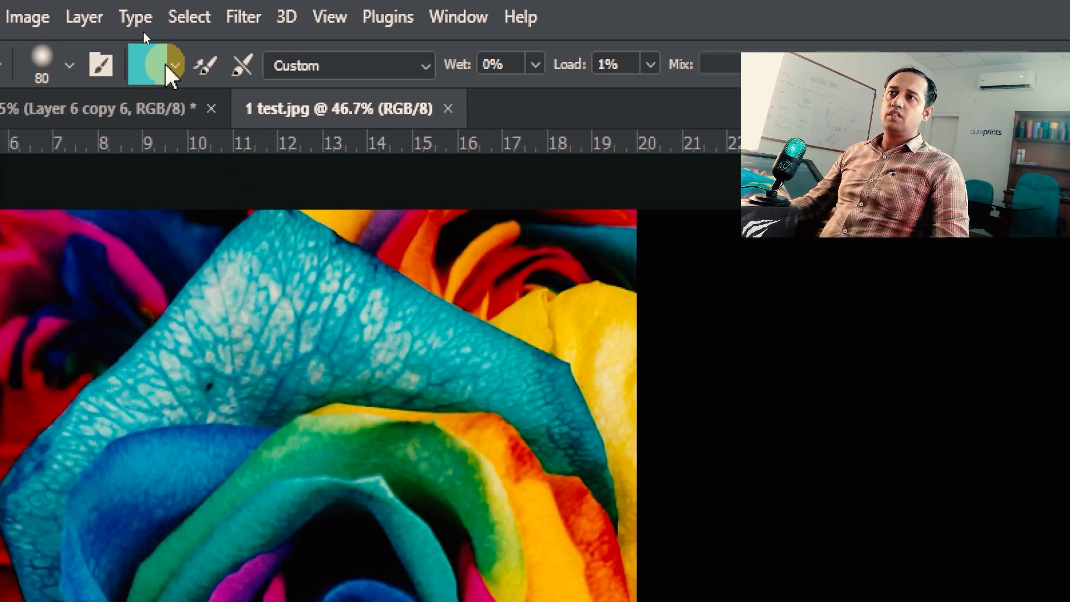
- Enlarge the brush to 150 and paint a short teal test dab on the black area at 1% load, undoing the dab
click(147, 32)
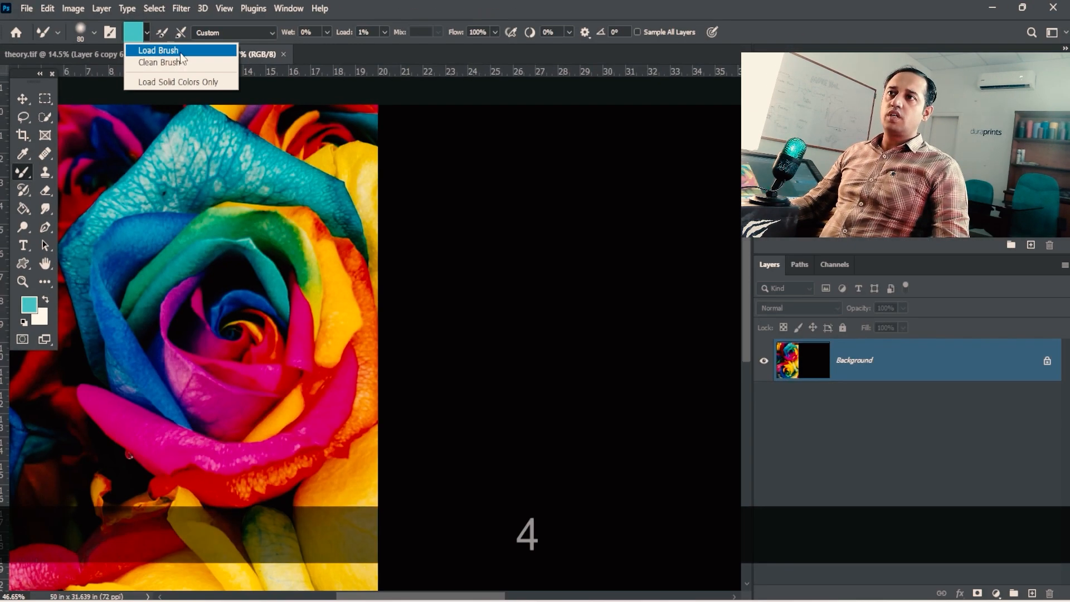
click(575, 36)
key(space)
mouse_move(426, 247)
mouse_down()
mouse_move(340, 229)
mouse_move(277, 260)
mouse_move(291, 272)
mouse_up()
key(bracketright)
key(bracketright)
key(bracketright)
key(bracketright)
key(space)
key(ctrl+alt+space)
click(220, 257)
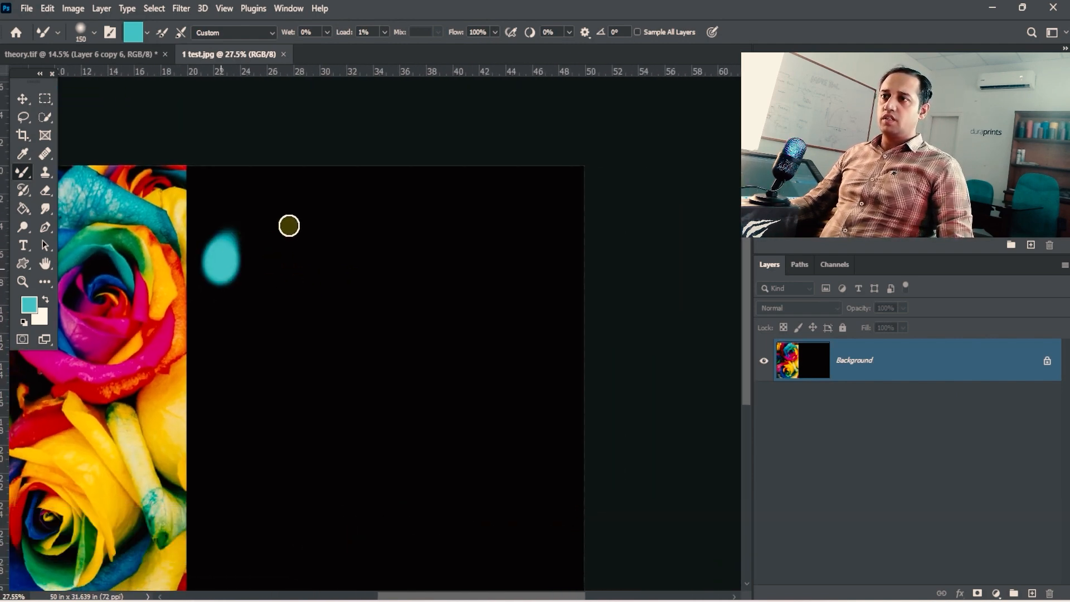
key(ctrl+z)
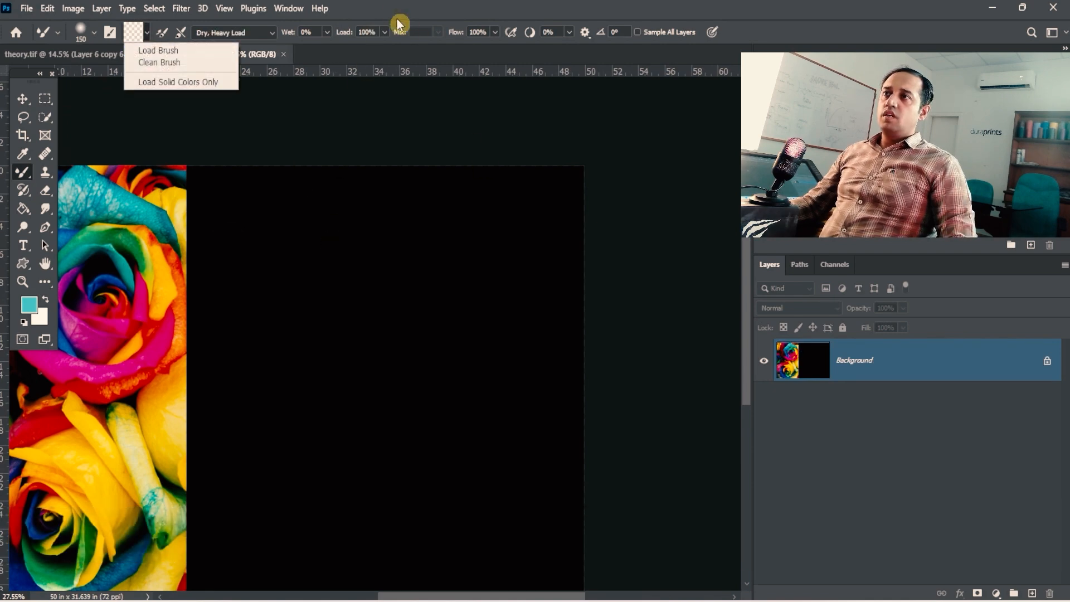
- Paint a thick wavy stroke across the black area with the teal-loaded brush and the Dry, Heavy Load preset
click(393, 23)
key(space)
drag(374, 205, 404, 205)
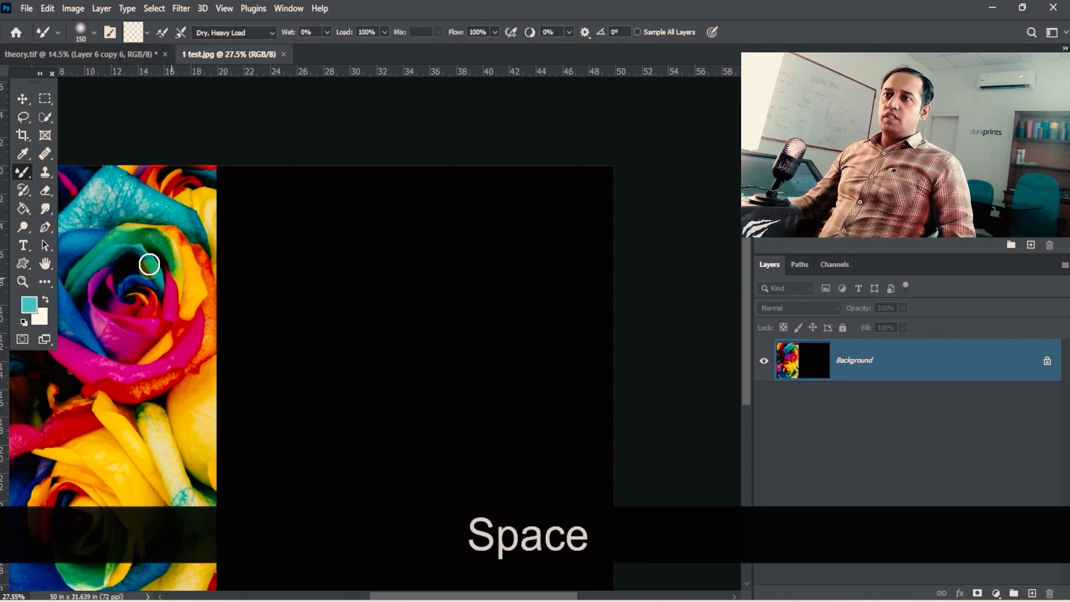
click(147, 32)
click(156, 47)
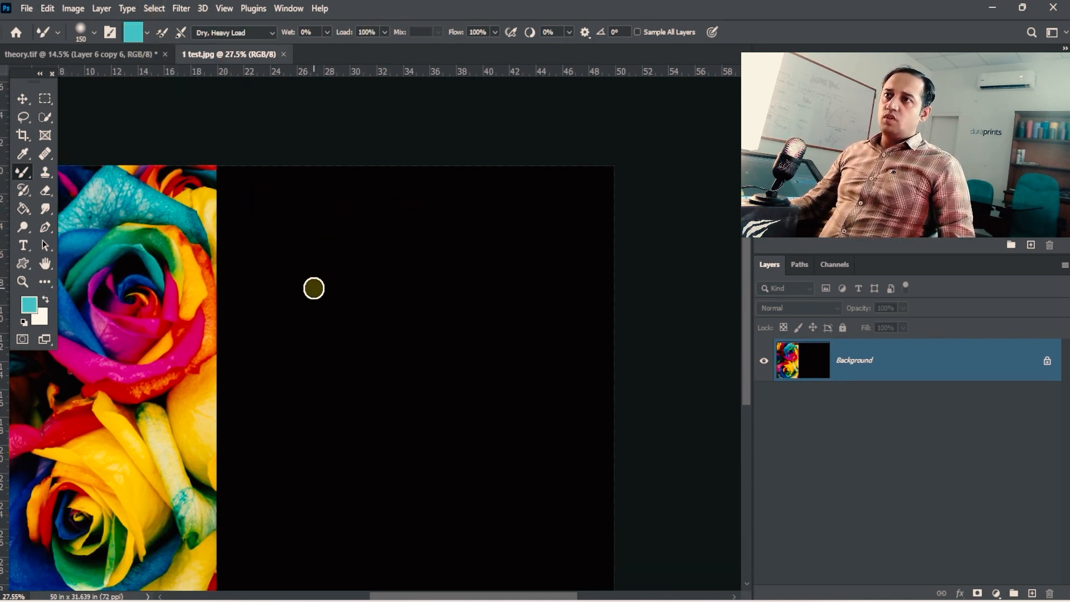
mouse_move(278, 270)
mouse_down()
mouse_move(389, 234)
mouse_move(438, 256)
mouse_move(445, 282)
mouse_move(484, 277)
mouse_move(519, 238)
mouse_move(546, 303)
mouse_move(504, 187)
mouse_up()
key(space)
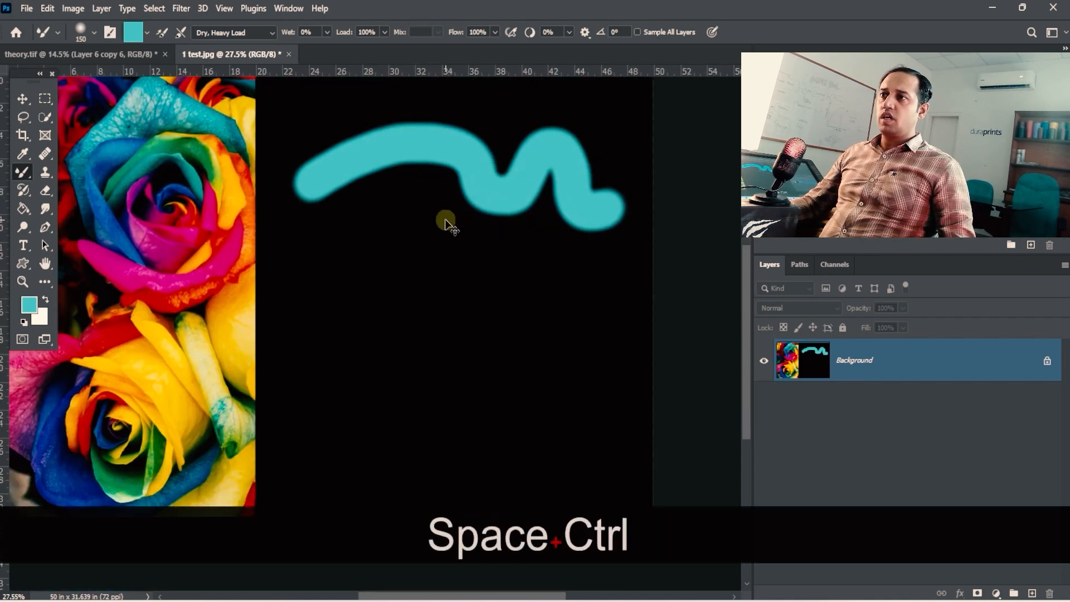
- Undo the thick stroke and paint a thinner teal wave near the top of the black area with a size 100 brush
key(ctrl+z)
key(bracketleft)
key(bracketleft)
mouse_move(274, 151)
mouse_down()
mouse_move(370, 124)
mouse_move(599, 142)
mouse_up()
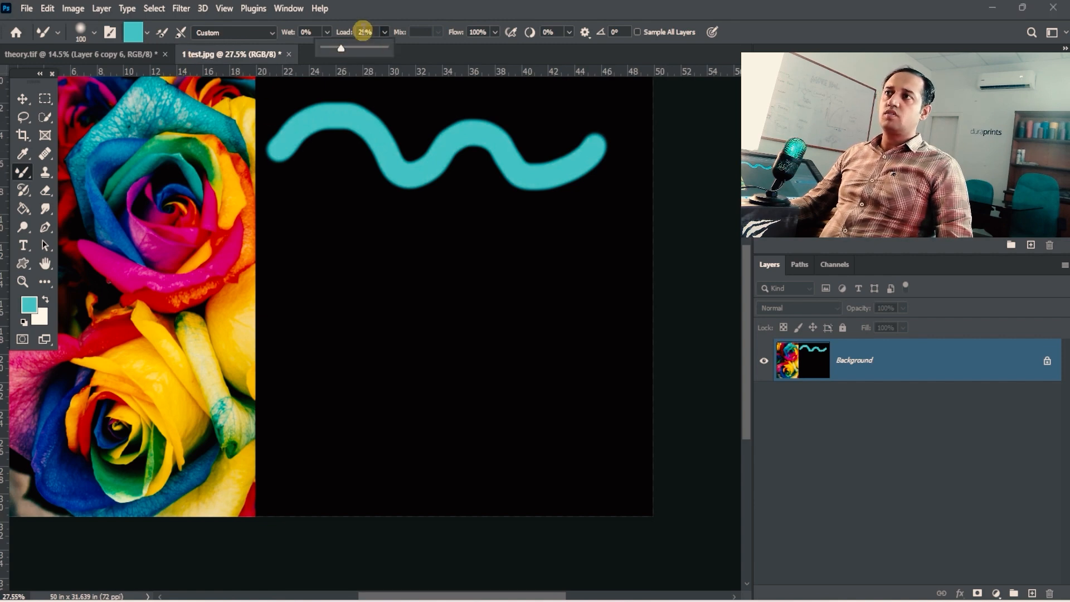
- Try short strokes of the teal-loaded brush below the wave at 29% load, undoing each one
click(147, 33)
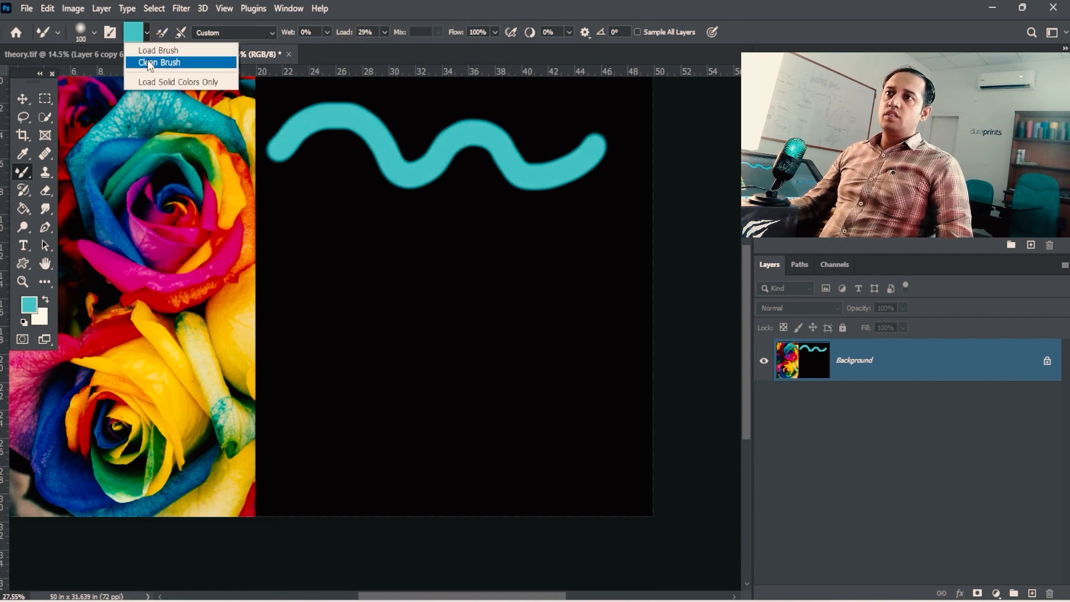
click(291, 211)
drag(291, 211, 388, 162)
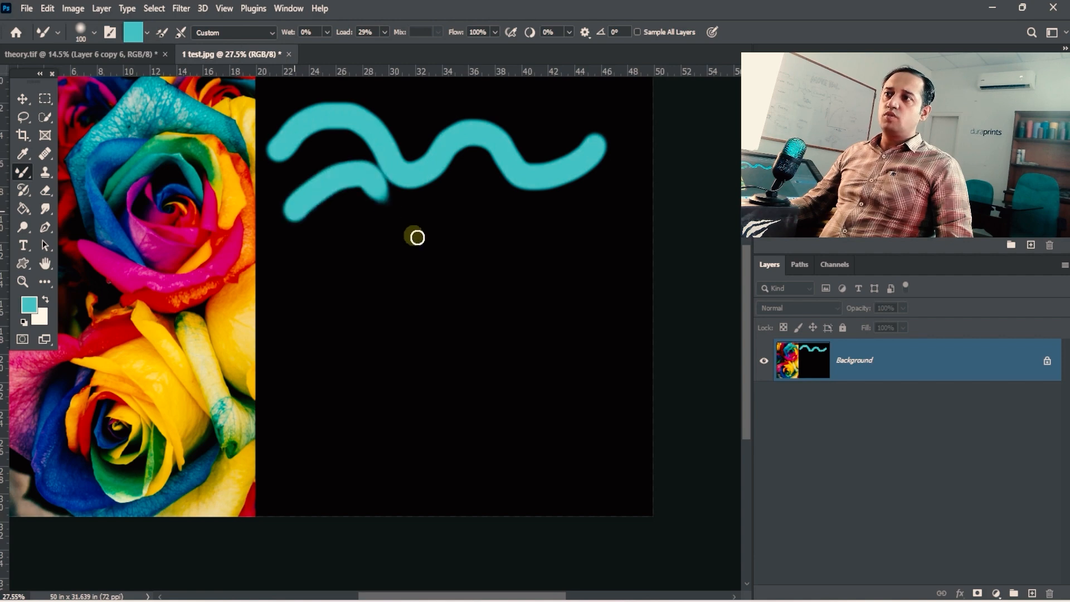
key(ctrl+z)
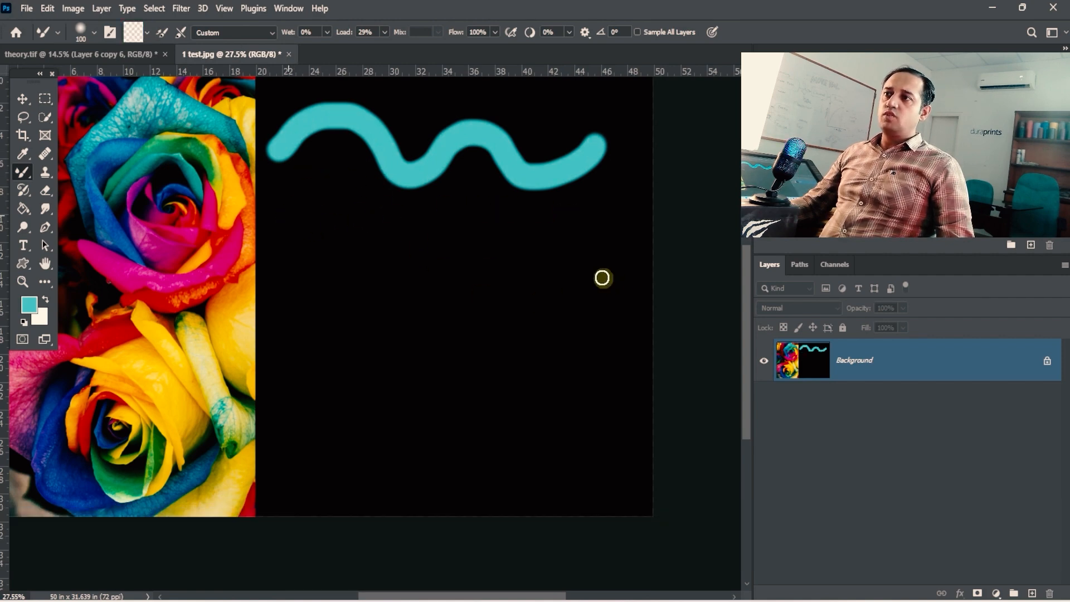
click(147, 32)
click(150, 48)
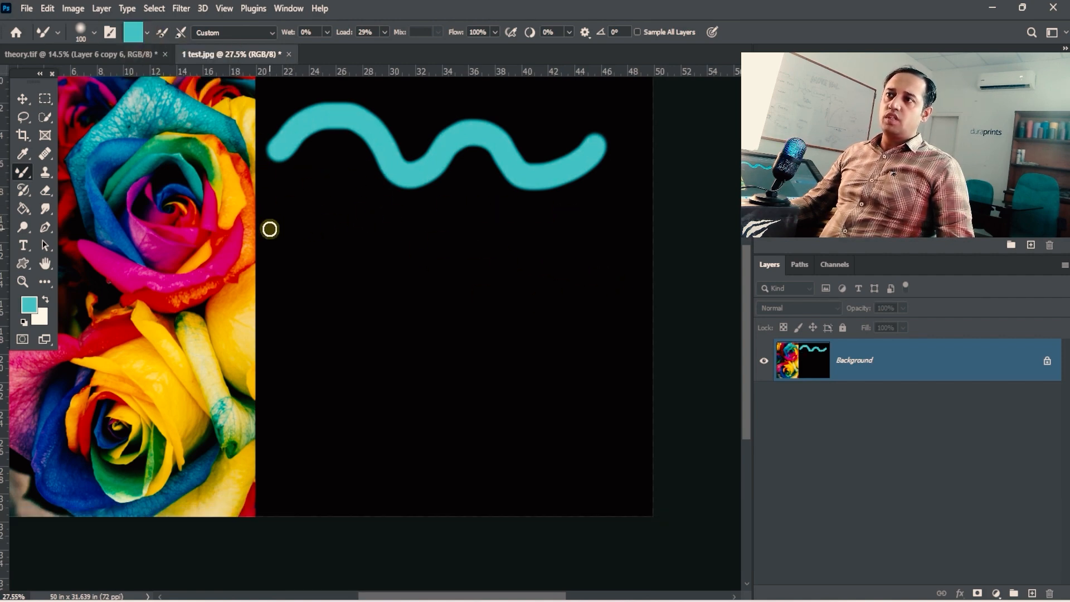
drag(275, 233, 369, 212)
key(ctrl+z)
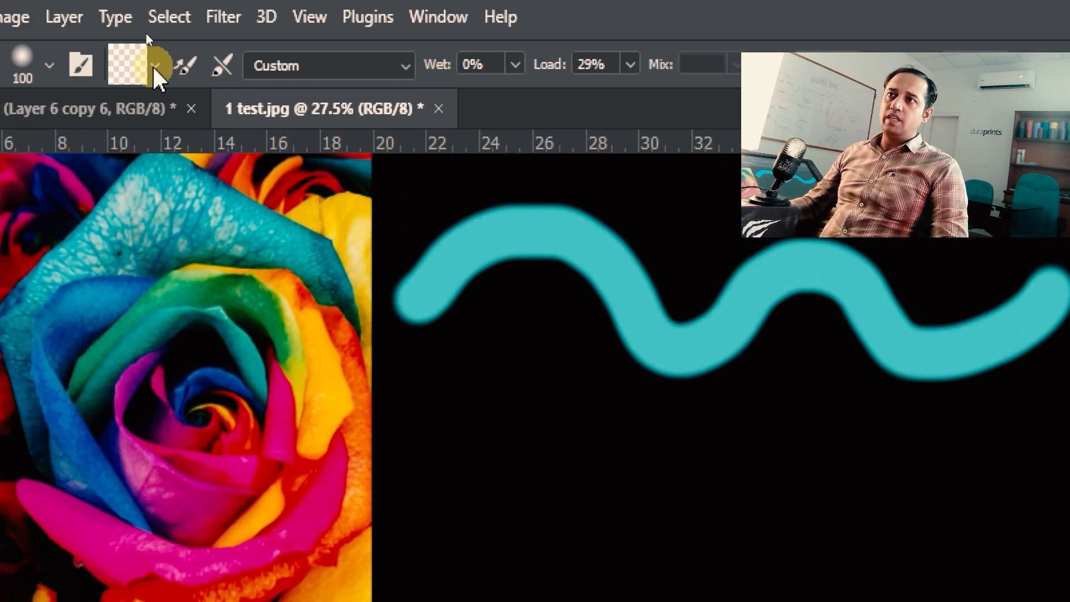
- Reload the brush with teal and paint a short stroke below the wave with the load raised to 41%
click(156, 66)
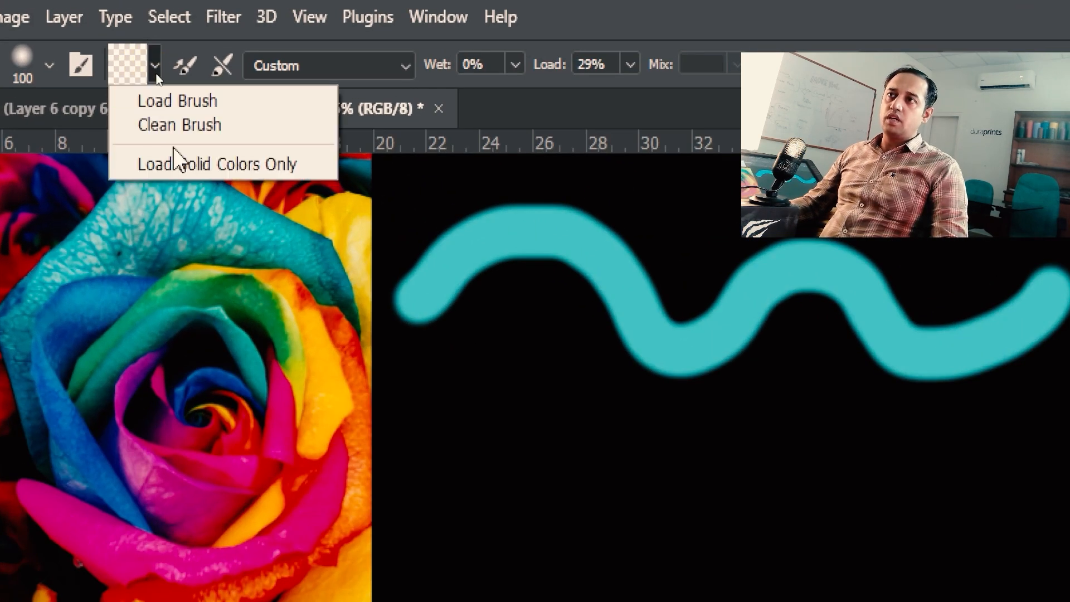
click(700, 32)
key(ctrl+4)
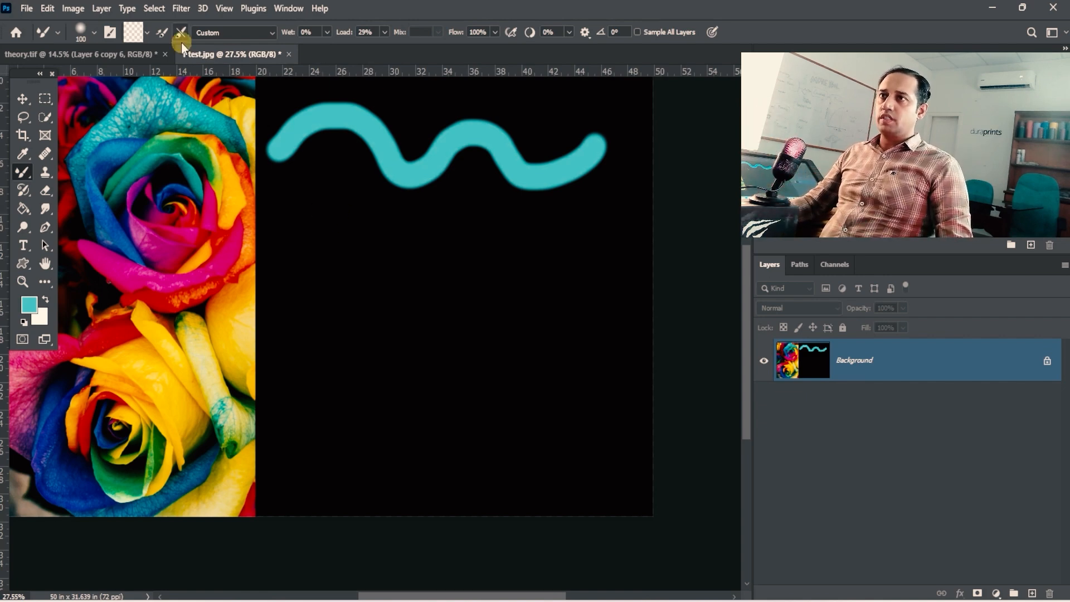
click(148, 33)
click(159, 48)
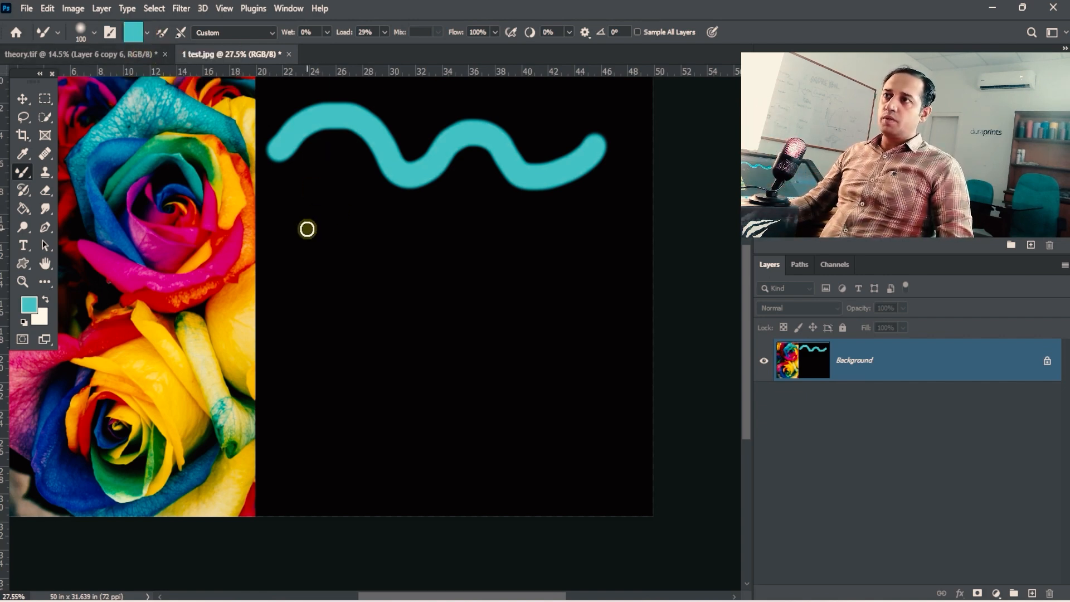
drag(384, 34, 389, 45)
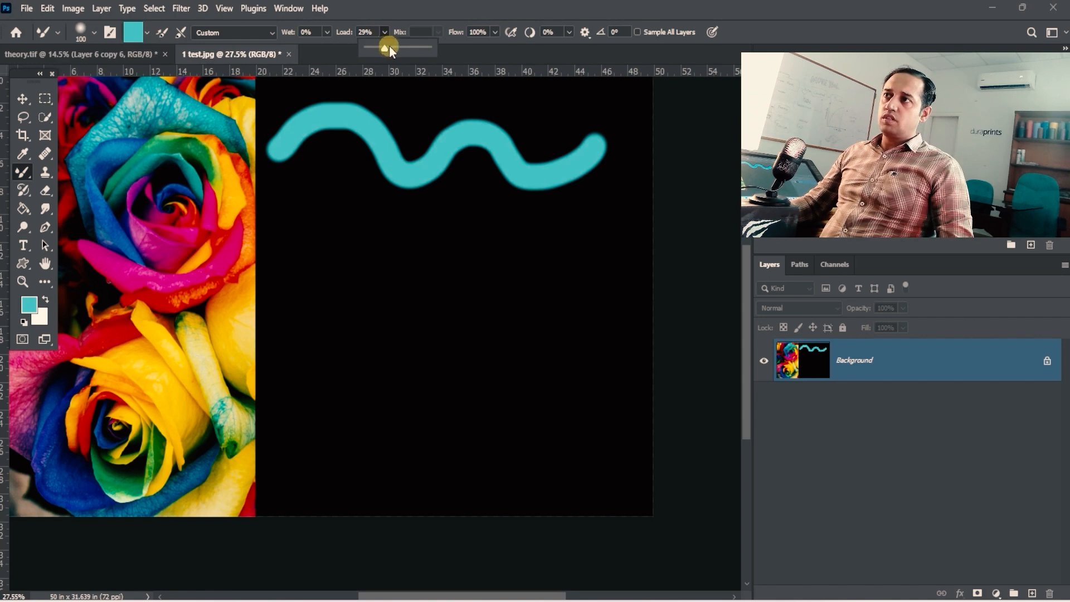
drag(285, 228, 337, 216)
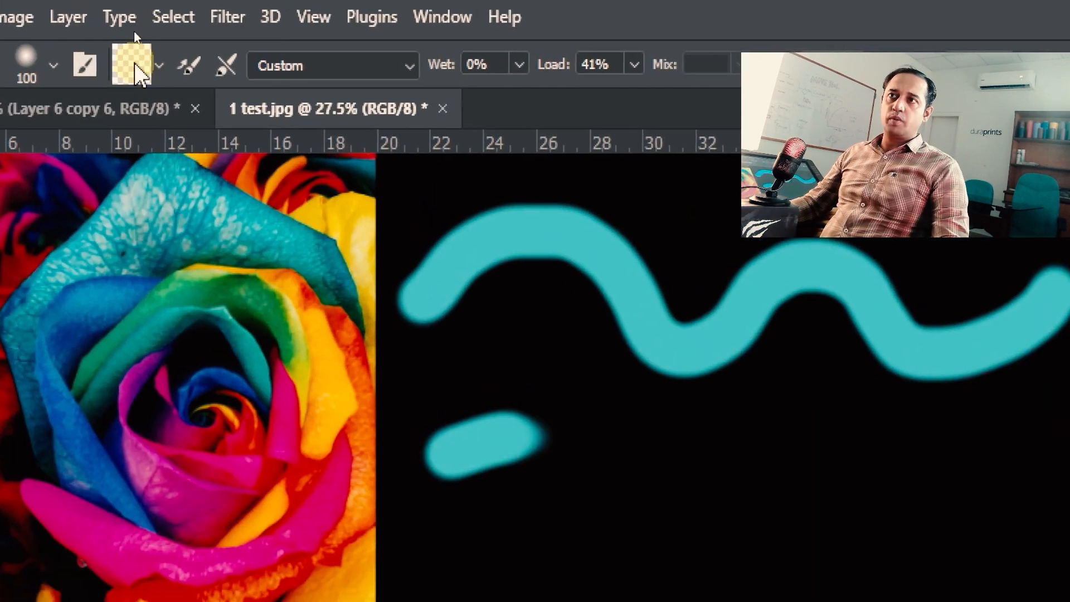
- Look at the Clone Stamp tool as a comparison for sampling from the roses, and return to the Mixer Brush
click(148, 33)
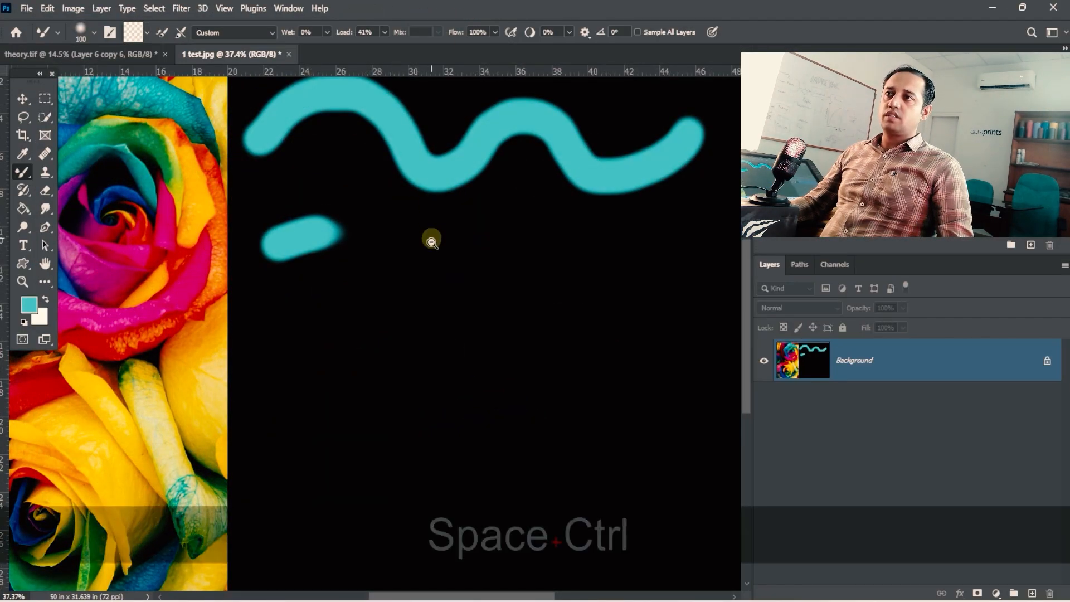
drag(430, 239, 346, 237)
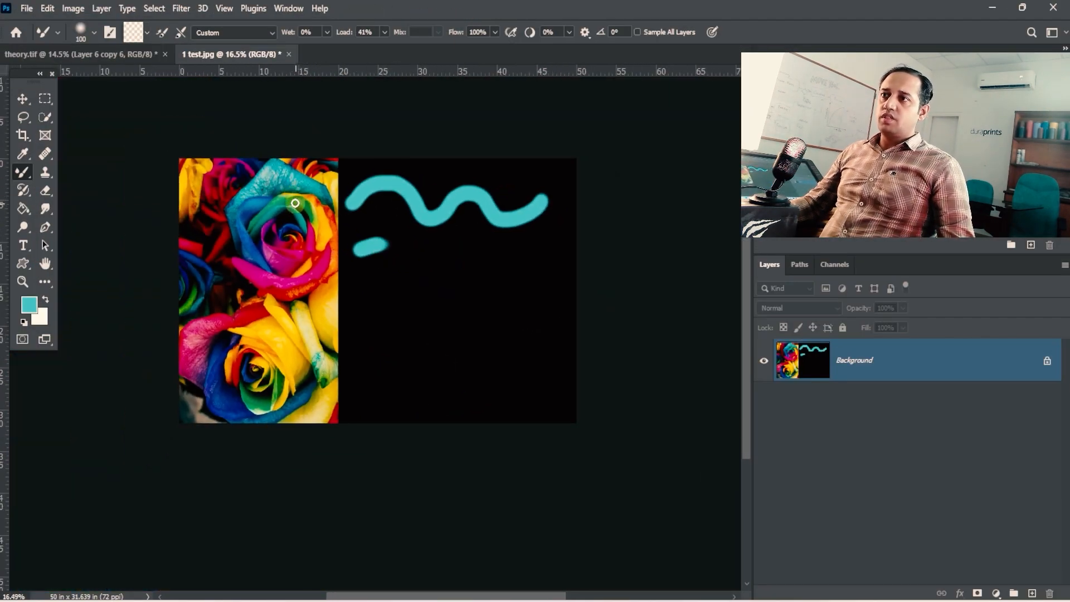
key(alt)
key(alt)
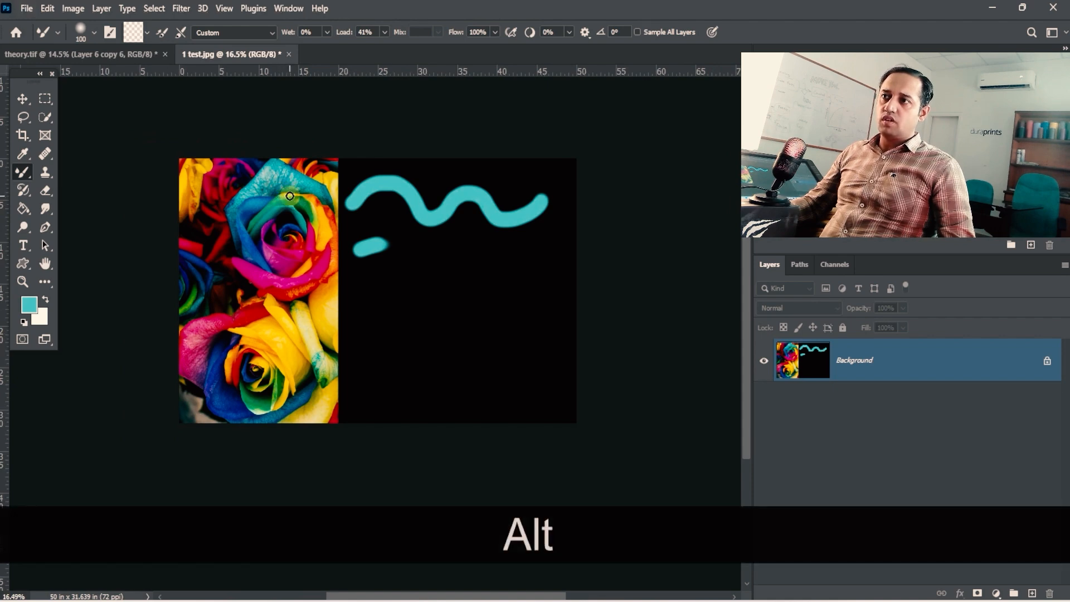
key(alt)
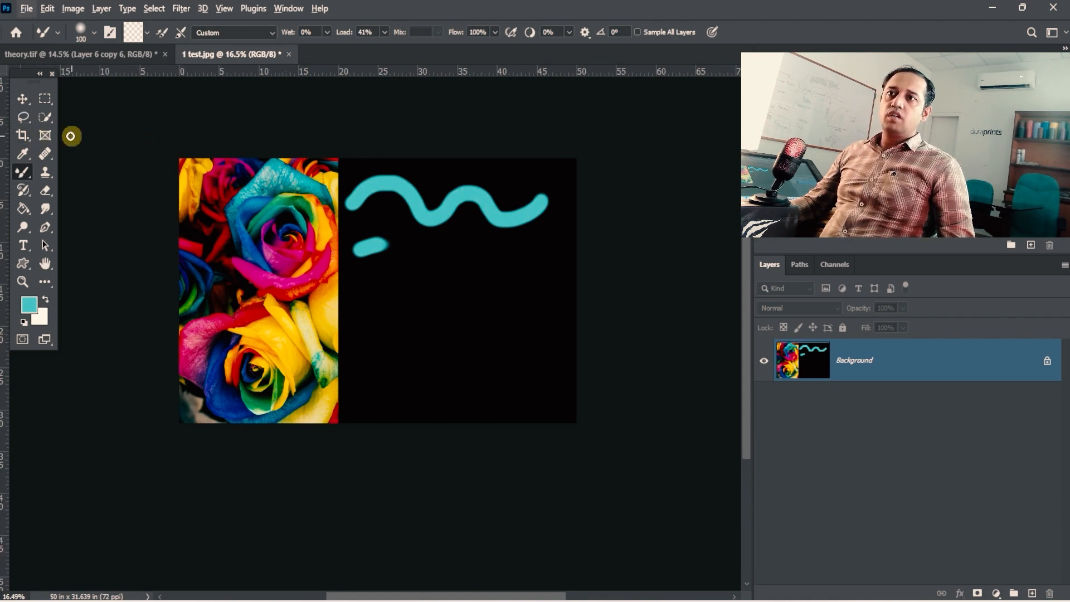
click(48, 165)
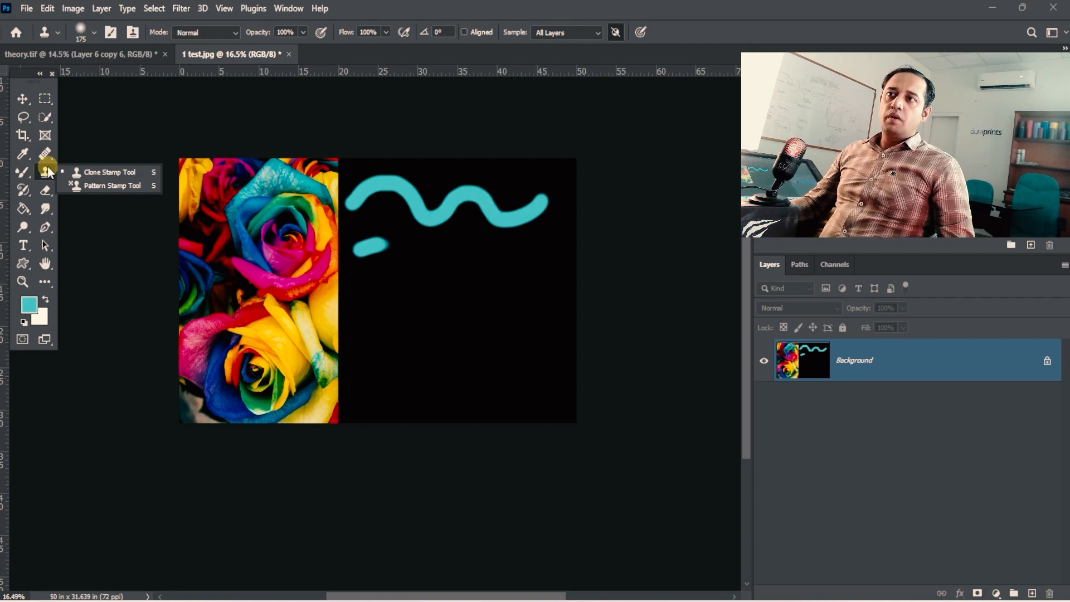
click(30, 175)
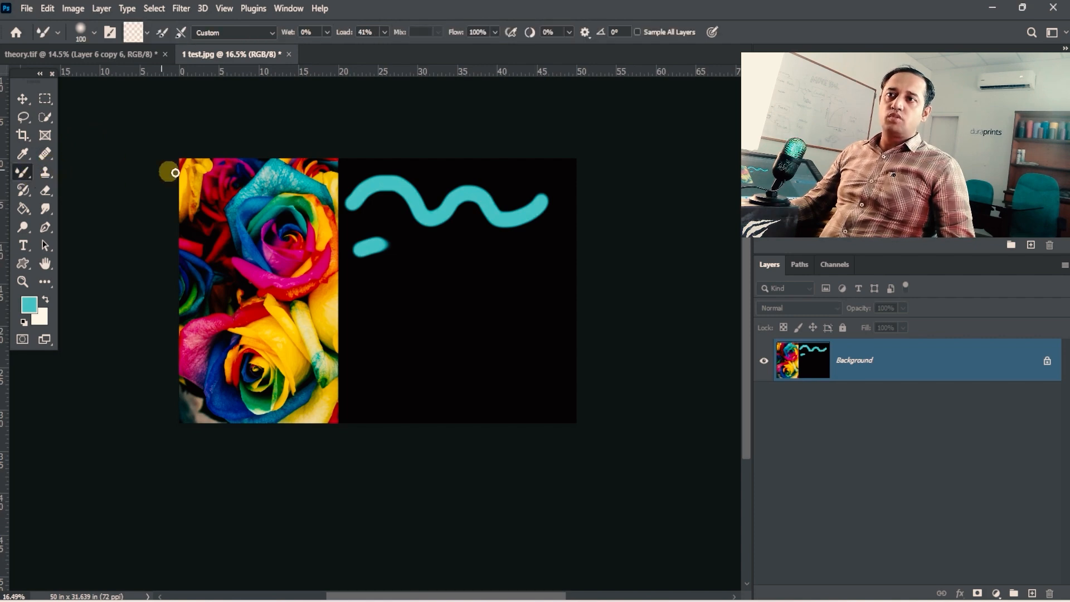
- Sample a multicolour patch of the teal and yellow rose petals into the Mixer Brush and set the load to 71%
key(alt)
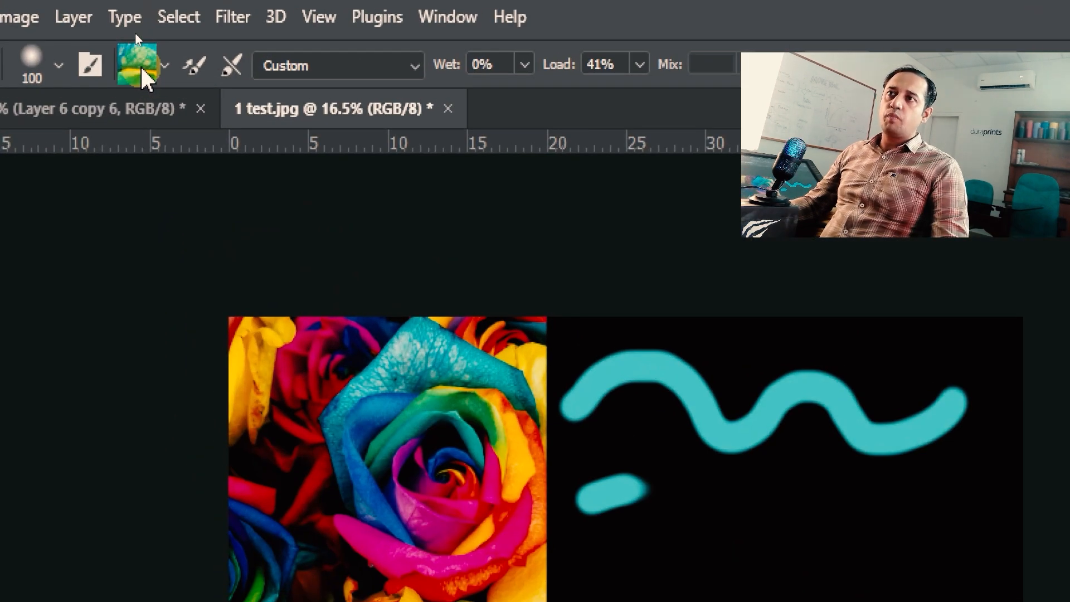
key(4)
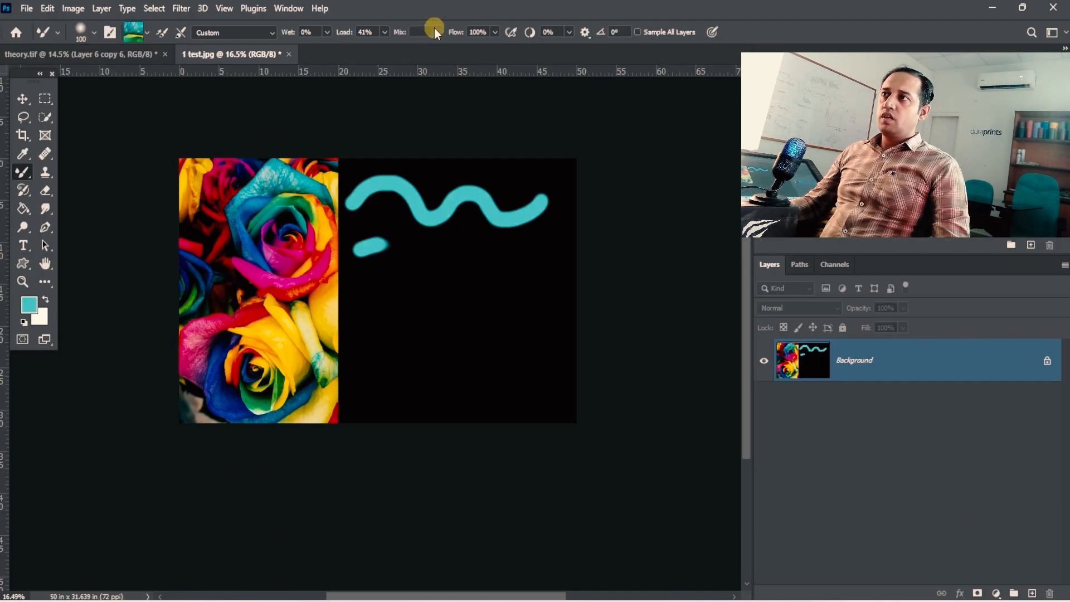
mouse_move(383, 32)
mouse_down()
mouse_move(410, 38)
mouse_move(382, 47)
mouse_up()
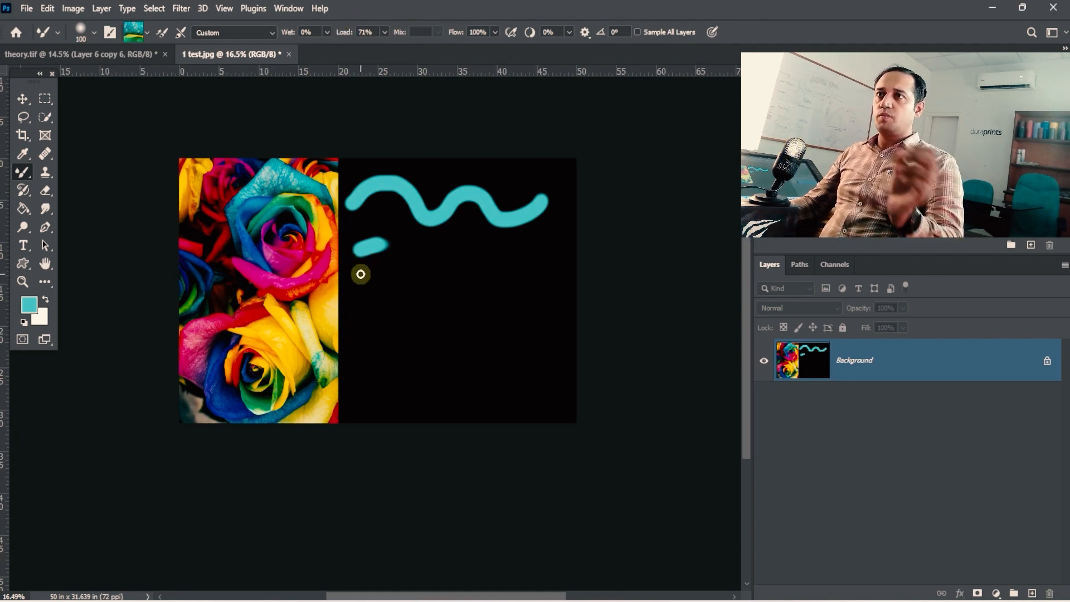
- Enlarge the brush to size 300 and paint a thick curved multicolour stroke below the short teal dash
key(bracketright)
key(bracketright)
key(bracketright)
key(bracketright)
key(bracketright)
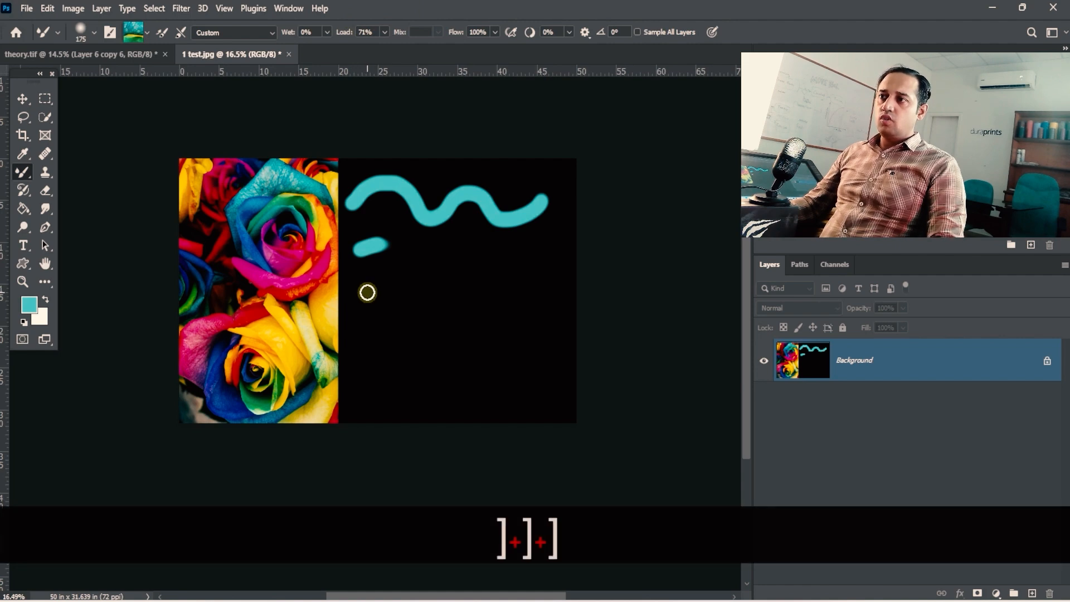
mouse_move(362, 307)
mouse_down()
mouse_move(444, 291)
mouse_move(505, 330)
mouse_move(504, 318)
mouse_move(411, 299)
mouse_move(401, 256)
mouse_up()
- Examine the multicolour stroke and its far end up close, and return to an overview of the image
key(ctrl+space)
drag(321, 161, 226, 85)
key(space)
drag(489, 287, 447, 271)
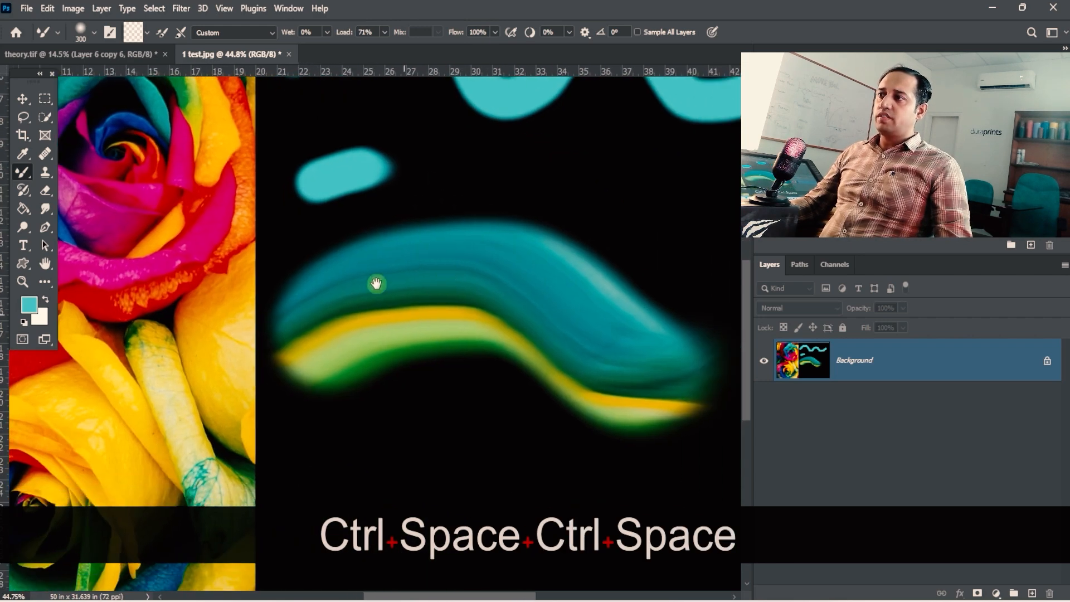
drag(624, 370, 385, 275)
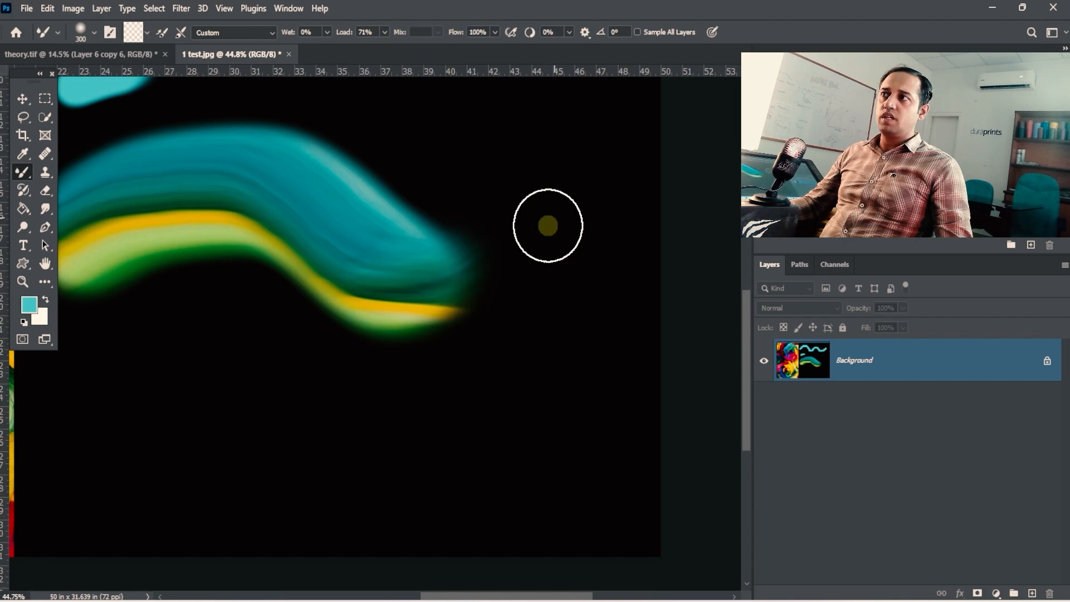
drag(365, 236, 569, 254)
drag(518, 279, 454, 308)
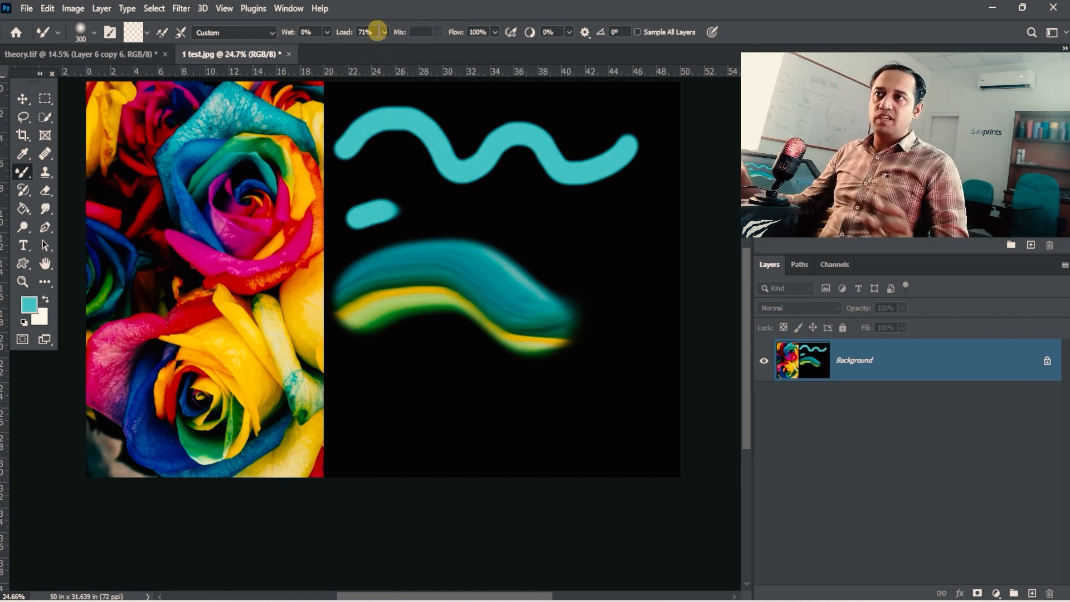
key(space)
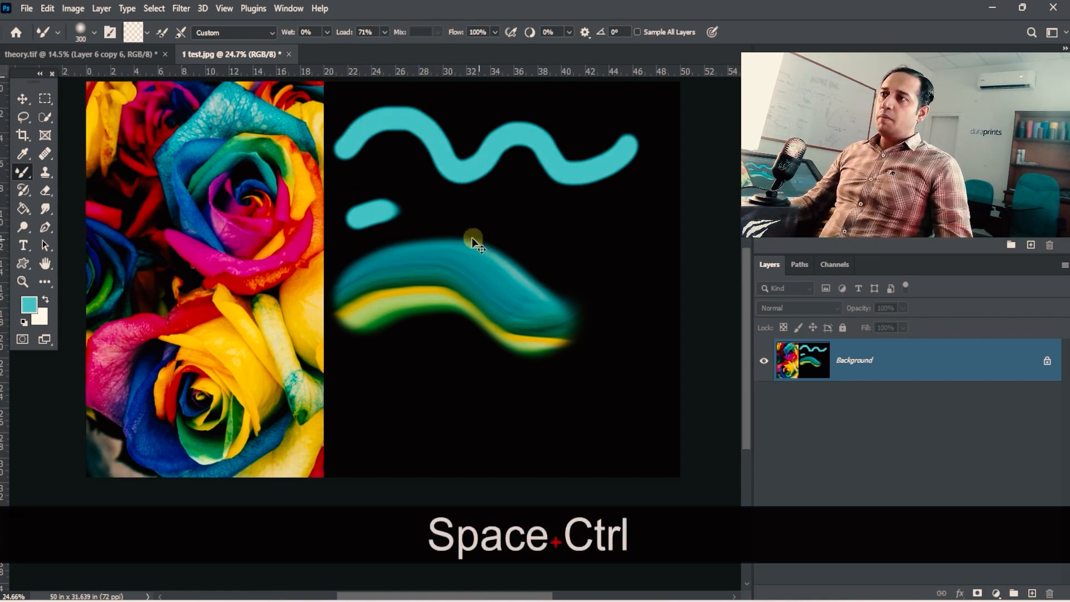
- Undo the multicolour stroke and reload the brush with the sampled petal pattern using Load Brush
key(ctrl+z)
key(ctrl+z)
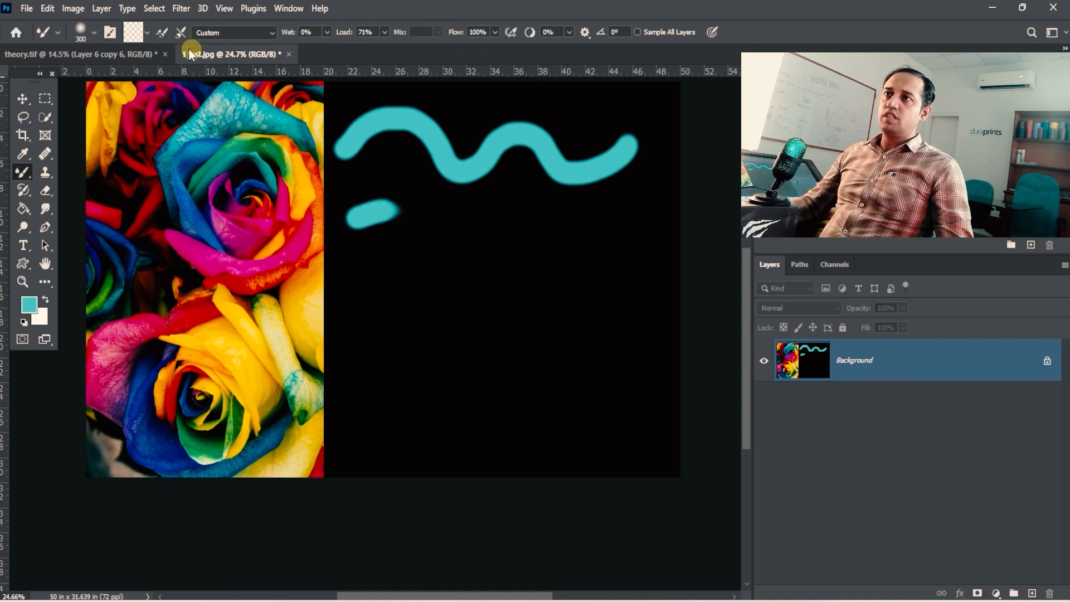
click(147, 33)
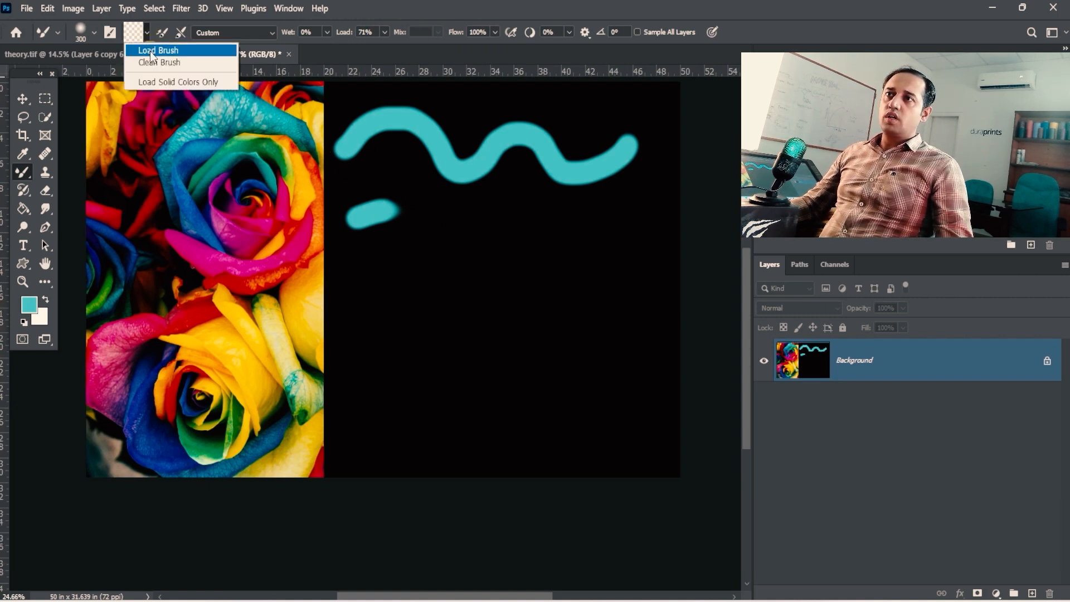
click(149, 50)
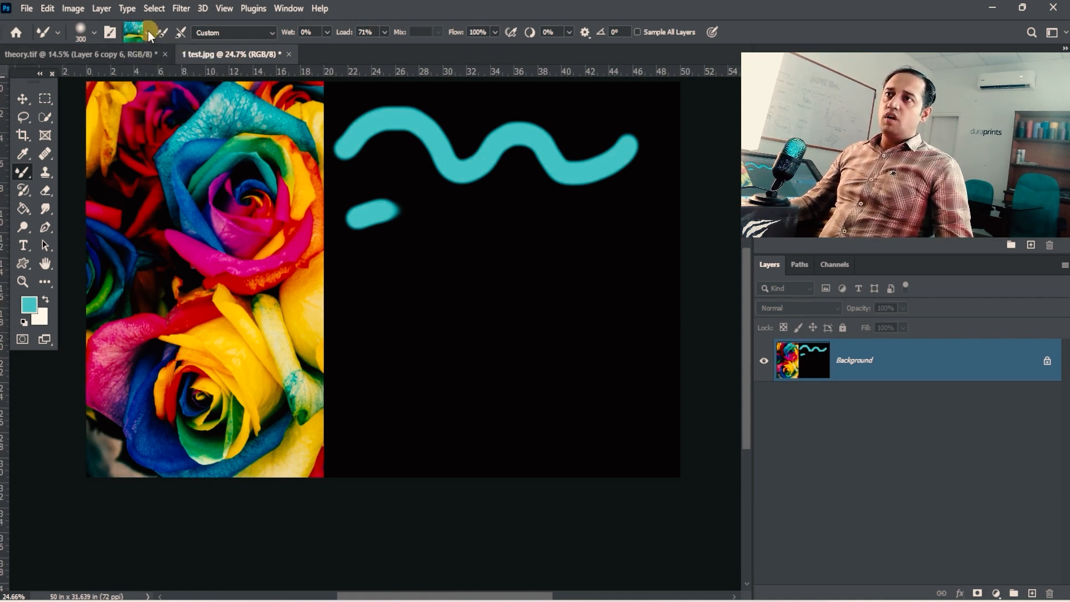
- Set the brush colour to the petal teal 51aea1 and paint a thick curved stroke below the short teal dash
click(138, 29)
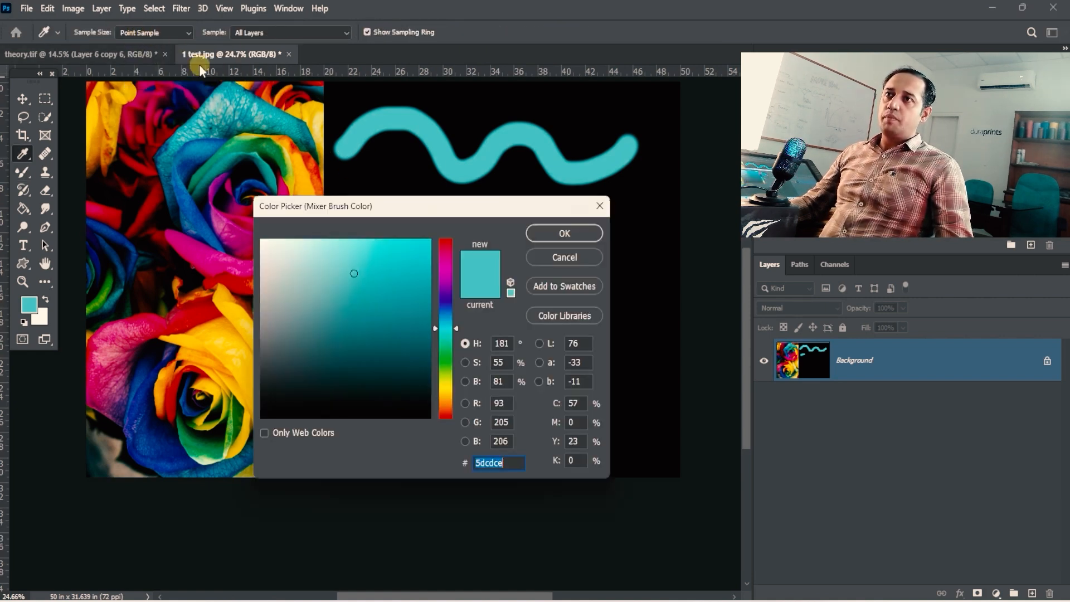
click(257, 114)
click(351, 296)
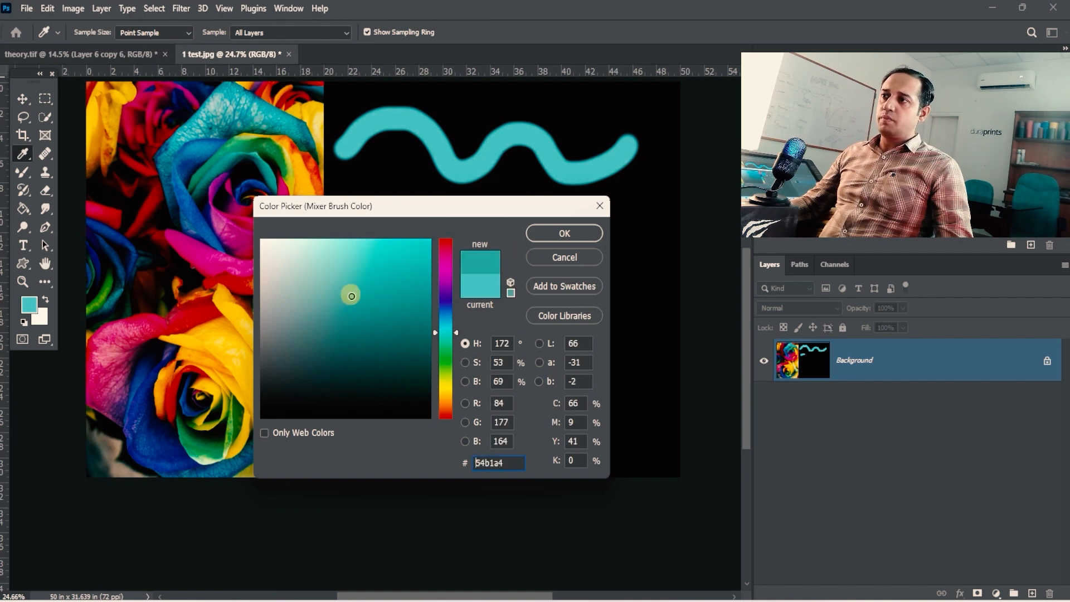
click(545, 241)
click(147, 32)
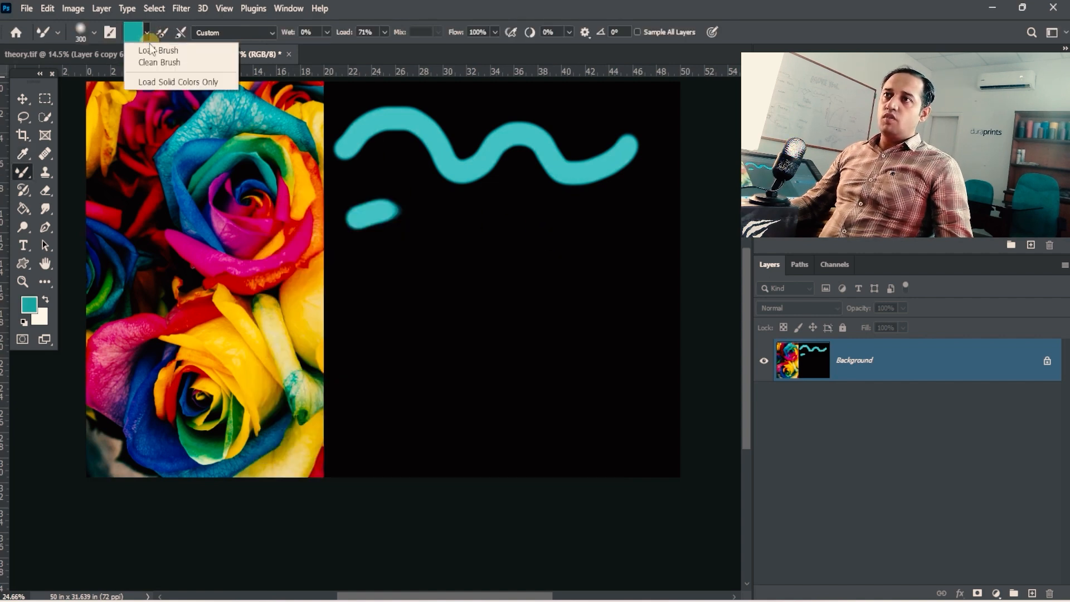
click(445, 7)
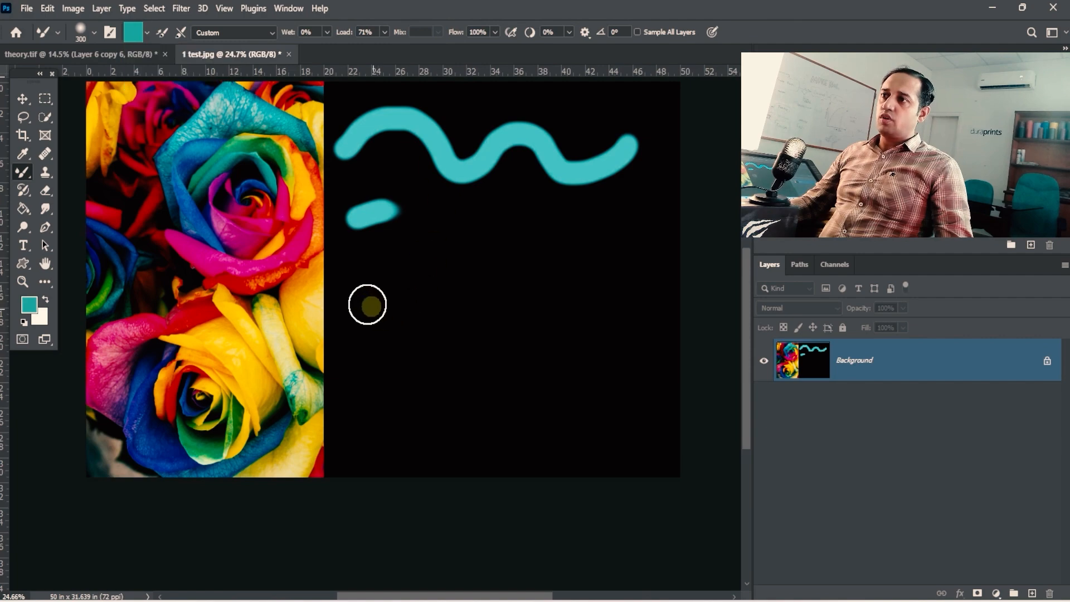
mouse_move(367, 305)
mouse_down()
mouse_move(423, 280)
mouse_move(634, 352)
mouse_move(624, 325)
mouse_up()
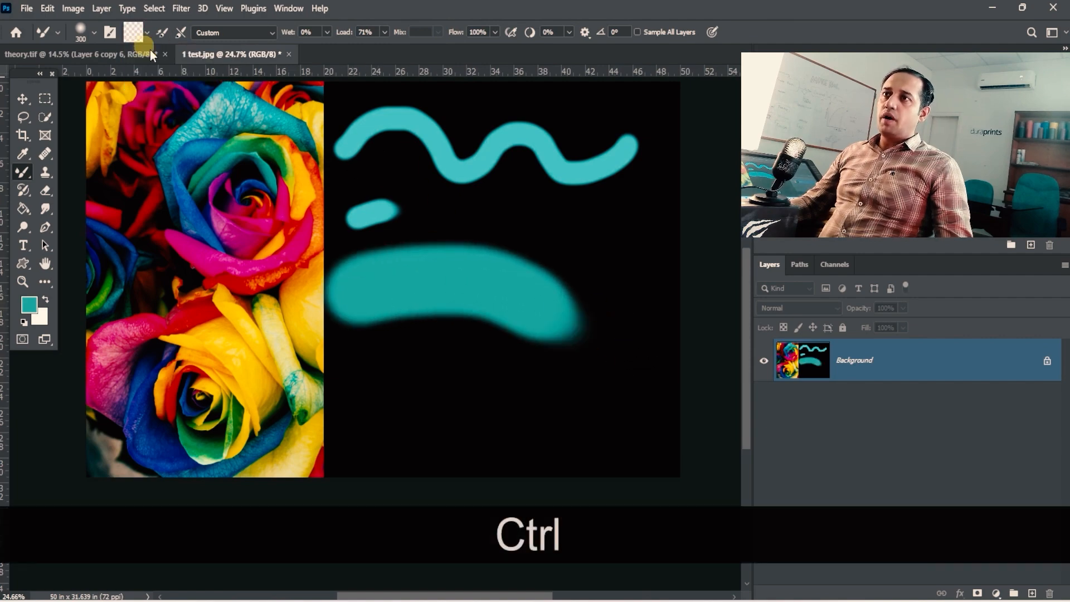
- Sample the centre of the upper rose into the brush and turn on Load Solid Colors Only
key(4)
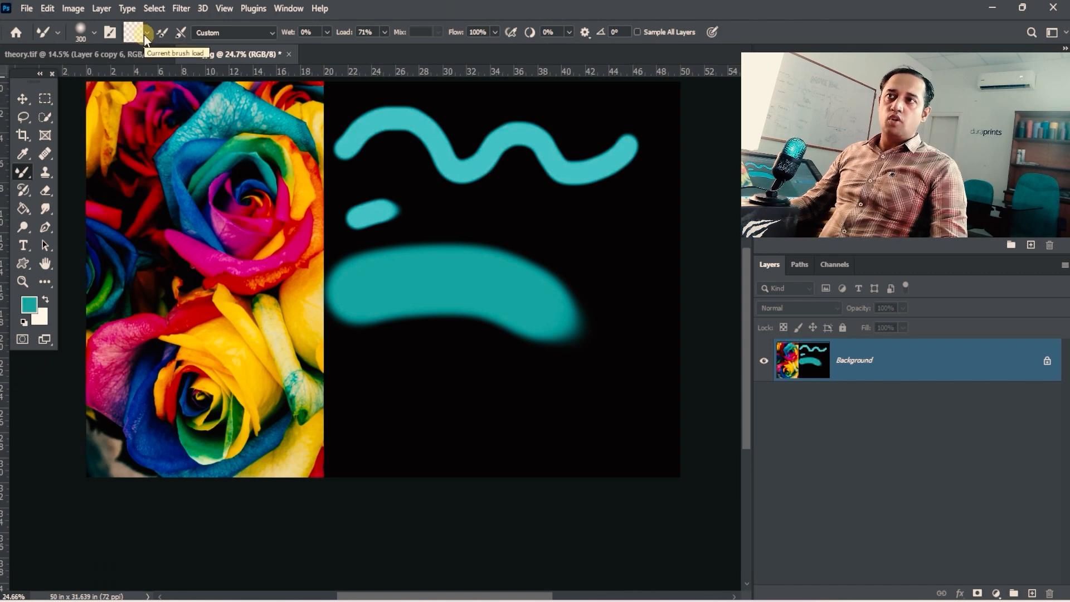
click(145, 33)
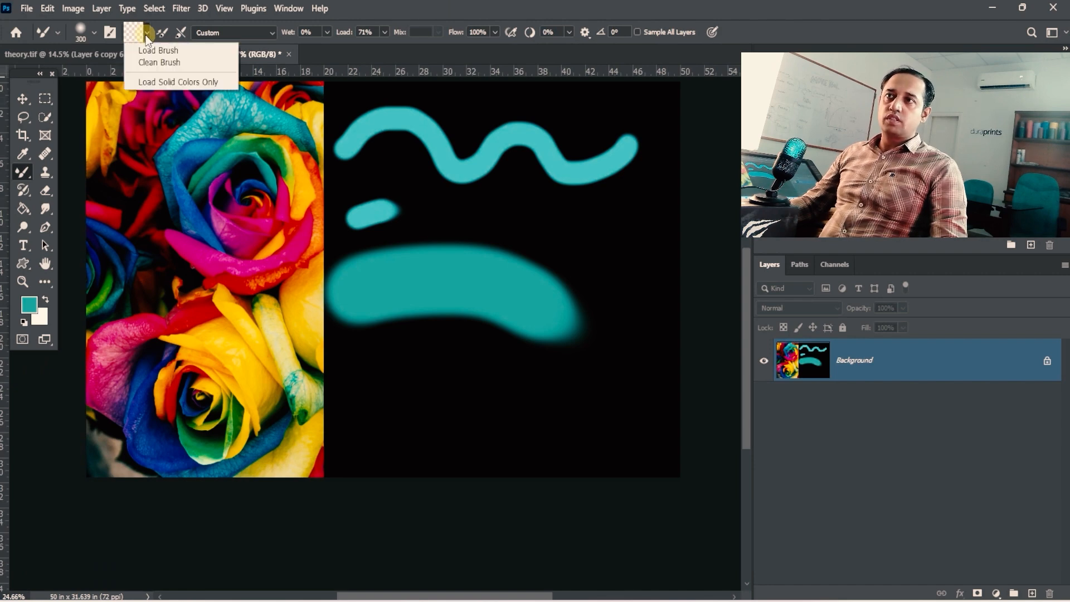
click(158, 83)
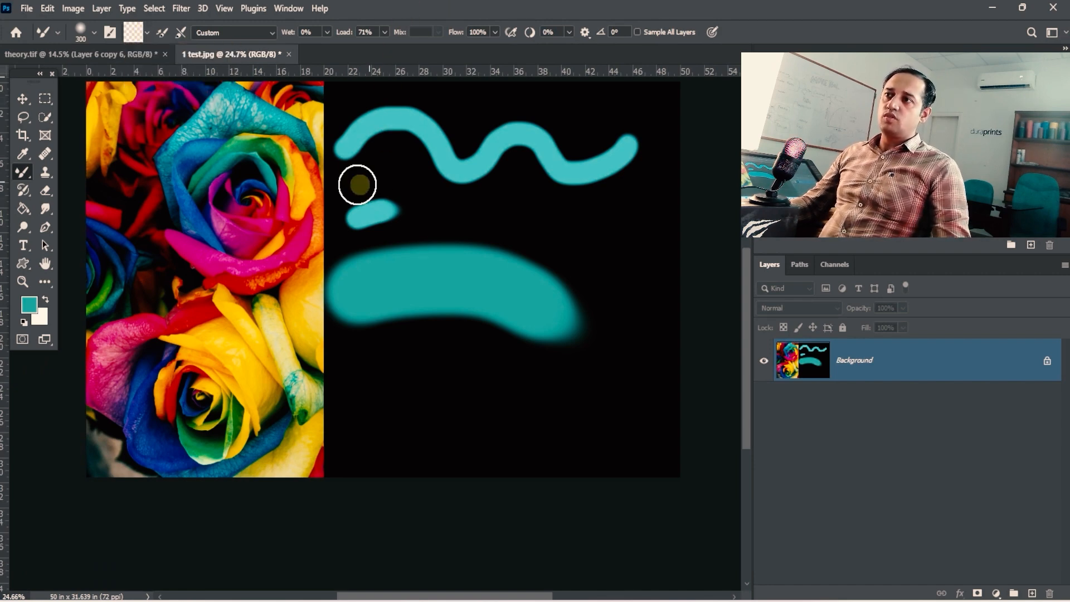
key(alt)
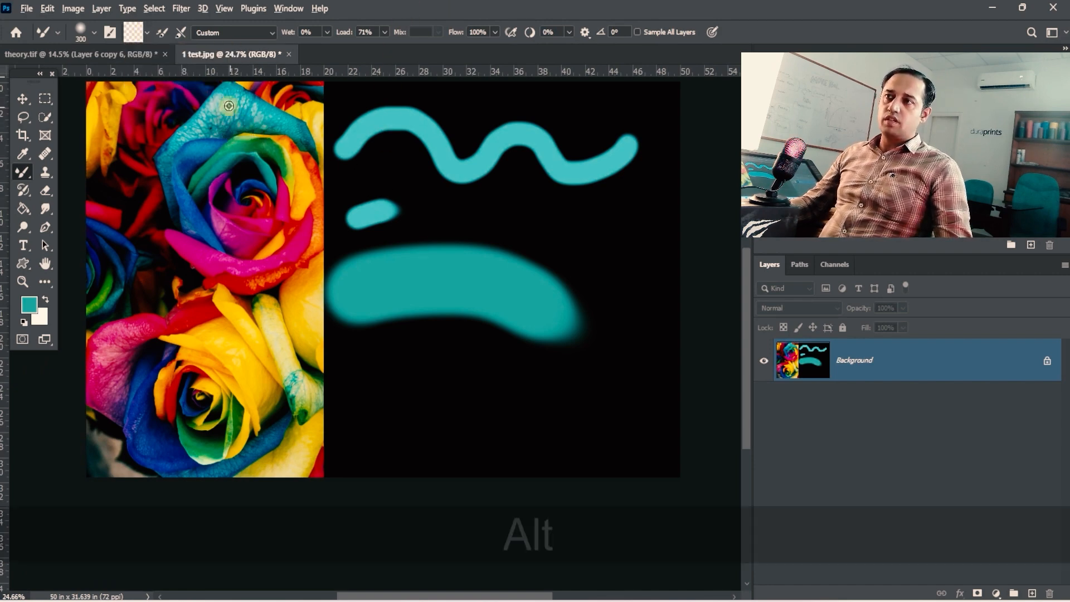
alt+click(241, 187)
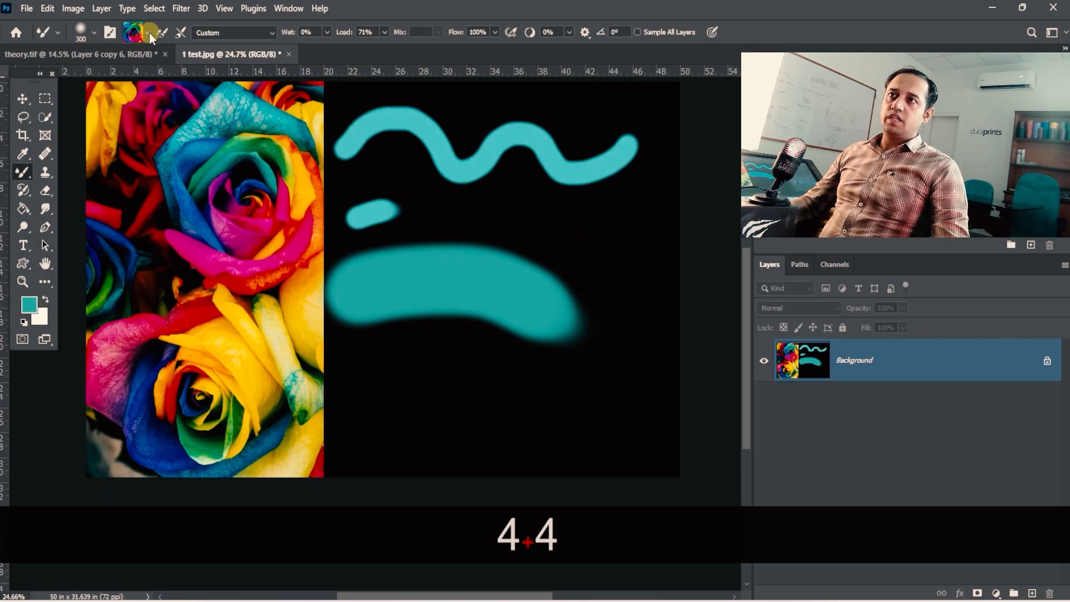
click(147, 33)
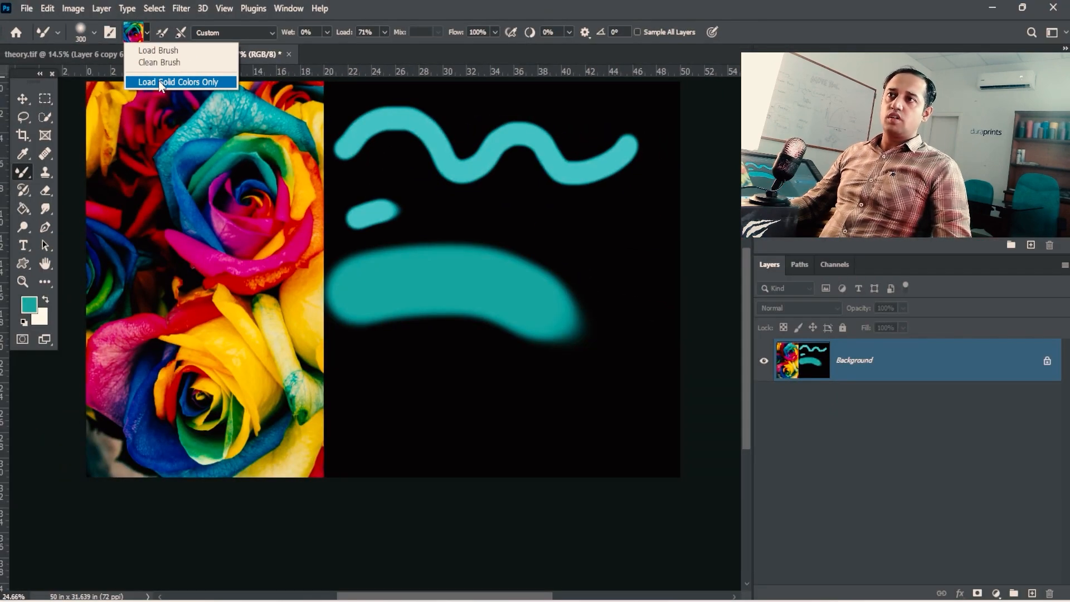
click(161, 82)
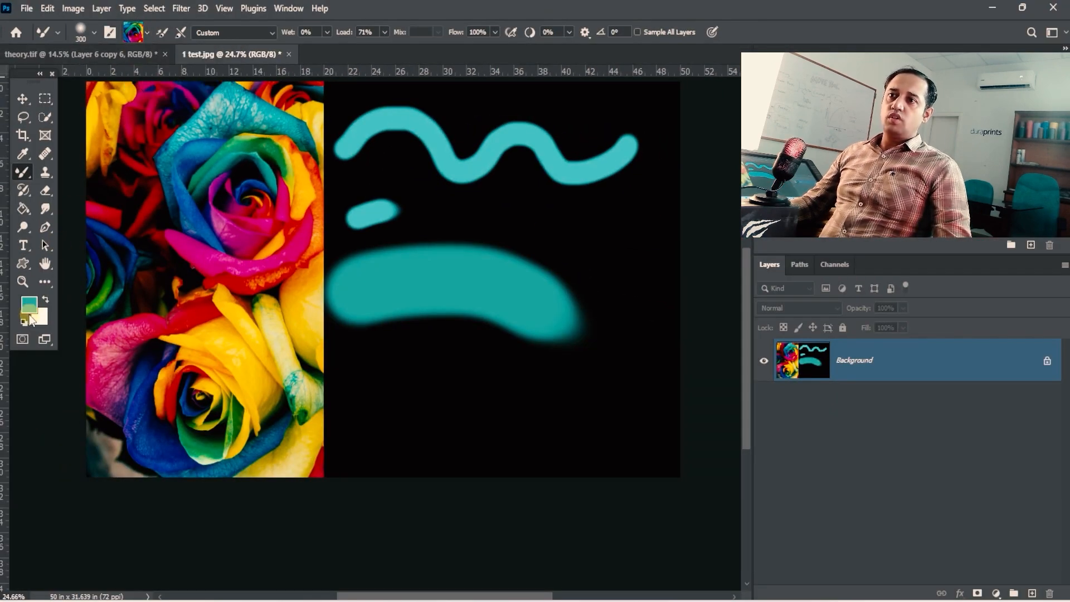
- Set the foreground colour to green 11b024 and paint a thick curved stroke beneath the thick teal one
click(29, 308)
mouse_move(365, 297)
mouse_down()
mouse_move(431, 295)
mouse_move(457, 355)
mouse_up()
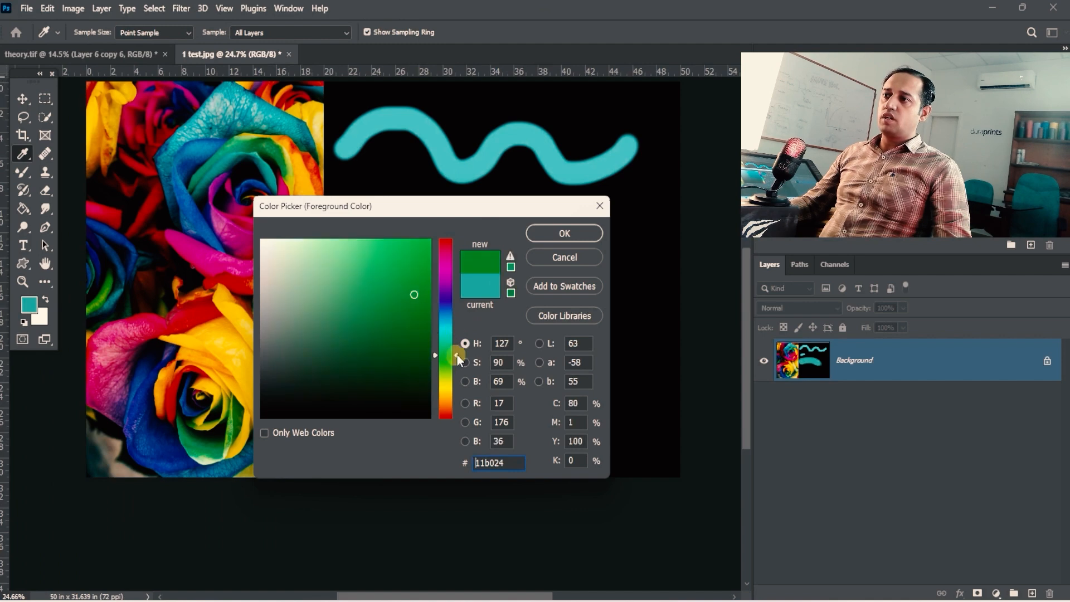
click(544, 232)
click(146, 33)
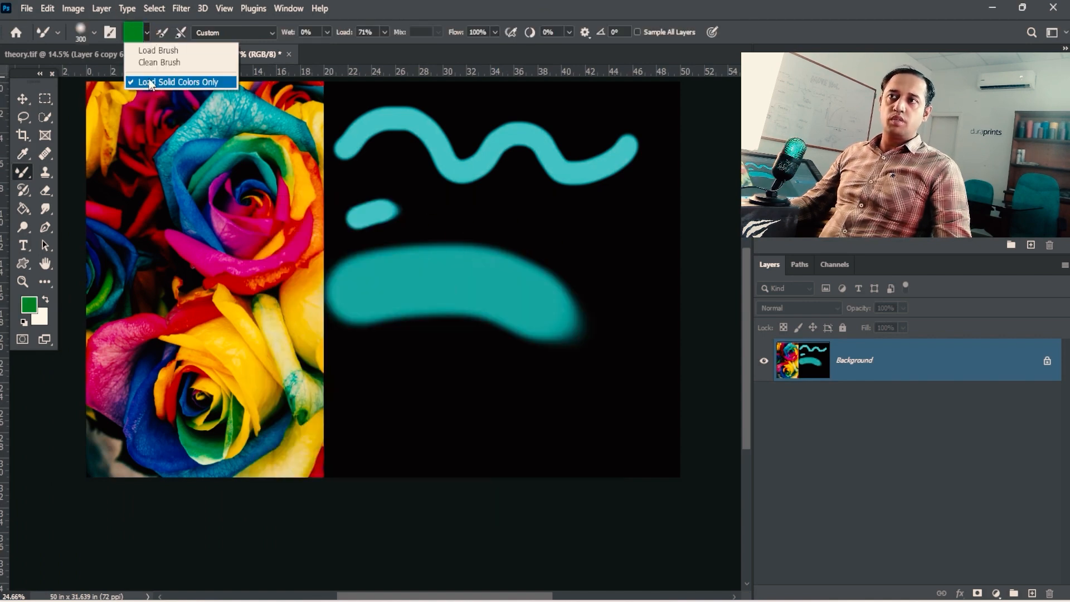
click(360, 373)
mouse_move(362, 382)
mouse_down()
mouse_move(525, 387)
mouse_move(659, 437)
mouse_up()
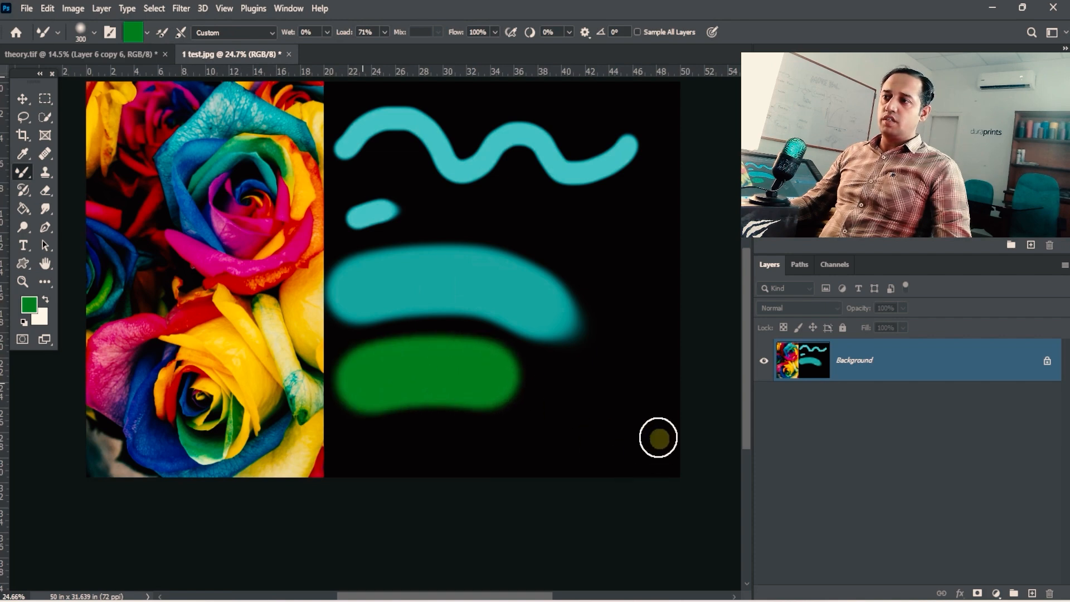
click(146, 32)
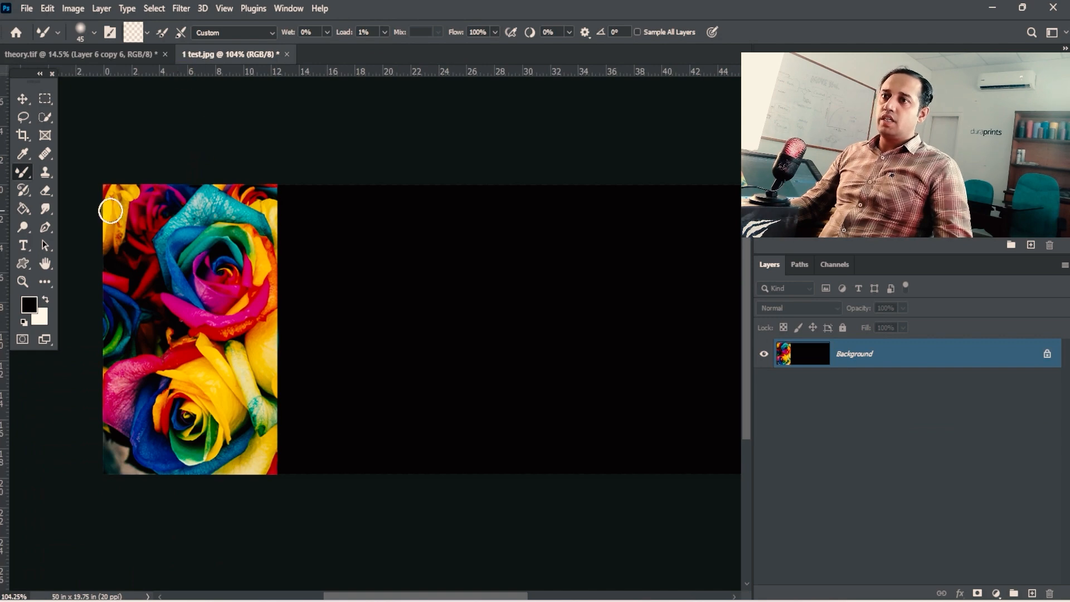
- Set the foreground colour to pink ff0288 from the rose and paint a short stroke near the start of the black area
click(36, 305)
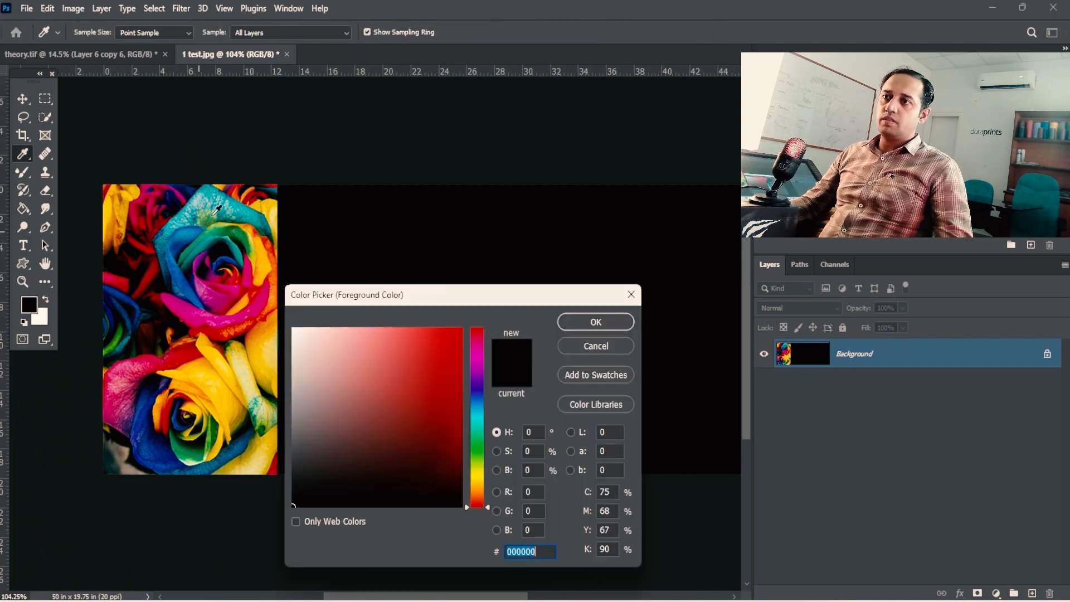
click(251, 269)
click(589, 321)
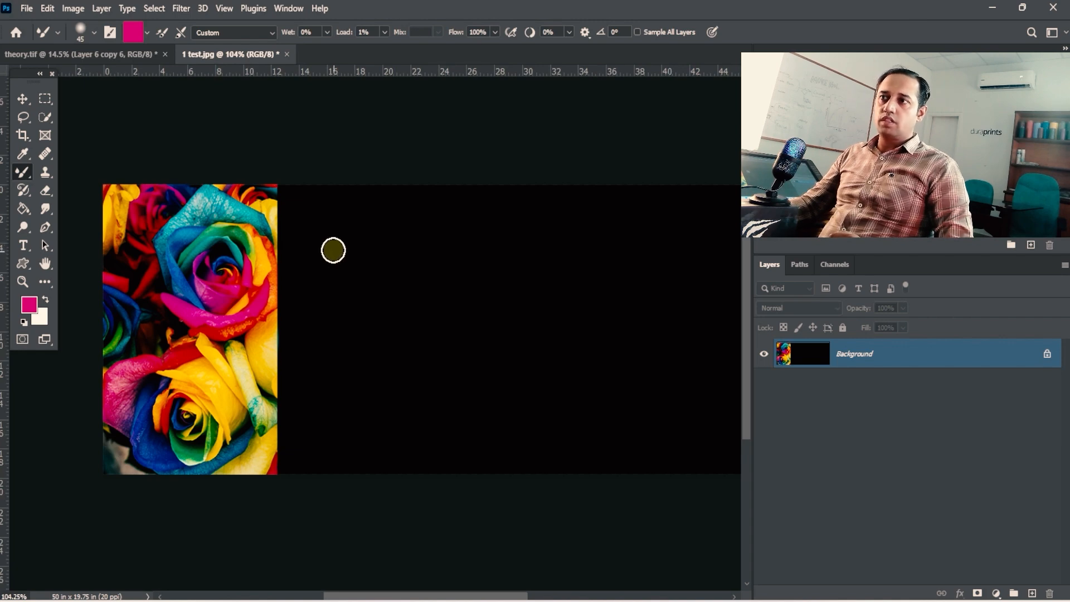
drag(308, 230, 390, 246)
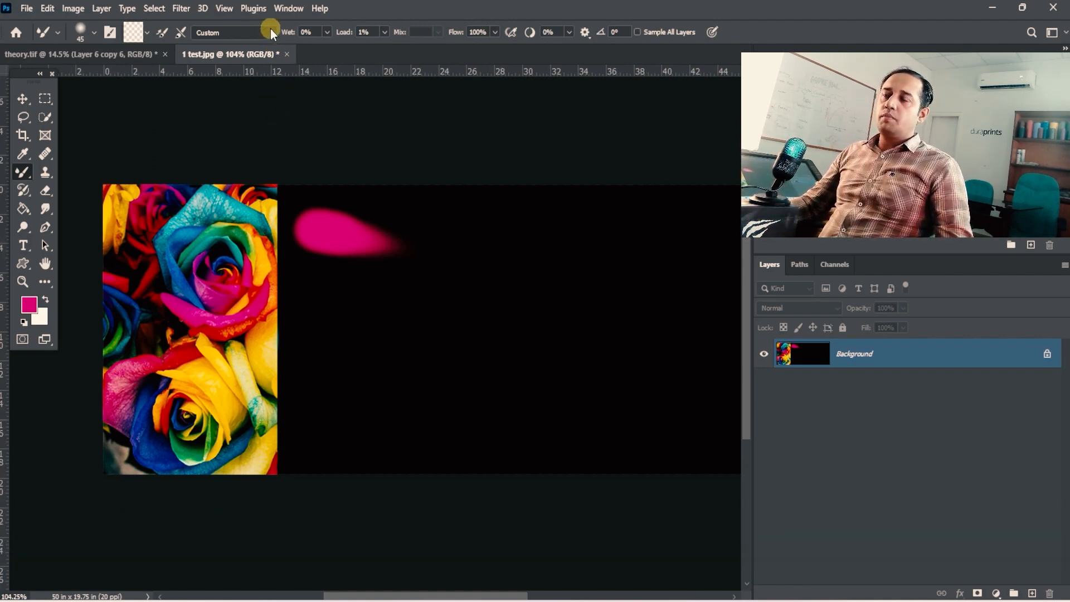
- Load the brush with a crimson colour sampled from the roses and set the load to 35%
click(148, 33)
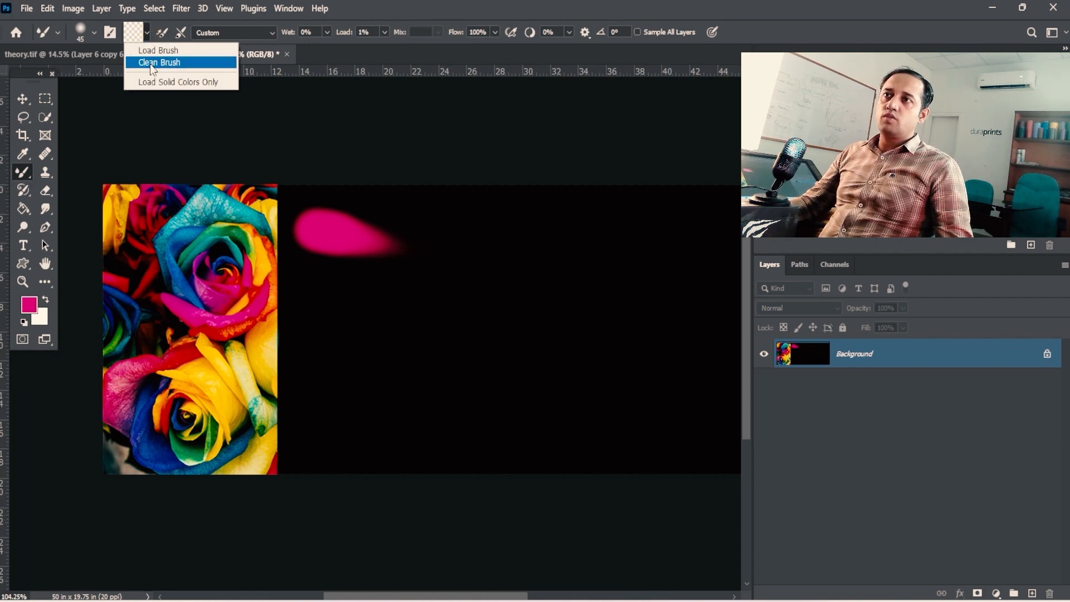
click(526, 14)
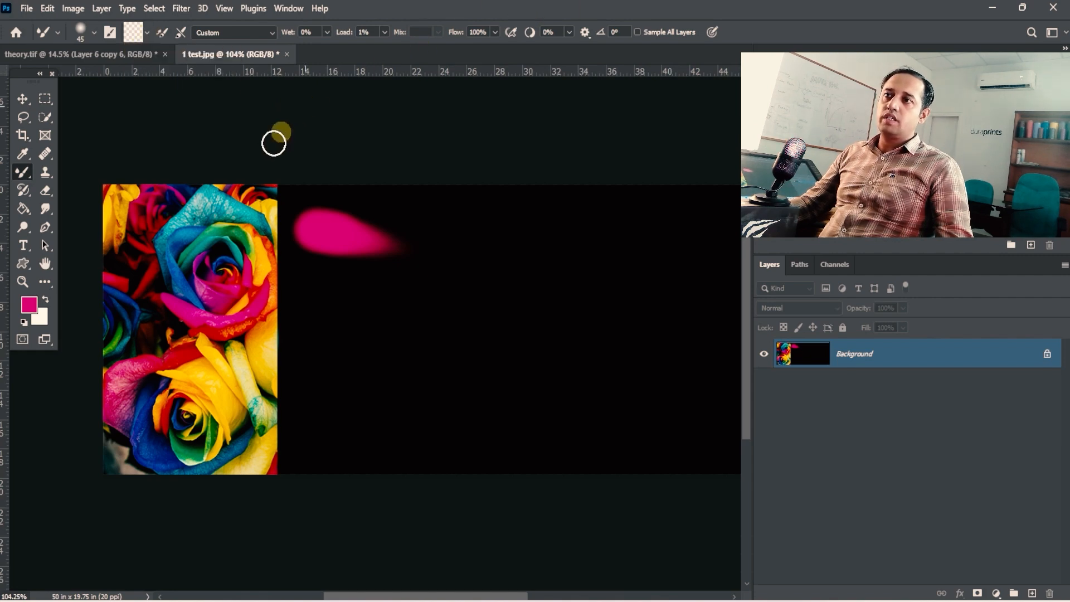
click(133, 33)
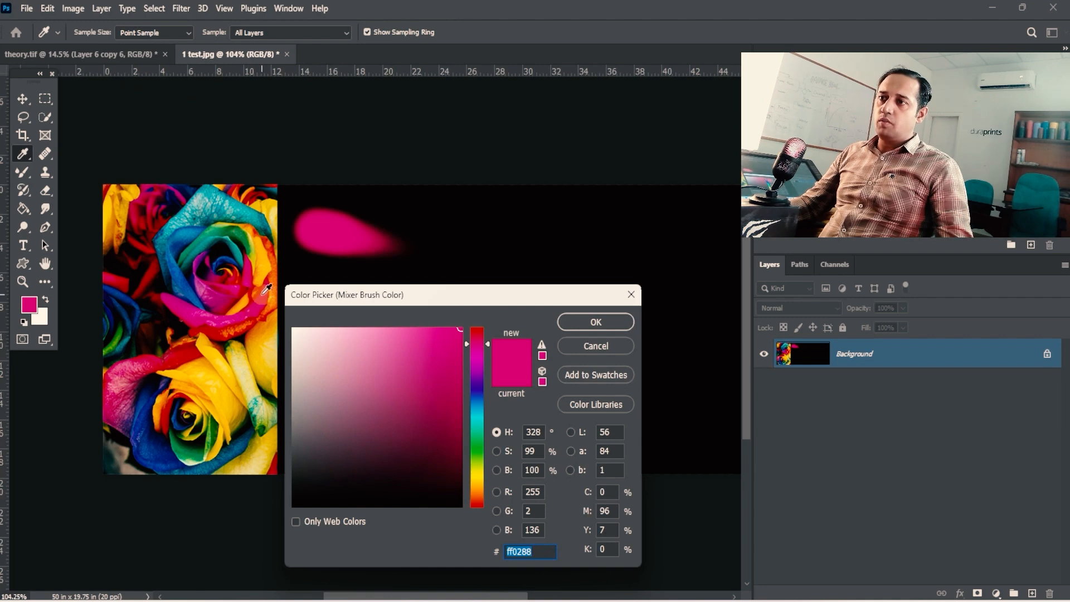
click(250, 320)
click(596, 322)
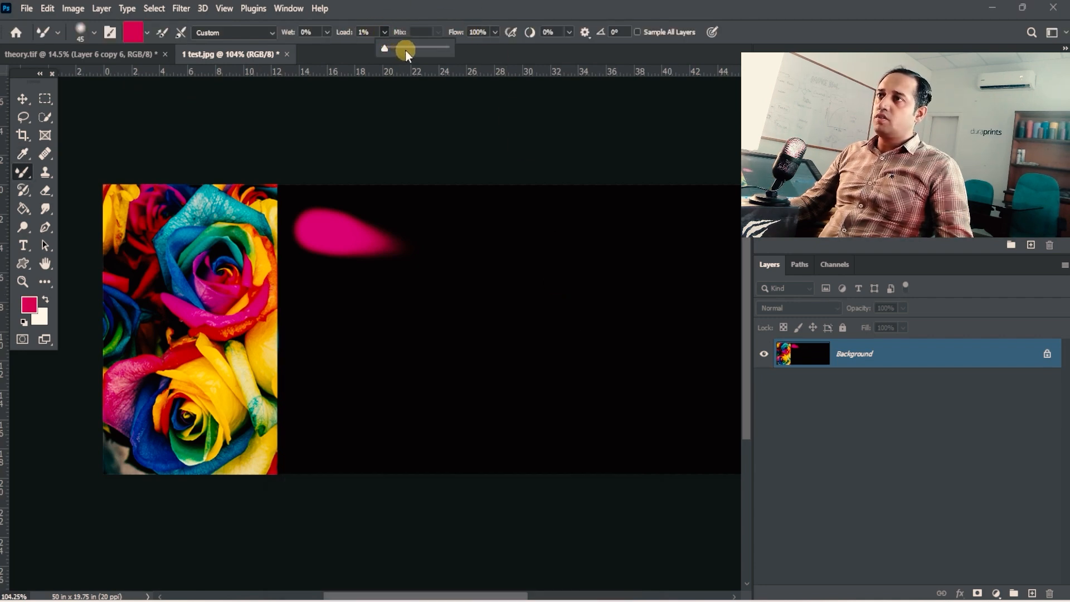
click(405, 50)
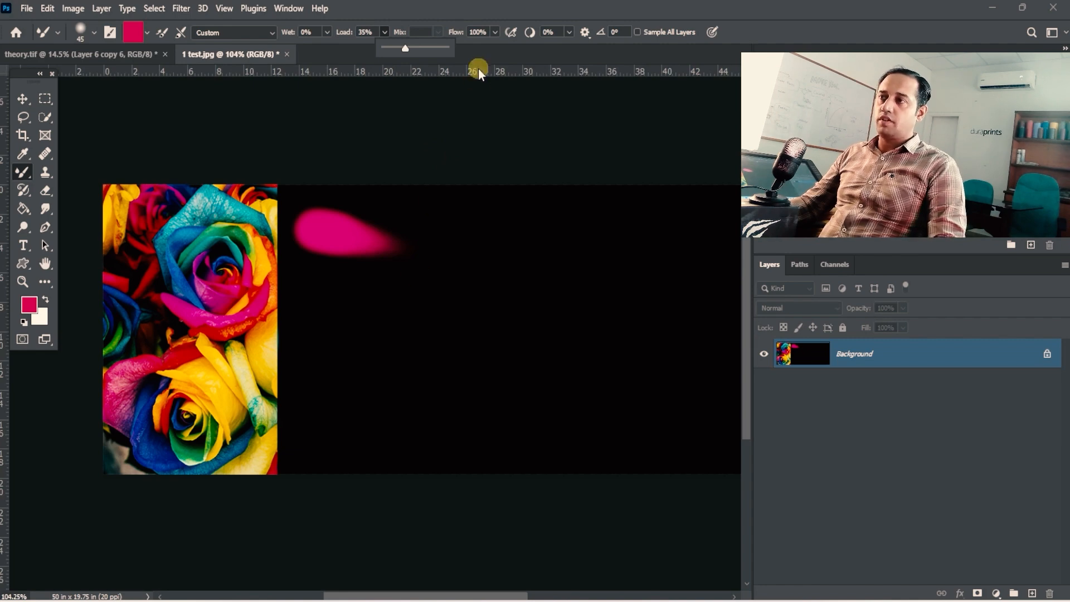
- Reduce the brush size to 35 and paint a long crimson stroke beneath the pink one
key(bracketleft)
key(bracketleft)
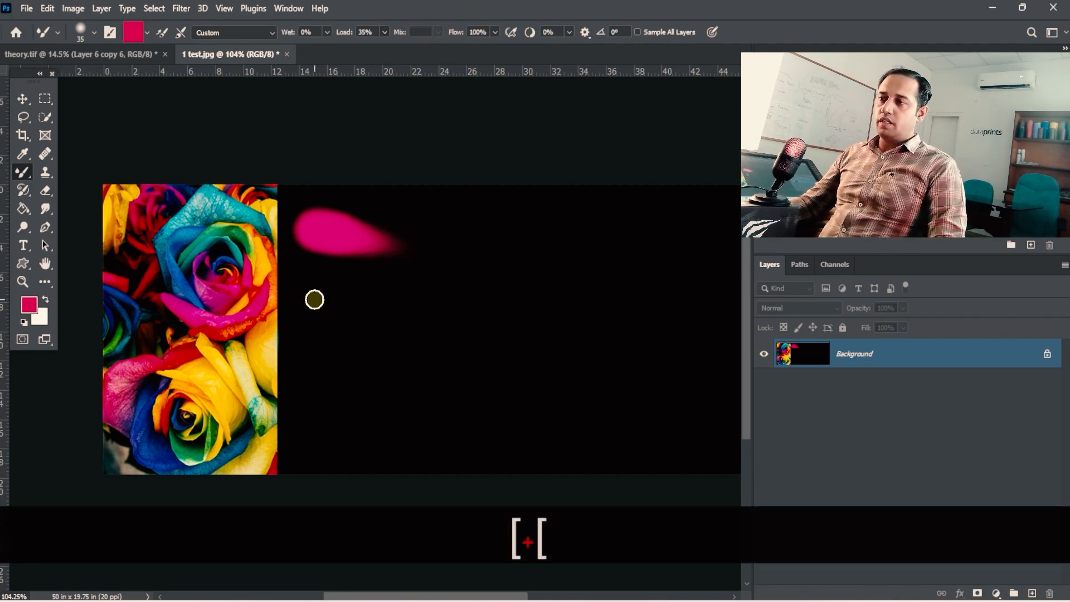
drag(314, 300, 505, 304)
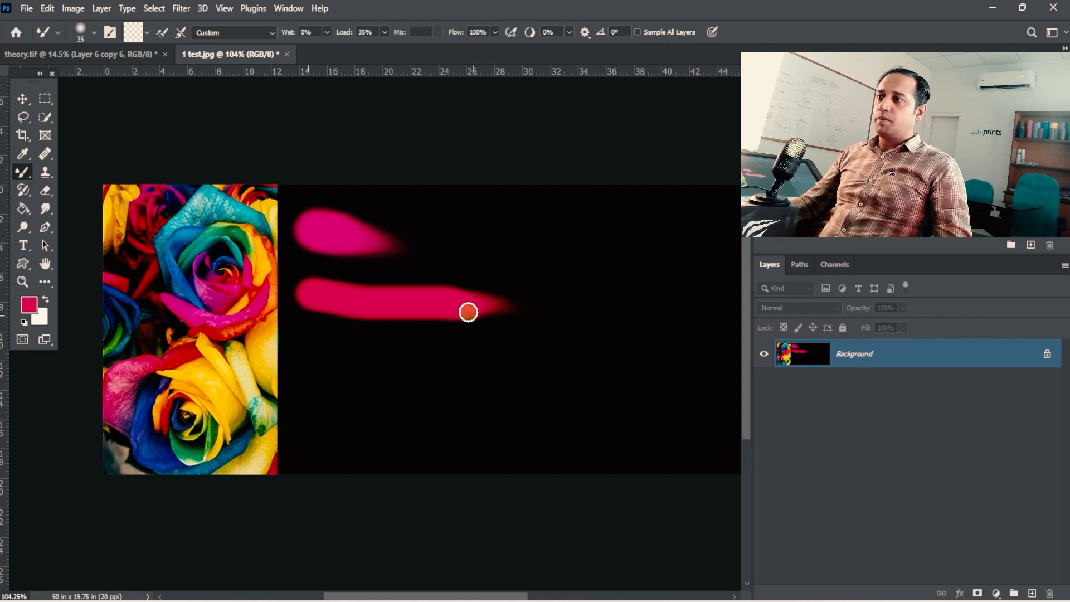
- Reload the brush with crimson fe0060, paint a trial stroke at 84% load beneath the long crimson stroke, and undo it
key(space)
drag(514, 307, 397, 291)
key(ctrl+space)
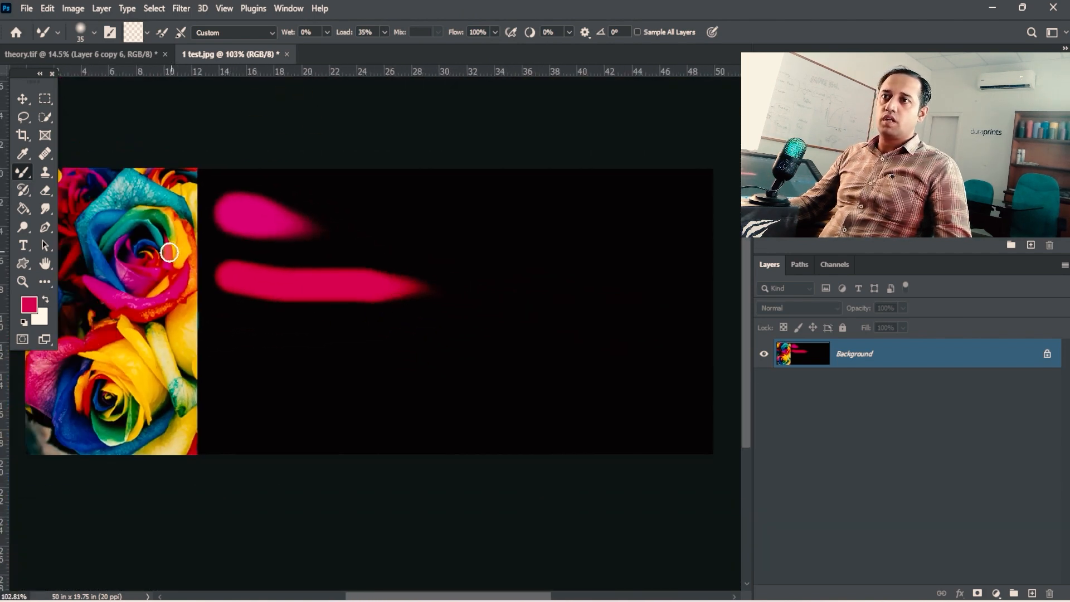
click(132, 37)
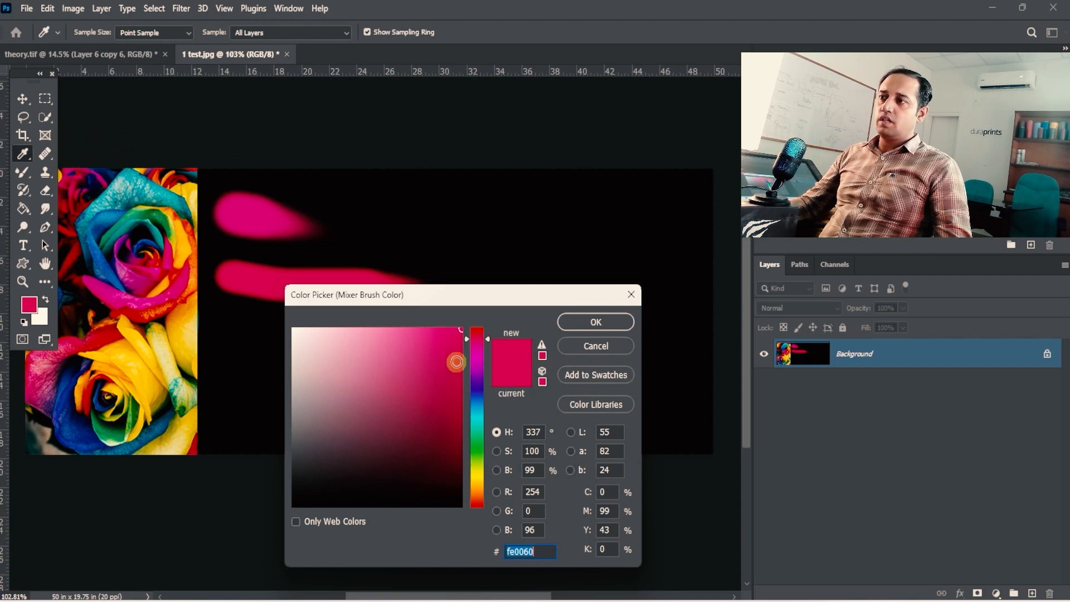
click(612, 323)
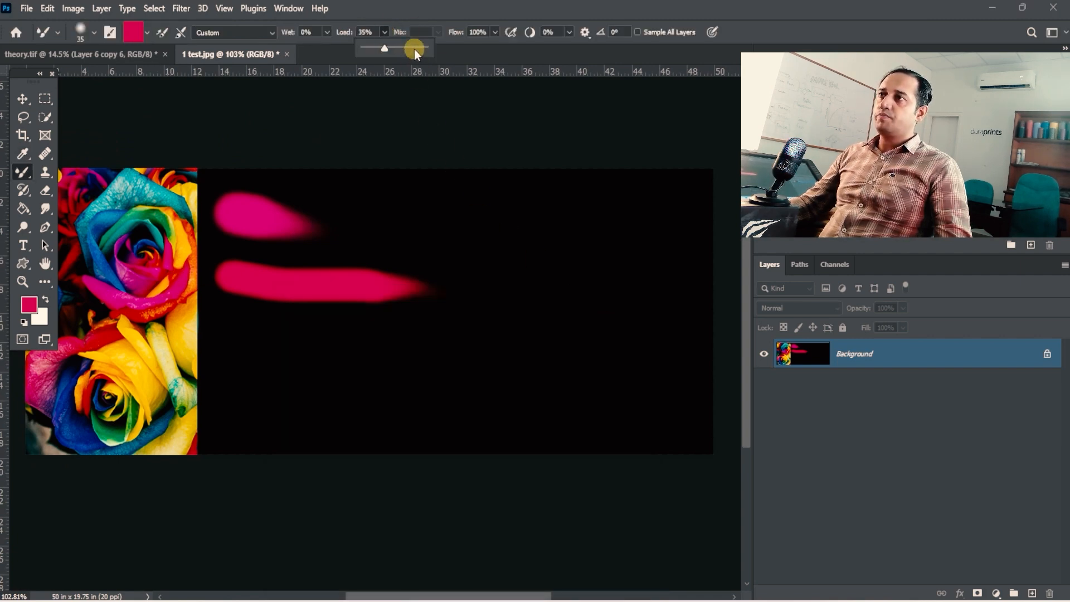
mouse_move(411, 49)
mouse_down()
mouse_move(450, 44)
mouse_move(401, 48)
mouse_up()
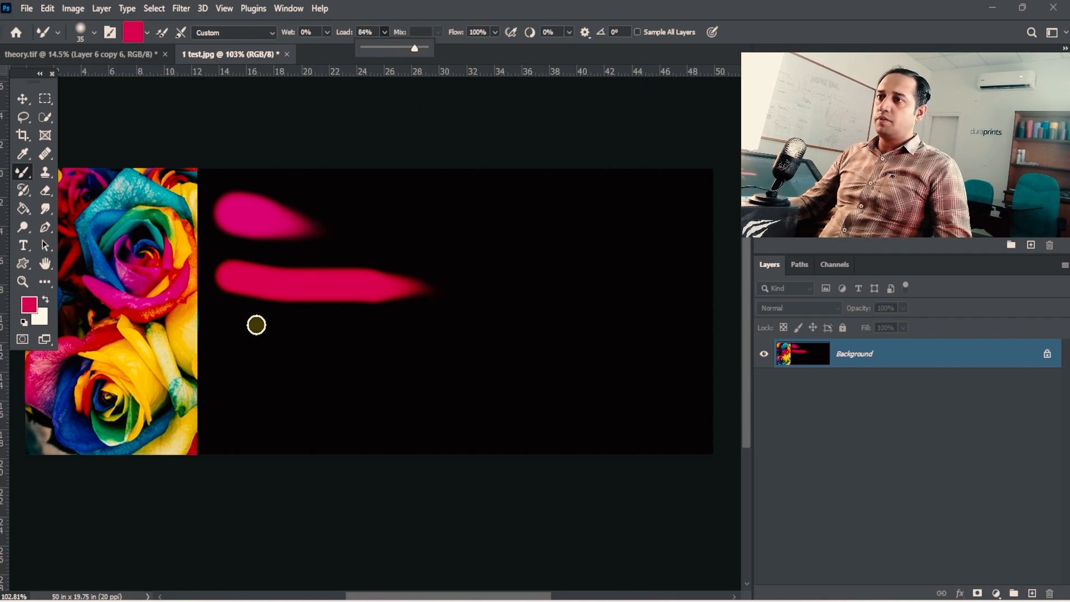
drag(240, 320, 454, 318)
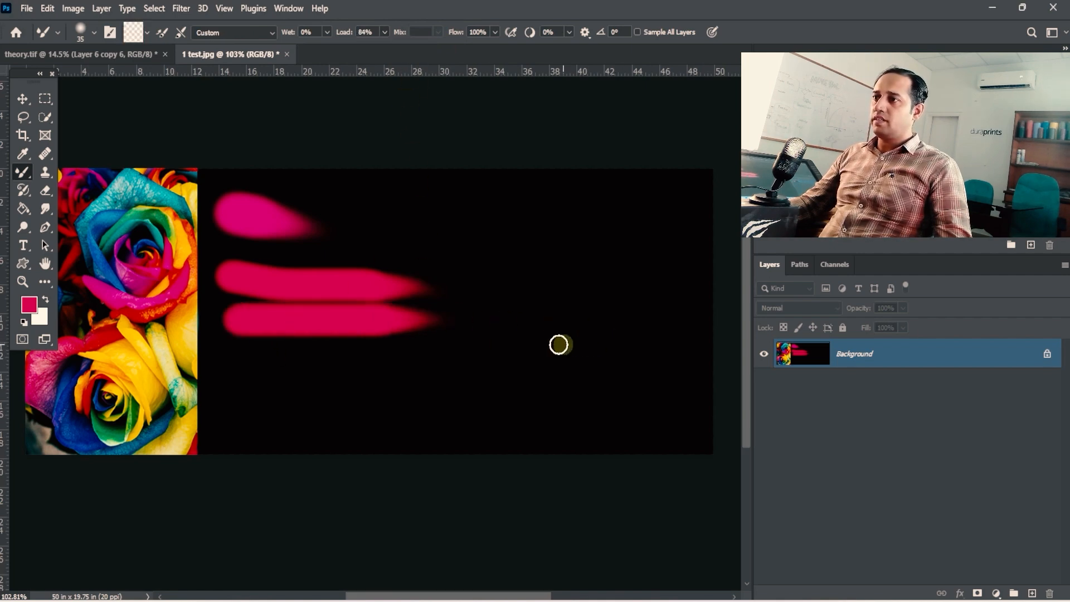
key(ctrl+z)
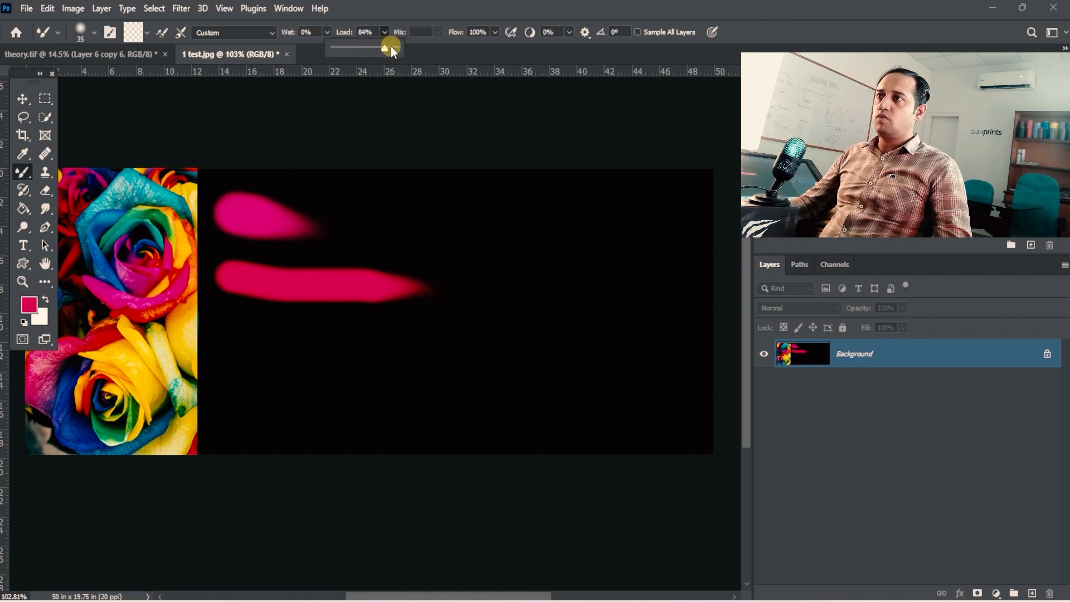
- With the load at 54%, paint a short crimson stroke, reload the brush, and paint a long stroke with a short fading one beneath it
click(274, 331)
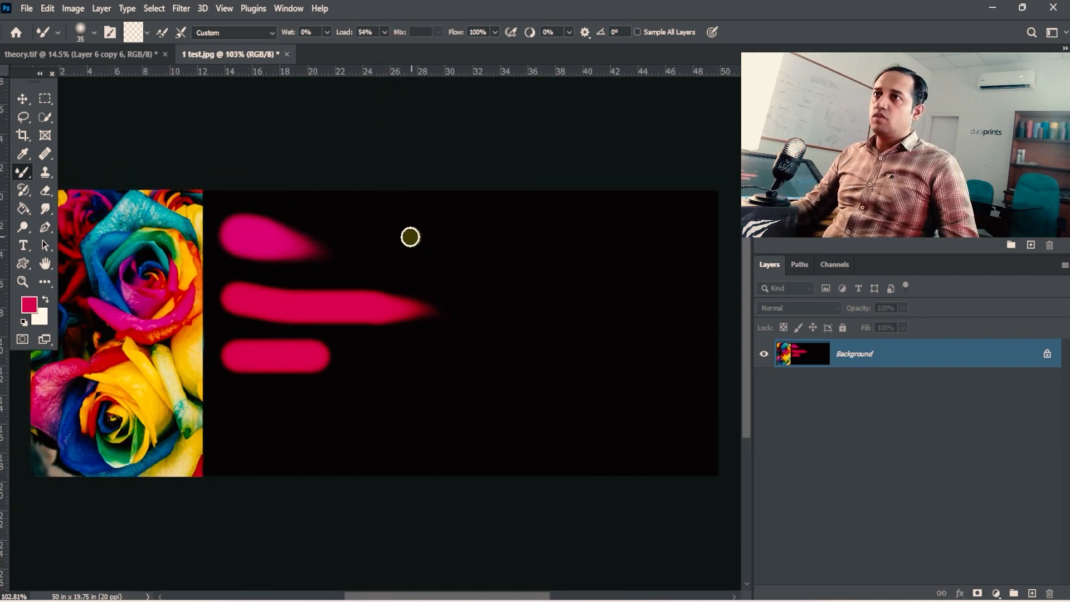
click(146, 32)
click(146, 49)
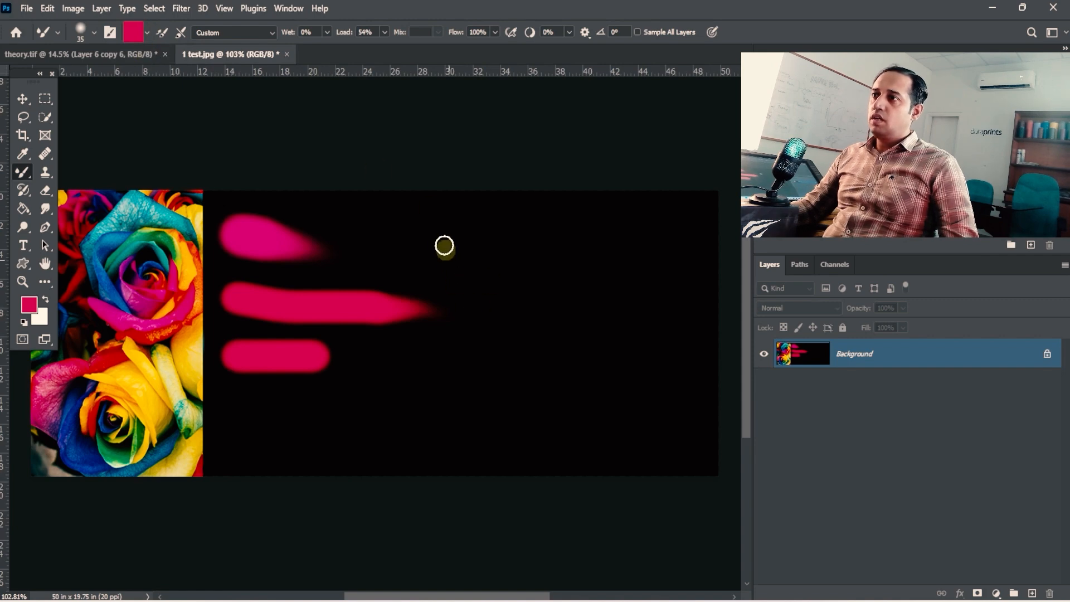
drag(414, 229, 627, 233)
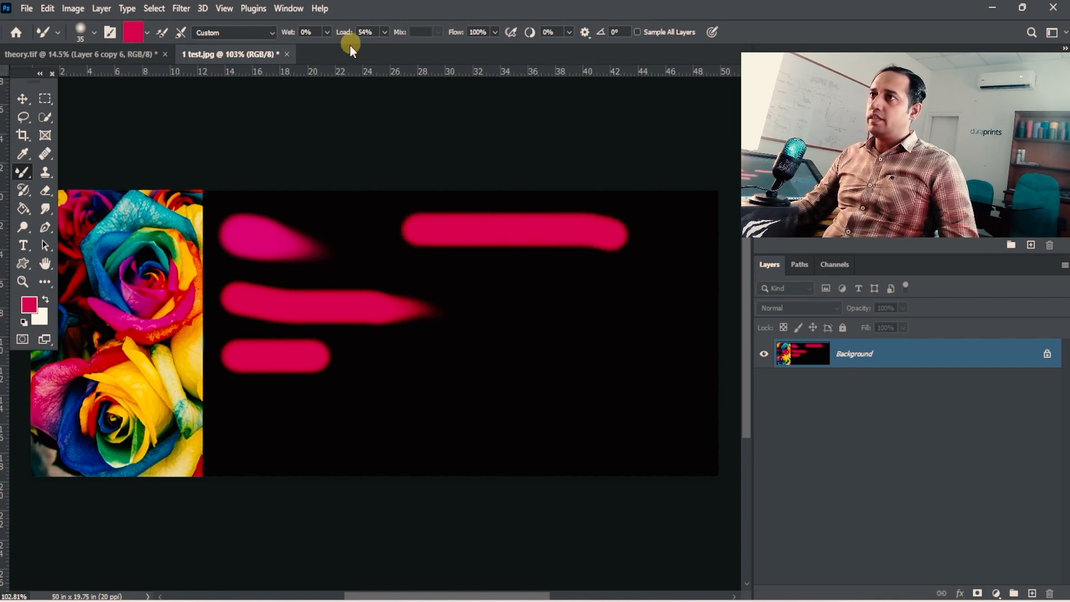
mouse_move(457, 278)
mouse_down()
mouse_move(526, 280)
mouse_move(530, 265)
mouse_move(547, 265)
mouse_up()
- Outline the end of the long upper stroke and the short fading stroke with rectangular selections, and deselect
drag(602, 226, 462, 230)
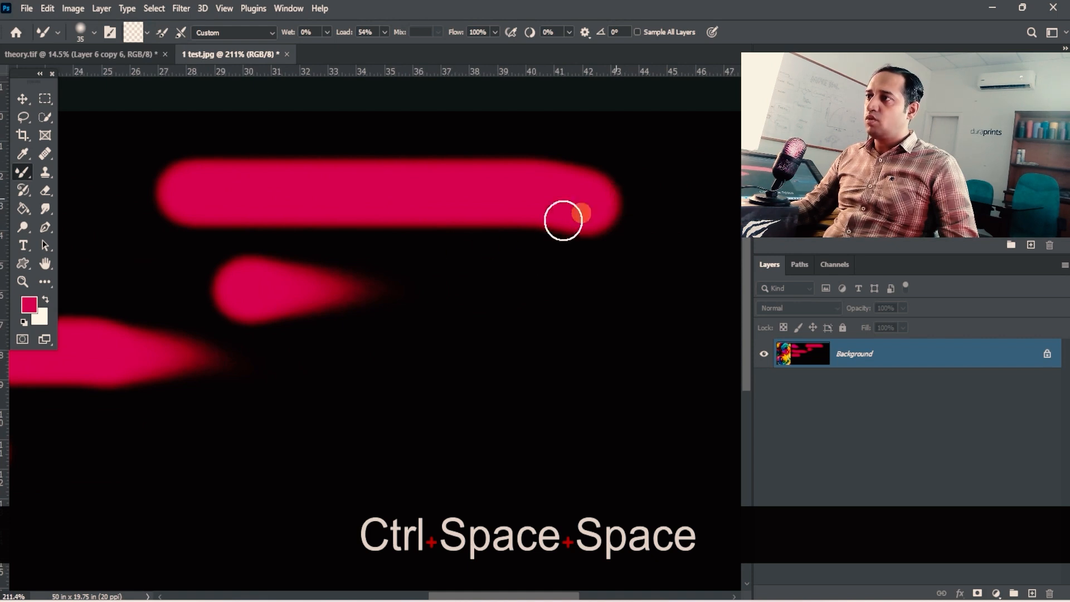
click(45, 98)
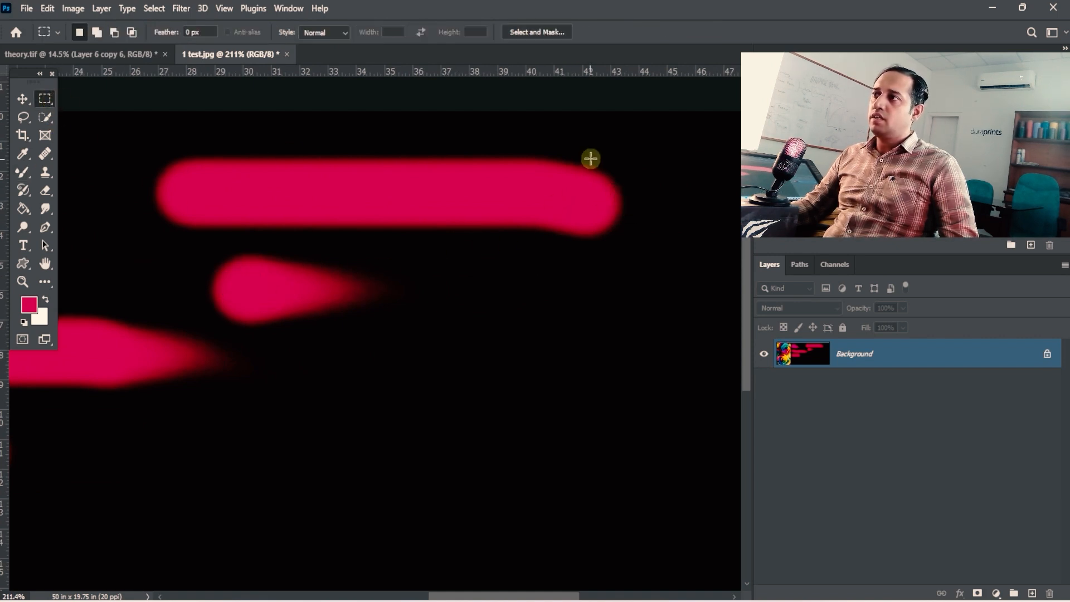
mouse_move(591, 159)
mouse_down()
mouse_move(690, 253)
mouse_move(726, 262)
mouse_up()
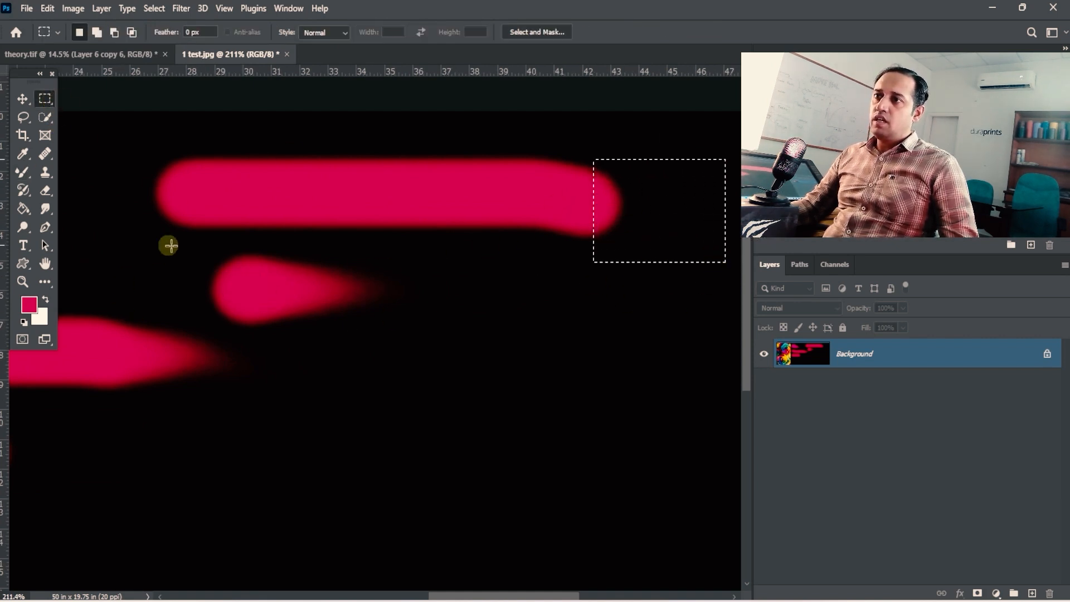
mouse_move(207, 242)
mouse_down()
mouse_move(368, 336)
mouse_move(378, 331)
mouse_up()
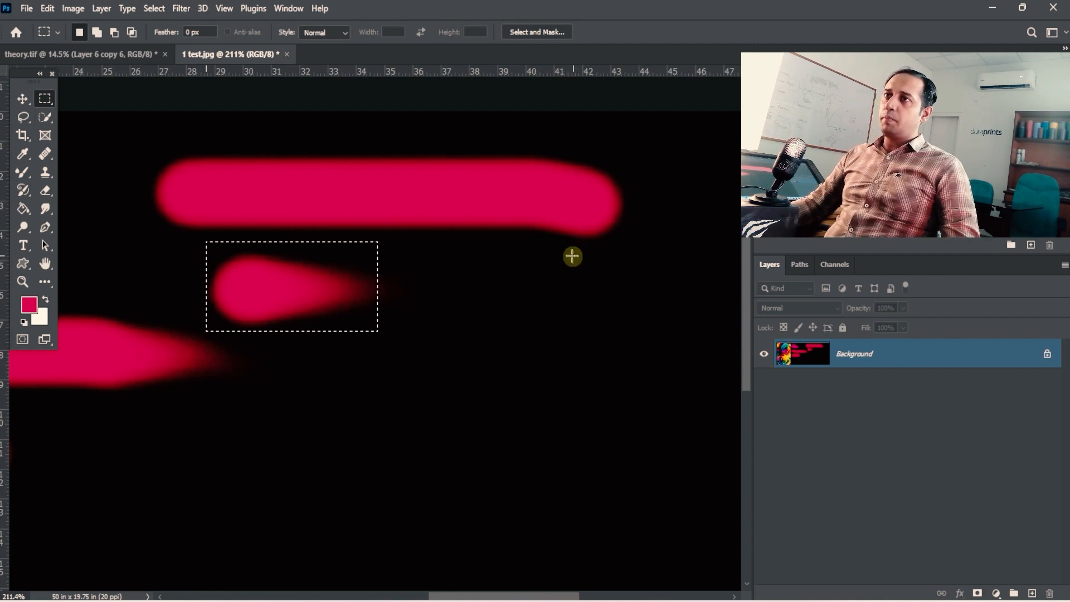
click(23, 172)
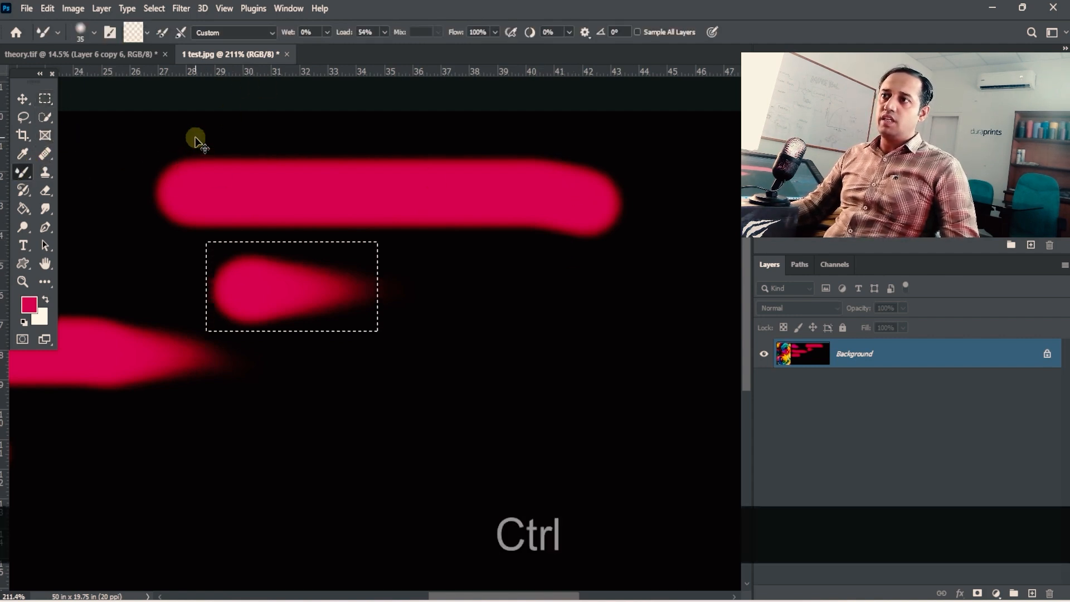
key(ctrl+d)
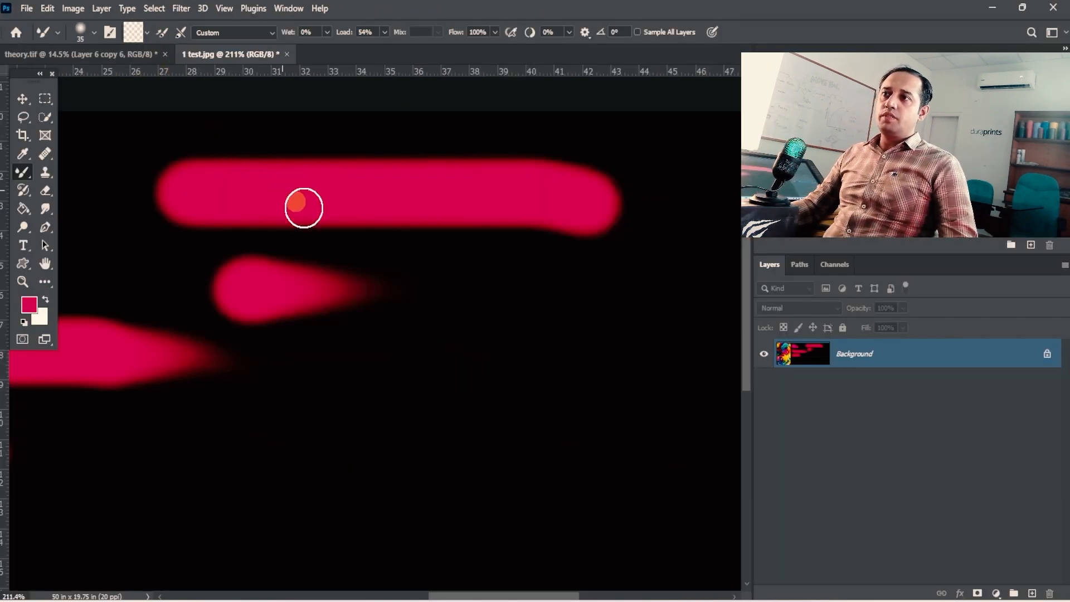
- Select the whole black test area, fill it with black sampled from it to cover all strokes, and deselect
drag(332, 252, 409, 253)
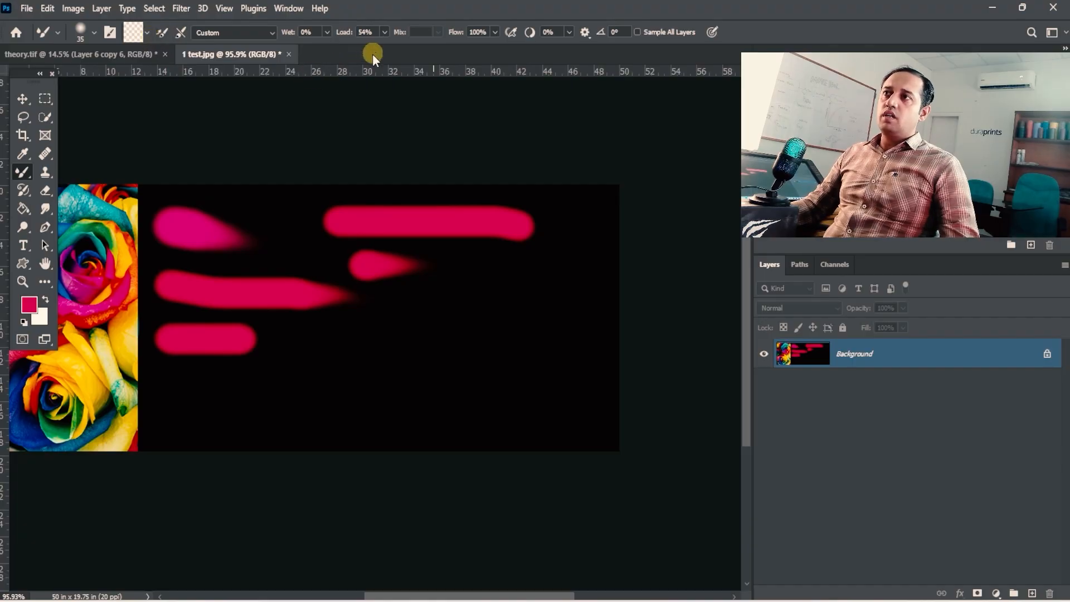
key(space)
click(44, 98)
drag(140, 185, 623, 464)
click(23, 154)
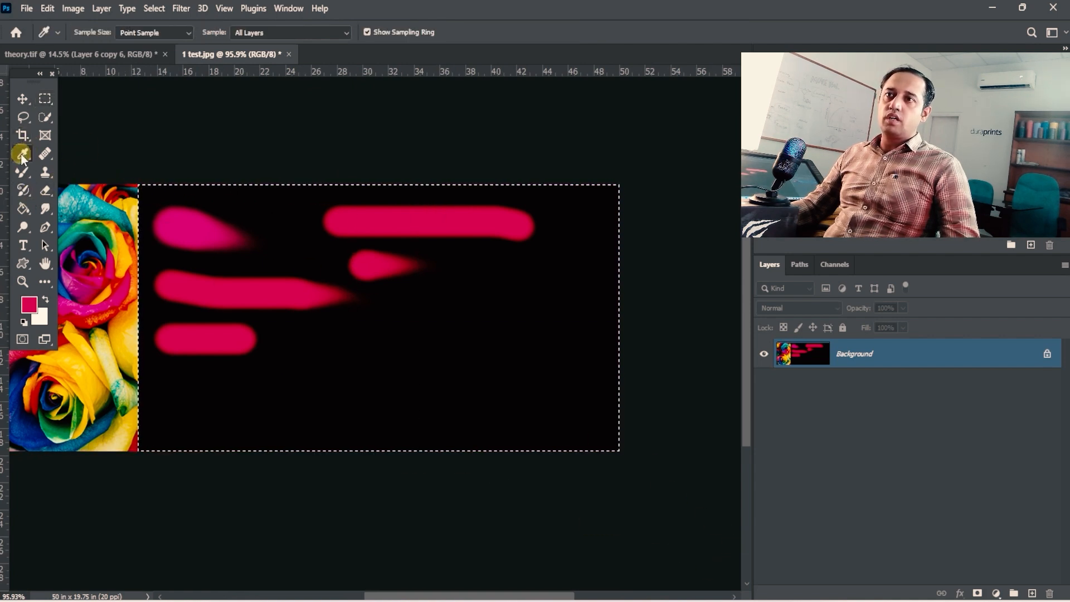
click(329, 363)
key(alt)
key(alt+BackSpace)
key(ctrl)
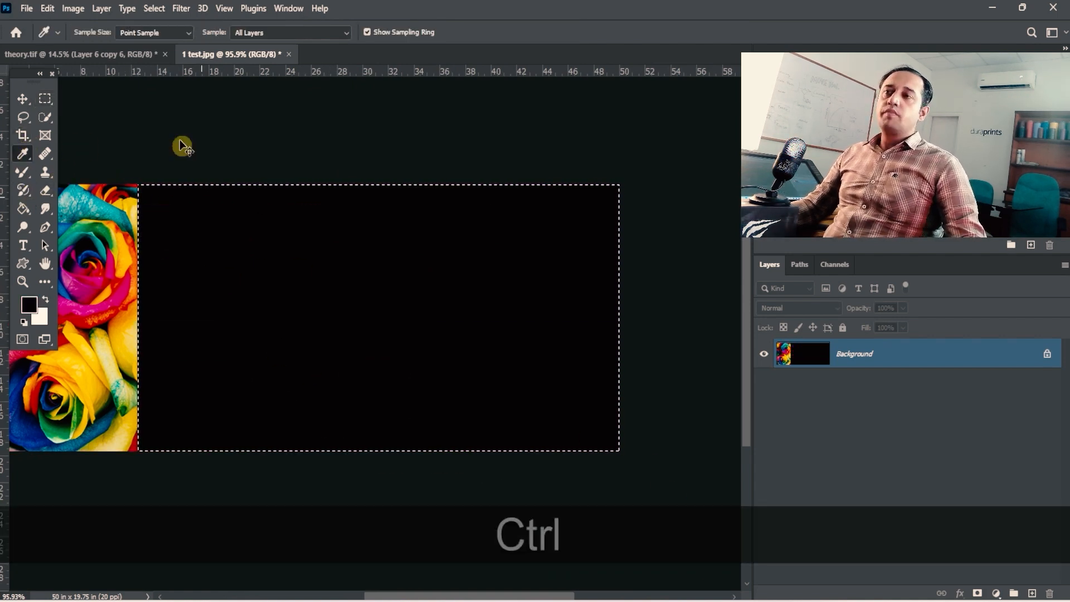
key(ctrl+d)
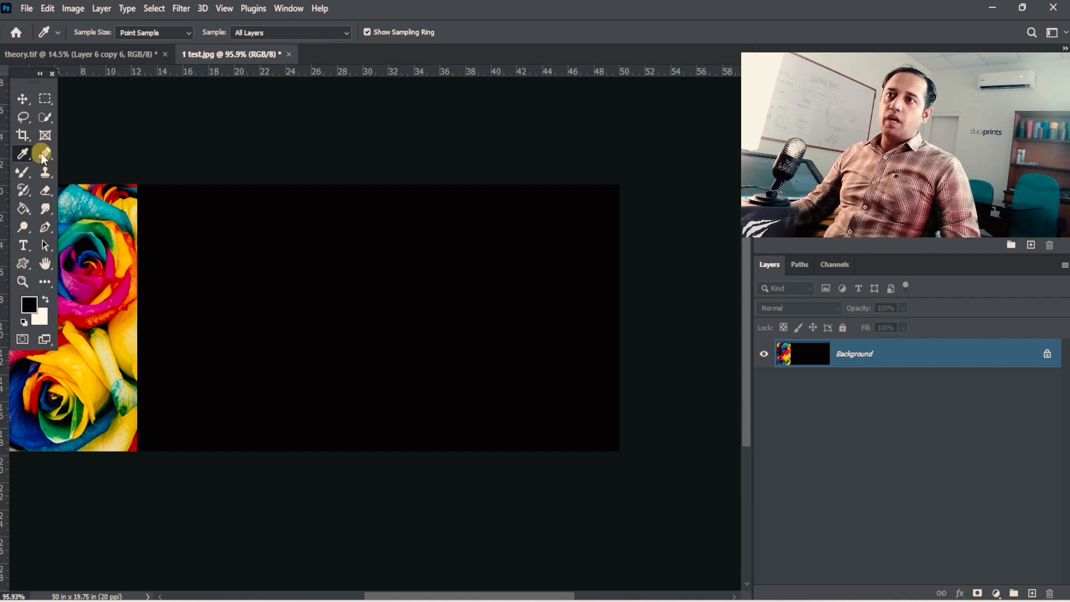
- Set the Mixer Brush foreground colour to pink fd0173 from the upper rose and turn on loading the brush after each stroke
key(b)
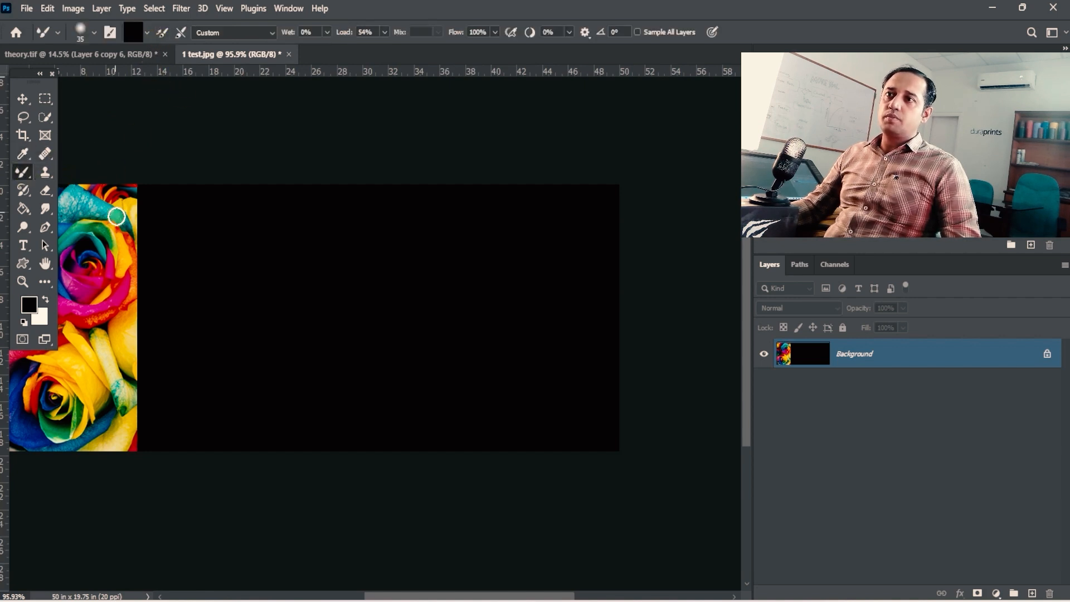
click(147, 33)
click(156, 51)
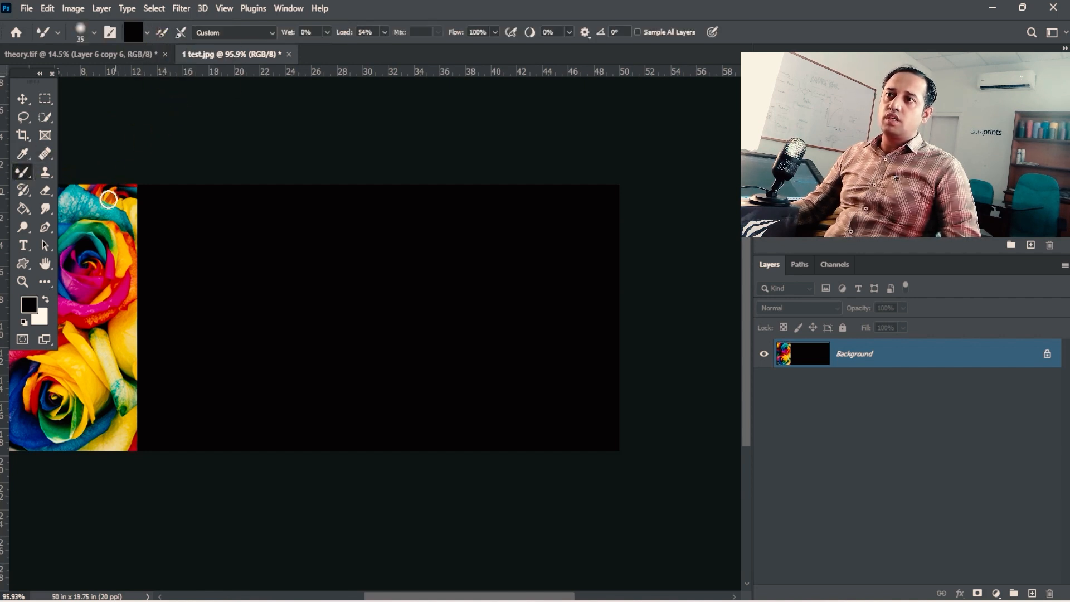
click(39, 310)
click(109, 266)
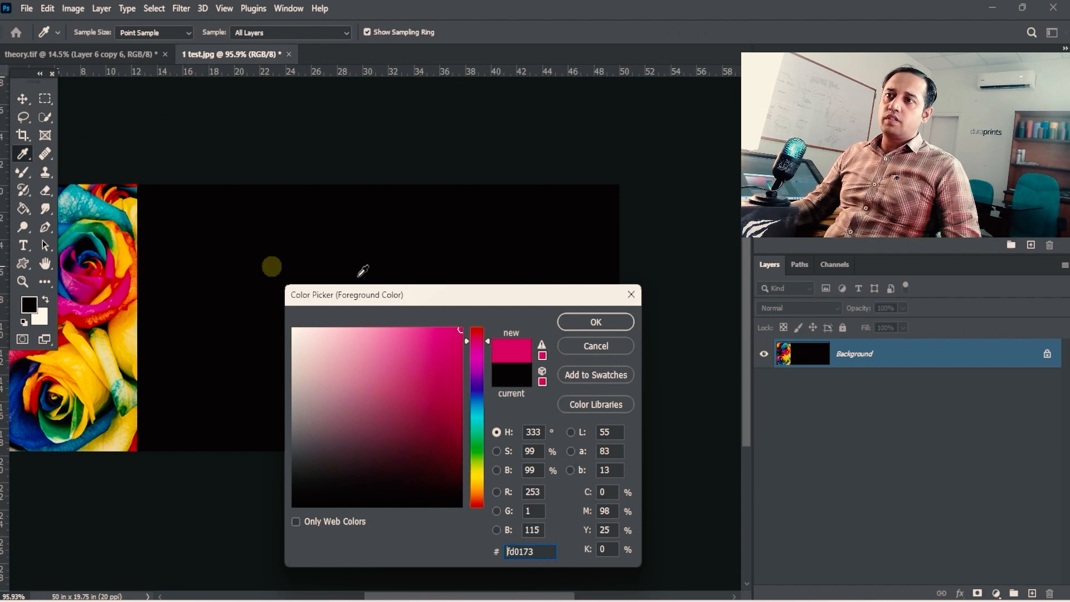
click(594, 320)
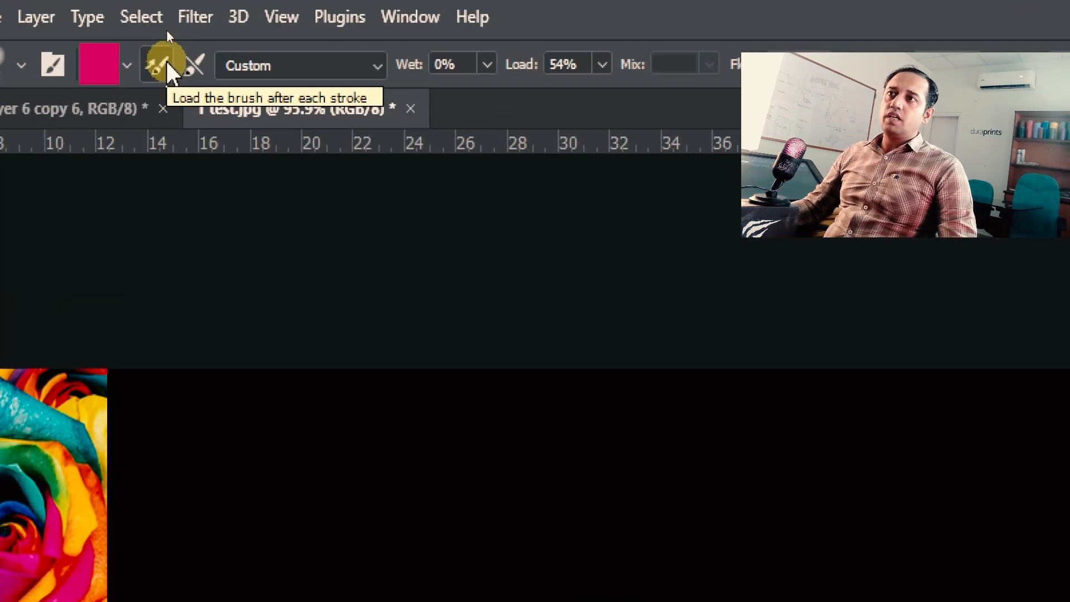
click(166, 31)
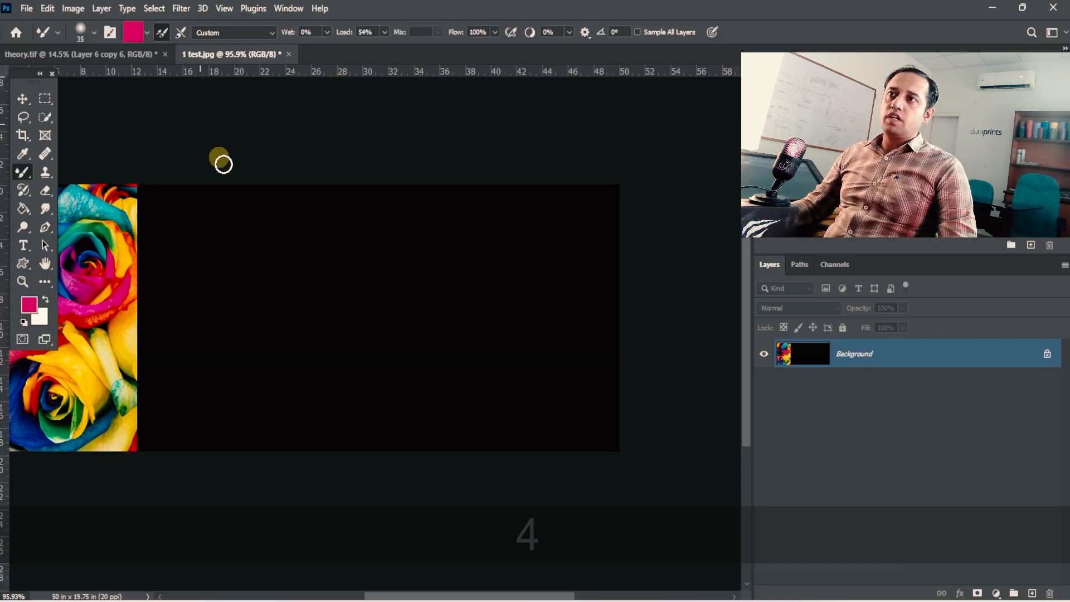
- Undo a trial pink stroke, set the load to 9% and paint two short fading strokes, one beneath the other
drag(182, 217, 344, 217)
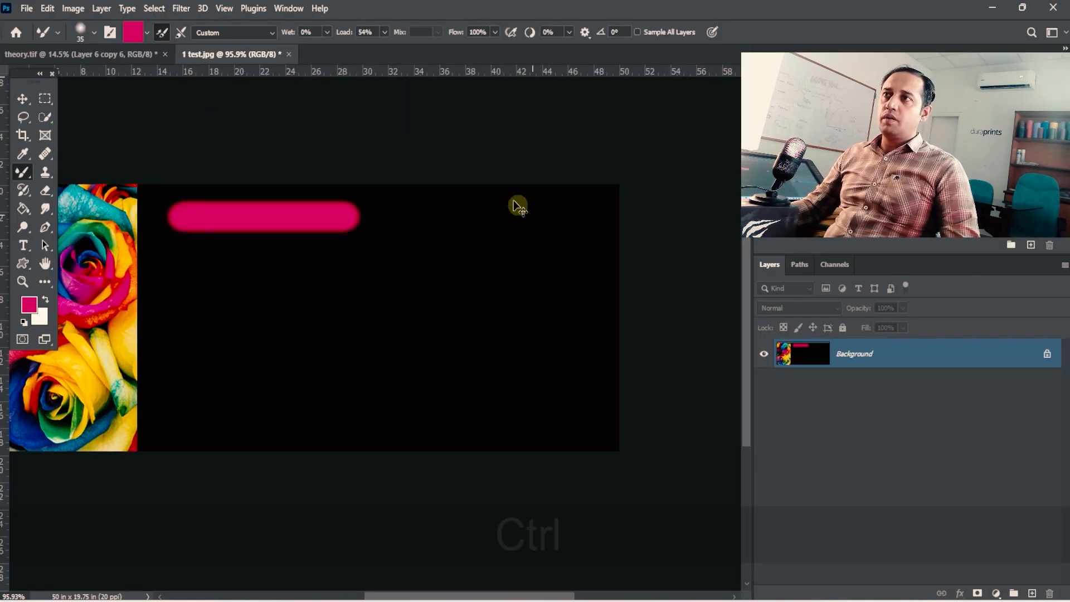
key(ctrl+z)
click(384, 31)
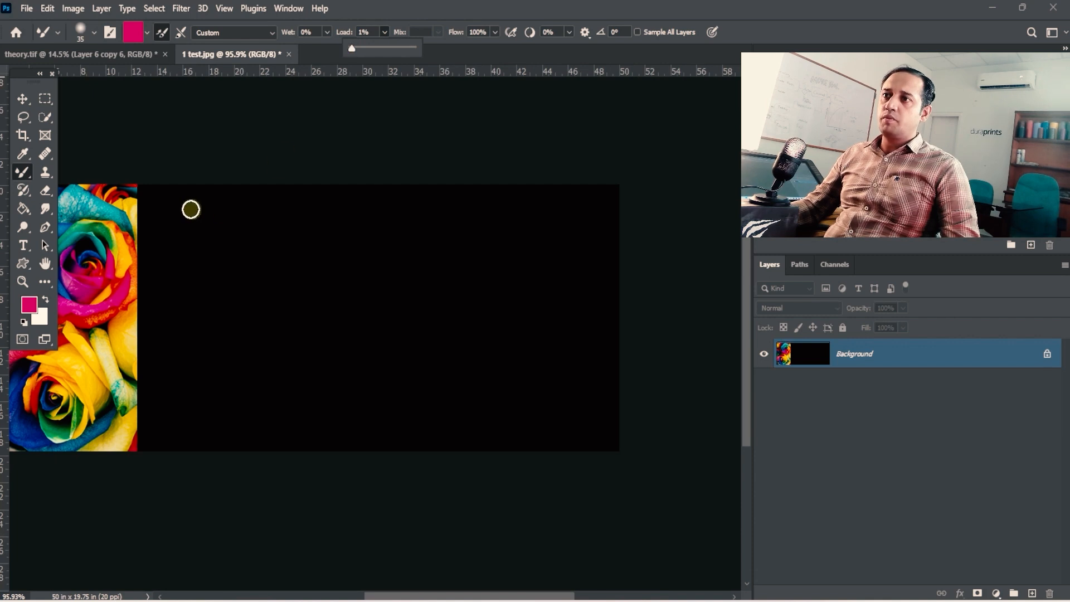
click(351, 50)
drag(184, 223, 294, 223)
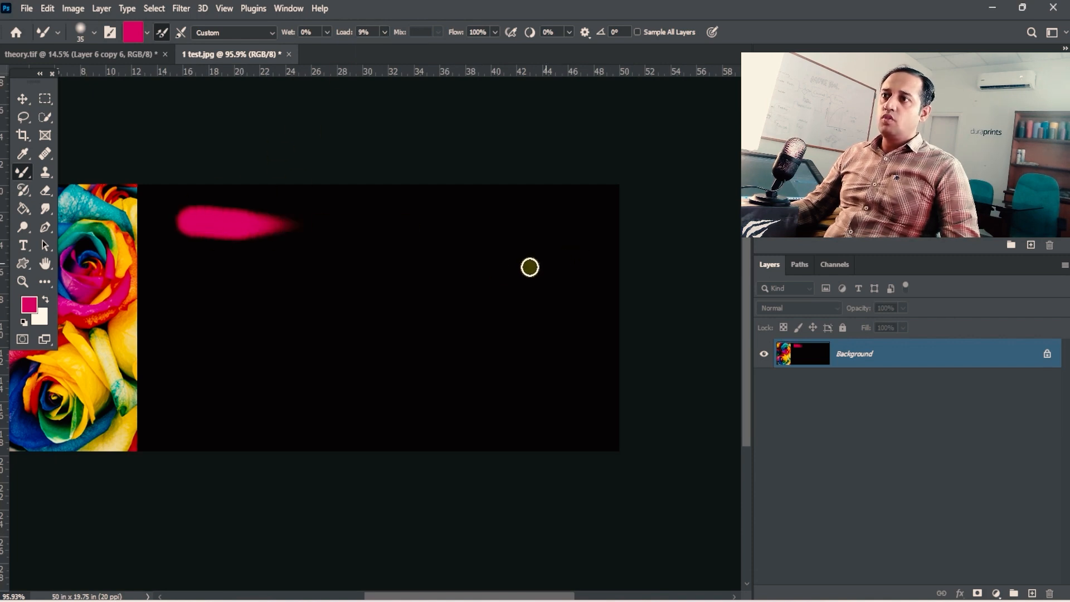
click(153, 30)
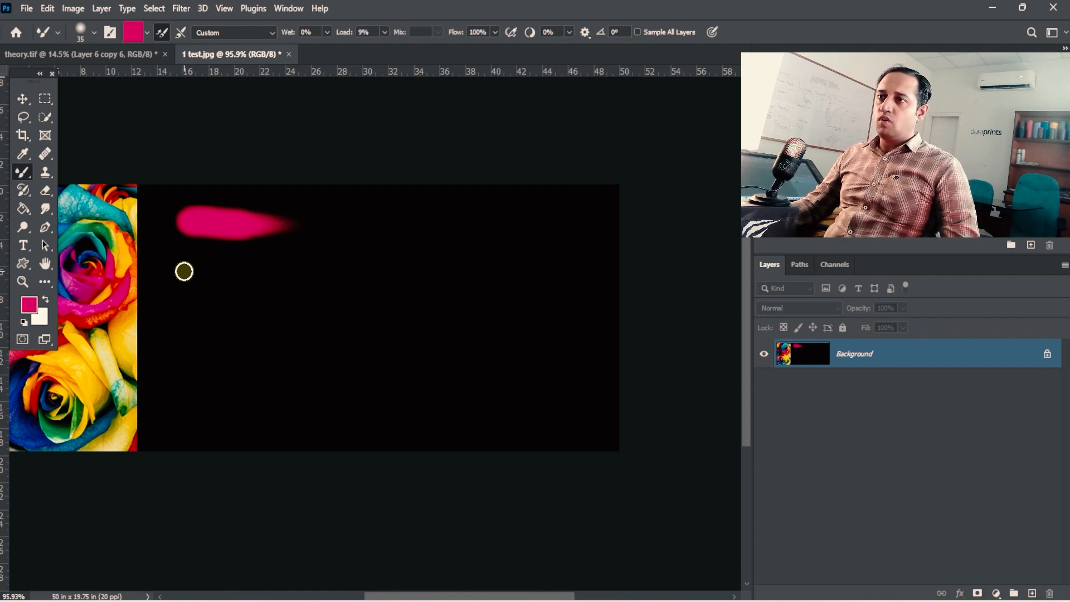
drag(184, 271, 295, 270)
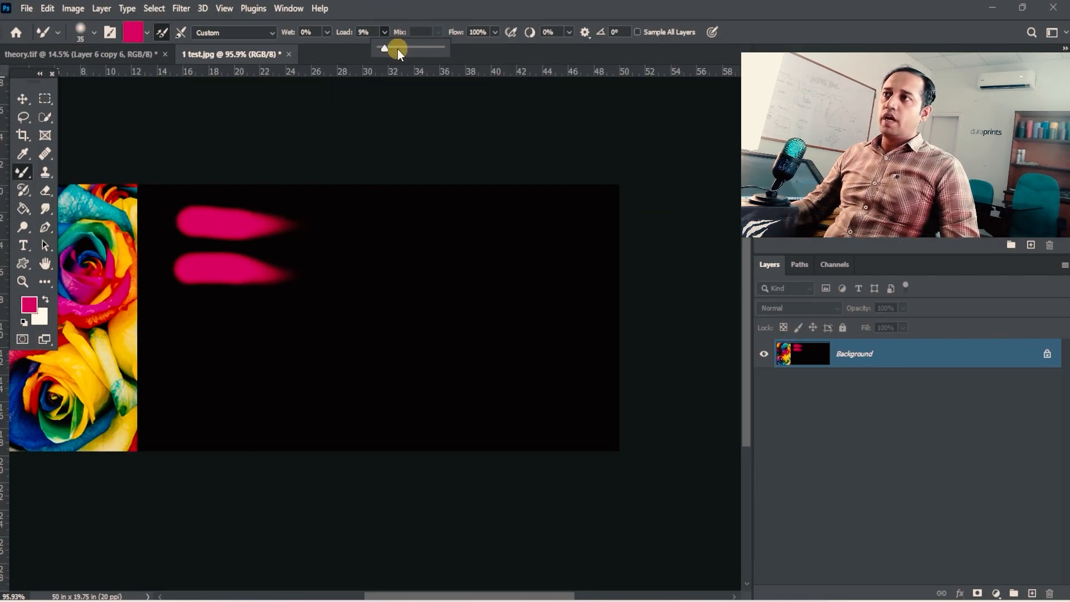
- Set the load to 23% and paint two longer pink strokes beside the short fading ones
click(395, 49)
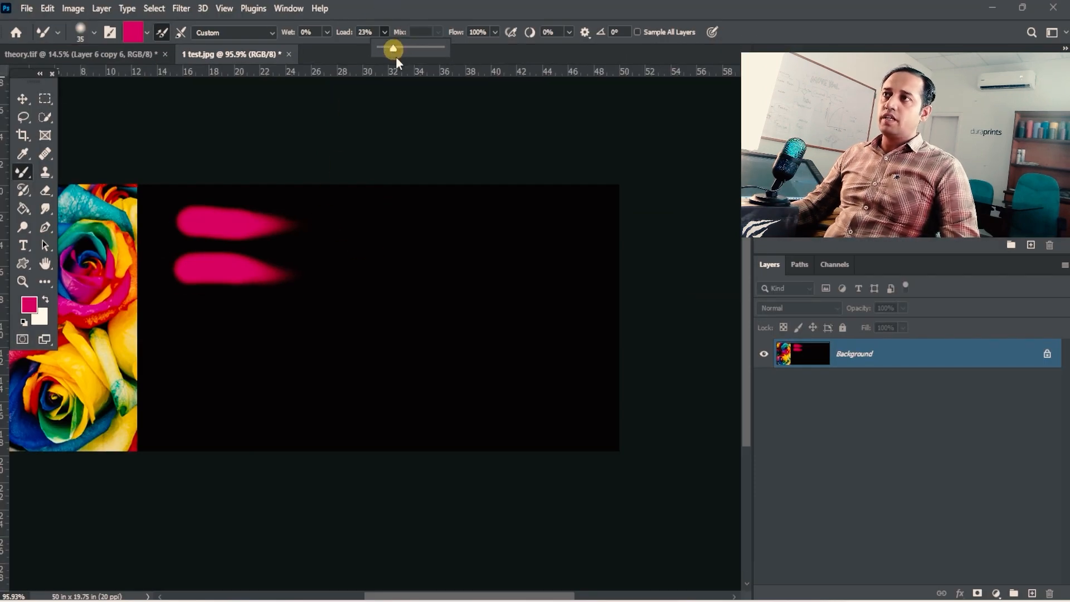
drag(329, 213, 471, 217)
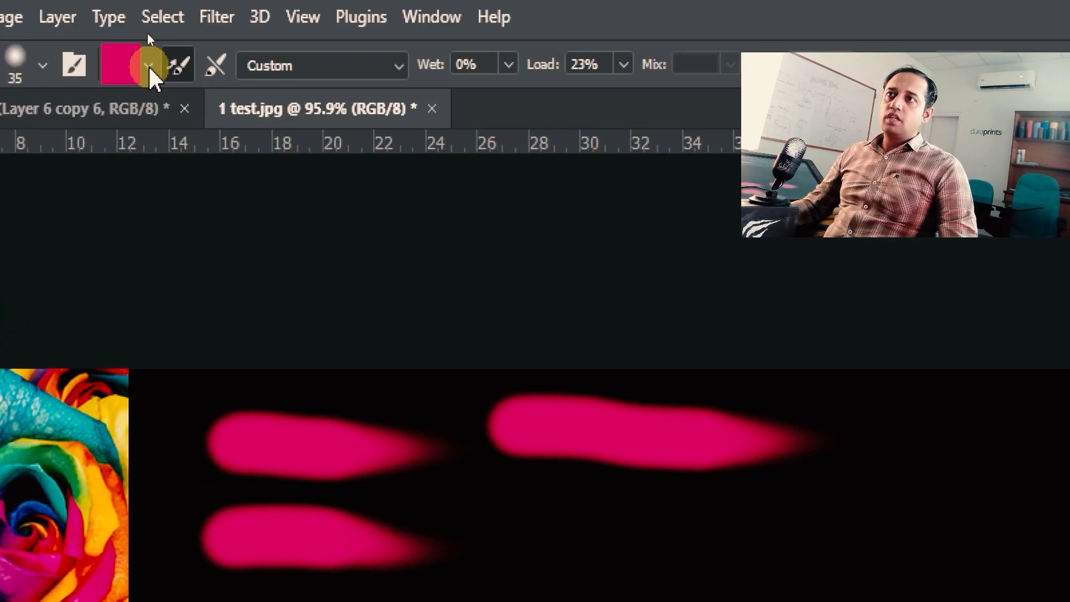
click(160, 35)
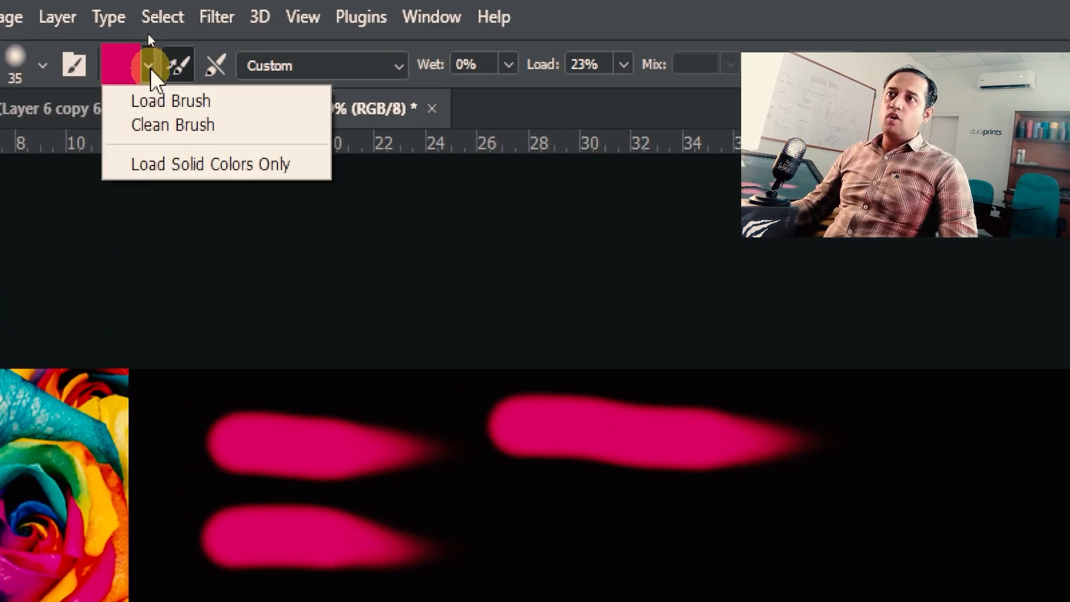
click(828, 6)
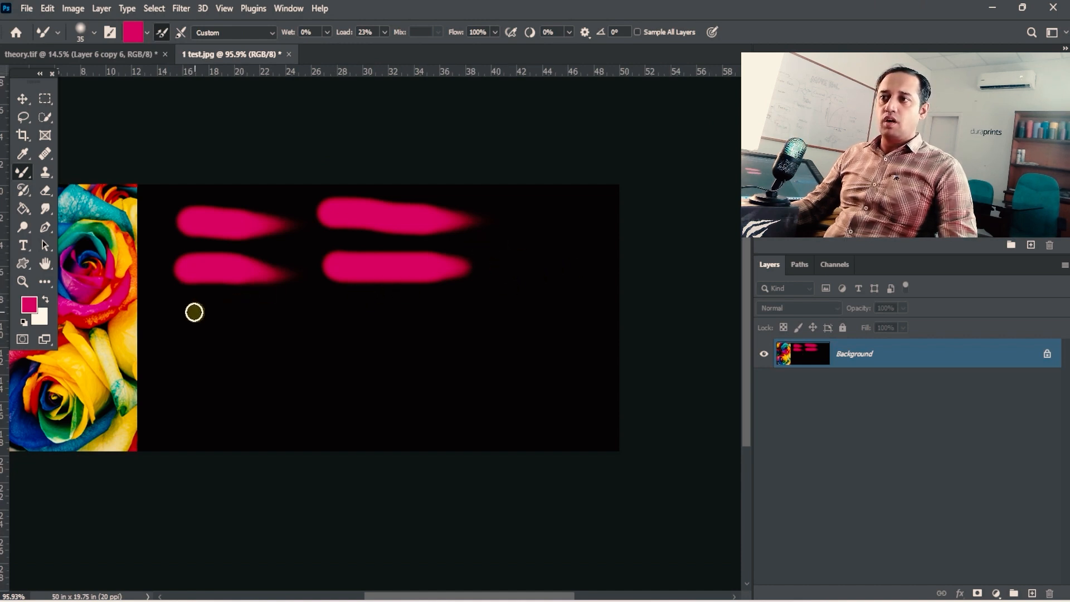
- Paint a long pink stroke across the black area beneath the earlier pink strokes
drag(194, 312, 448, 319)
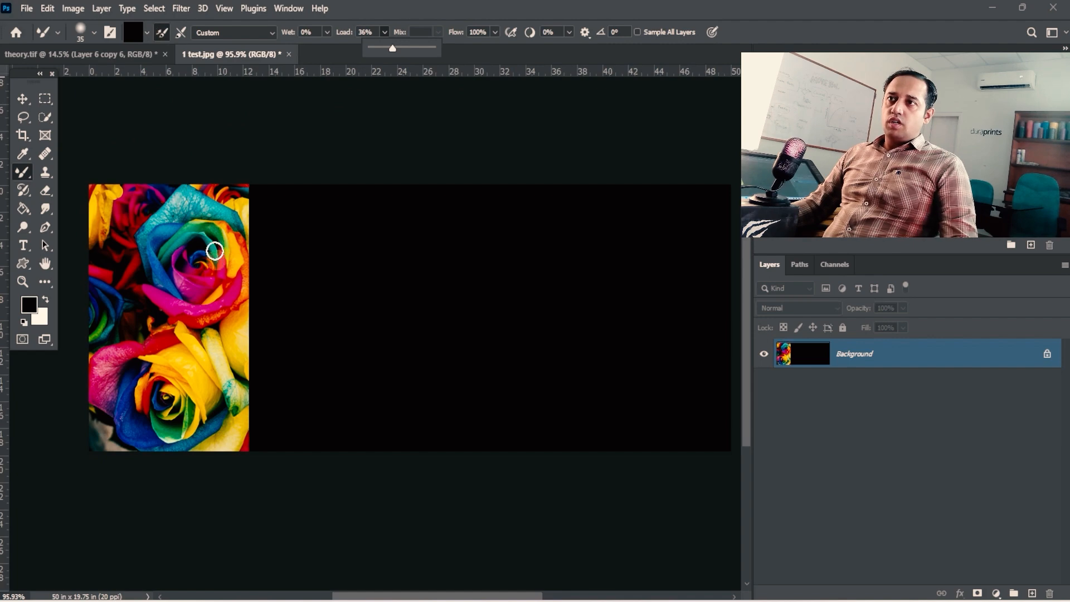
- Load the Mixer Brush from the upper rose's teal petals, enlarge it to 50 and paint a wavy stroke on the black area
alt+click(192, 216)
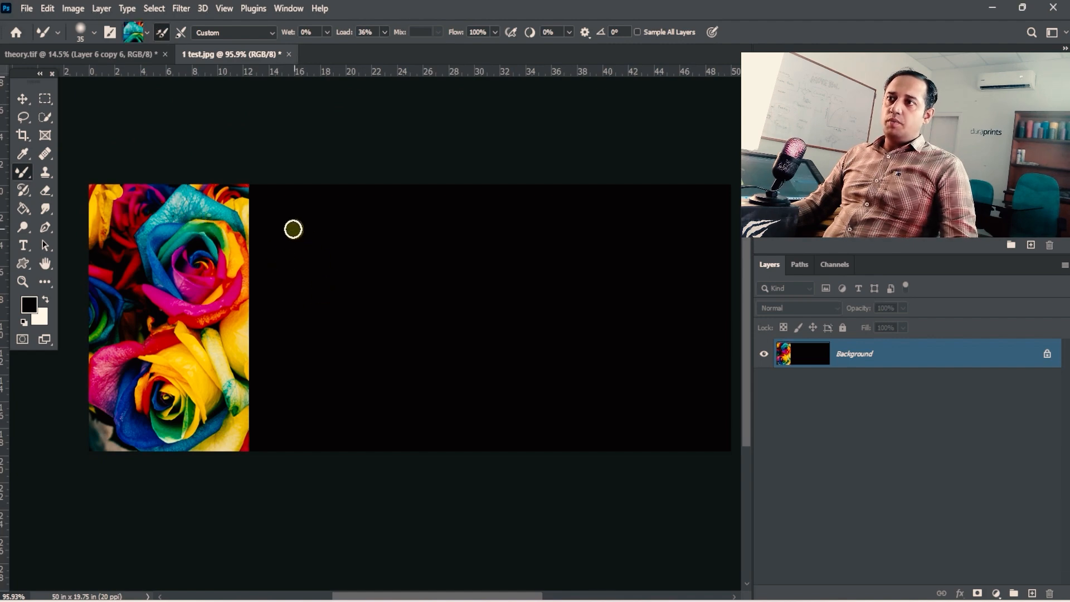
key(bracketright)
key(bracketright)
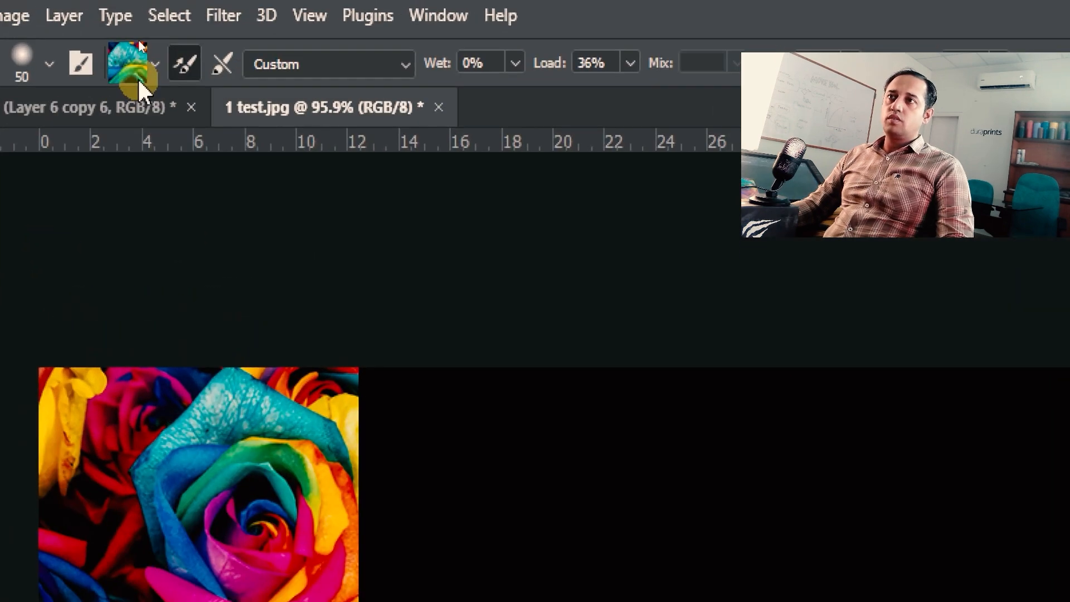
key(4)
mouse_move(268, 220)
mouse_down()
mouse_move(344, 221)
mouse_move(407, 245)
mouse_move(465, 240)
mouse_up()
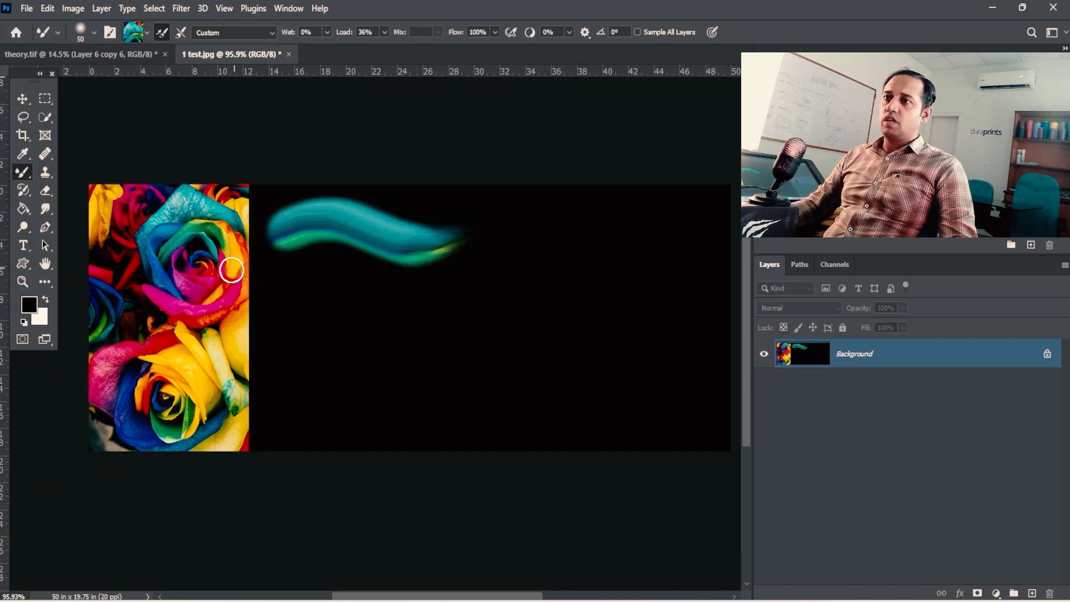
- Load the upper rose's magenta petals for a wavy stroke beneath the teal one, and the red-yellow petals for a stroke beside it
alt+click(206, 283)
drag(281, 297, 480, 300)
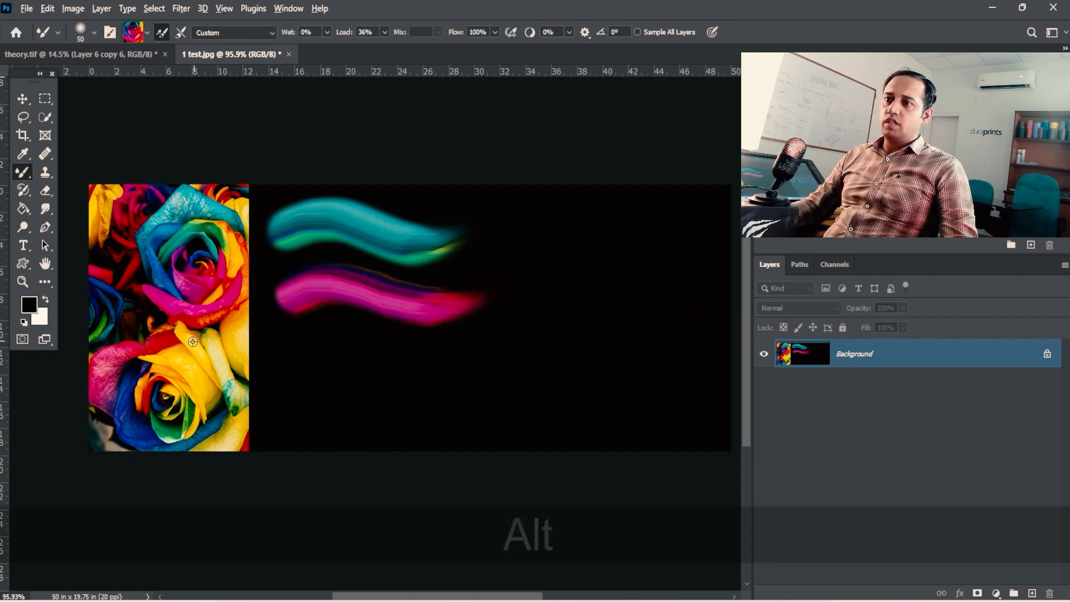
alt+click(152, 345)
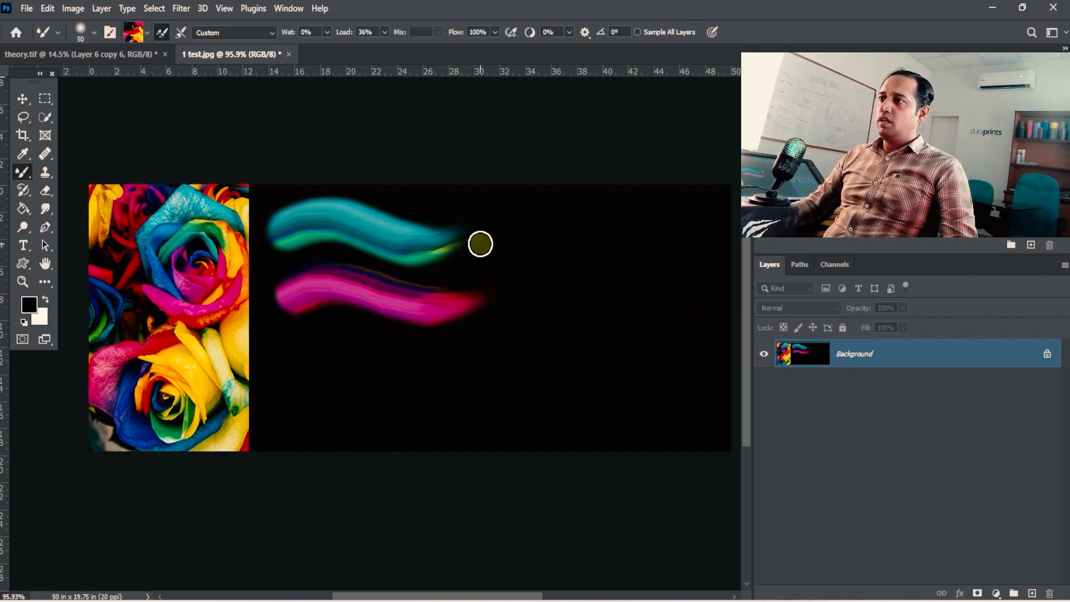
mouse_move(481, 241)
mouse_down()
mouse_move(536, 227)
mouse_move(637, 247)
mouse_up()
- Sample the lower rose's centre and the blue, red and yellow petals in turn, painting a separate wavy stroke from each sample
alt+click(166, 404)
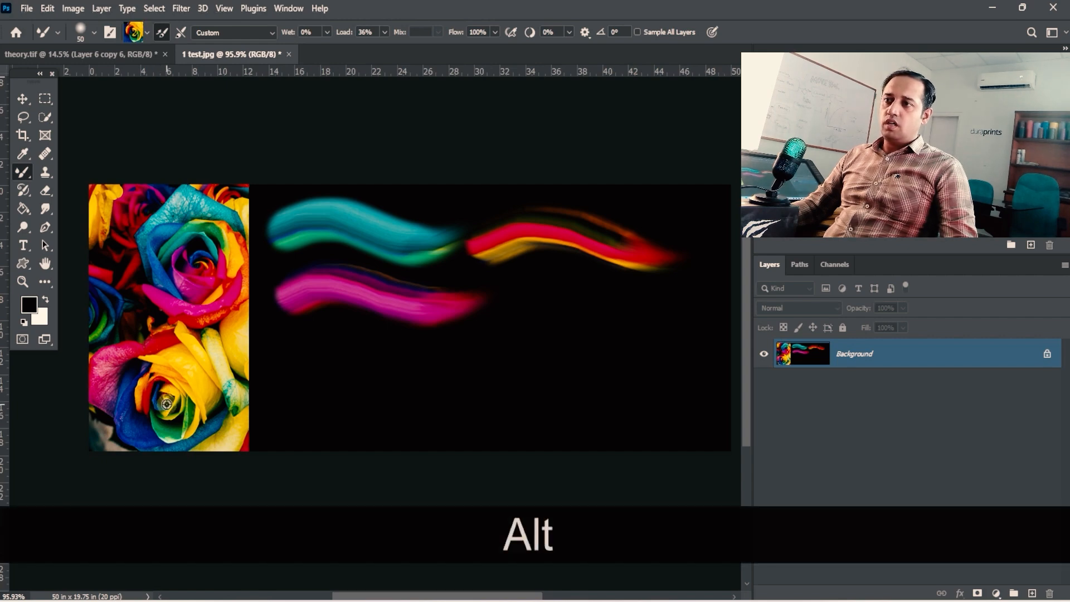
mouse_move(270, 362)
mouse_down()
mouse_move(341, 339)
mouse_move(446, 370)
mouse_move(533, 317)
mouse_move(649, 357)
mouse_up()
alt+click(118, 322)
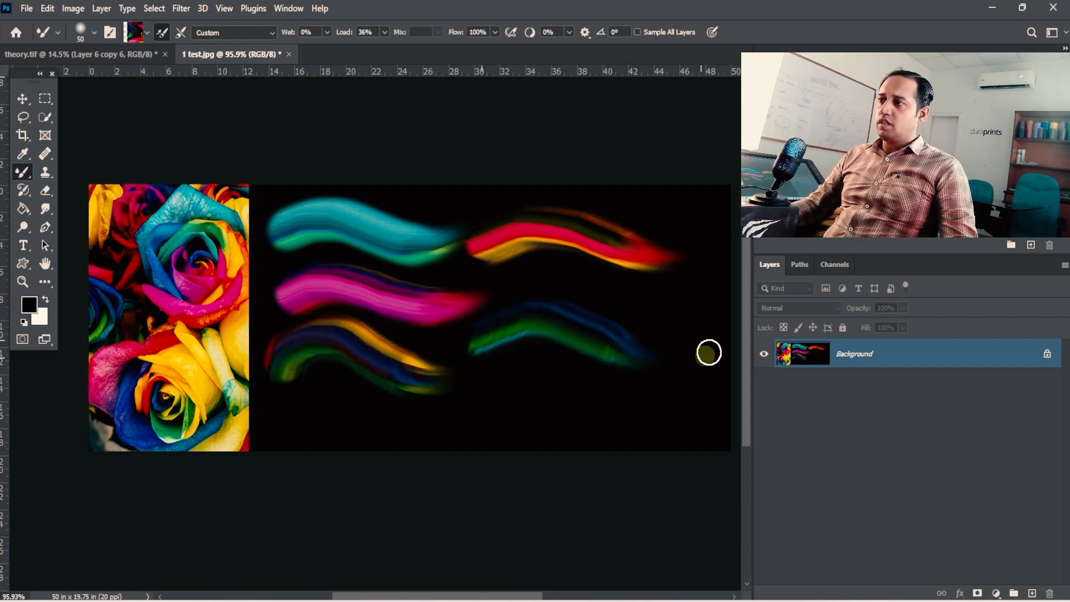
alt+click(133, 221)
drag(480, 384, 678, 422)
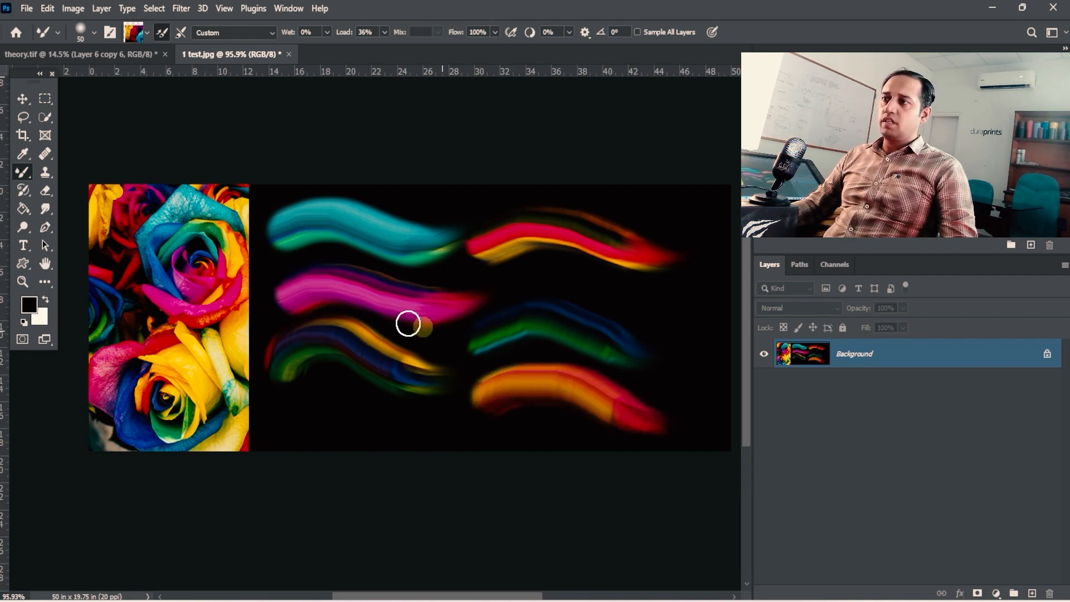
key(alt)
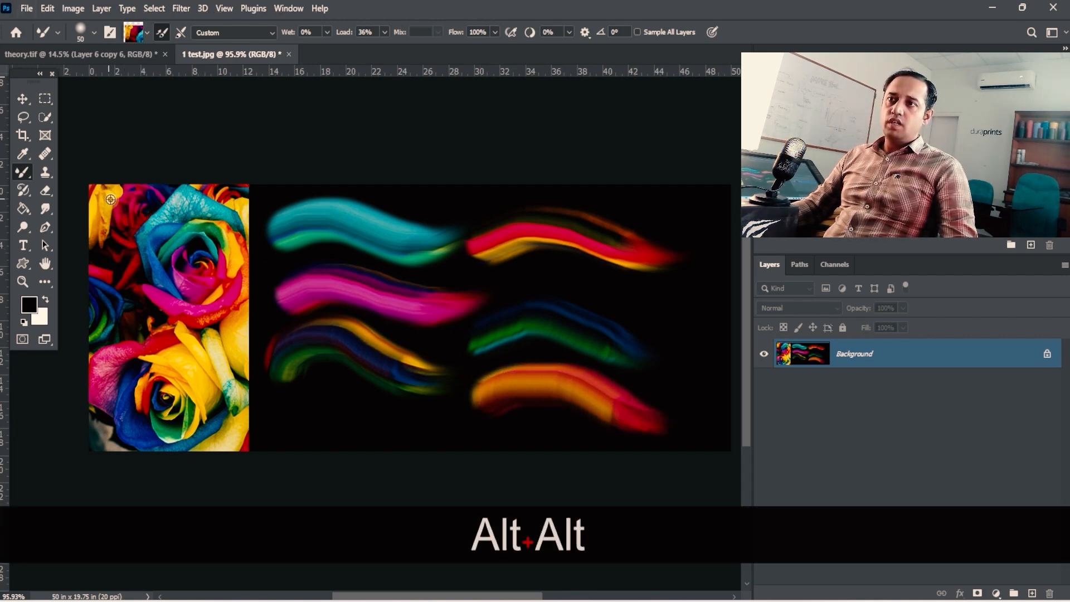
drag(309, 433, 463, 441)
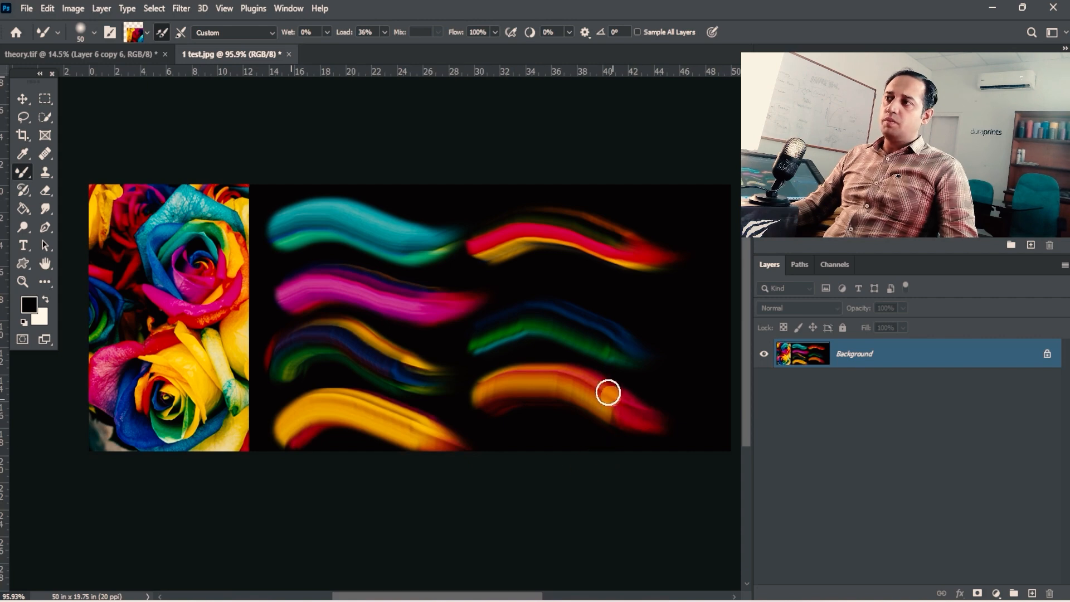
- Load the brush from the upper rose's centre and paint a blue-and-pink wavy stroke between the red-yellow and green-blue strokes
key(space)
key(alt)
alt+click(205, 269)
key(space)
drag(566, 315, 461, 309)
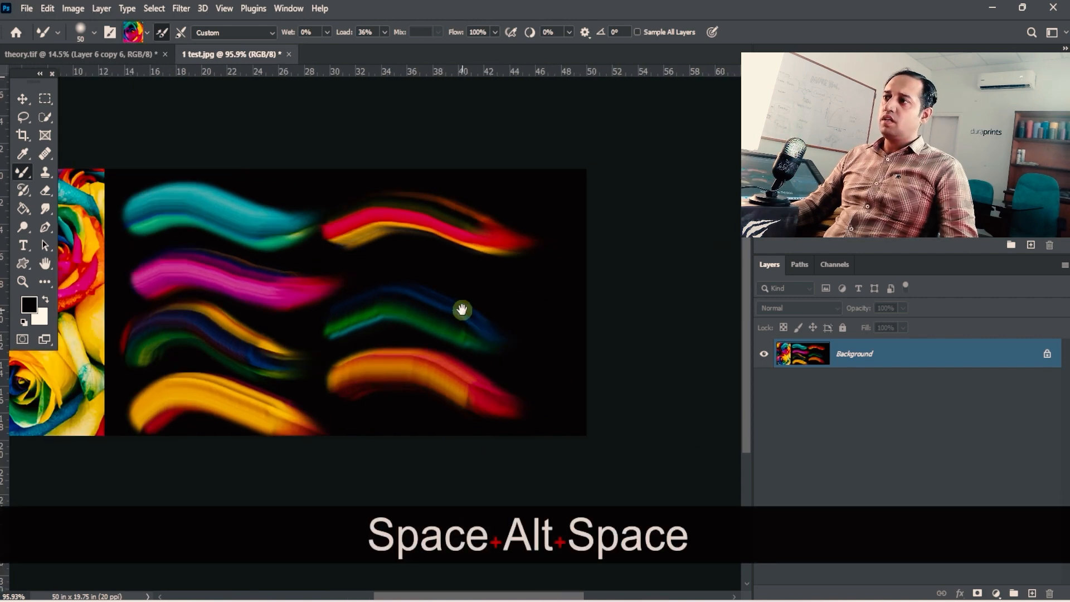
drag(397, 258, 580, 313)
- Examine the current brush load options, including Load Brush, Clean Brush and Load Solid Colors Only
key(ctrl+space)
drag(312, 313, 139, 33)
key(ctrl+space)
key(space)
click(147, 31)
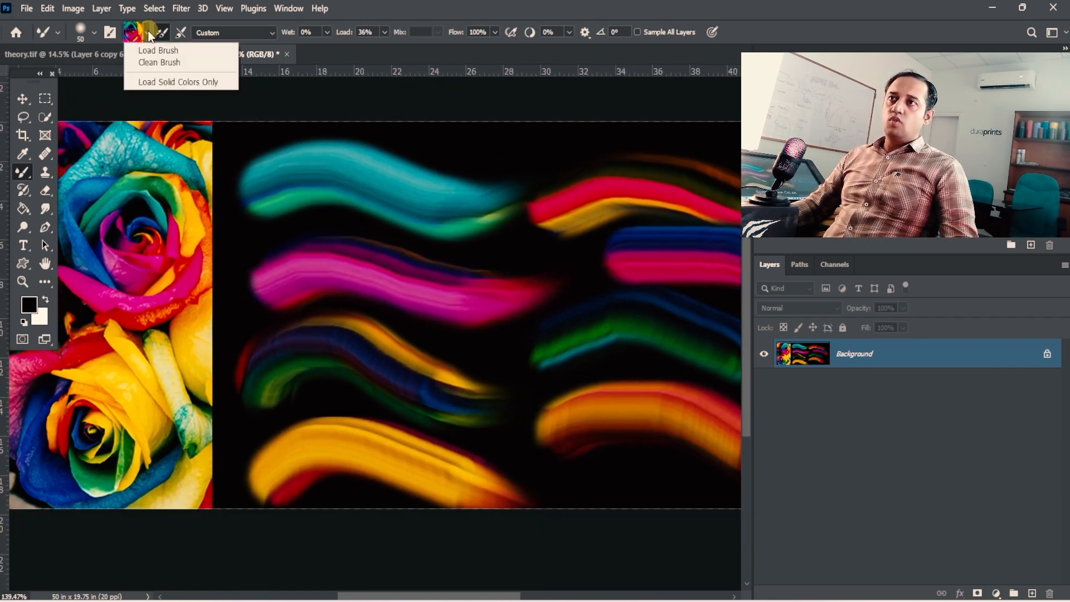
click(367, 10)
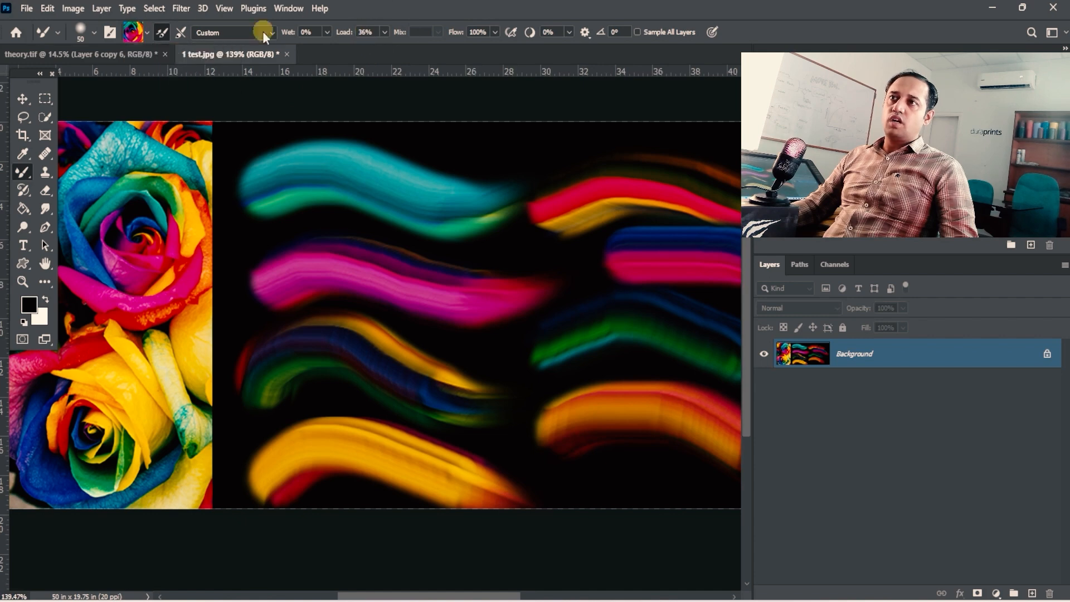
click(148, 32)
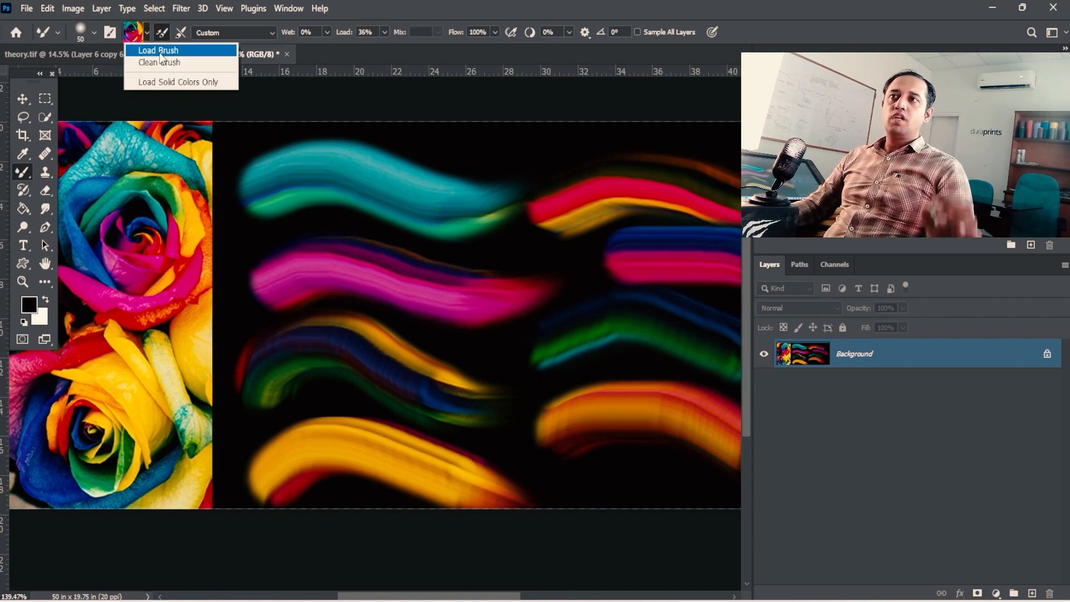
click(352, 16)
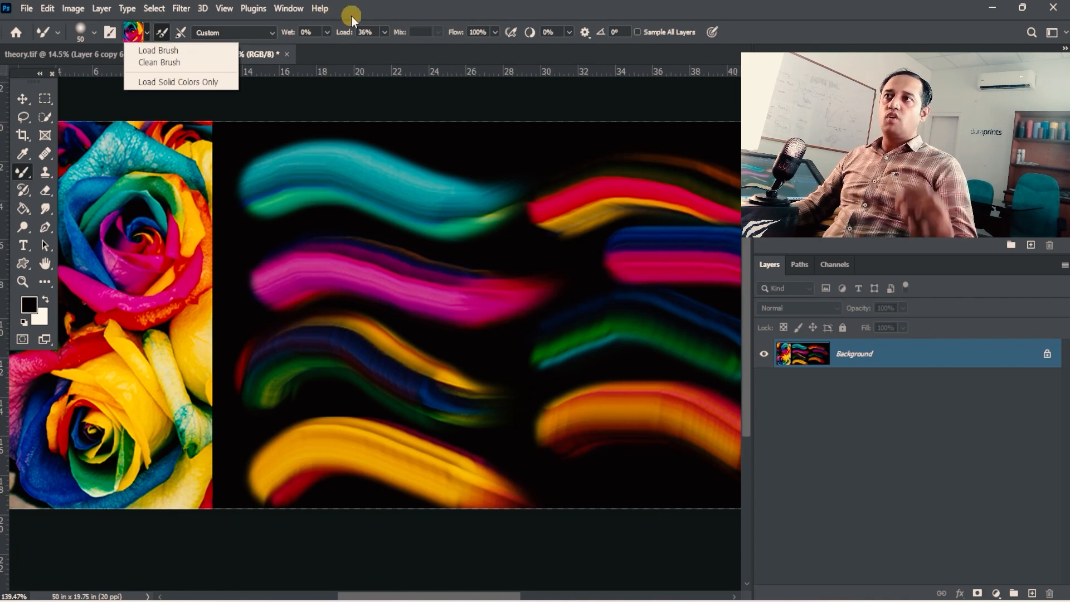
- Clean the brush and load it again with the last sampled rose colours
click(146, 33)
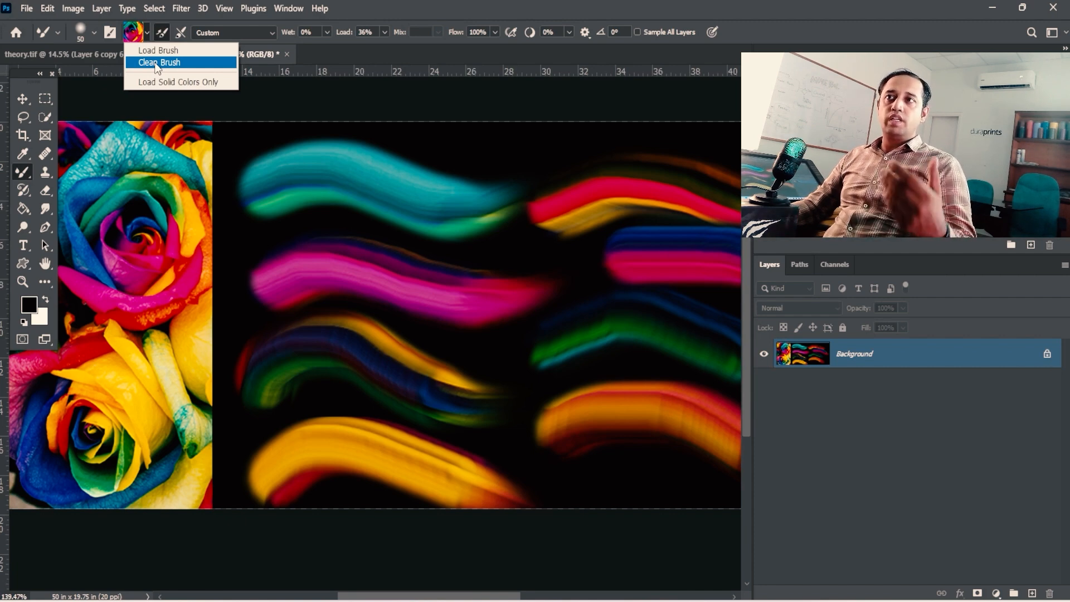
click(157, 63)
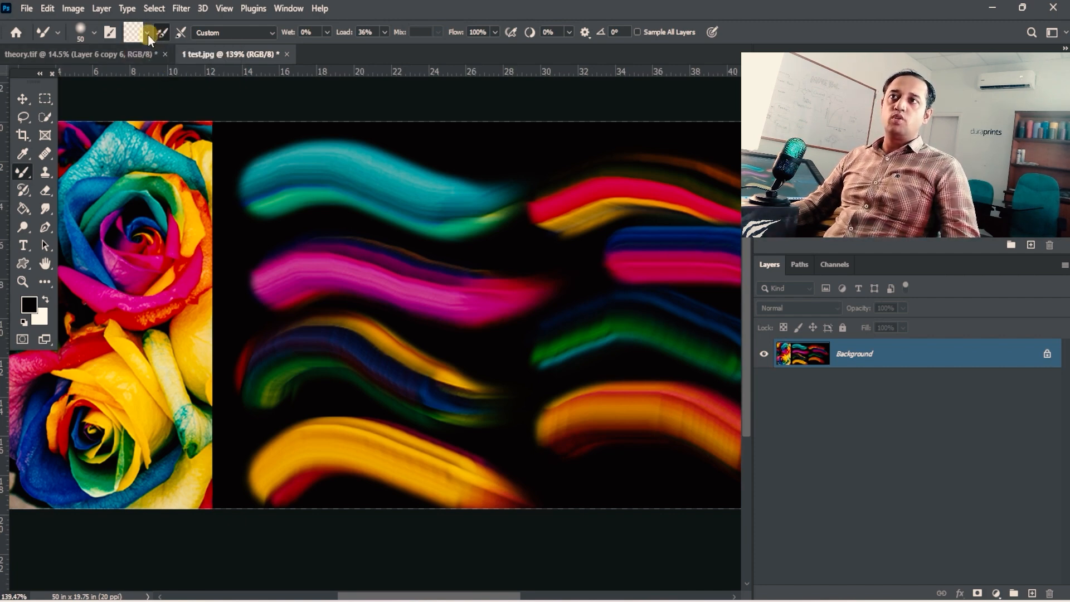
click(147, 35)
click(156, 50)
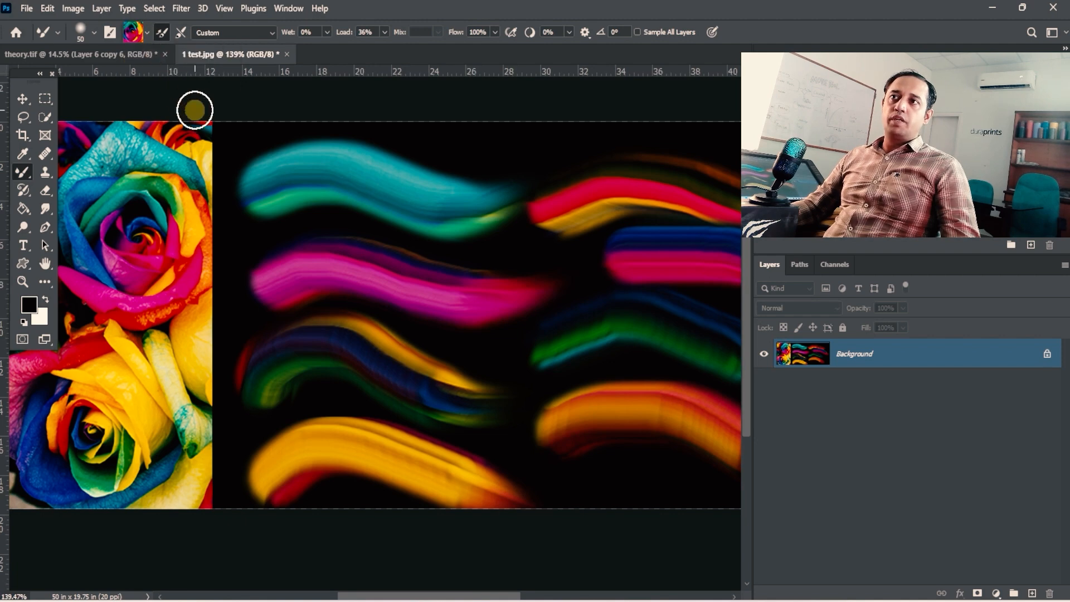
- Paint two more wavy blue-and-pink strokes with the reloaded brush, one above and one below the orange stroke
key(space)
drag(400, 292, 327, 216)
drag(495, 396, 740, 493)
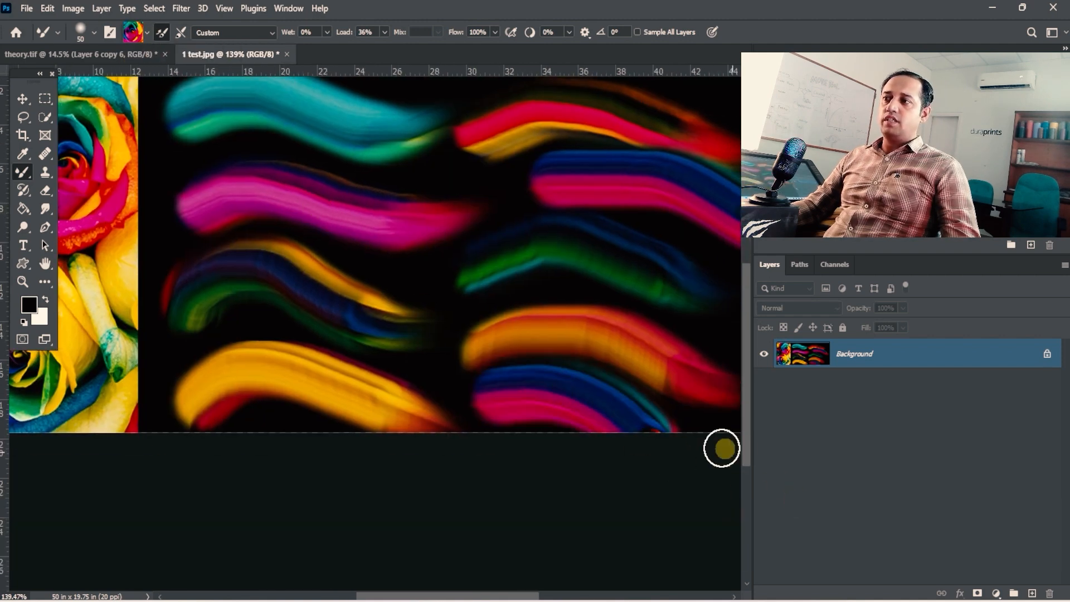
key(space)
drag(566, 374, 412, 399)
drag(373, 320, 577, 371)
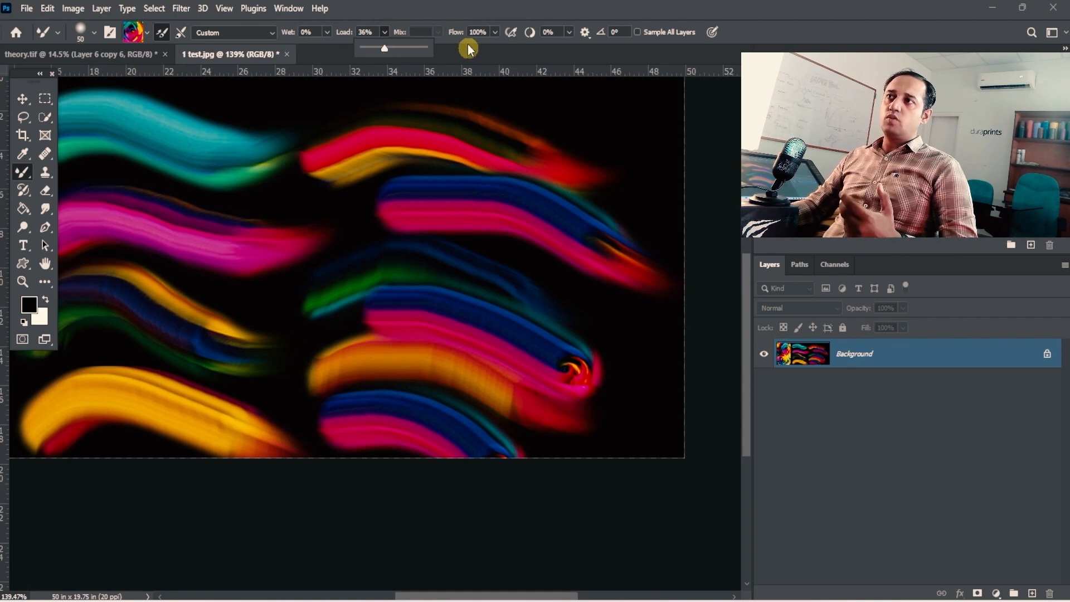
click(444, 22)
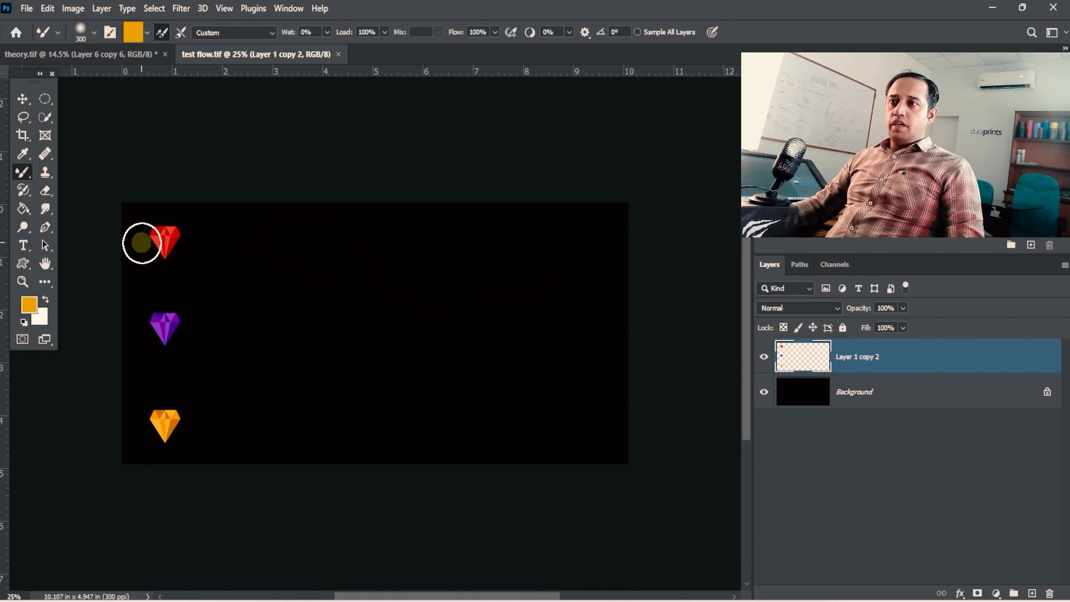
- Inspect how test flow.tif is layered by toggling the visibility of the gem layer and the black Background
drag(146, 241, 271, 62)
drag(245, 356, 264, 133)
drag(296, 293, 238, 283)
drag(403, 318, 296, 291)
drag(449, 327, 402, 318)
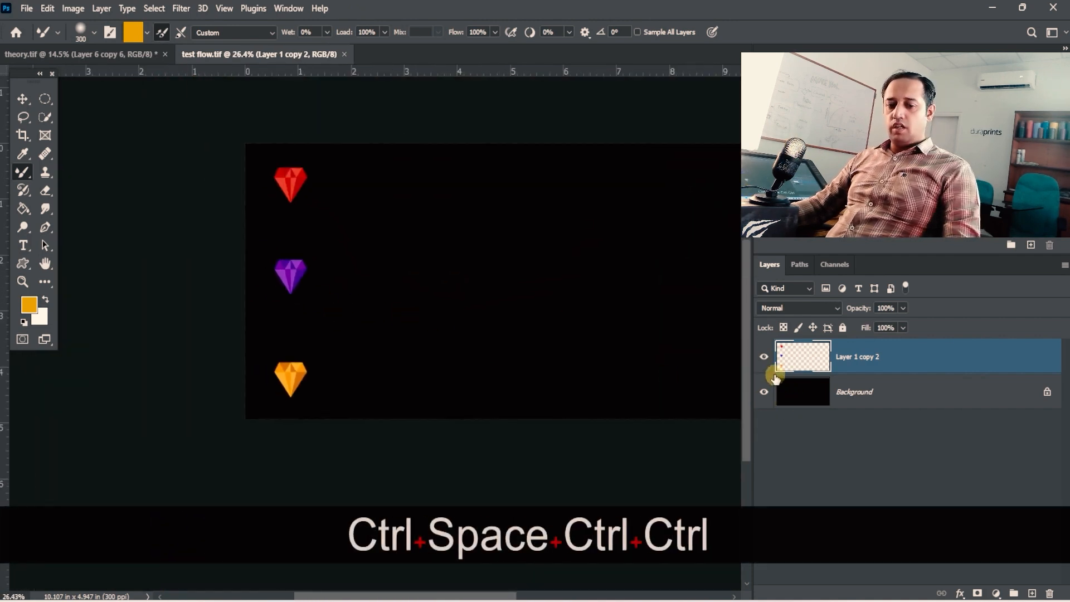
click(764, 357)
click(764, 357)
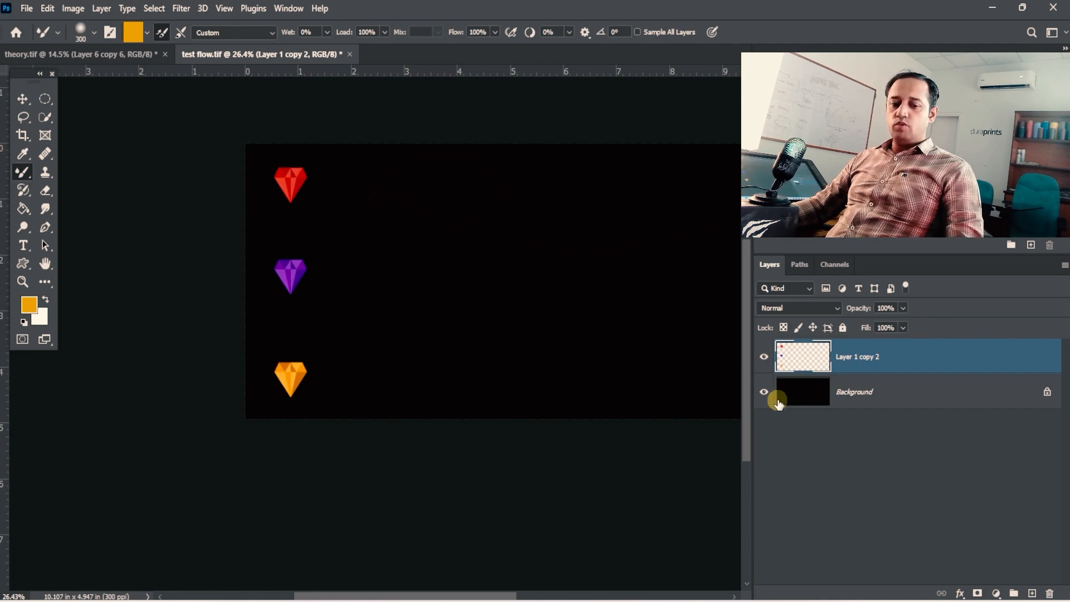
drag(419, 307, 325, 308)
click(764, 390)
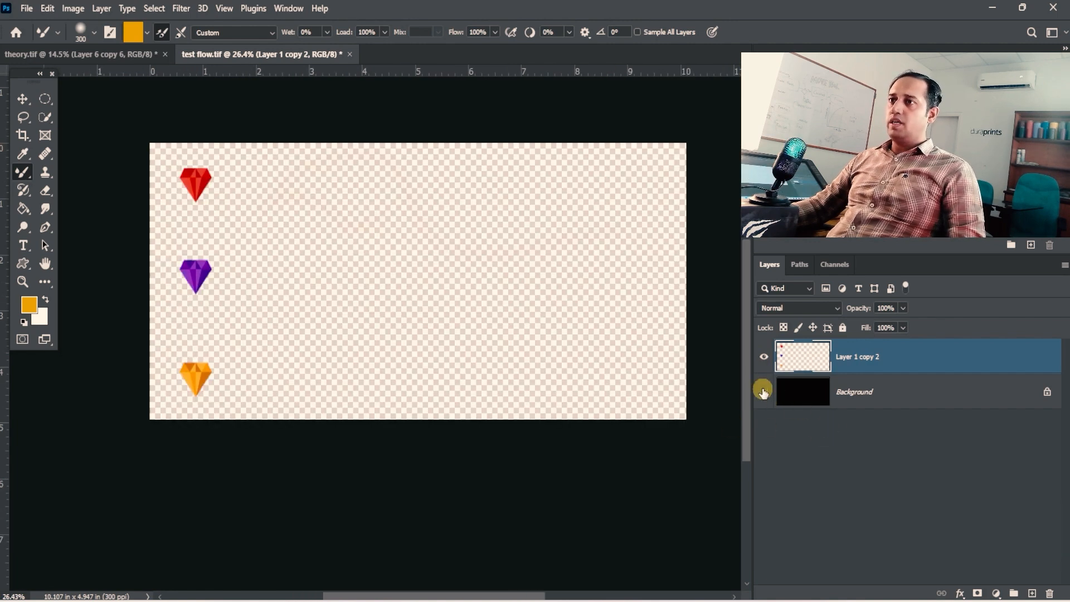
click(763, 392)
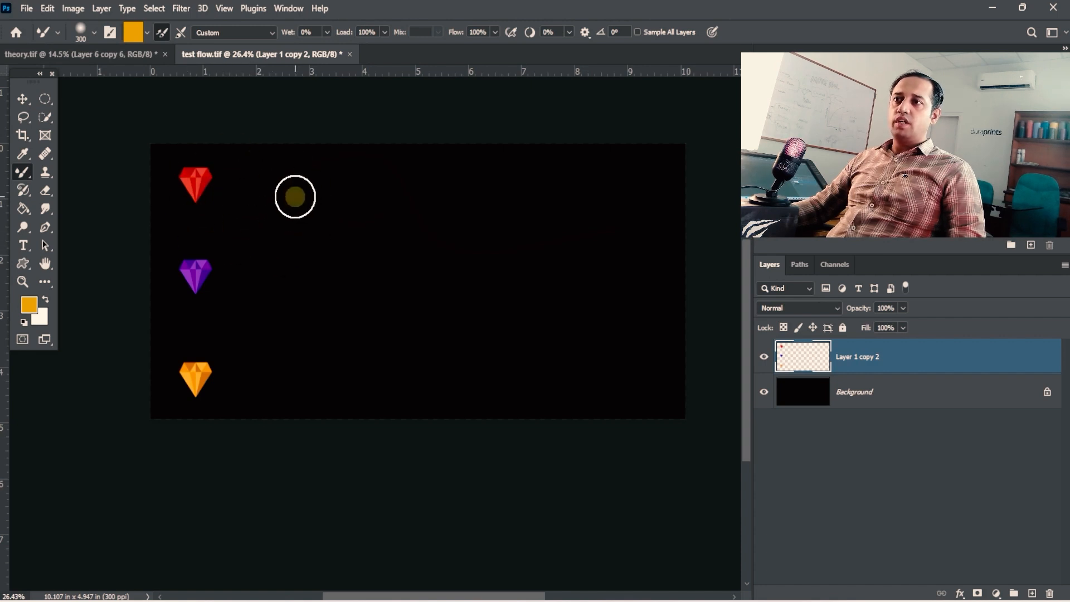
- Enlarge the brush to 400, hide the Background layer and load the brush with the whole red gem
drag(223, 182, 251, 215)
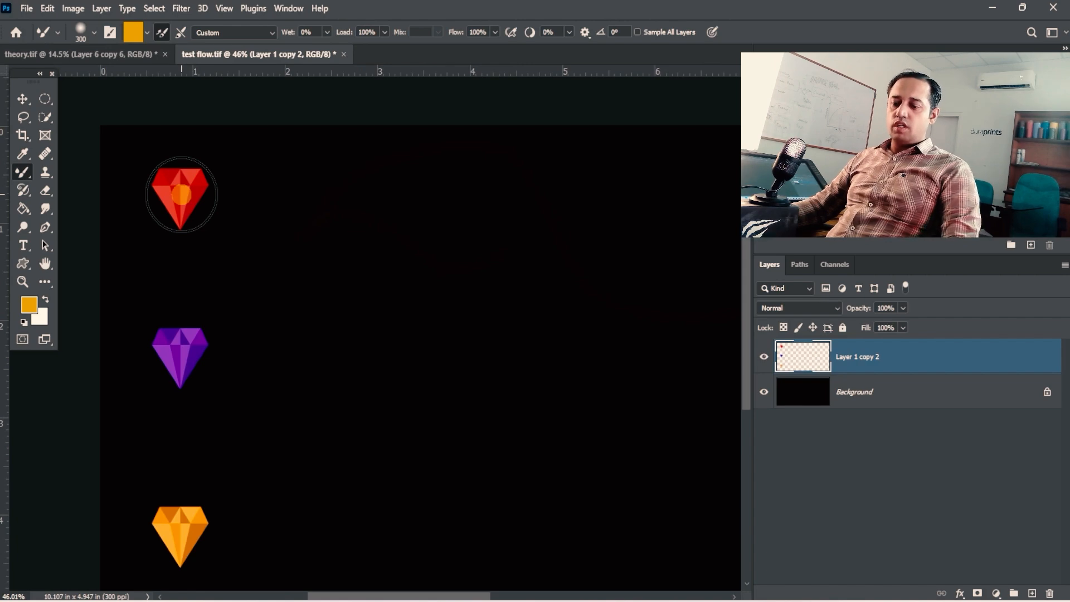
key(bracketright)
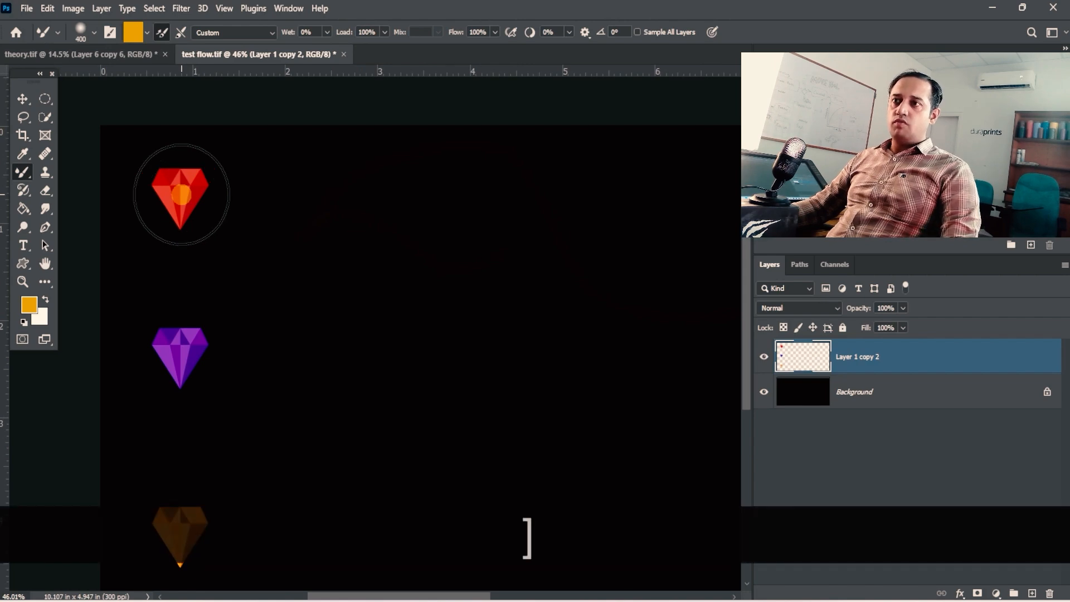
click(773, 388)
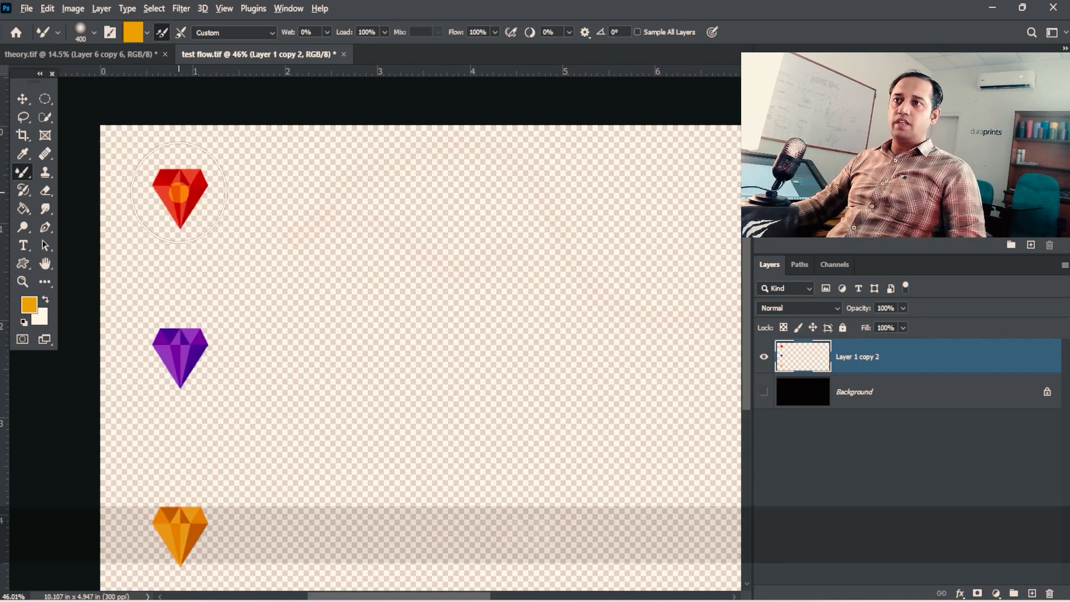
alt+click(179, 192)
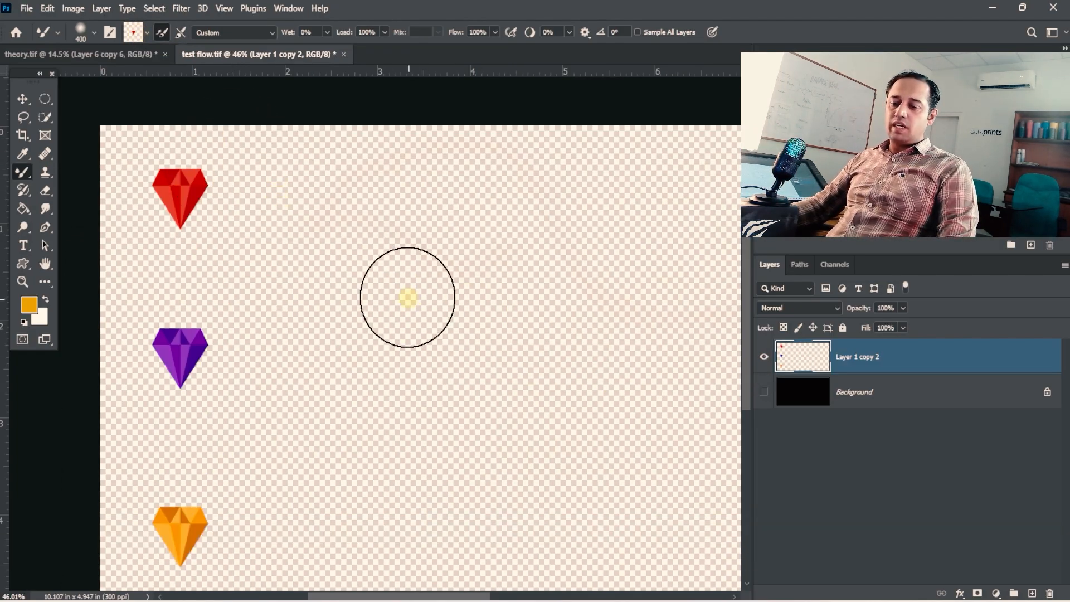
- Reduce the brush size to 200, show the Background layer and paint a long wavy red ribbon beside the red gem
key(bracketleft)
key(bracketleft)
key(bracketleft)
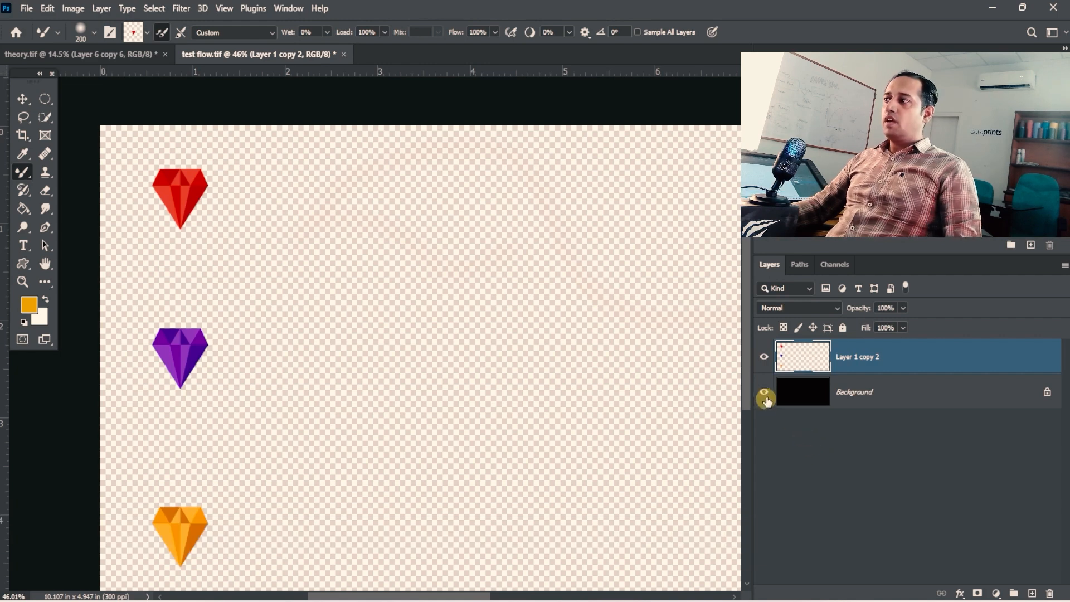
click(764, 392)
key(space)
drag(440, 291, 246, 251)
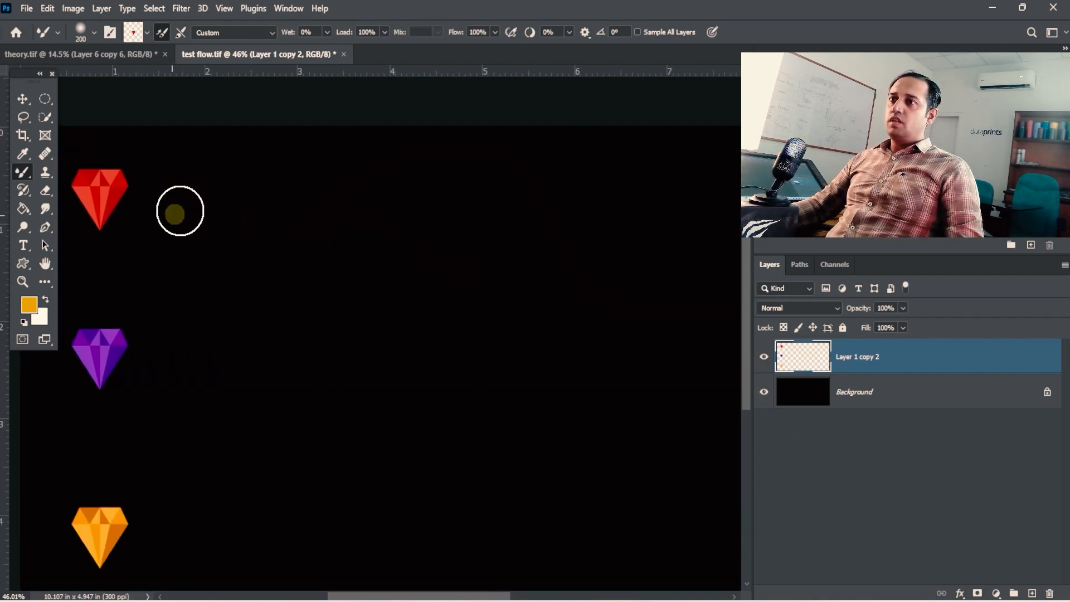
mouse_move(179, 210)
mouse_down()
mouse_move(394, 243)
mouse_move(661, 215)
mouse_move(752, 220)
mouse_up()
- Undo the trial purple stroke, reload the size 400 brush with the purple gem and paint a wavy ribbon beneath the red one
key(space)
mouse_move(641, 286)
mouse_down()
mouse_move(444, 246)
mouse_move(484, 284)
mouse_up()
key(ctrl+space)
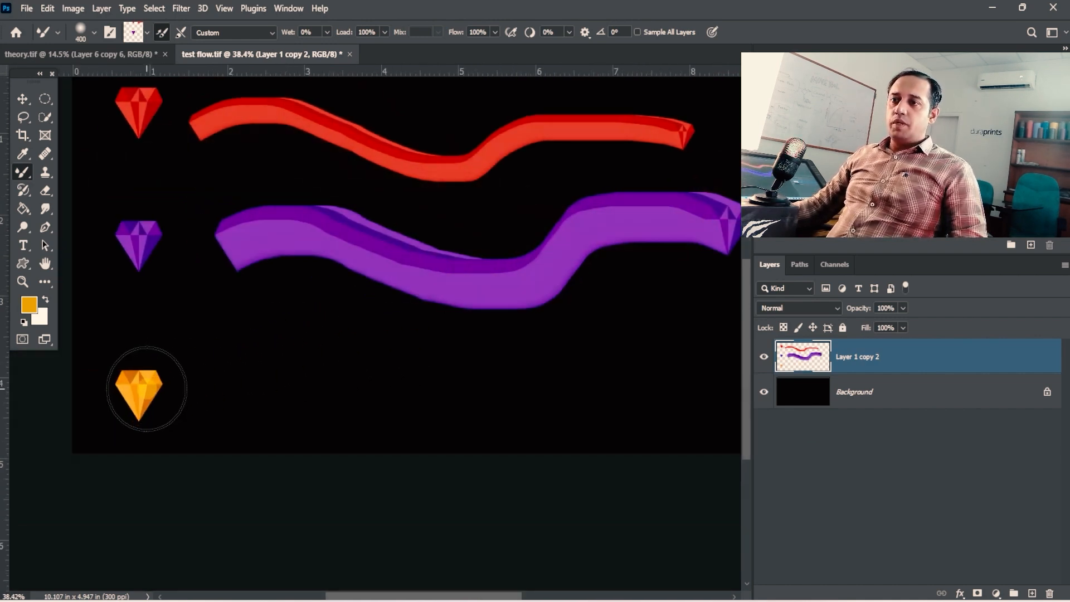
key(ctrl+z)
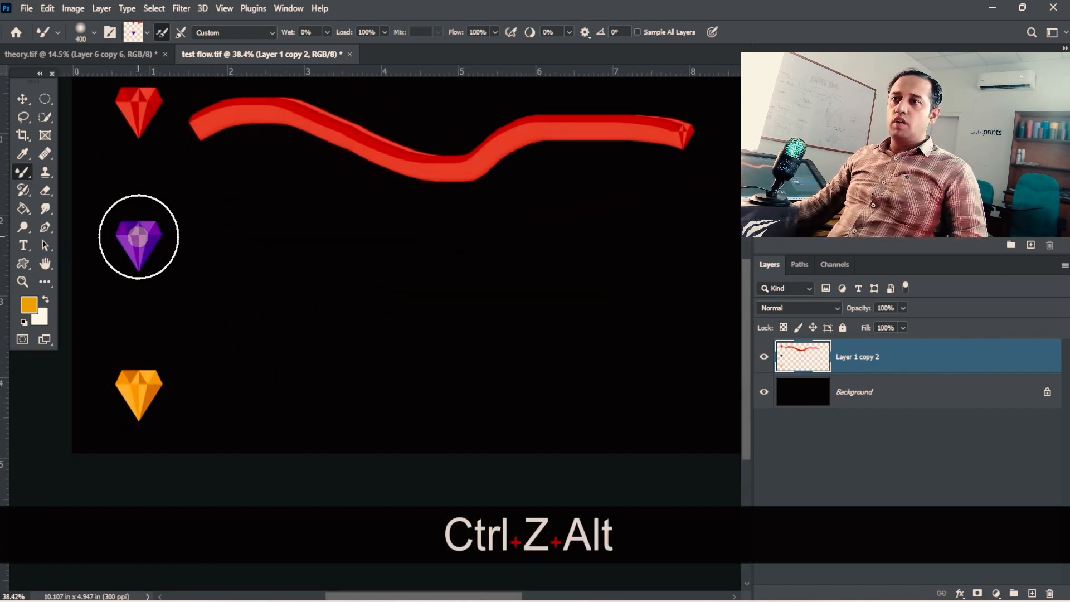
alt+click(138, 236)
mouse_move(270, 257)
mouse_down()
mouse_move(512, 277)
mouse_move(612, 234)
mouse_move(699, 237)
mouse_up()
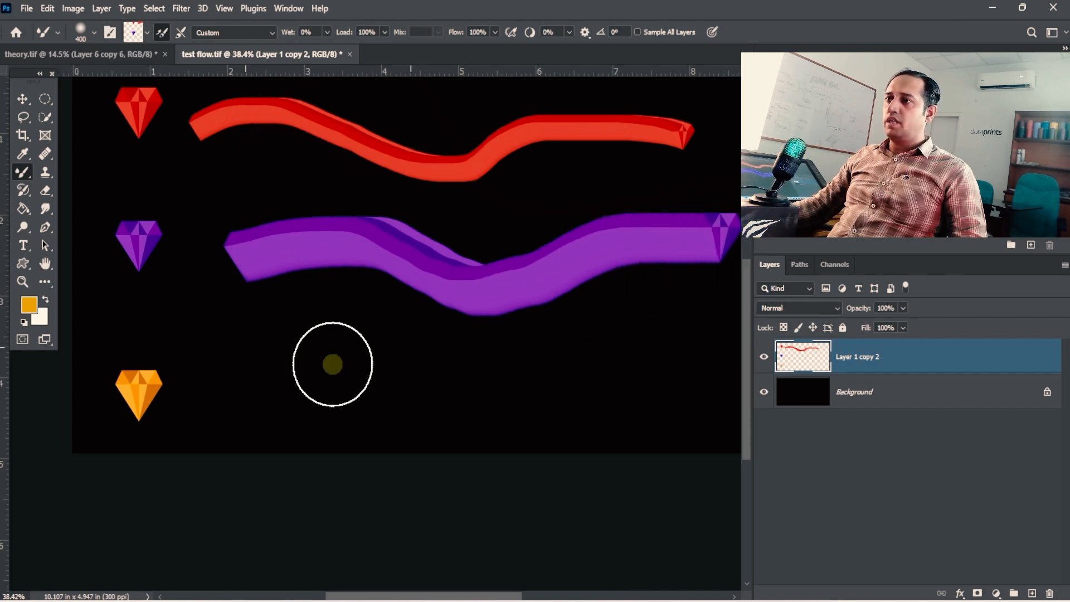
- Load the brush with the whole orange gem and paint a wavy ribbon beside it, beneath the purple one
click(764, 392)
click(764, 392)
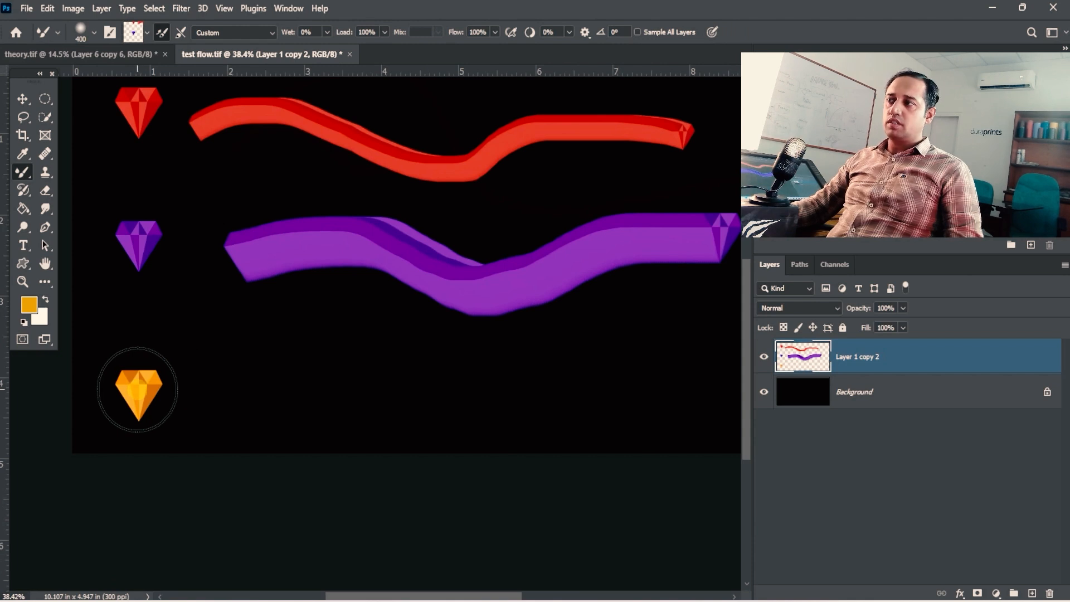
alt+click(137, 390)
mouse_move(251, 397)
mouse_down()
mouse_move(319, 368)
mouse_move(417, 392)
mouse_move(511, 364)
mouse_move(594, 377)
mouse_move(671, 327)
mouse_move(677, 307)
mouse_up()
mouse_move(670, 340)
mouse_down()
mouse_move(449, 349)
mouse_move(474, 342)
mouse_up()
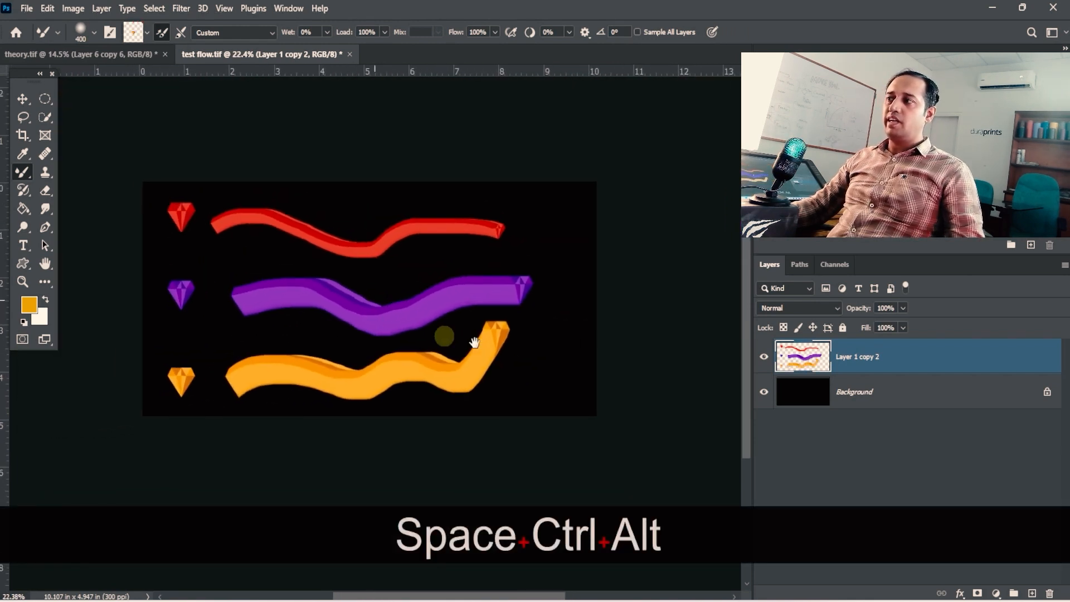
- Examine the three gem ribbons up close, both with the black Background layer hidden and with it shown
click(763, 392)
click(764, 392)
click(763, 392)
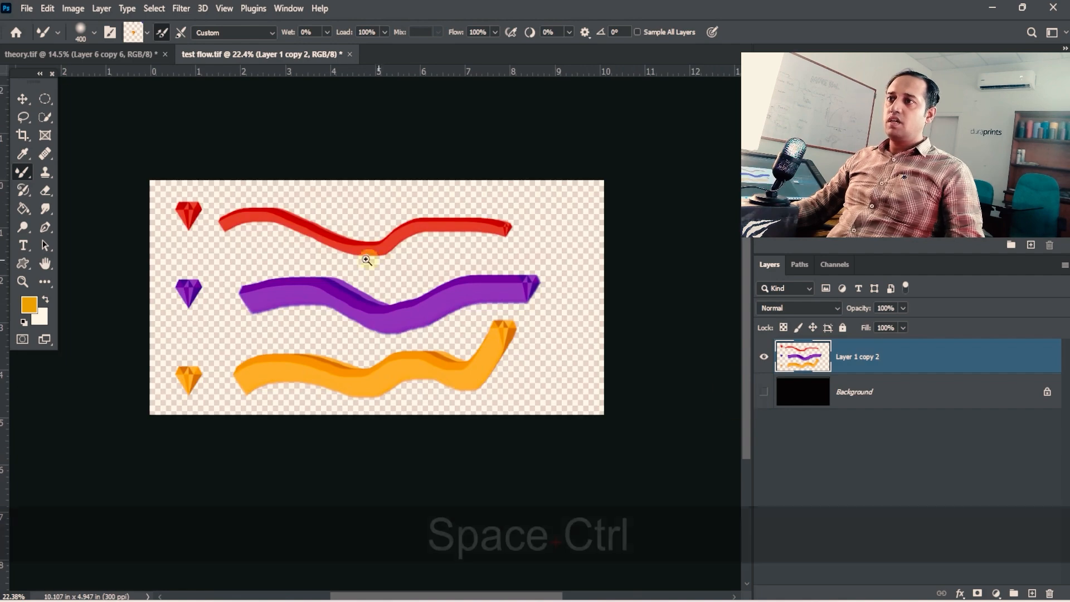
drag(304, 251, 351, 241)
drag(159, 153, 425, 234)
drag(270, 222, 299, 221)
drag(480, 278, 93, 184)
click(763, 392)
mouse_move(580, 341)
mouse_down()
mouse_move(389, 290)
mouse_move(342, 242)
mouse_move(430, 205)
mouse_move(296, 228)
mouse_move(239, 175)
mouse_move(428, 229)
mouse_move(445, 265)
mouse_move(414, 305)
mouse_up()
drag(455, 313, 327, 316)
drag(558, 341, 440, 289)
mouse_move(616, 521)
mouse_down()
mouse_move(414, 271)
mouse_move(482, 353)
mouse_up()
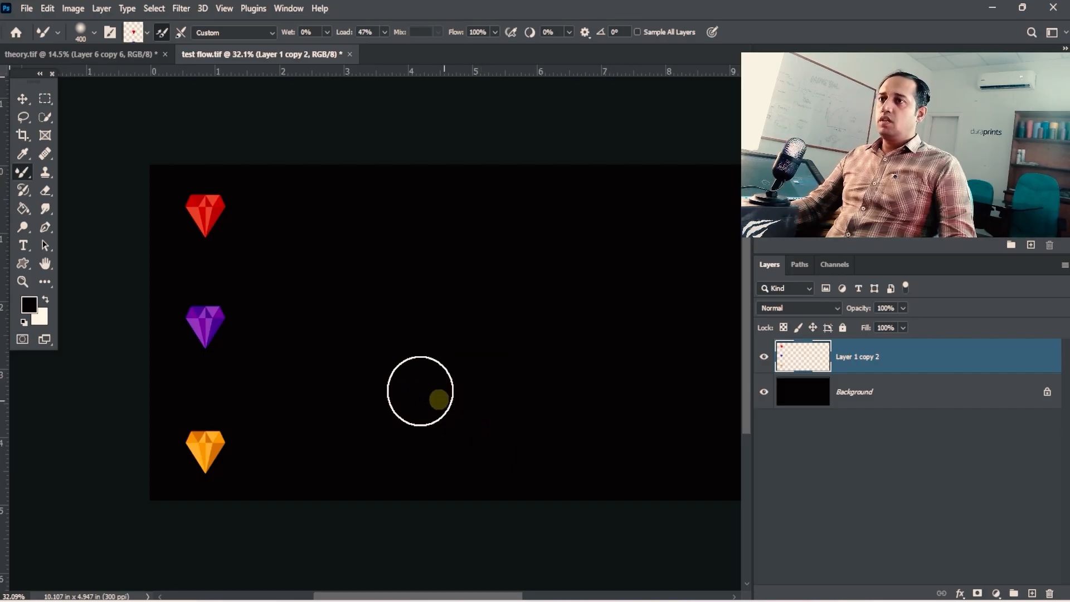
- Set the load to 50% and the flow to 6%, and paint a wavy ribbon sampled from the red gem
drag(236, 270, 158, 304)
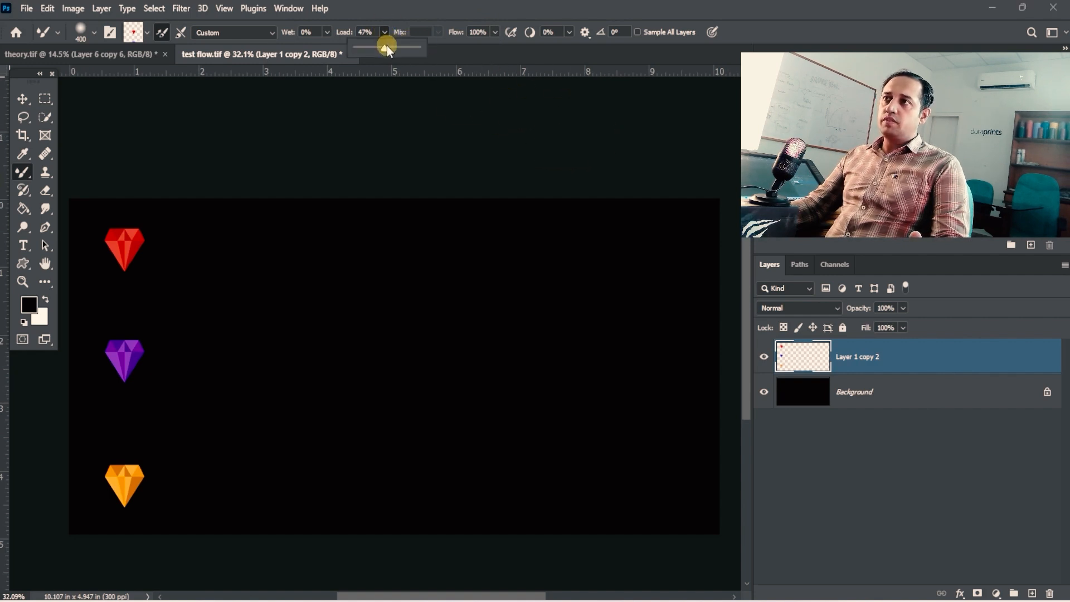
click(367, 32)
text(50)
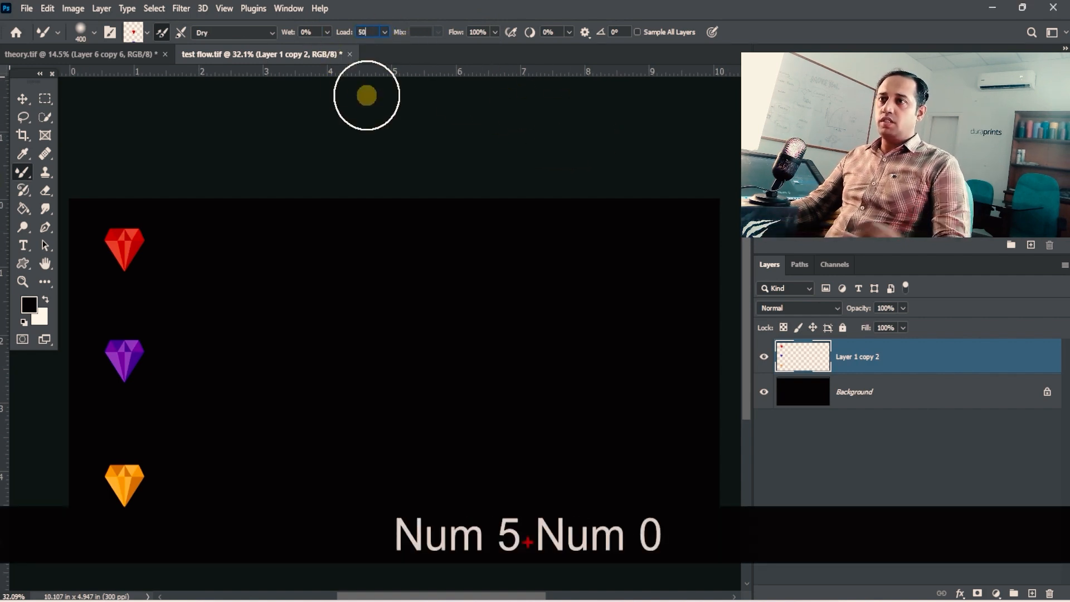
key(Tab)
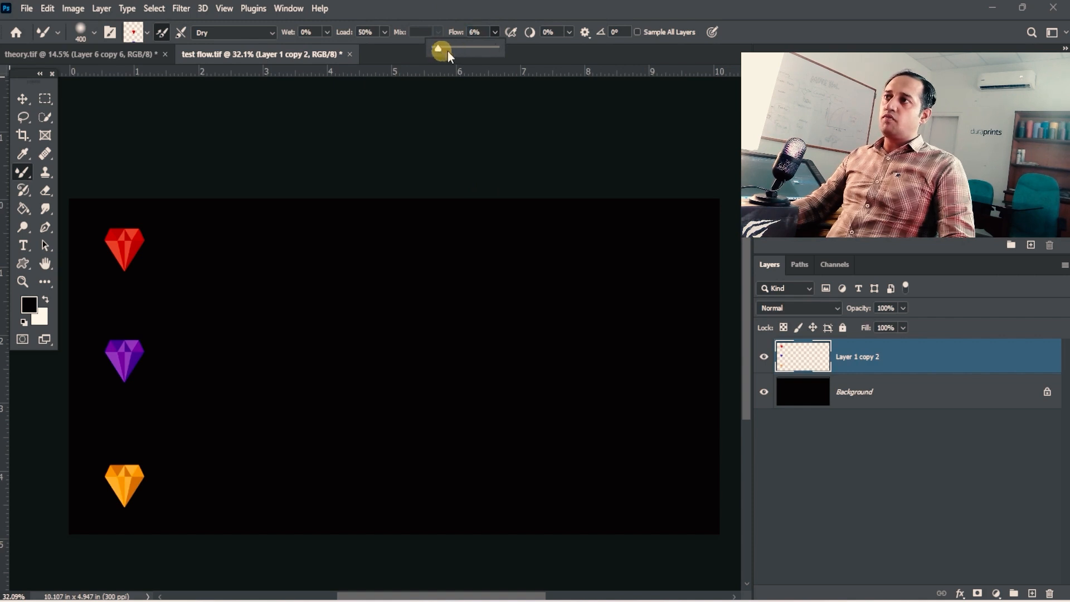
alt+click(125, 249)
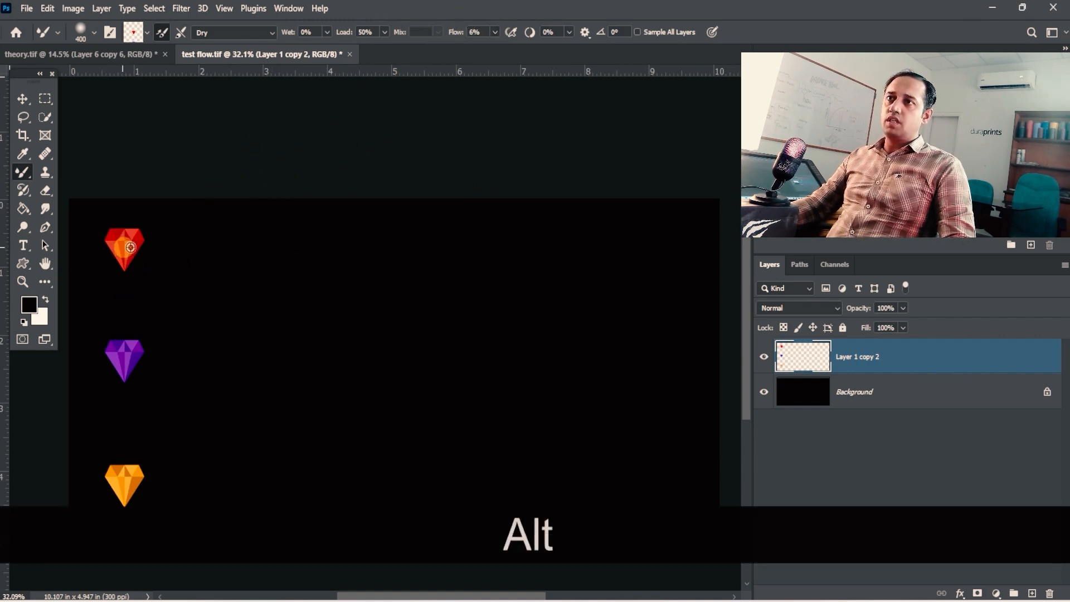
mouse_move(206, 264)
mouse_down()
mouse_move(446, 282)
mouse_move(617, 253)
mouse_up()
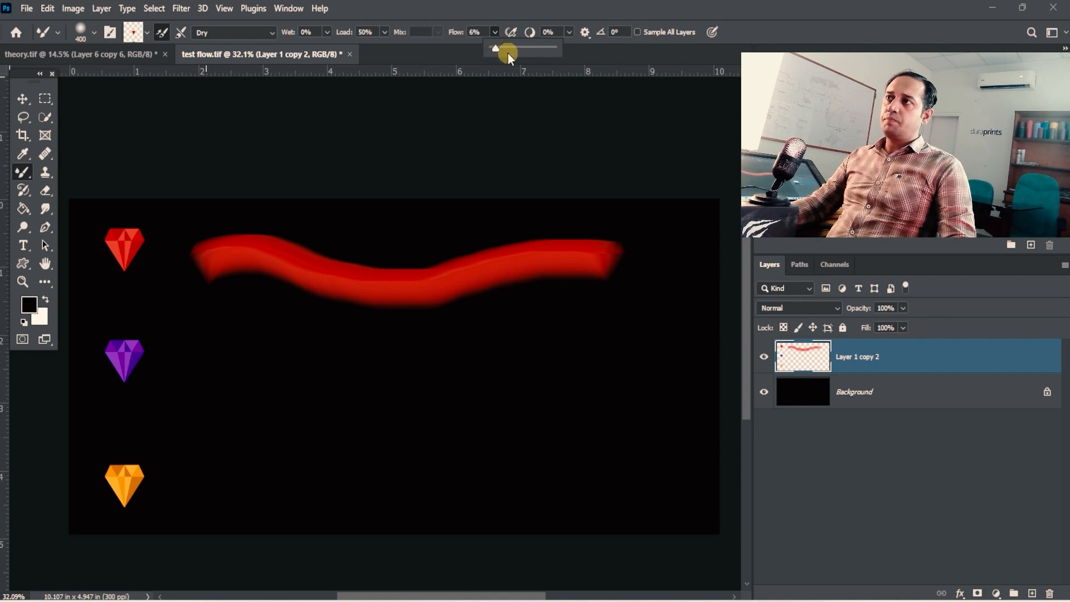
- Raise the flow to 47%, load the brush with the purple gem and paint a curved ribbon beneath the red one
drag(508, 52, 520, 51)
alt+click(137, 347)
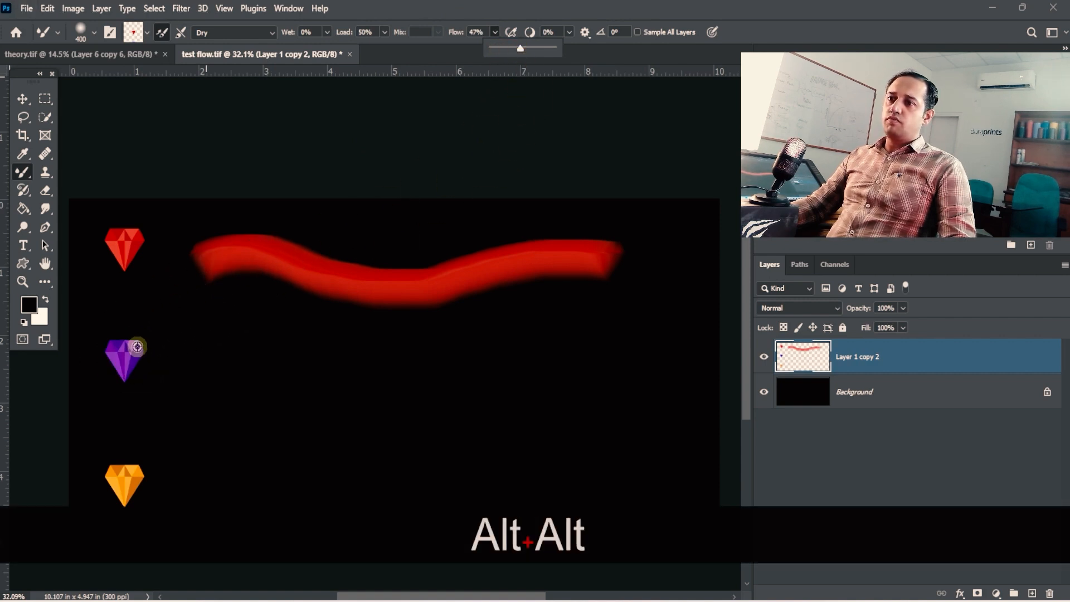
mouse_move(203, 371)
mouse_down()
mouse_move(251, 358)
mouse_move(376, 378)
mouse_move(607, 289)
mouse_up()
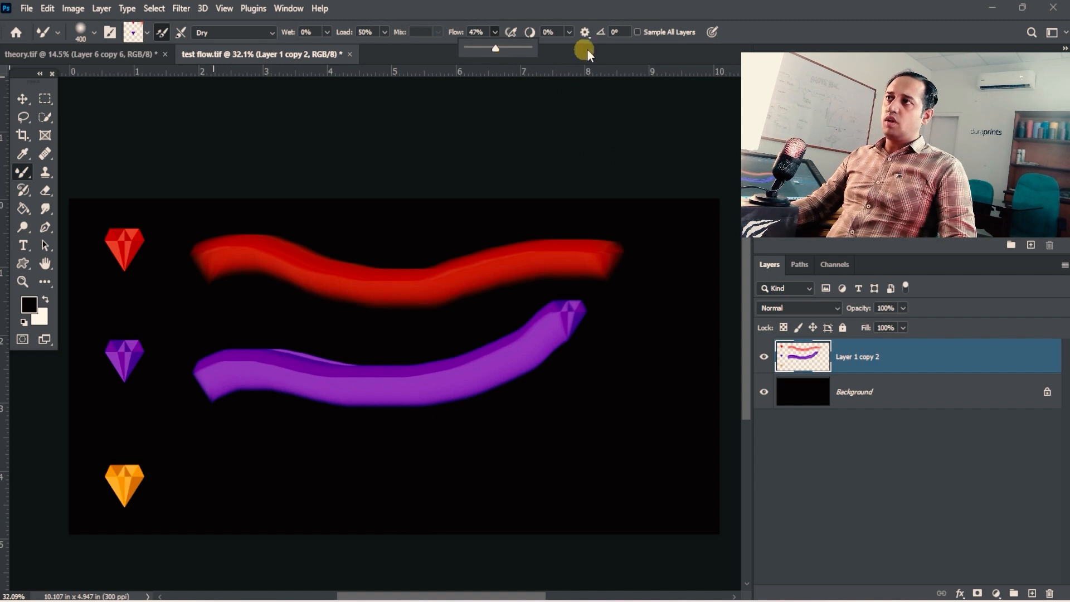
- Raise the flow to 100%, load the orange gem and paint a wavy ribbon beneath the purple one
drag(494, 51, 530, 48)
alt+click(125, 484)
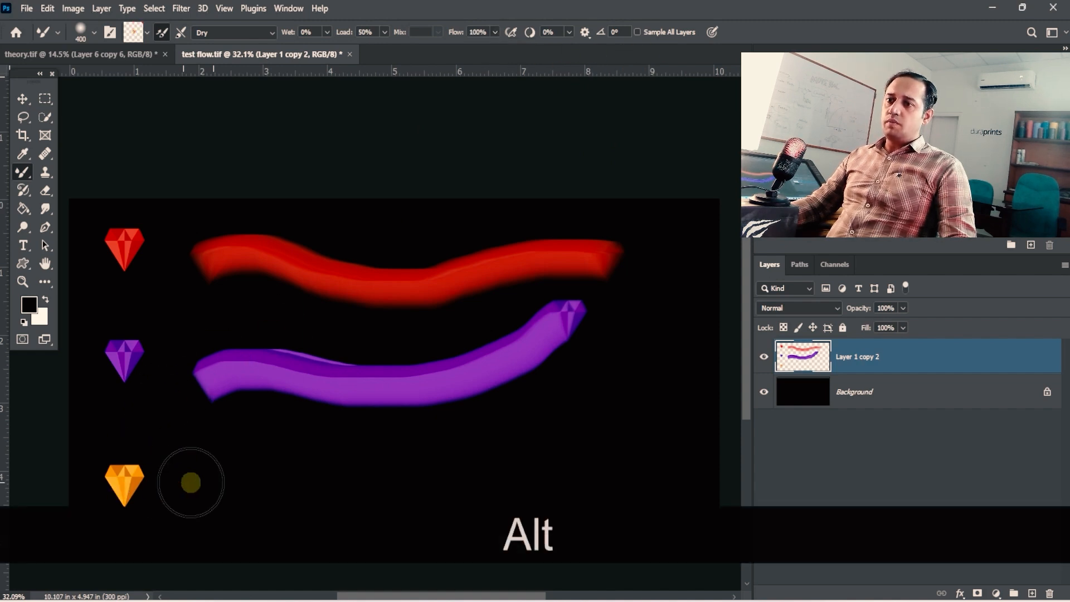
mouse_move(191, 482)
mouse_down()
mouse_move(485, 473)
mouse_move(538, 459)
mouse_up()
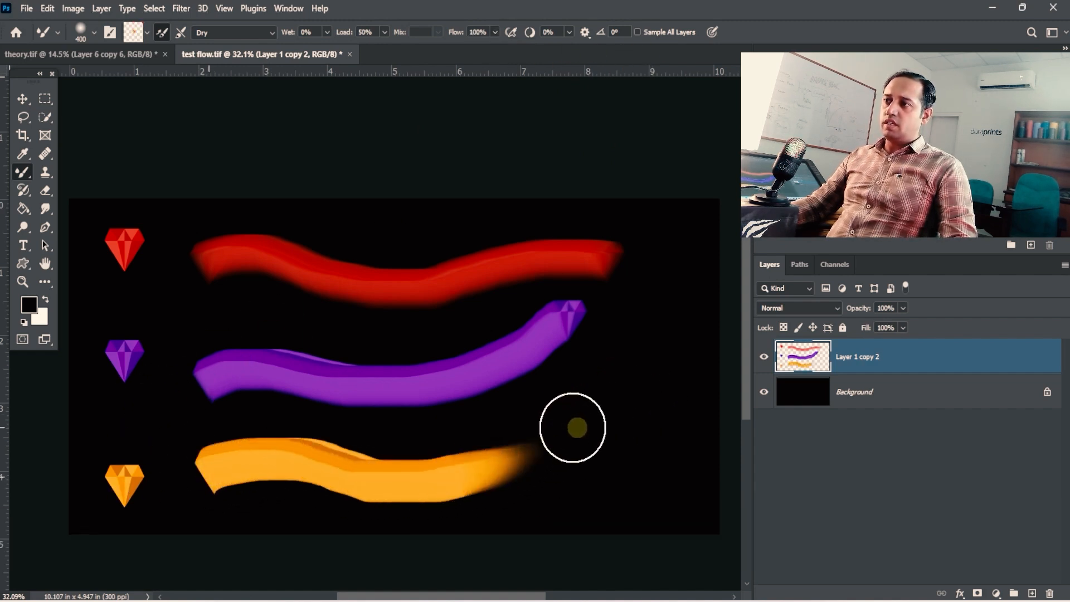
- Compare the red, purple and orange ribbons up close for the effect of flow at 50% load
drag(422, 452, 510, 441)
drag(427, 444, 463, 336)
drag(359, 343, 466, 302)
drag(477, 345, 332, 377)
drag(385, 159, 416, 339)
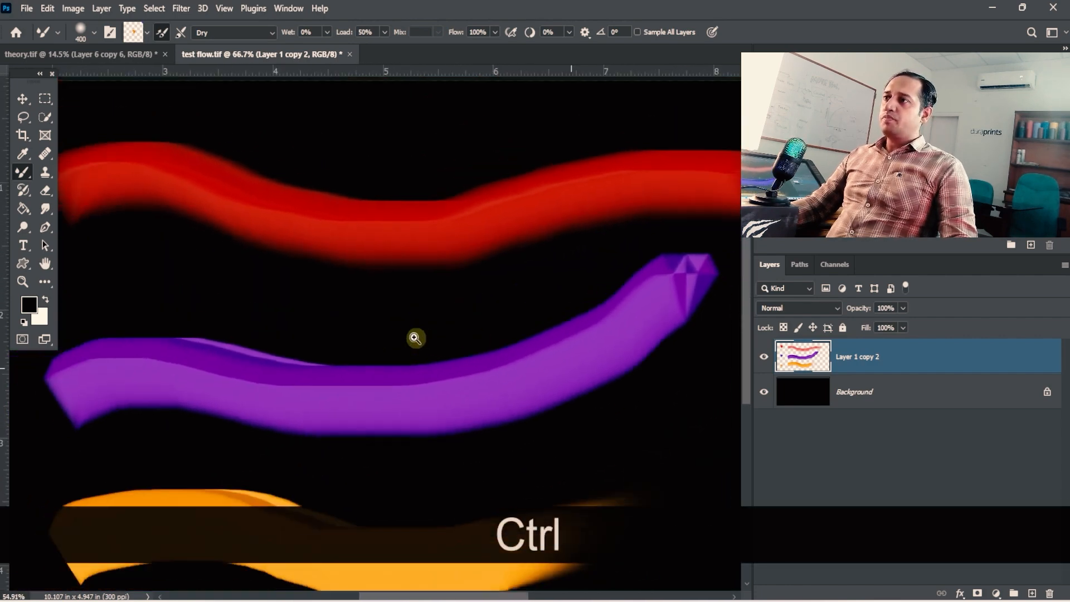
drag(504, 335, 416, 286)
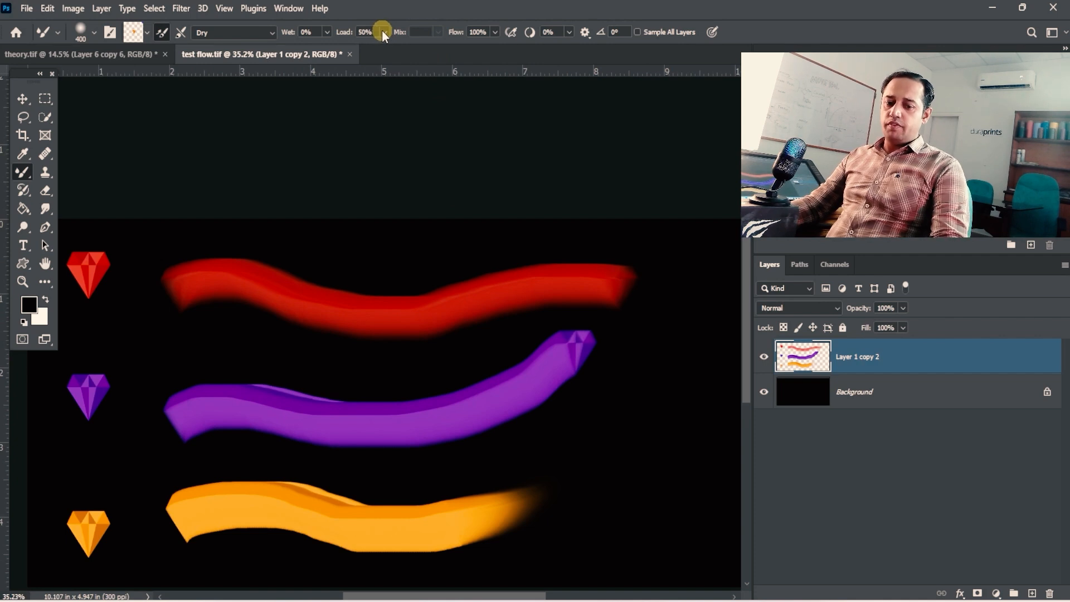
click(500, 29)
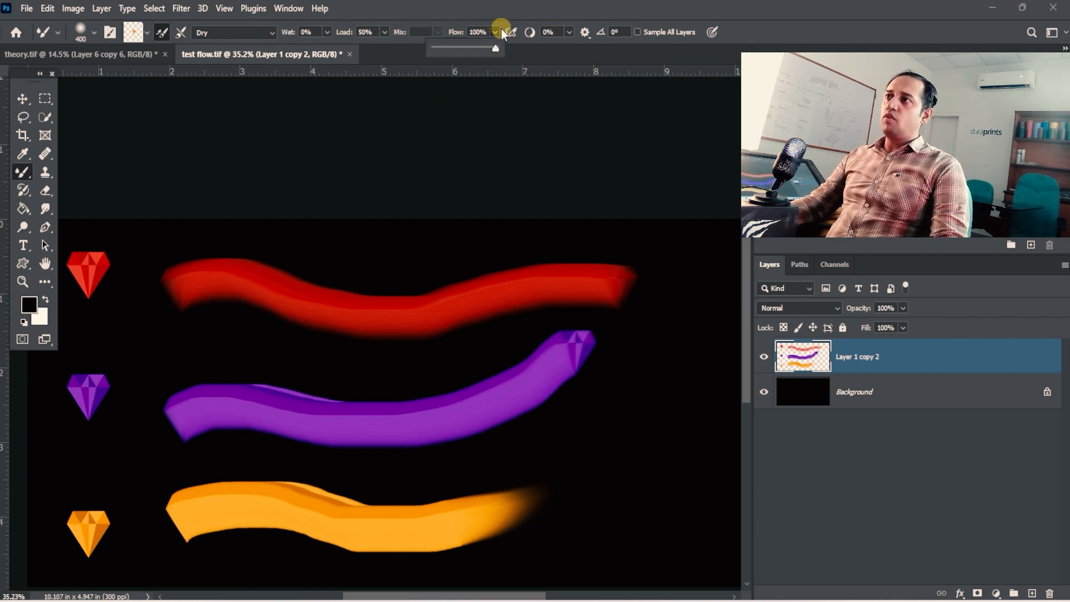
click(483, 53)
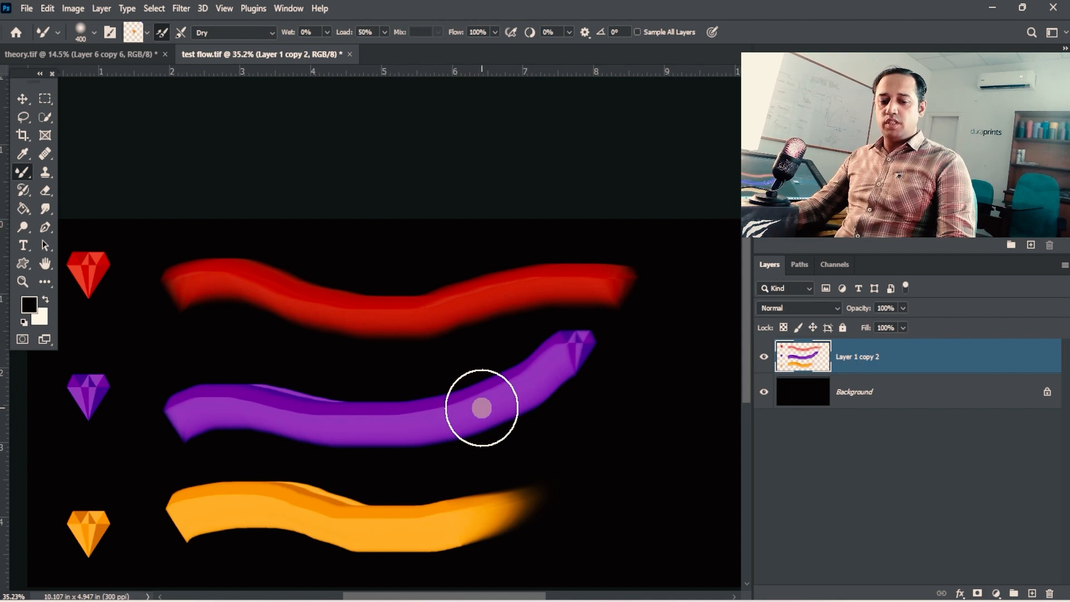
- Clear the orange, purple and red ribbons from the gem layer using rectangular selections around each of them
click(45, 98)
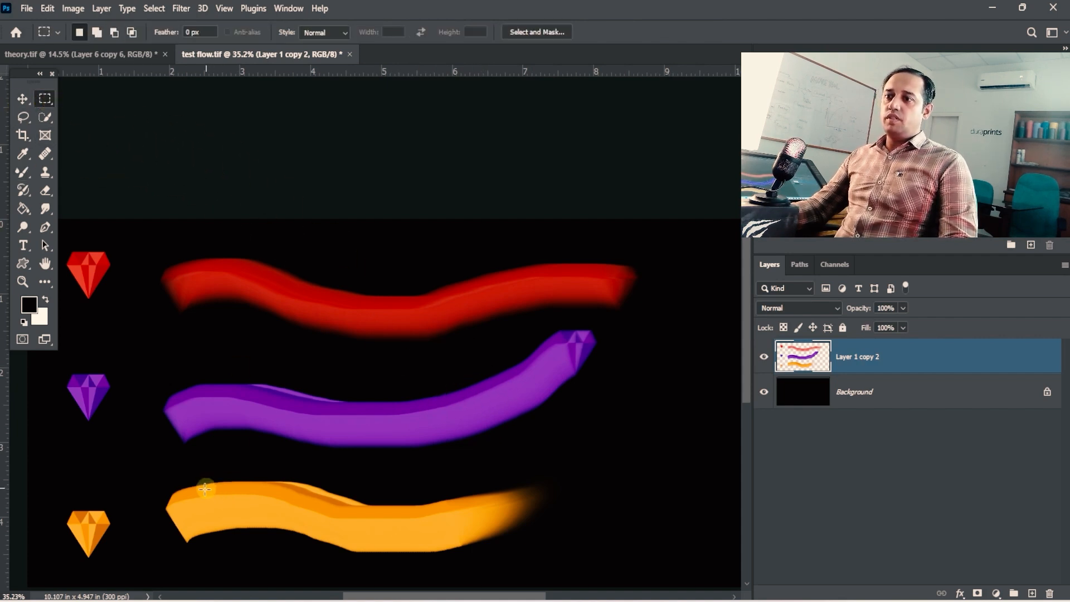
mouse_move(168, 459)
mouse_down()
mouse_move(329, 578)
mouse_move(542, 578)
mouse_up()
mouse_move(148, 326)
mouse_down()
mouse_move(537, 416)
mouse_move(613, 417)
mouse_up()
mouse_move(154, 239)
mouse_down()
mouse_move(543, 320)
mouse_move(645, 313)
mouse_up()
click(567, 359)
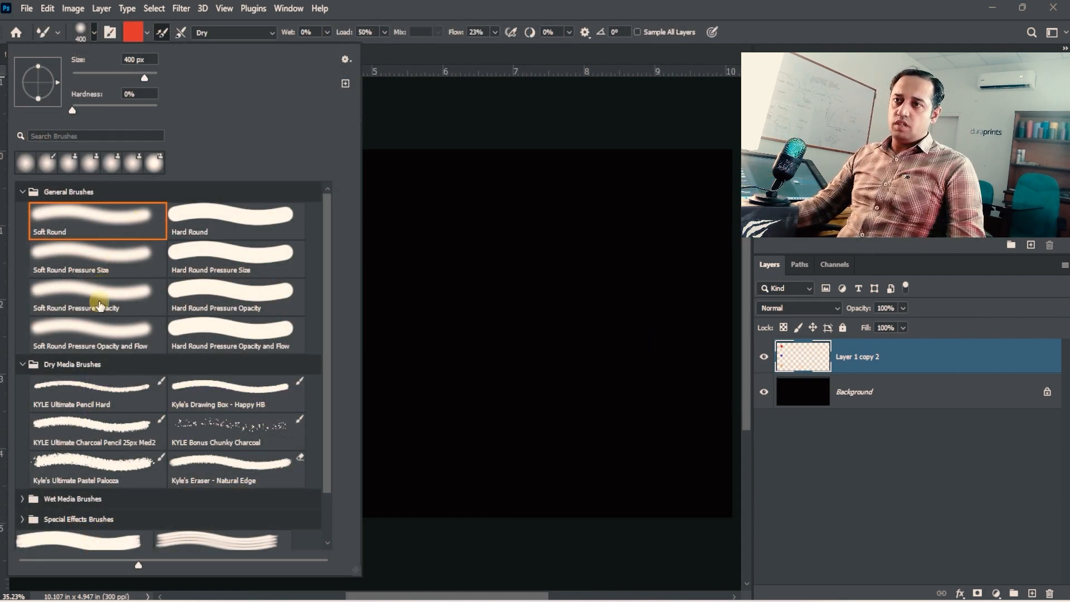
- Set the brush tip spacing to 99% in the brush settings
click(111, 33)
drag(210, 359, 260, 347)
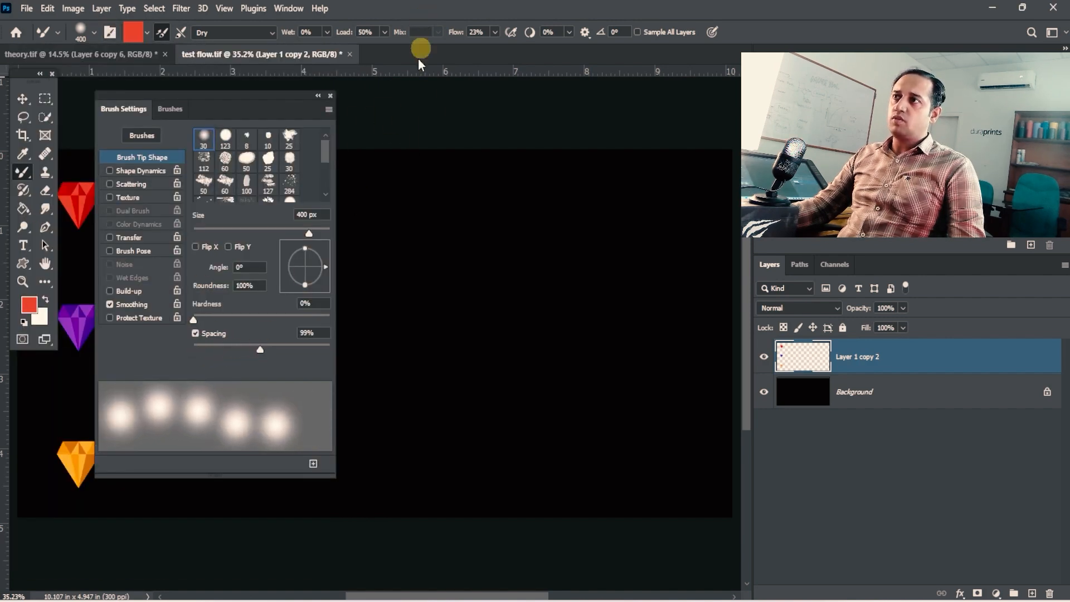
click(330, 96)
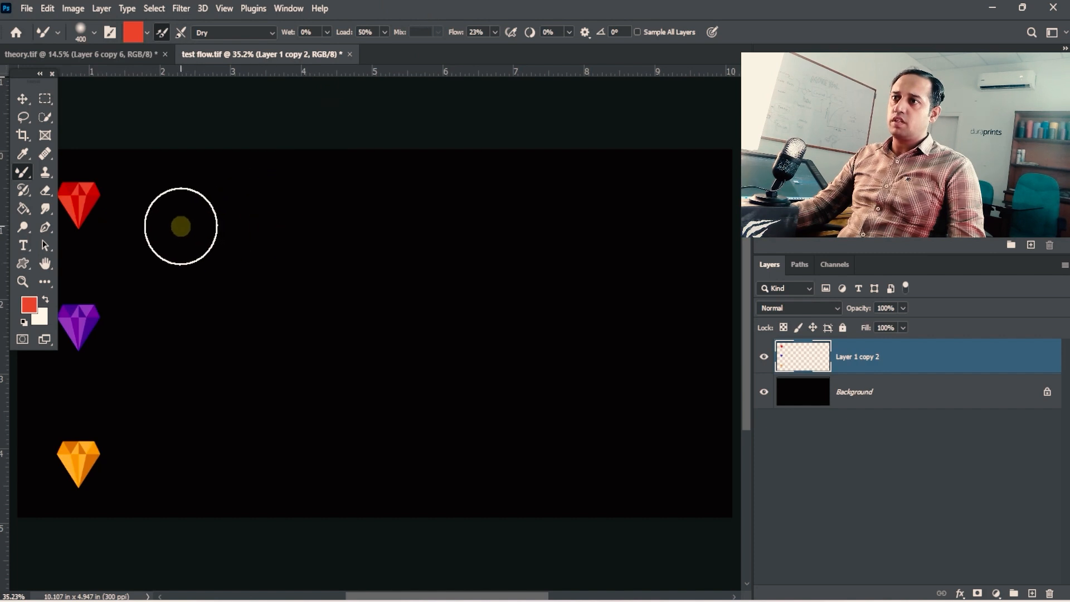
- Reduce the brush size to 250 and paint a wavy row of separate red dabs at 23% flow beside the red gem
key(bracketleft)
key(bracketleft)
mouse_move(162, 211)
mouse_down()
mouse_move(269, 204)
mouse_move(443, 242)
mouse_move(563, 228)
mouse_up()
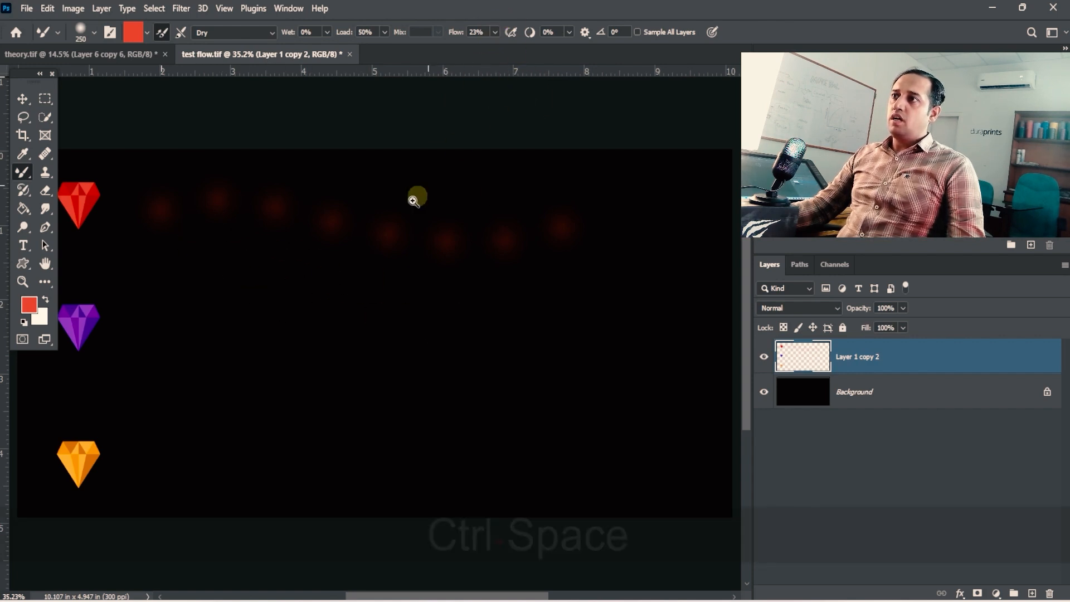
- Fill a large rectangle beside the gems on the Background layer with white, then deselect and reactivate Layer 1 copy 2
key(ctrl+space)
click(820, 382)
key(m)
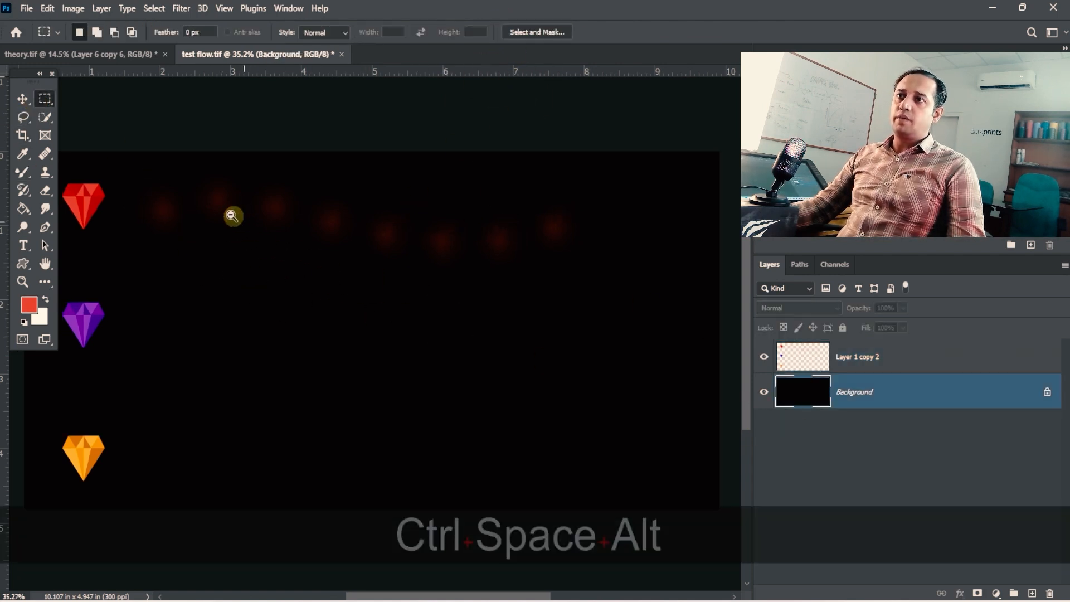
ctrl+alt+click(232, 215)
mouse_move(160, 155)
mouse_down()
mouse_move(549, 477)
mouse_move(571, 461)
mouse_up()
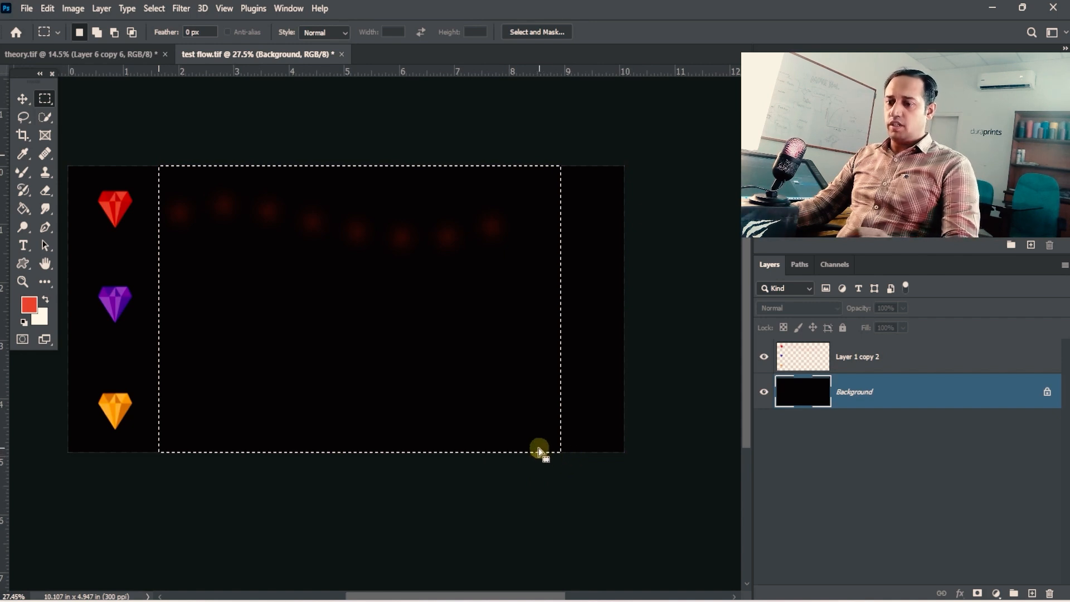
key(ctrl+BackSpace)
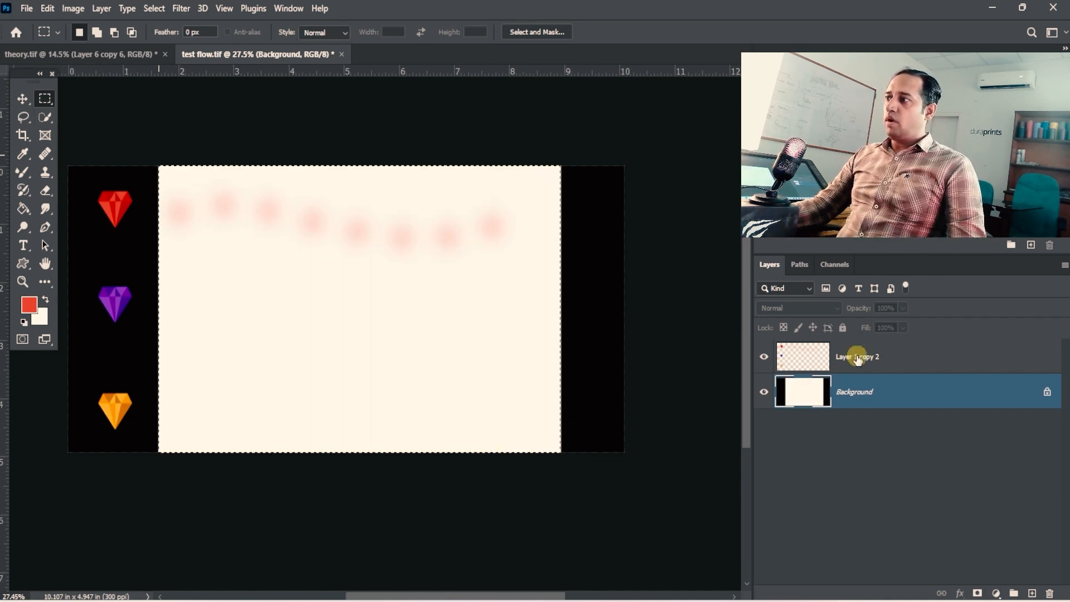
click(858, 356)
key(ctrl+d)
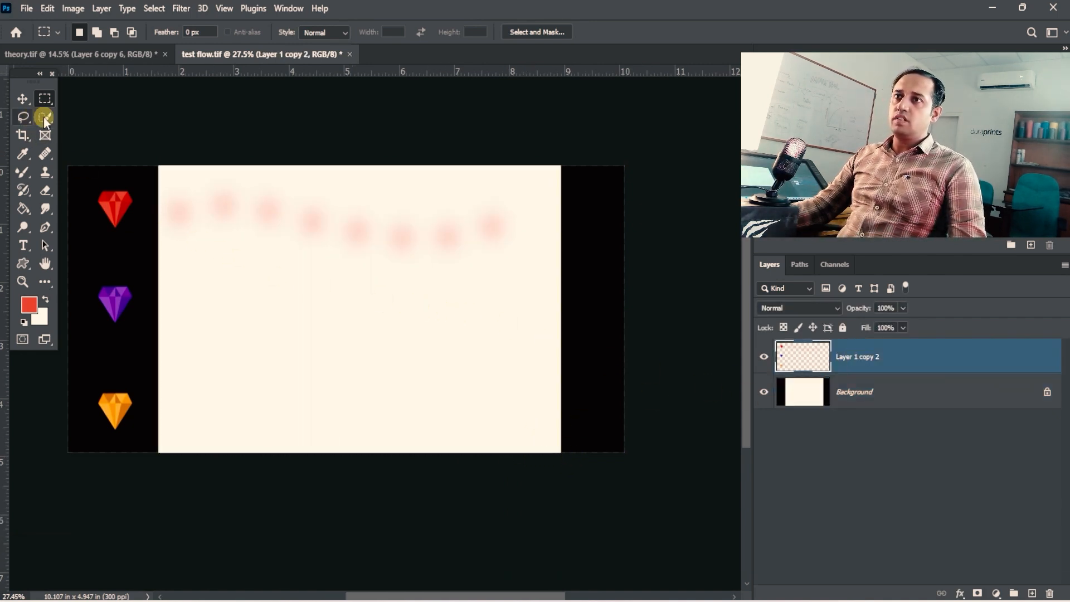
- Paint a second row of red dabs with the Mixer Brush at 40% flow and a third row beneath it at 67% flow
click(45, 117)
click(25, 171)
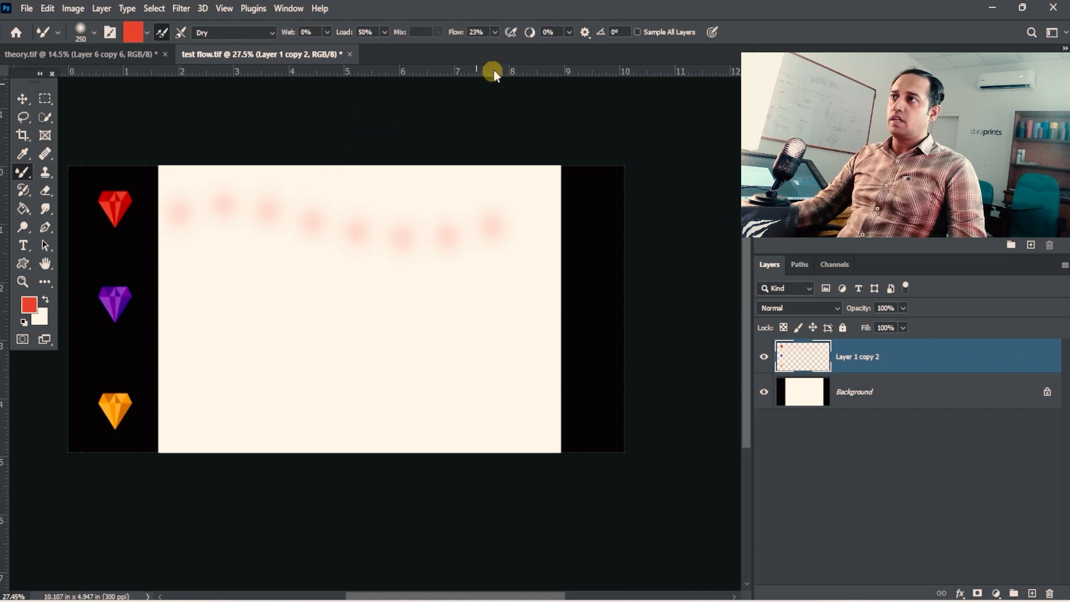
drag(499, 49, 506, 48)
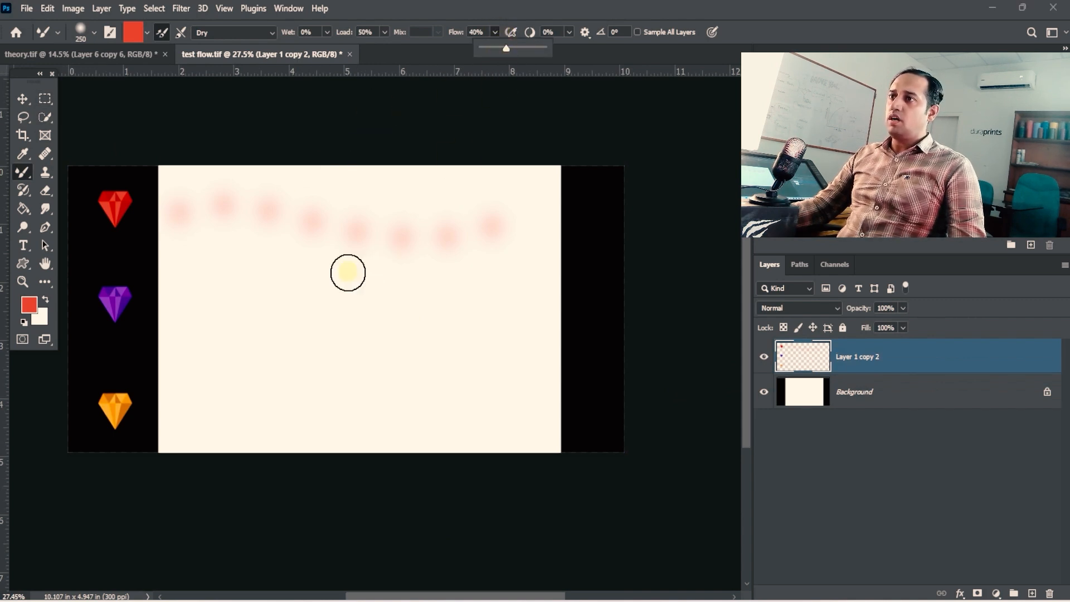
mouse_move(181, 286)
mouse_down()
mouse_move(370, 303)
mouse_move(491, 280)
mouse_up()
key(ctrl+space)
mouse_move(436, 307)
mouse_down()
mouse_move(476, 290)
mouse_move(442, 240)
mouse_up()
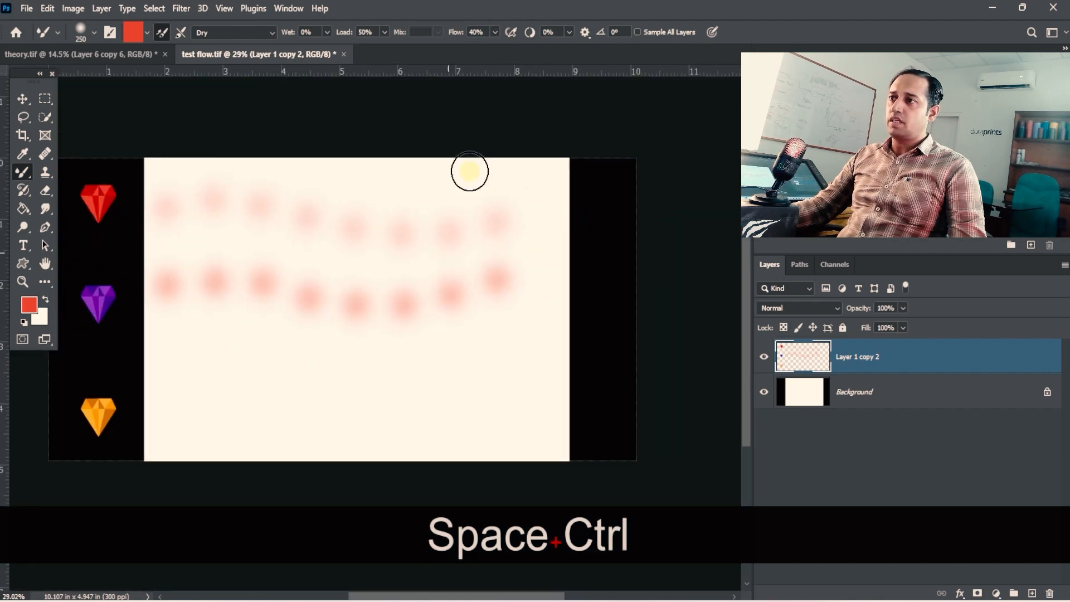
mouse_move(164, 364)
mouse_down()
mouse_move(247, 356)
mouse_move(297, 375)
mouse_move(428, 356)
mouse_move(531, 369)
mouse_up()
- Raise the flow to 92% and paint a fourth row of red dabs beside the orange gem
click(518, 31)
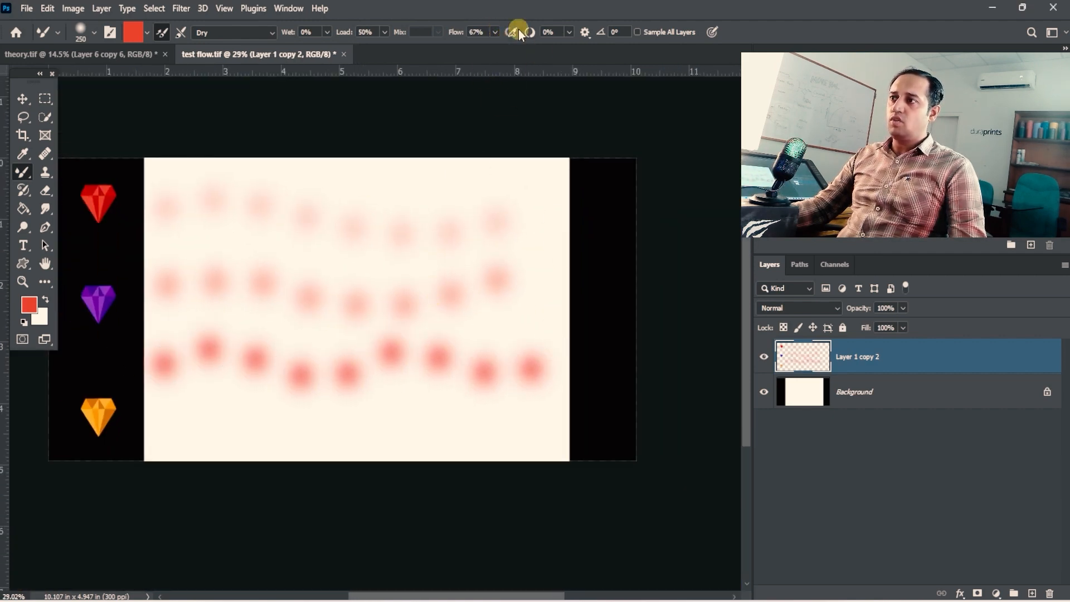
click(495, 31)
drag(497, 47, 513, 48)
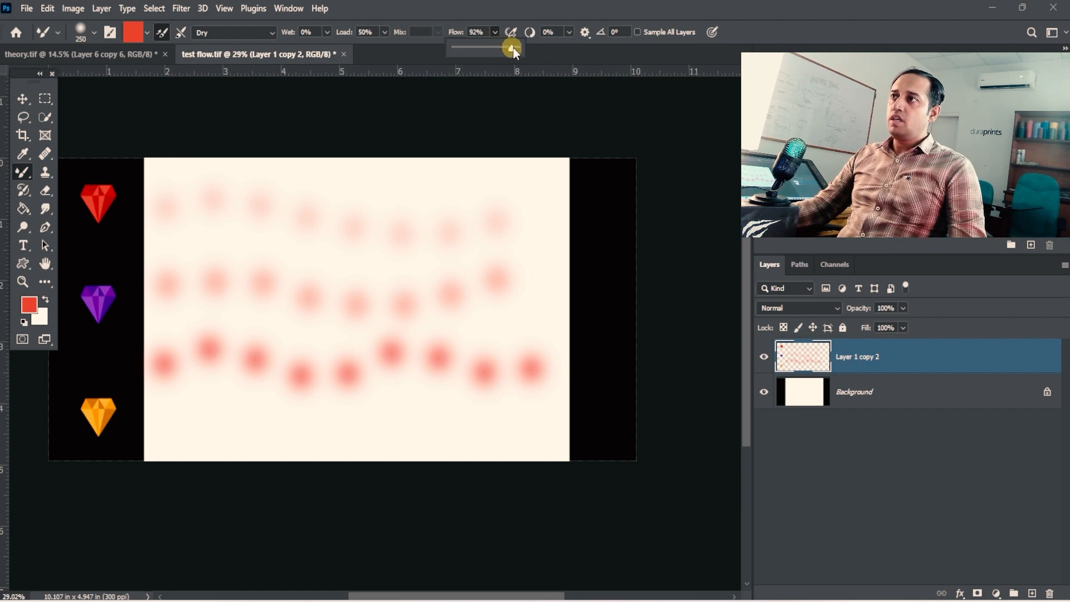
mouse_move(167, 425)
mouse_down()
mouse_move(259, 414)
mouse_move(316, 431)
mouse_move(438, 418)
mouse_move(491, 429)
mouse_up()
- Compare the intensity of the four rows of red dabs painted at increasing flow values
ctrl+click(410, 297)
drag(427, 261, 427, 225)
drag(315, 186, 327, 259)
drag(223, 257, 276, 256)
drag(348, 262, 314, 180)
drag(456, 306, 558, 190)
mouse_move(432, 87)
mouse_down()
mouse_move(390, 234)
mouse_move(362, 242)
mouse_up()
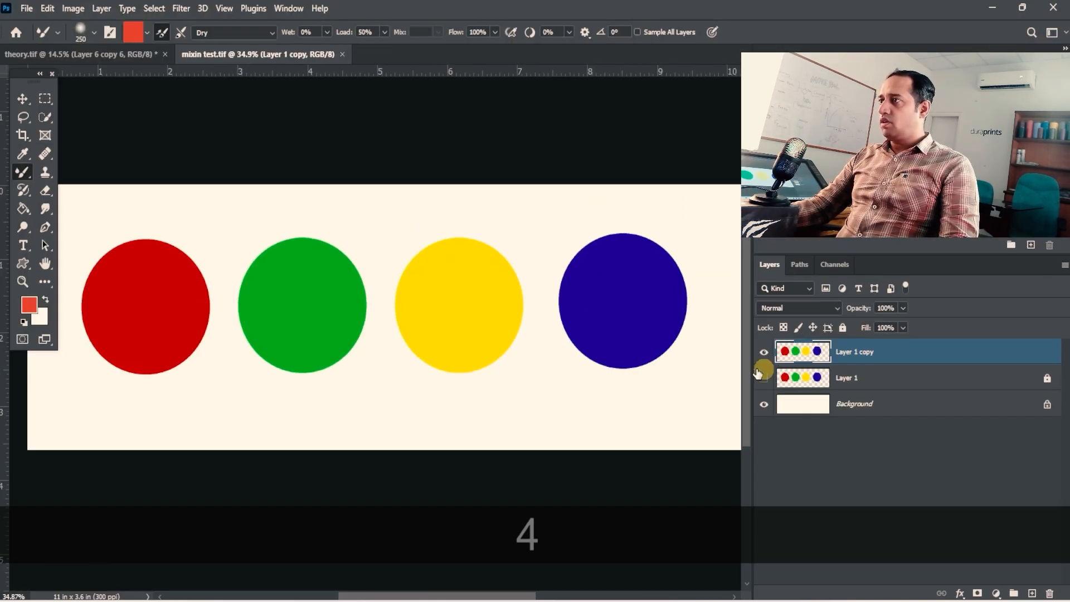
- Set the Mixer Brush combination preset to Custom for the coloured circles in mixin test.tif
click(265, 33)
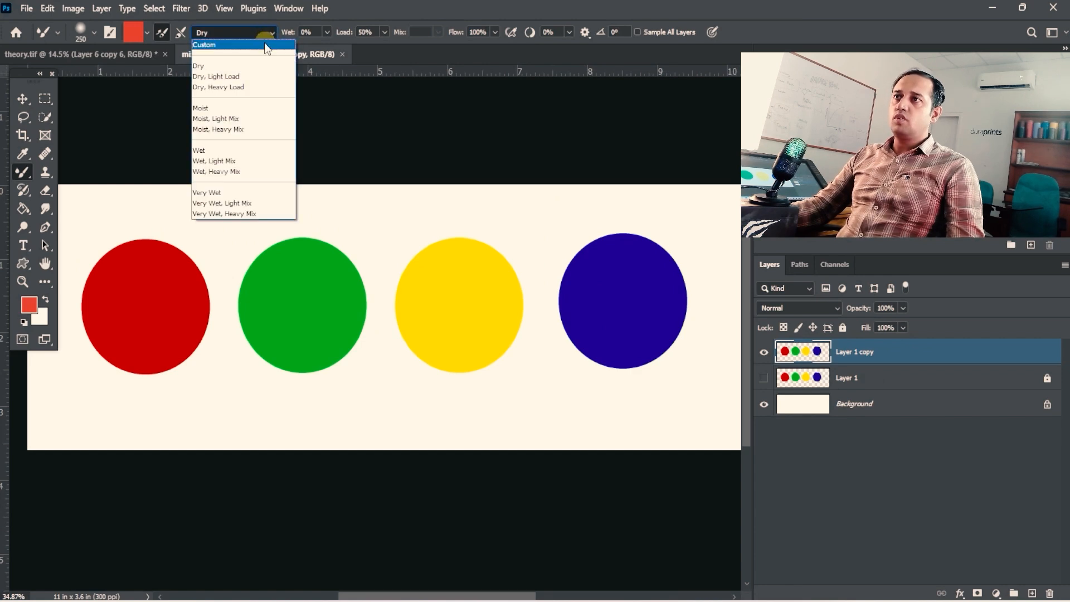
click(243, 49)
click(228, 37)
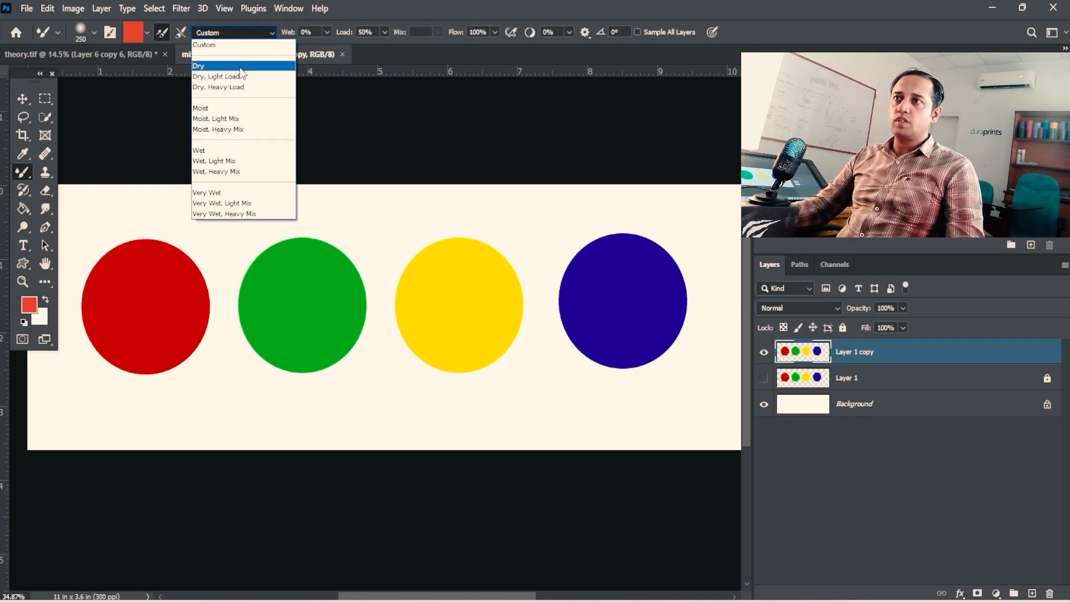
click(350, 56)
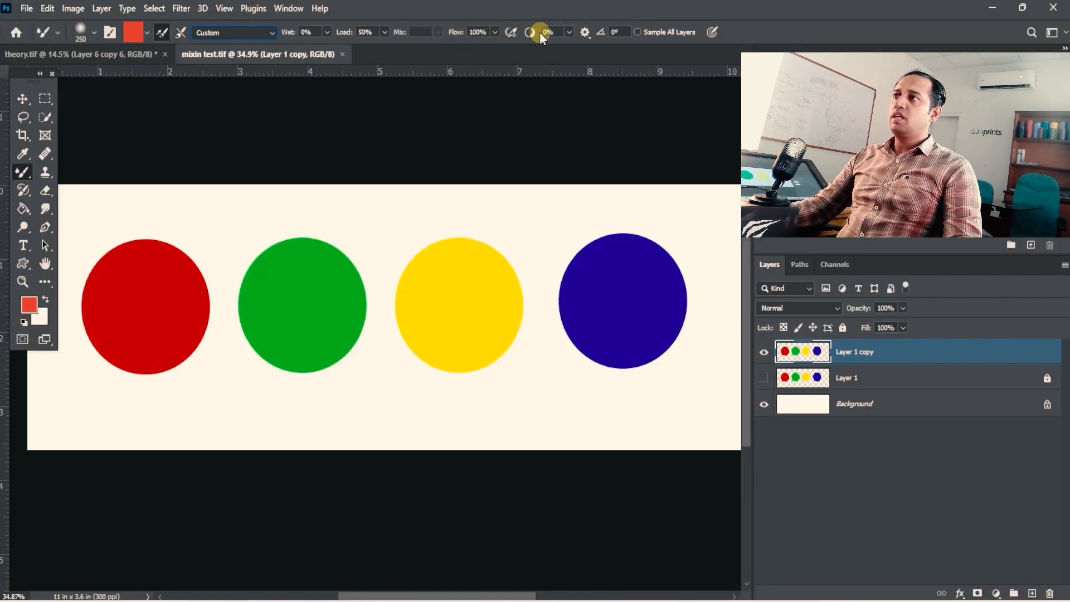
click(567, 31)
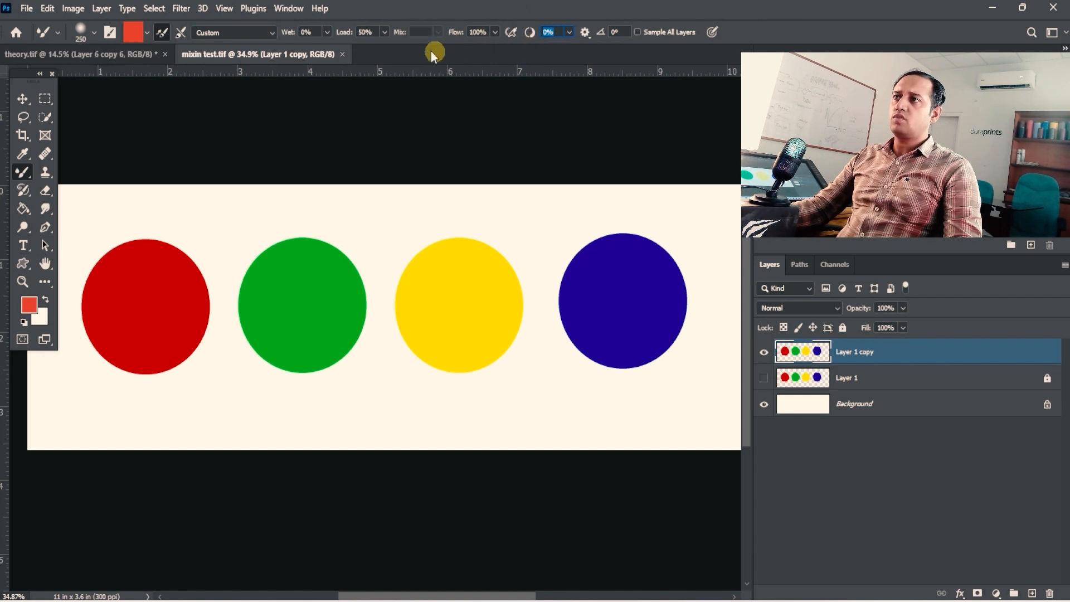
click(383, 32)
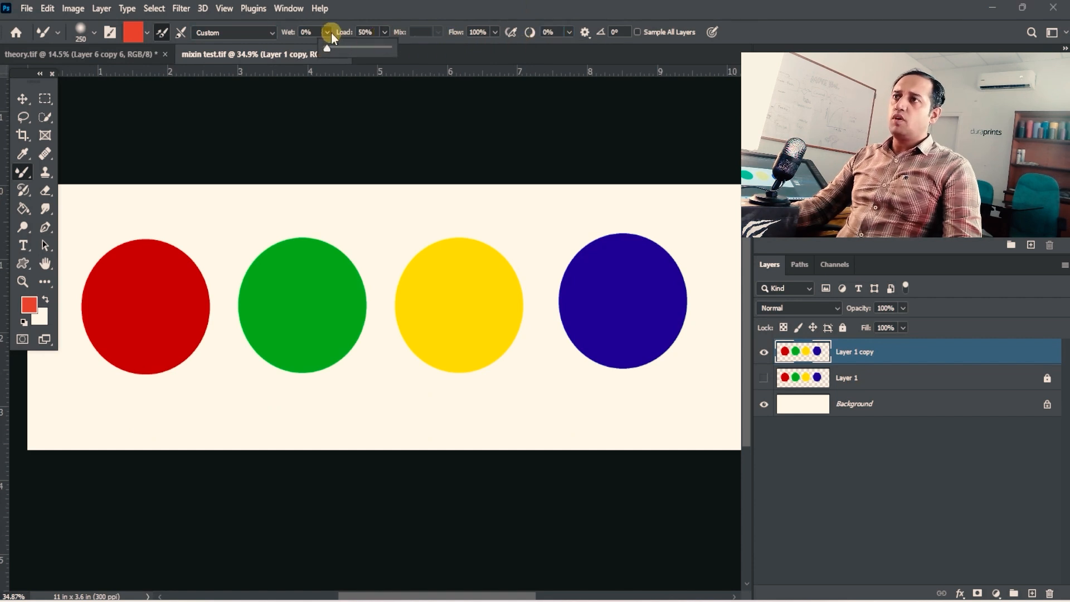
click(395, 17)
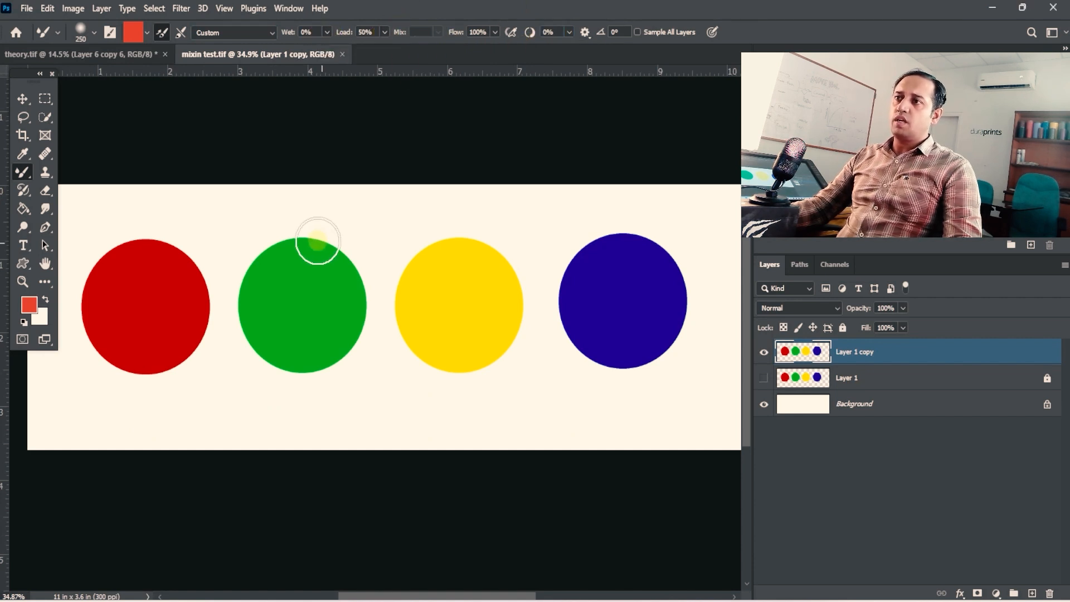
- Sample the red circle's colour into the Mixer Brush and paint a stroke across the green circle's upper right part
click(168, 258)
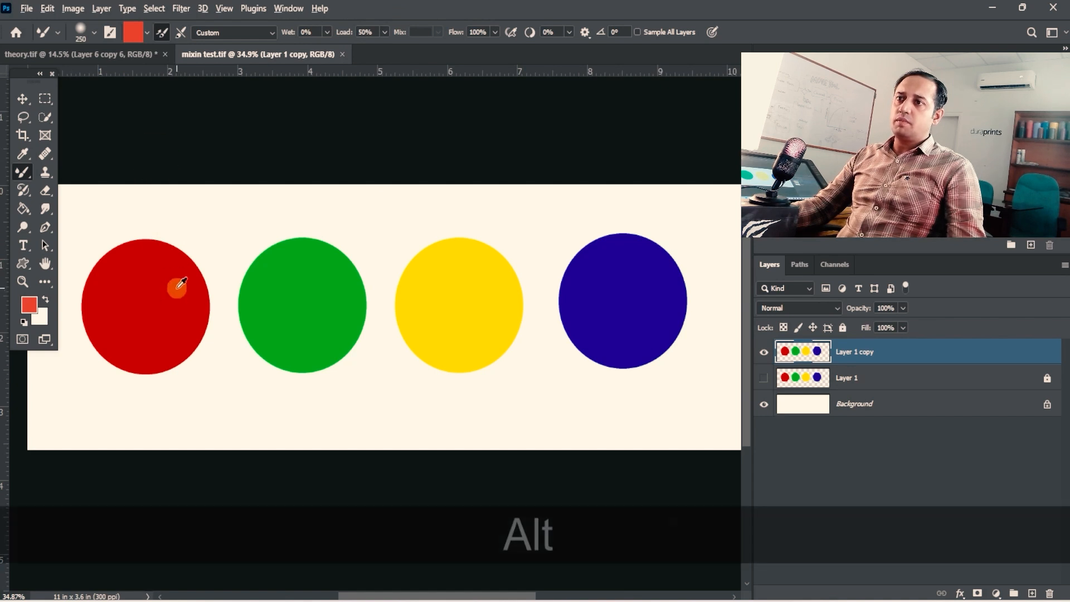
alt+click(174, 282)
mouse_move(342, 262)
mouse_down()
mouse_move(344, 296)
mouse_move(357, 276)
mouse_move(349, 261)
mouse_move(313, 263)
mouse_move(279, 244)
mouse_up()
ctrl+click(301, 262)
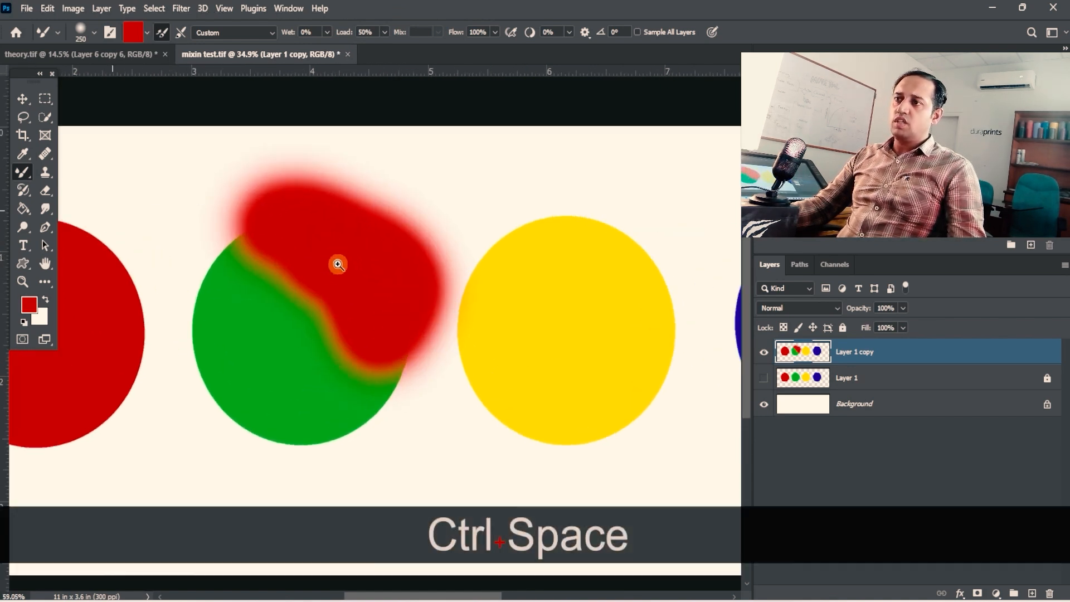
- Undo the red stroke over the green circle and reduce the brush size to 100
key(ctrl+z)
key(bracketleft)
key(bracketleft)
key(bracketleft)
key(bracketleft)
key(bracketleft)
key(bracketleft)
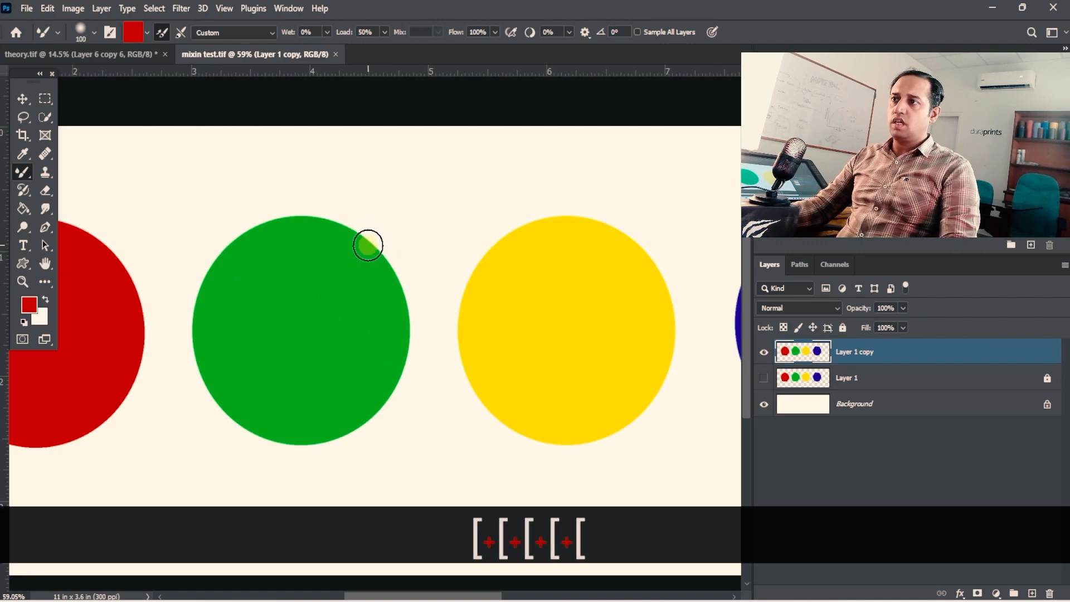
- Try red Mixer Brush strokes at 0% Wet across the green circle and around the yellow circle's right edge
mouse_move(370, 243)
mouse_down()
mouse_move(288, 201)
mouse_move(212, 249)
mouse_move(201, 379)
mouse_up()
key(ctrl+z)
mouse_move(513, 233)
mouse_down()
mouse_move(469, 254)
mouse_move(438, 306)
mouse_move(498, 429)
mouse_move(550, 448)
mouse_move(638, 442)
mouse_move(679, 367)
mouse_move(686, 293)
mouse_up()
drag(686, 292, 511, 355)
key(ctrl+z)
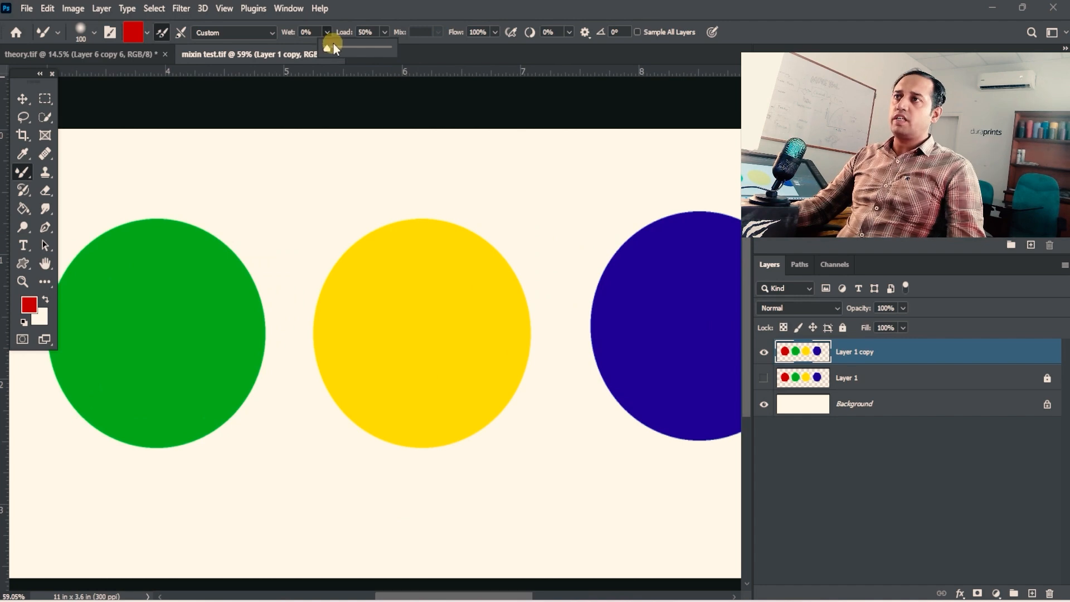
- Raise Wet to 16% and paint red strokes around the yellow circle's upper and right edges
click(387, 81)
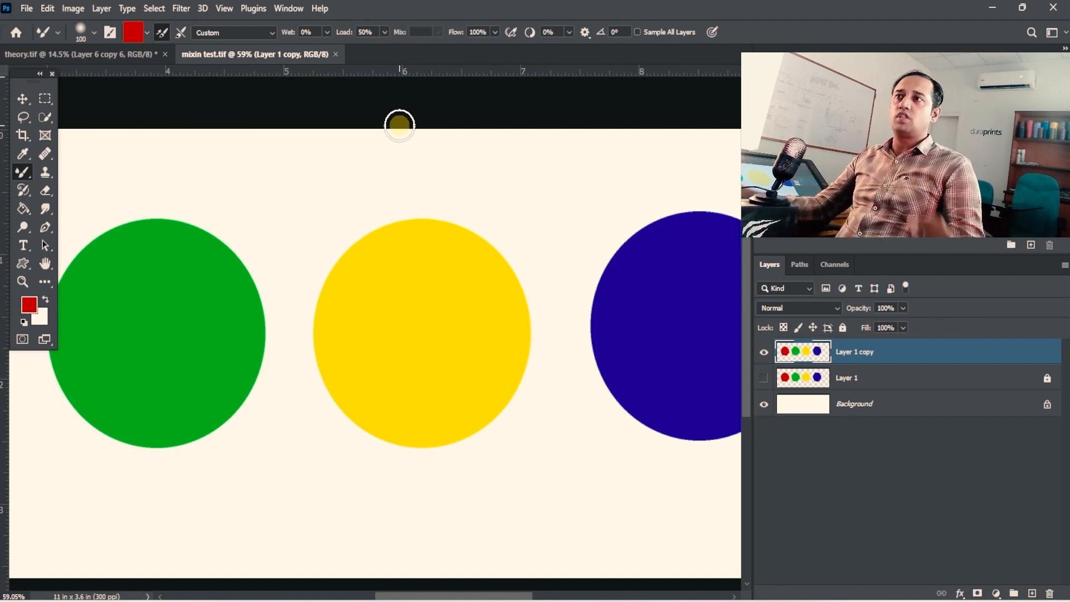
click(326, 32)
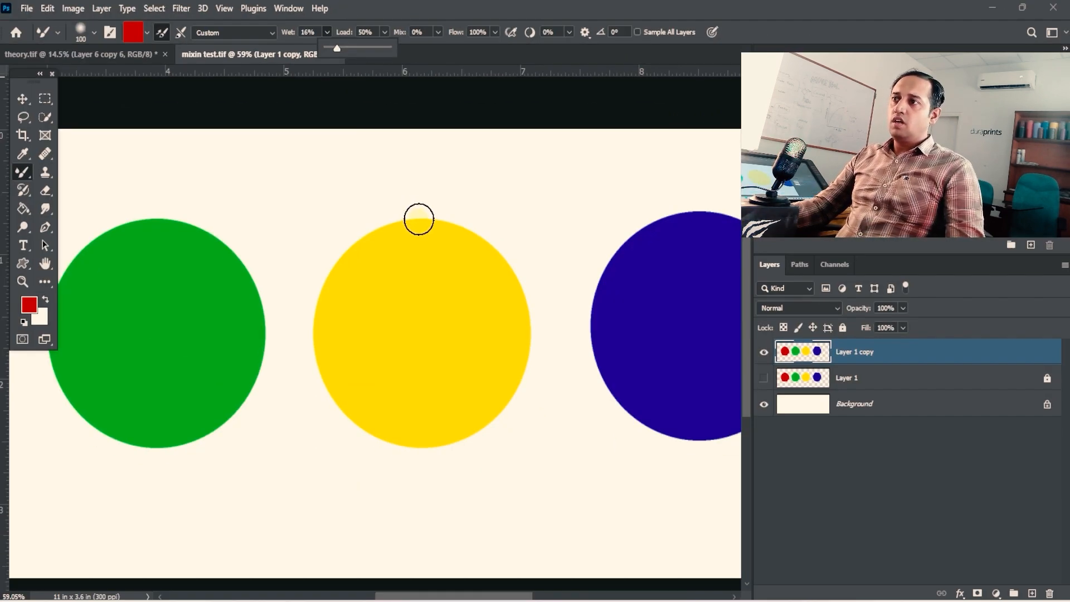
mouse_move(418, 219)
mouse_down()
mouse_move(473, 229)
mouse_move(505, 249)
mouse_move(509, 270)
mouse_move(427, 210)
mouse_move(351, 234)
mouse_move(325, 251)
mouse_move(315, 276)
mouse_up()
mouse_move(516, 301)
mouse_down()
mouse_move(530, 331)
mouse_move(518, 320)
mouse_move(535, 317)
mouse_move(503, 354)
mouse_move(518, 342)
mouse_move(488, 290)
mouse_move(511, 234)
mouse_up()
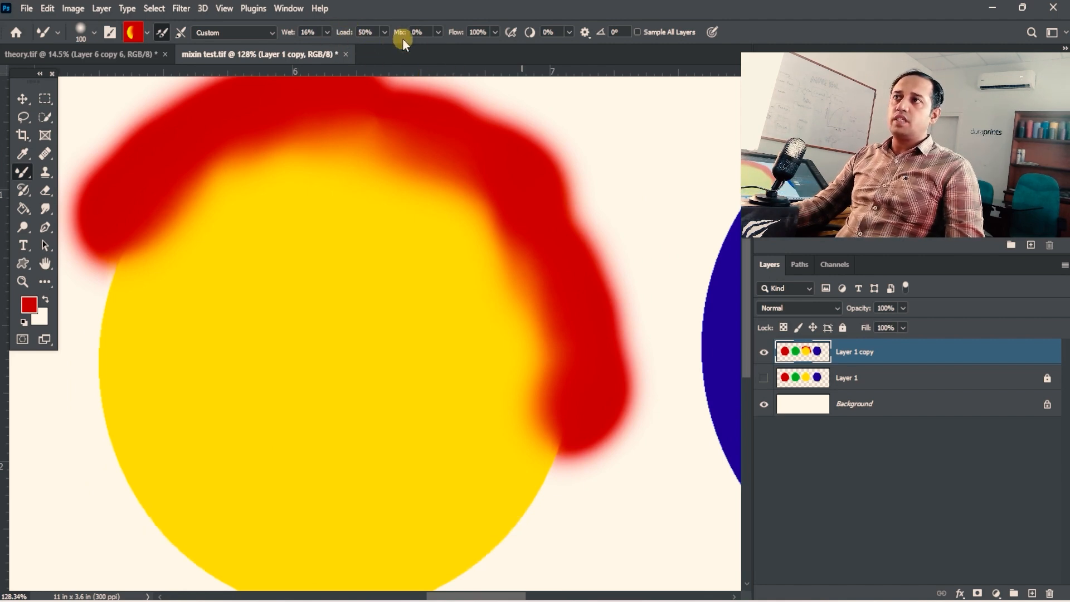
drag(401, 114, 403, 136)
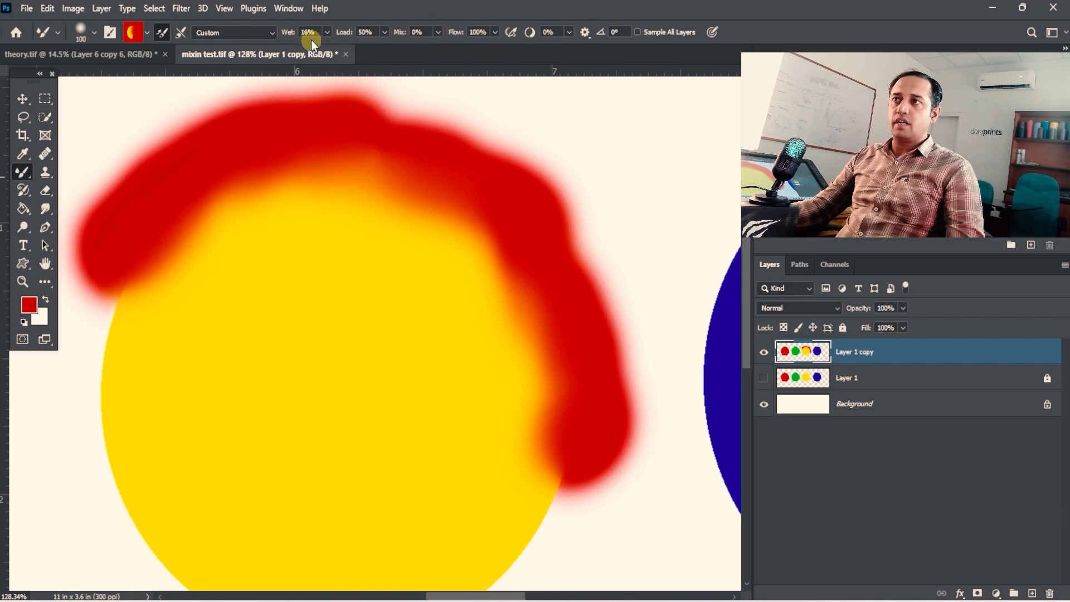
- Set Wet to 13% and Mix to 47%, and paint along the inner side of the red band on the yellow circle
click(326, 32)
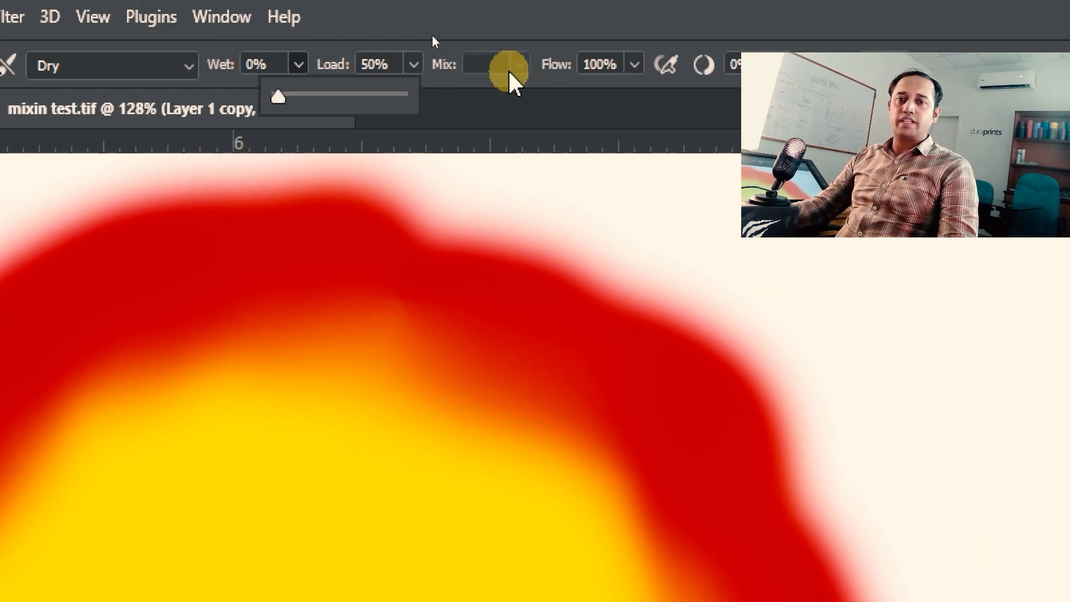
click(294, 96)
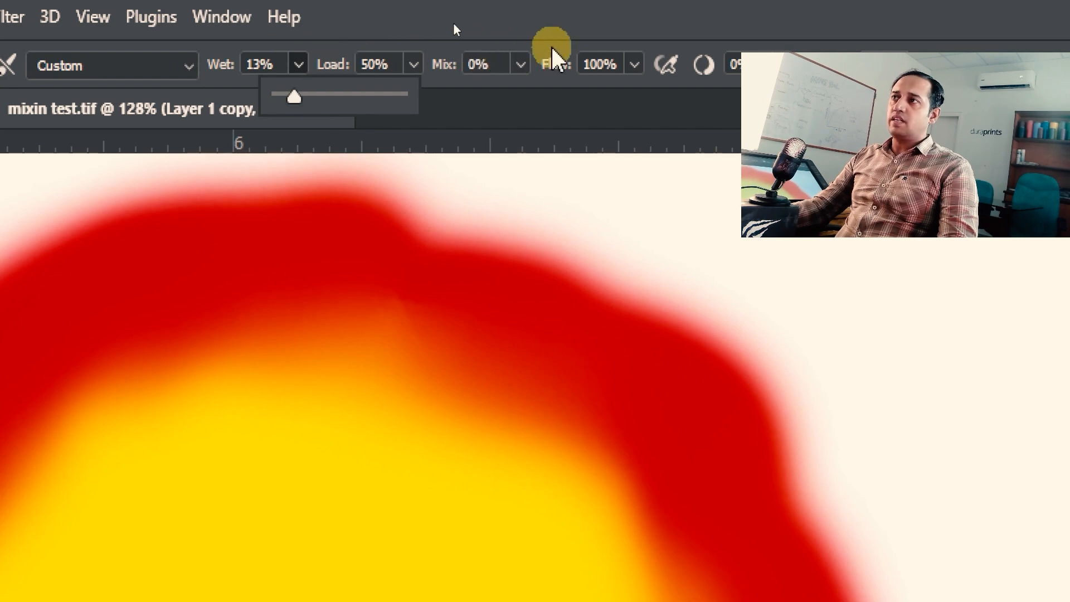
click(520, 64)
drag(527, 101, 580, 100)
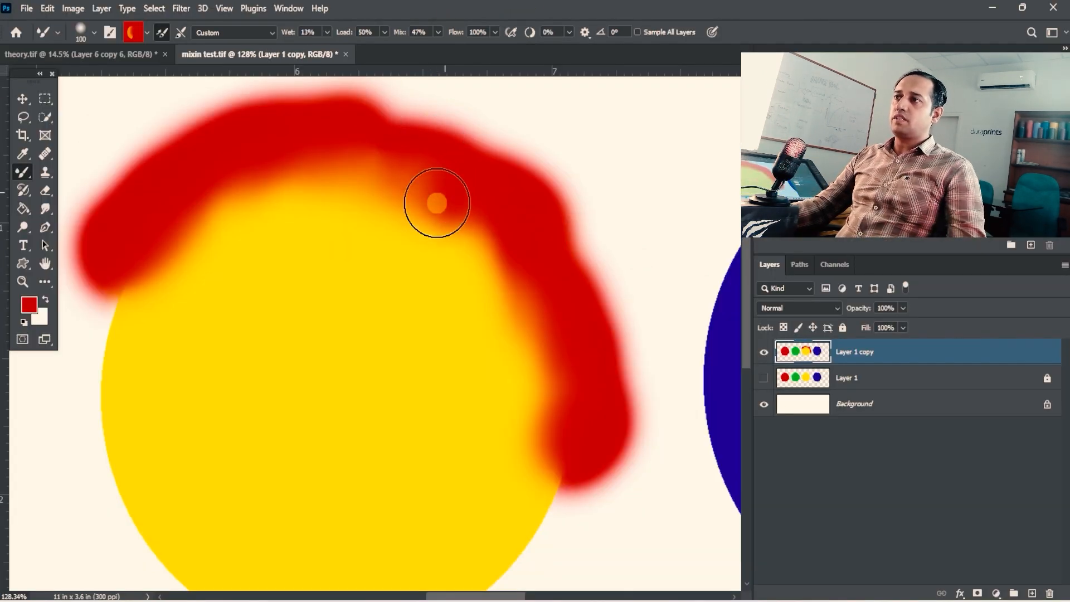
mouse_move(437, 204)
mouse_down()
mouse_move(306, 191)
mouse_move(132, 263)
mouse_up()
mouse_move(417, 228)
mouse_down()
mouse_move(454, 233)
mouse_move(491, 273)
mouse_move(520, 340)
mouse_move(549, 468)
mouse_up()
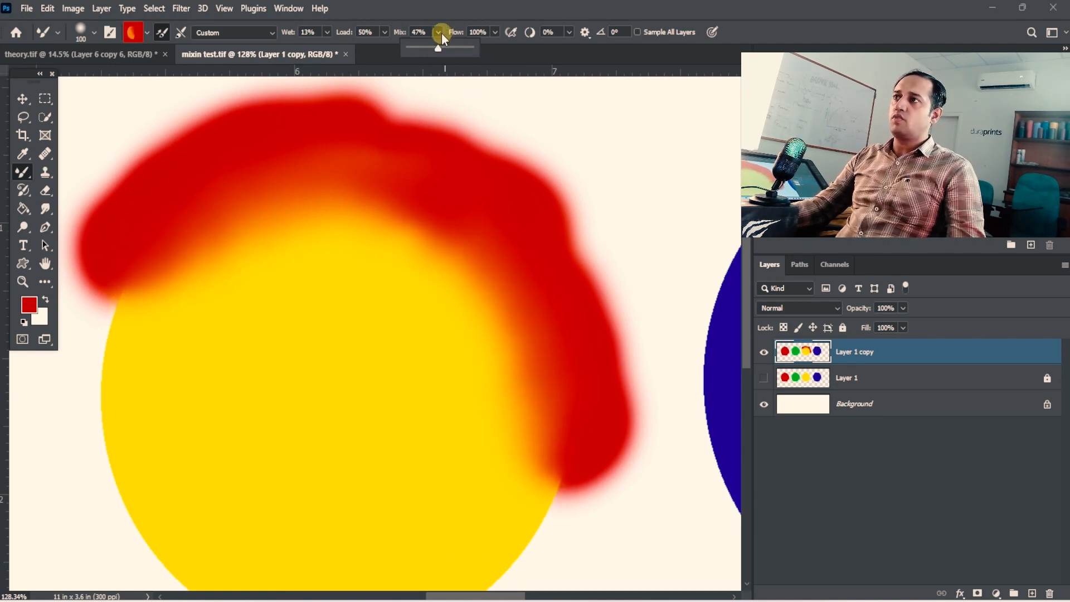
- Raise Mix to 77% and blend the red band further into the yellow circle
drag(438, 48, 456, 49)
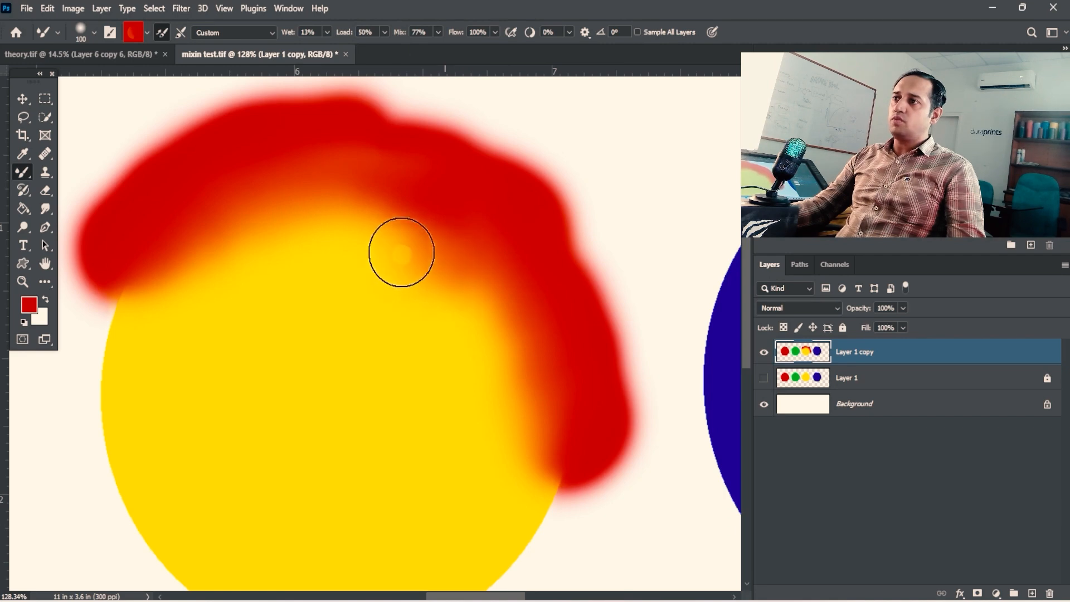
mouse_move(402, 252)
mouse_down()
mouse_move(325, 239)
mouse_move(263, 274)
mouse_move(184, 291)
mouse_up()
key(space)
mouse_move(397, 310)
mouse_down()
mouse_move(408, 239)
mouse_move(466, 265)
mouse_move(492, 329)
mouse_move(399, 211)
mouse_move(425, 284)
mouse_move(507, 406)
mouse_move(433, 328)
mouse_up()
- Examine the blended red and yellow area, both close up and with all four circles in view
key(ctrl+alt+space)
mouse_move(454, 333)
mouse_down()
mouse_move(406, 294)
mouse_move(402, 267)
mouse_move(344, 258)
mouse_move(381, 260)
mouse_move(468, 333)
mouse_up()
key(ctrl+space)
drag(427, 278, 396, 275)
key(ctrl+space)
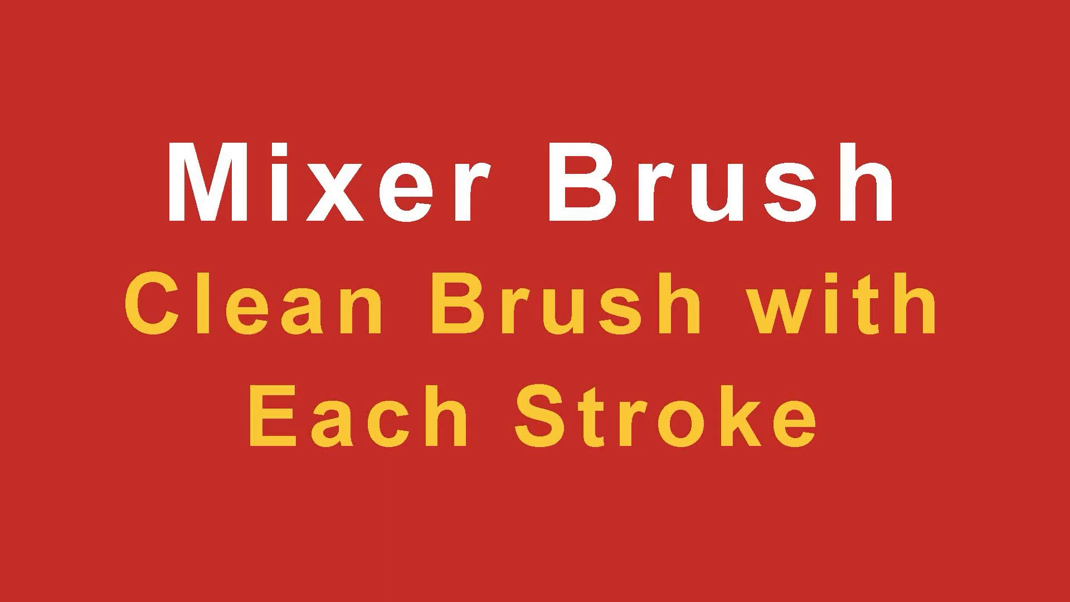
key(ctrl+space)
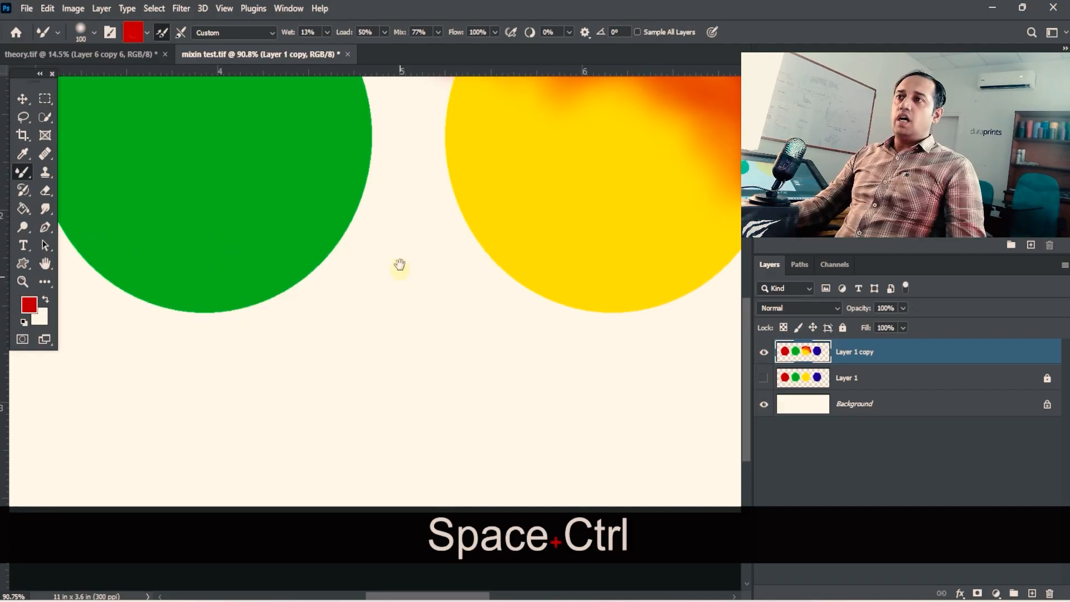
drag(399, 263, 390, 256)
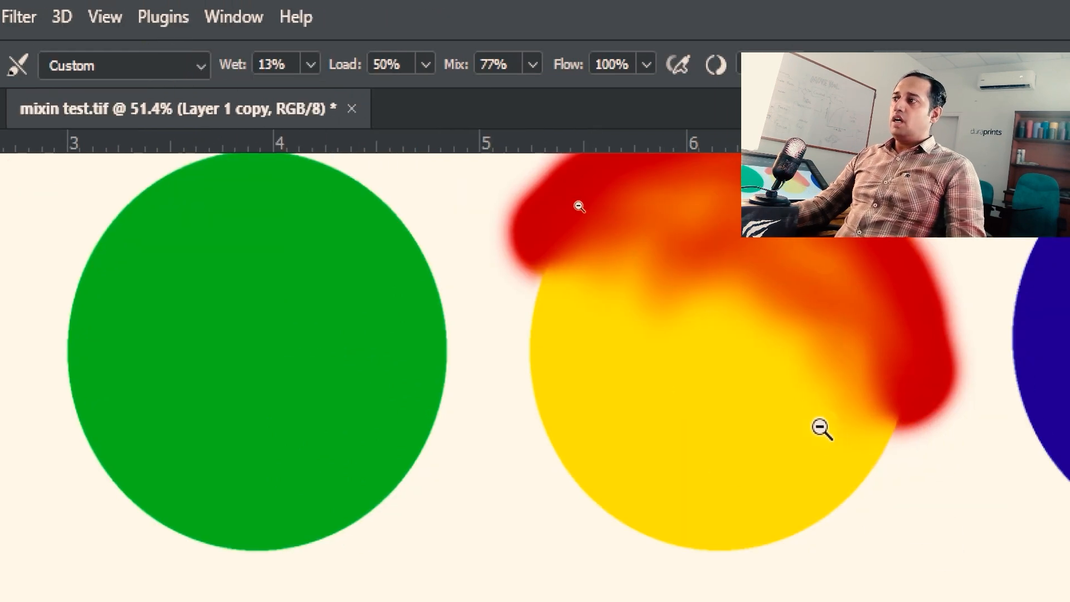
drag(822, 429, 744, 373)
drag(736, 368, 472, 352)
drag(548, 349, 499, 338)
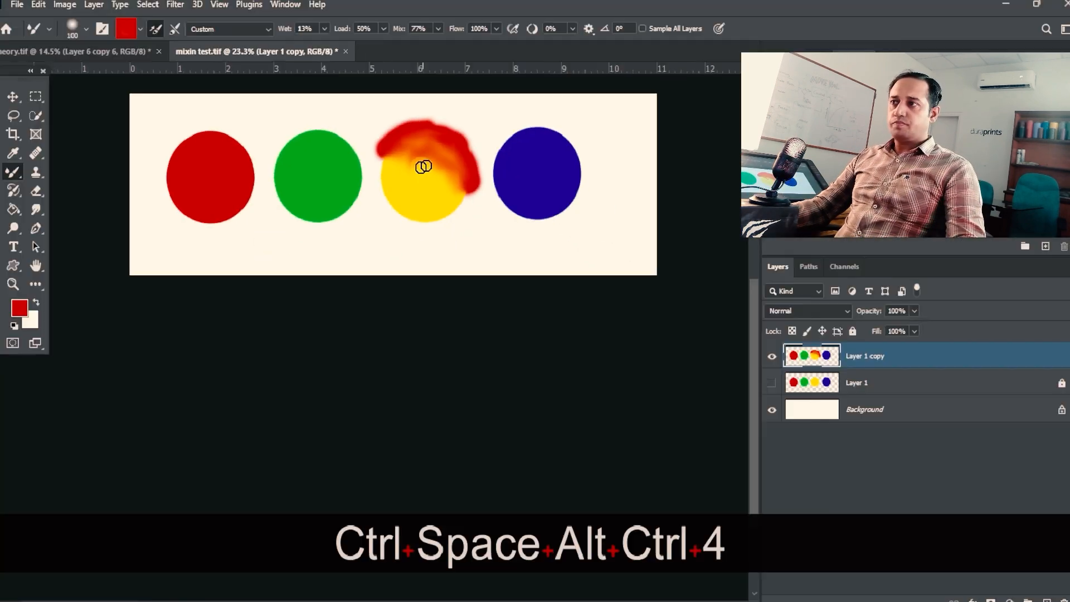
drag(536, 238, 579, 371)
drag(461, 186, 418, 184)
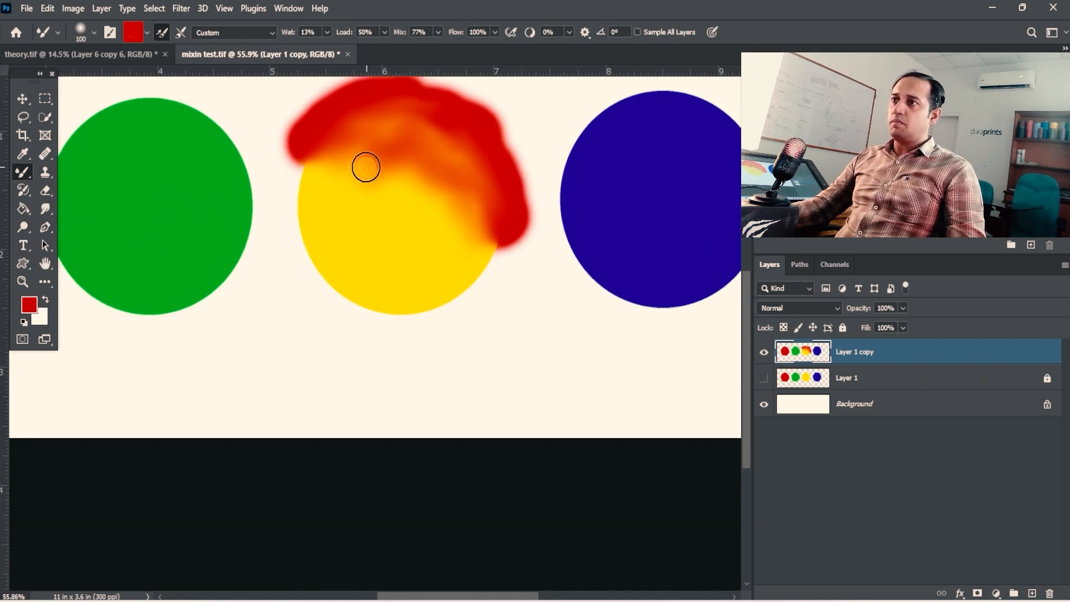
- Paint a red stroke down the yellow circle's left edge with Mix at 77%
mouse_move(310, 166)
mouse_down()
mouse_move(322, 180)
mouse_move(298, 199)
mouse_move(325, 211)
mouse_move(304, 228)
mouse_move(320, 219)
mouse_move(301, 195)
mouse_move(338, 190)
mouse_up()
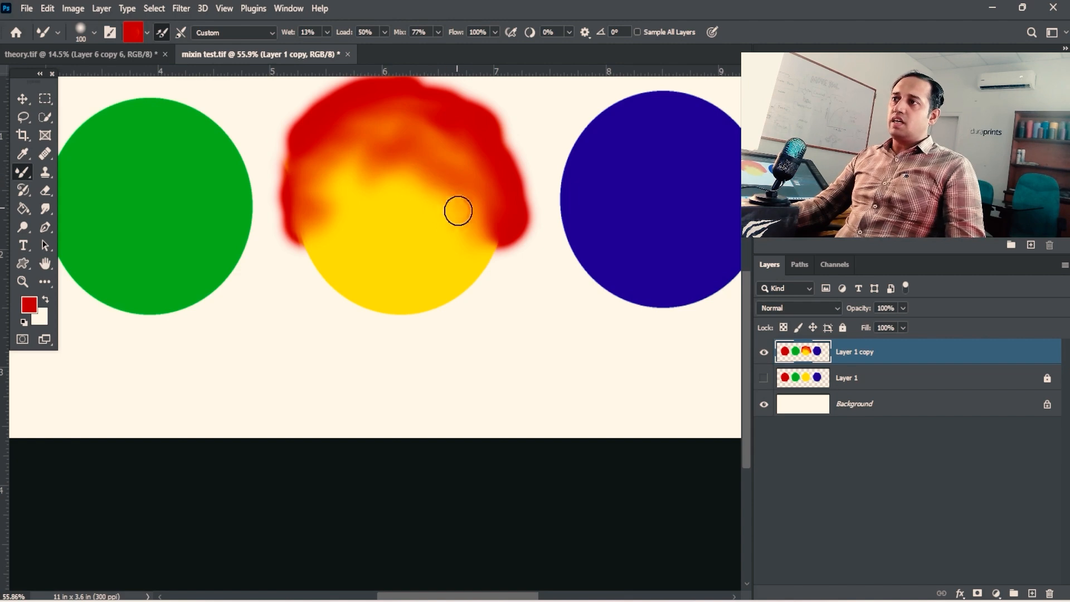
key(space)
drag(458, 211, 462, 219)
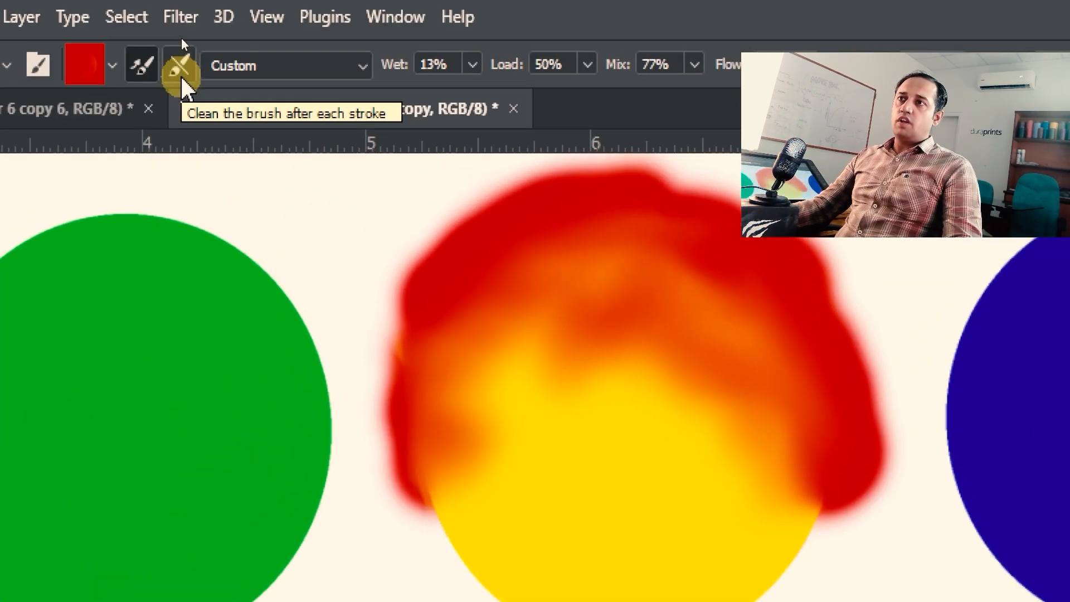
- Turn on brush cleaning after each stroke and paint red along the yellow circle's lower left edge and below the gap beside the blue circle
click(182, 78)
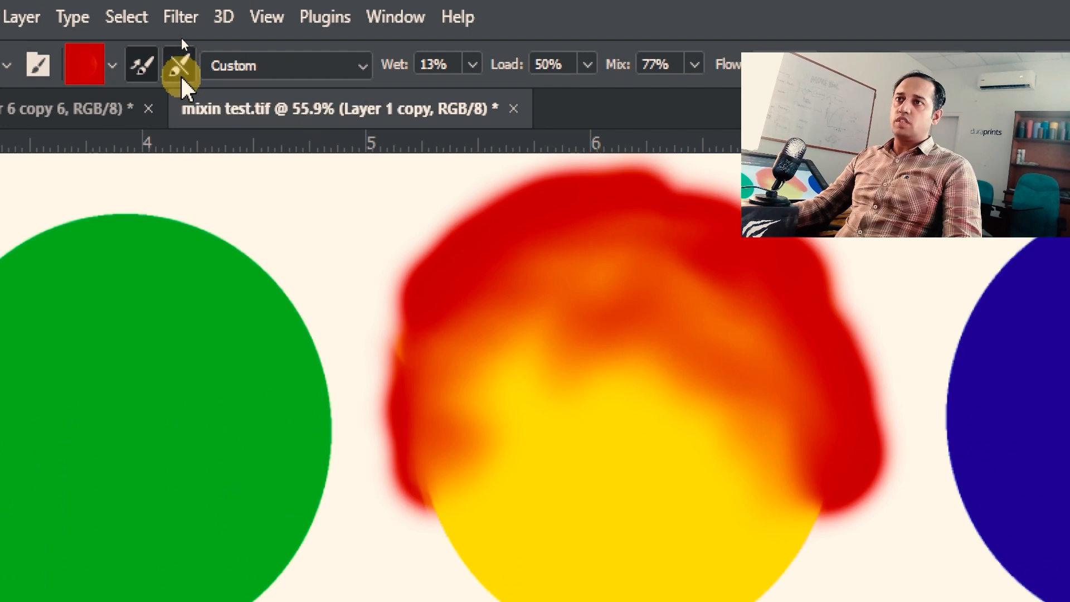
mouse_move(312, 263)
mouse_down()
mouse_move(351, 316)
mouse_move(403, 316)
mouse_move(291, 279)
mouse_up()
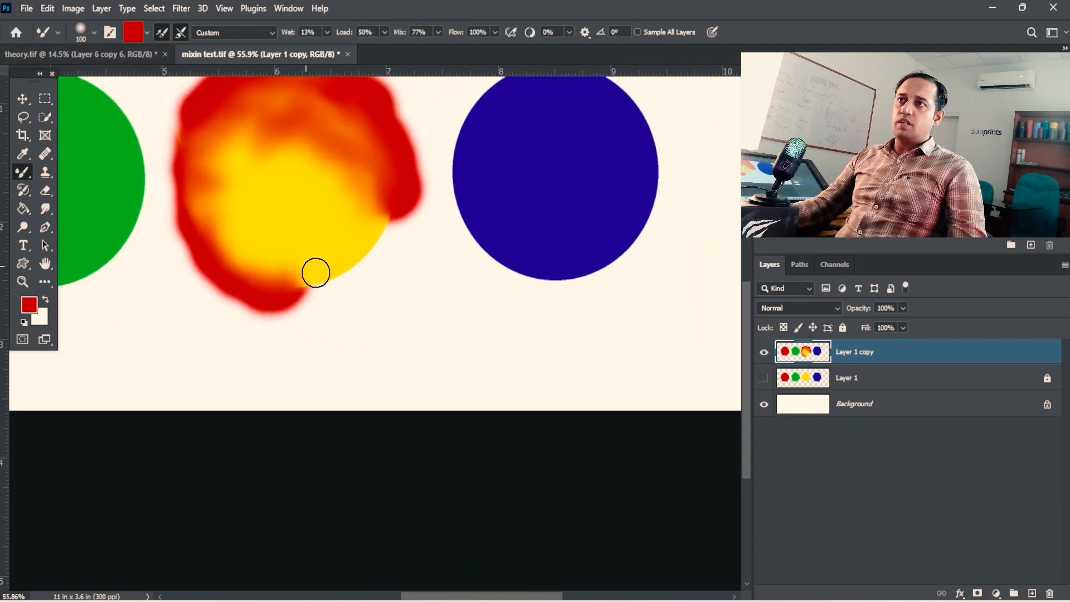
mouse_move(366, 295)
mouse_down()
mouse_move(501, 347)
mouse_move(463, 348)
mouse_move(394, 319)
mouse_move(501, 343)
mouse_move(387, 311)
mouse_move(507, 356)
mouse_up()
- Hide the Background layer and undo a trial stroke along the upper edge of the separate red stroke
drag(462, 318, 392, 307)
click(766, 409)
drag(507, 353, 427, 341)
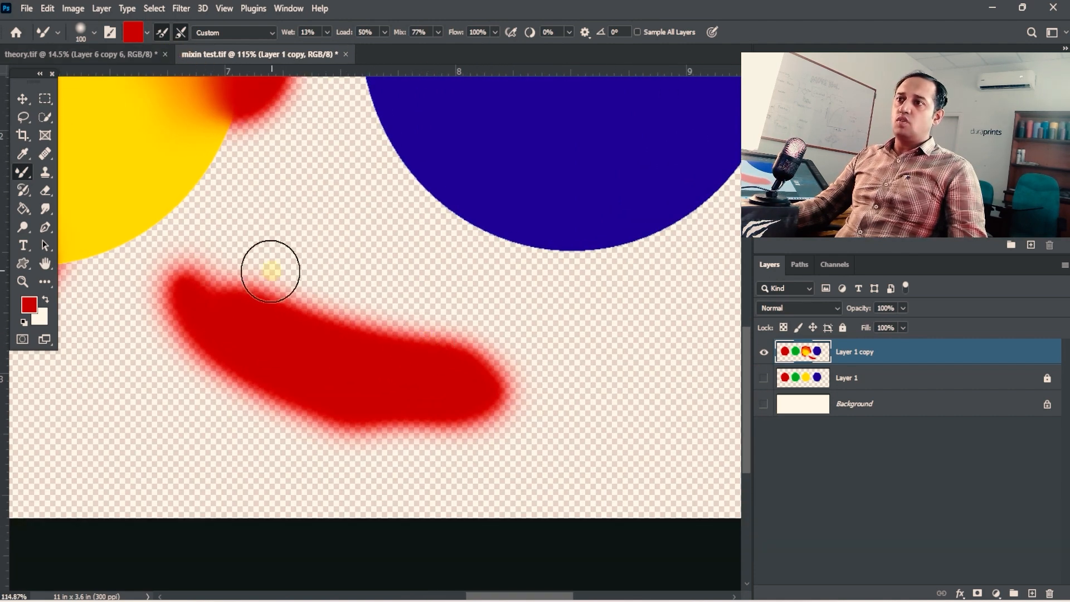
mouse_move(270, 271)
mouse_down()
mouse_move(301, 299)
mouse_move(342, 306)
mouse_up()
key(ctrl+z)
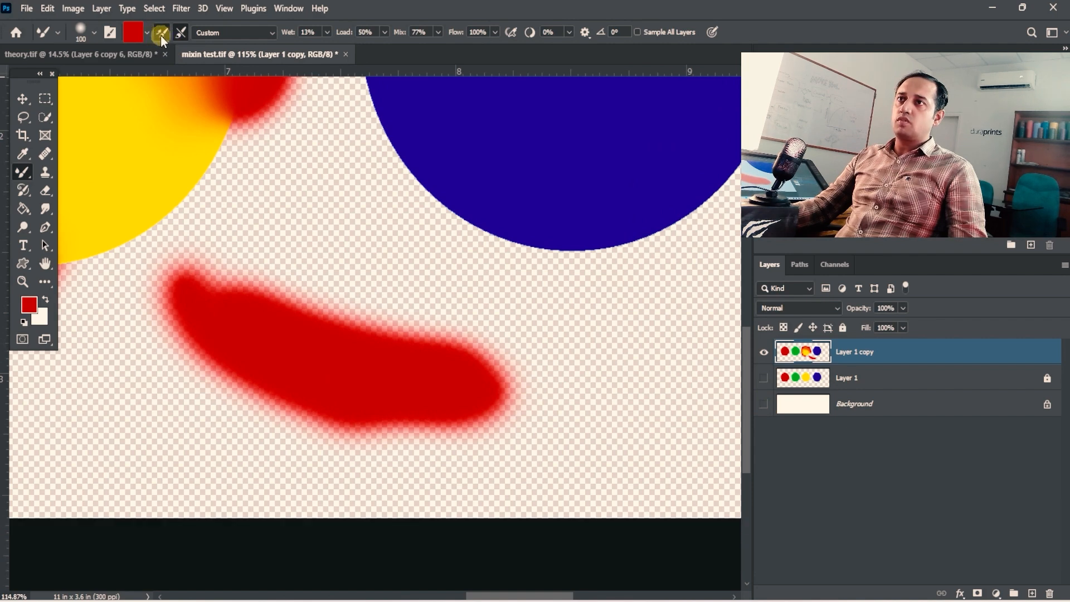
- Empty the brush with automatic loading turned off and smear the upper edge of the separate red stroke
click(147, 32)
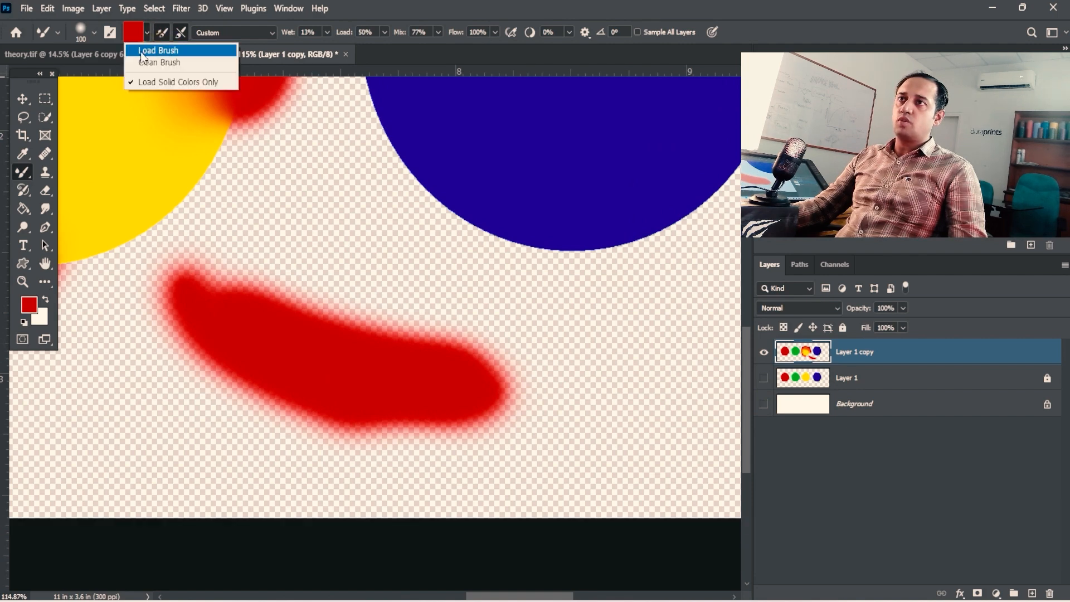
click(142, 51)
click(164, 35)
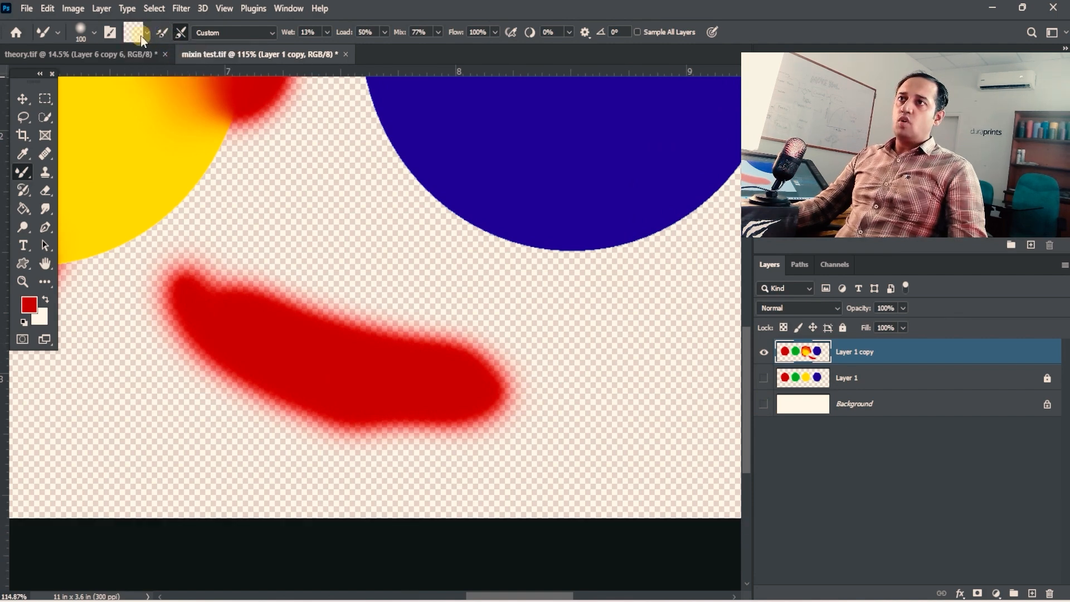
mouse_move(282, 296)
mouse_down()
mouse_move(306, 313)
mouse_move(334, 303)
mouse_move(377, 316)
mouse_move(306, 286)
mouse_up()
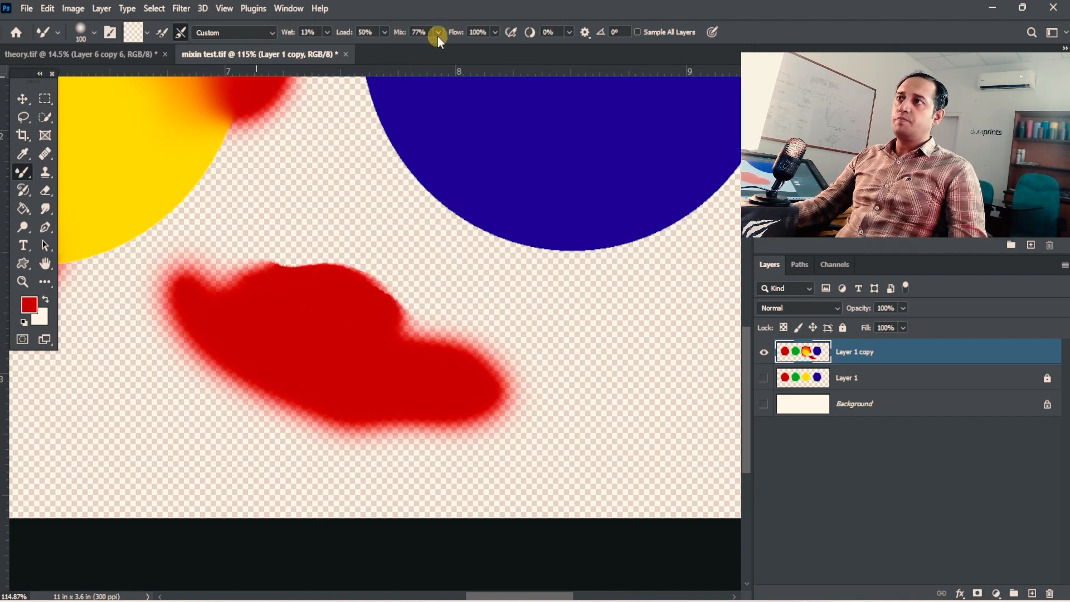
- Set Mix to 100% and Wet to 59%, and smear the red patch outward with the empty brush
drag(437, 35, 464, 48)
click(329, 32)
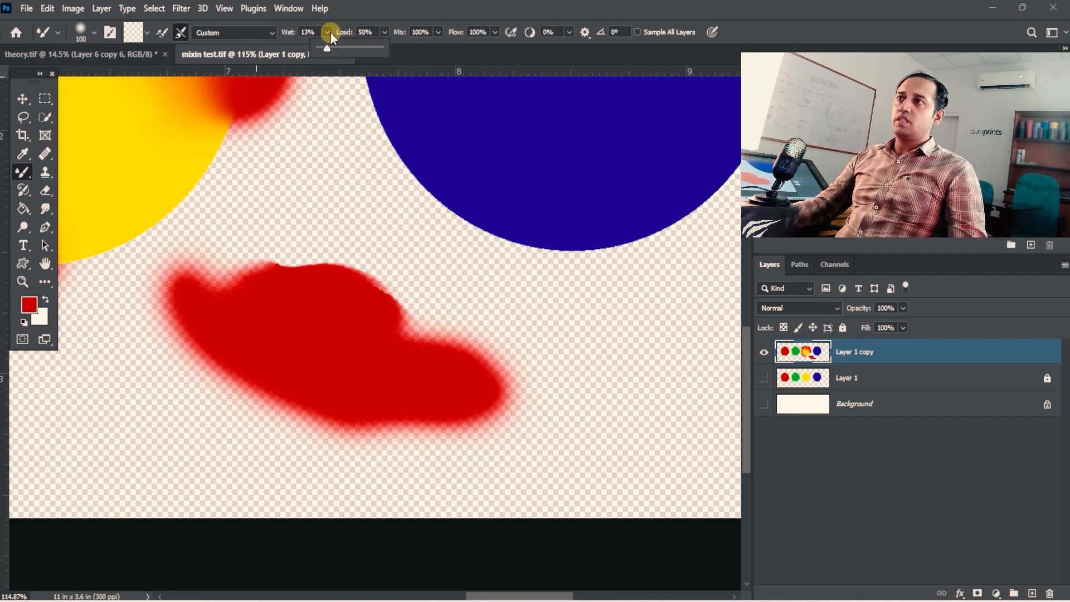
drag(328, 48, 353, 47)
mouse_move(339, 306)
mouse_down()
mouse_move(243, 382)
mouse_move(184, 384)
mouse_up()
key(space)
mouse_move(274, 430)
mouse_down()
mouse_move(249, 356)
mouse_move(296, 377)
mouse_move(426, 375)
mouse_move(487, 322)
mouse_move(459, 336)
mouse_move(407, 290)
mouse_move(387, 232)
mouse_move(315, 213)
mouse_move(253, 223)
mouse_move(232, 189)
mouse_move(242, 237)
mouse_up()
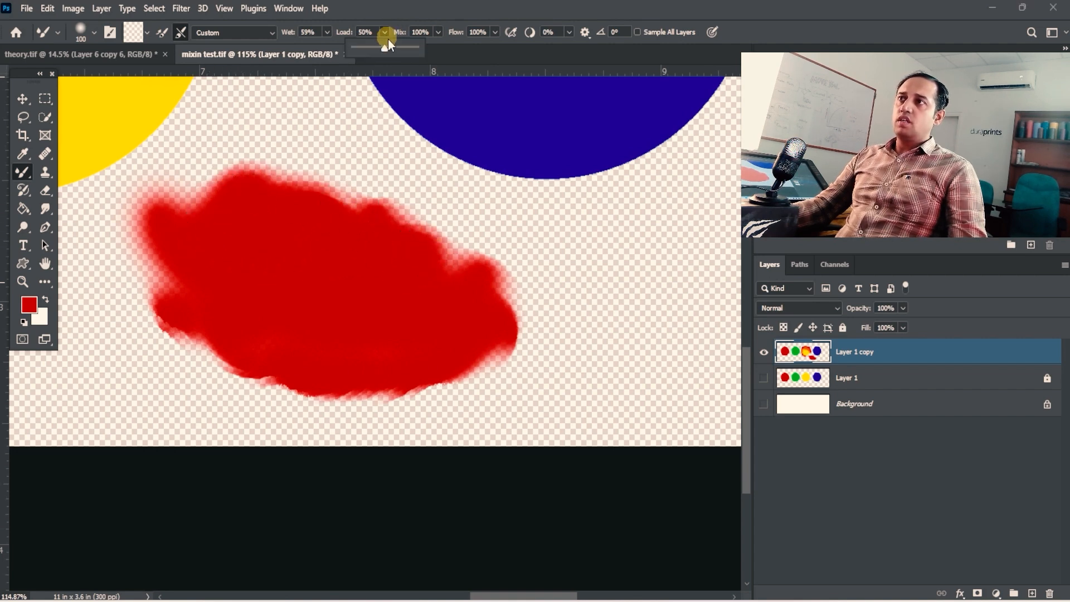
- Raise Wet to 100% and spread the red patch's right and upper edges with the empty brush
double_click(462, 18)
double_click(476, 160)
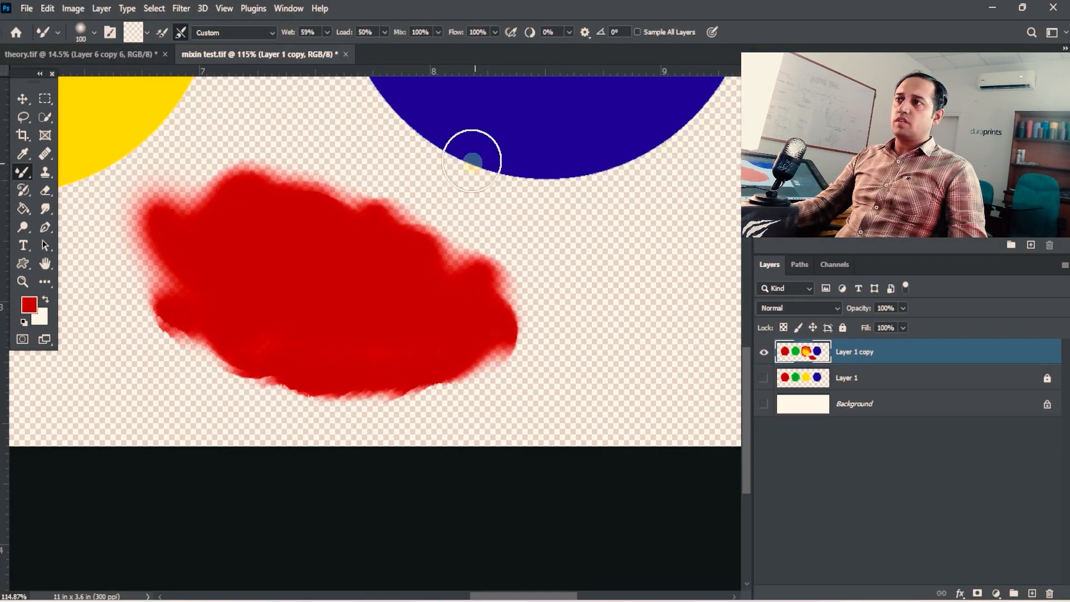
click(328, 32)
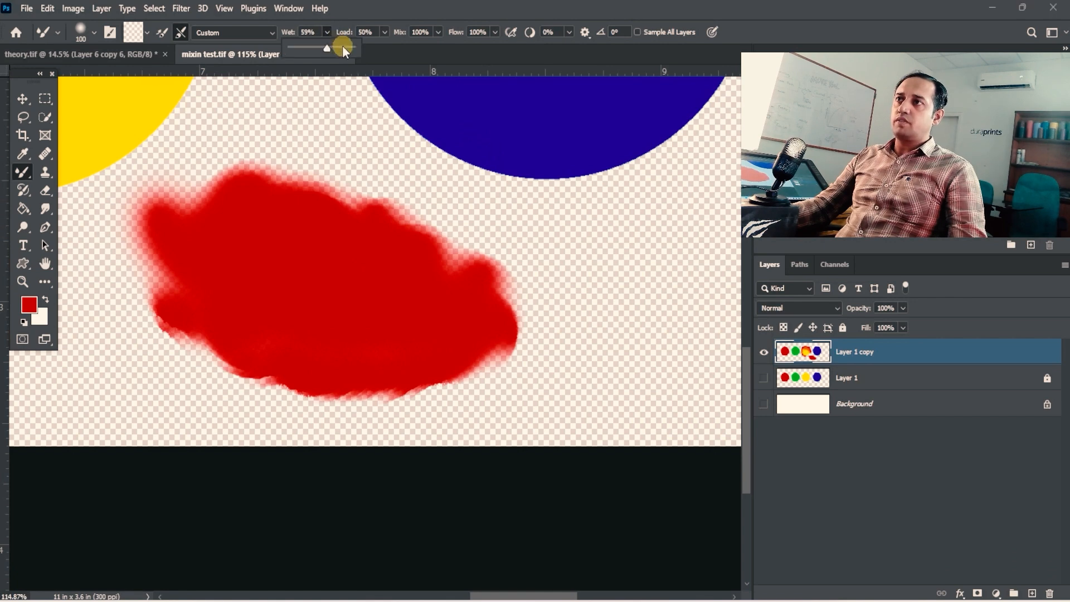
drag(343, 46, 359, 47)
mouse_move(480, 290)
mouse_down()
mouse_move(528, 294)
mouse_move(530, 353)
mouse_move(411, 390)
mouse_move(227, 377)
mouse_move(184, 358)
mouse_move(281, 403)
mouse_move(485, 397)
mouse_move(547, 339)
mouse_move(516, 270)
mouse_move(403, 257)
mouse_move(320, 212)
mouse_move(301, 185)
mouse_up()
key(space)
mouse_move(272, 212)
mouse_down()
mouse_move(373, 232)
mouse_move(335, 178)
mouse_move(267, 241)
mouse_move(242, 228)
mouse_up()
- Smear the red patch's lower edge outward with the empty Mixer Brush at 100% Wet and 100% Mix
click(181, 34)
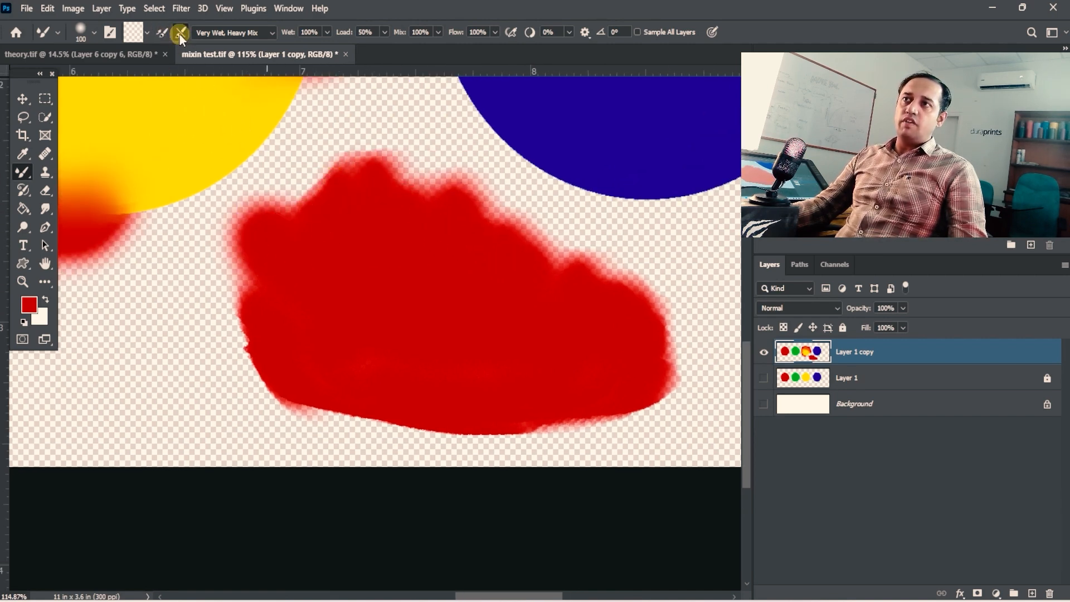
mouse_move(288, 355)
mouse_down()
mouse_move(255, 399)
mouse_move(237, 354)
mouse_move(321, 379)
mouse_move(360, 404)
mouse_move(348, 423)
mouse_move(379, 432)
mouse_move(624, 432)
mouse_up()
key(space)
drag(626, 381, 492, 414)
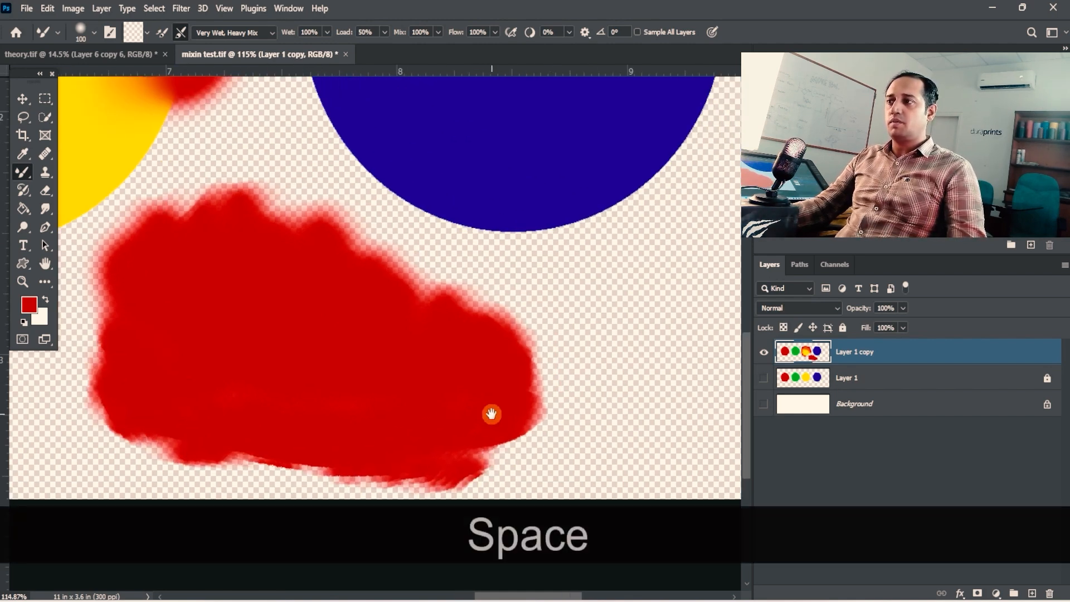
- Smear the red patch's right edge outward and turn on loading the brush after each stroke
mouse_move(527, 341)
mouse_down()
mouse_move(546, 361)
mouse_move(544, 393)
mouse_up()
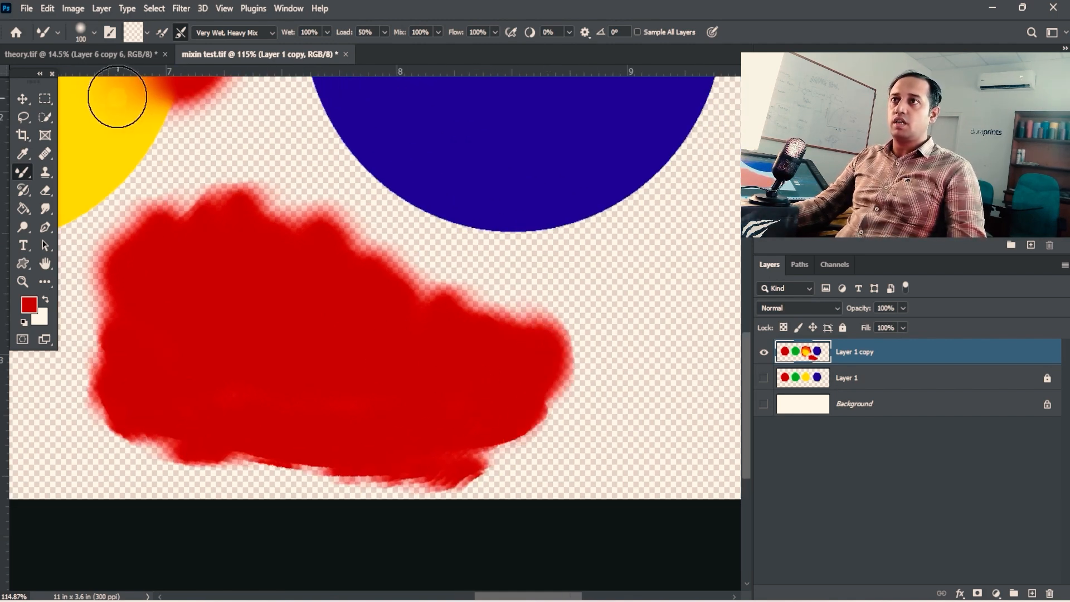
click(163, 38)
- Blend red paint into the blue circle's right and upper edges with the Mixer Brush at 100% Wet and 100% Mix
key(space)
drag(449, 296, 377, 279)
key(ctrl+alt+space)
mouse_move(489, 334)
mouse_down()
mouse_move(394, 318)
mouse_move(485, 280)
mouse_up()
drag(411, 304, 483, 281)
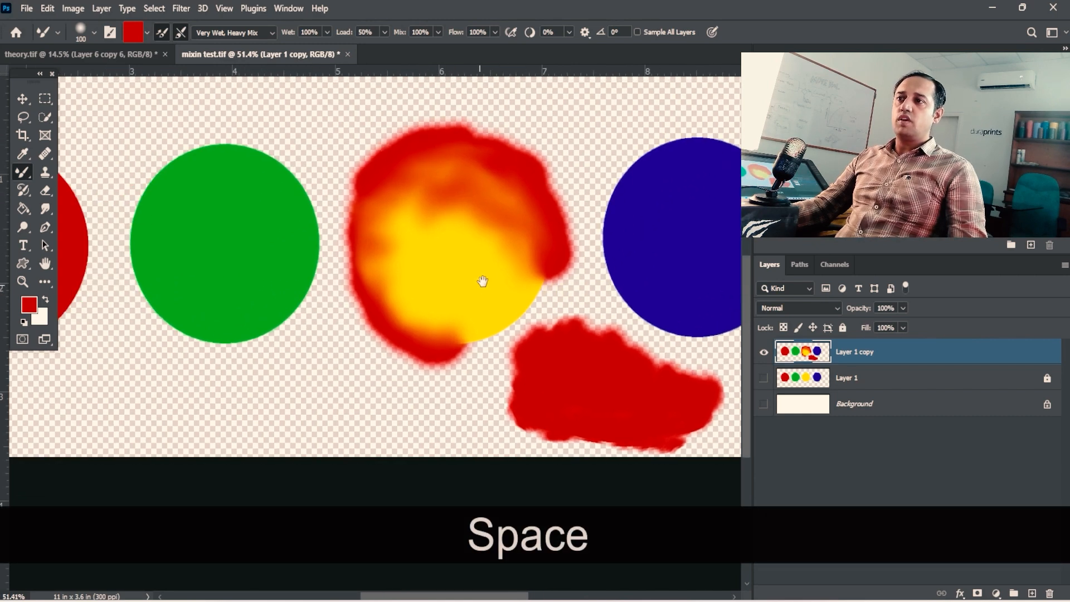
key(ctrl+space)
drag(694, 176, 490, 208)
key(space)
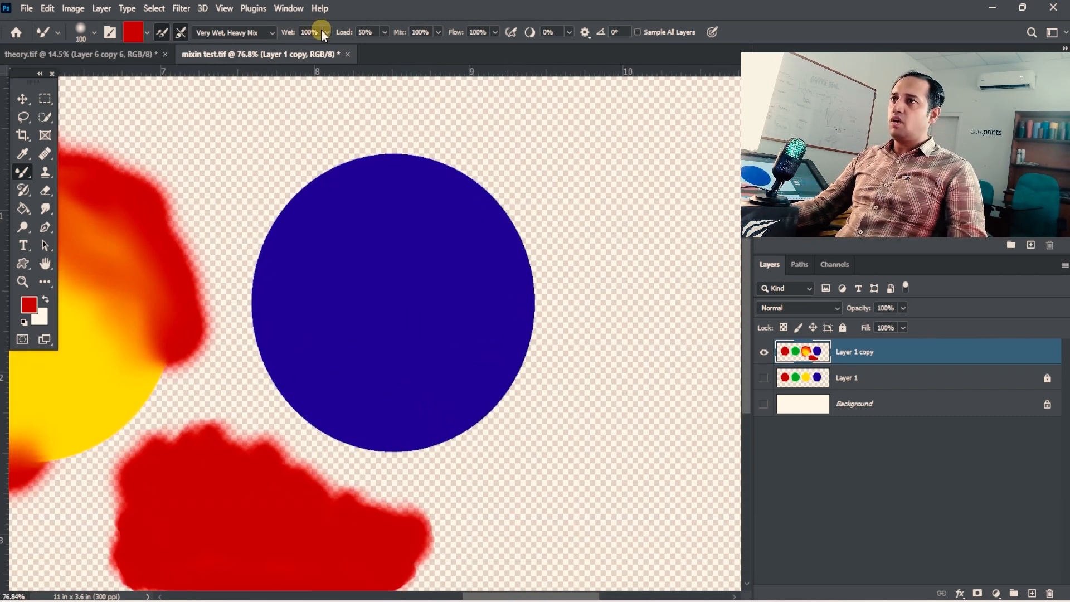
click(327, 32)
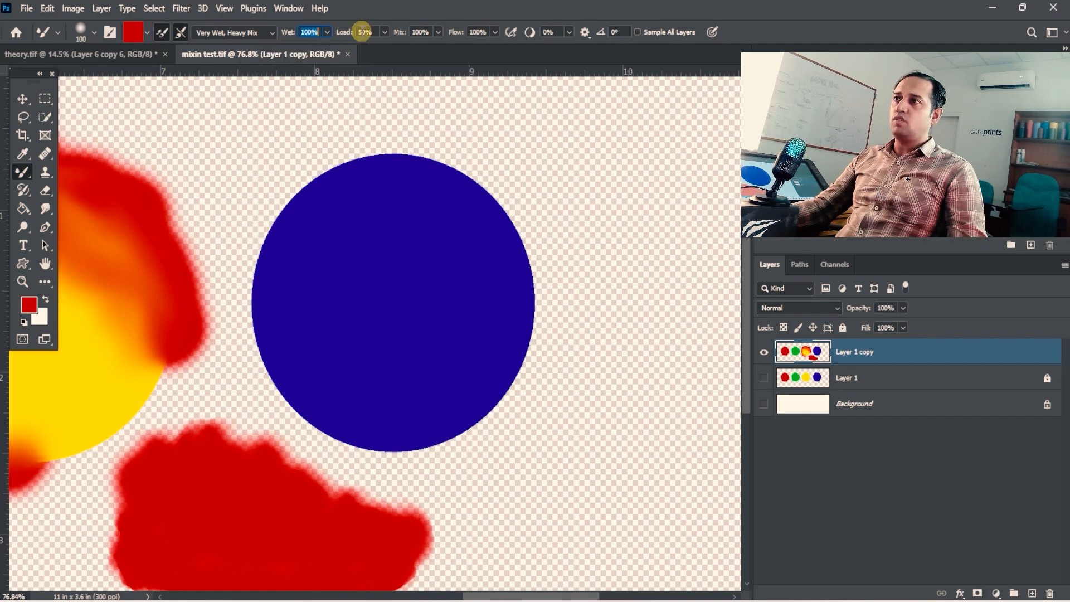
click(440, 32)
click(441, 32)
mouse_move(485, 182)
mouse_down()
mouse_move(483, 200)
mouse_move(525, 245)
mouse_move(530, 313)
mouse_move(509, 394)
mouse_move(425, 446)
mouse_up()
mouse_move(512, 234)
mouse_down()
mouse_move(440, 191)
mouse_move(421, 206)
mouse_move(398, 191)
mouse_move(401, 211)
mouse_up()
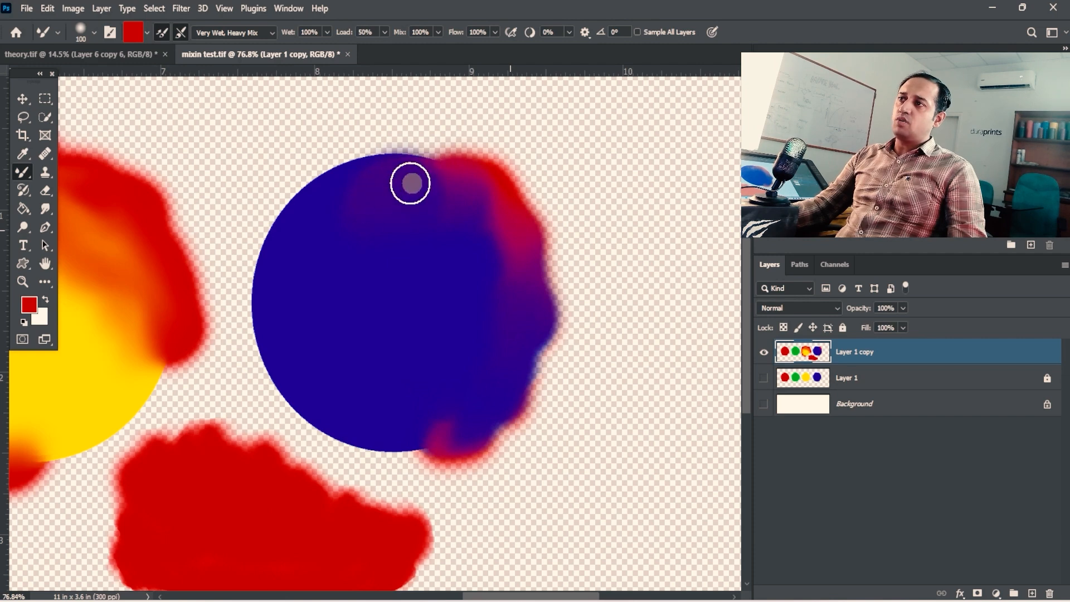
mouse_move(441, 151)
mouse_down()
mouse_move(371, 161)
mouse_move(362, 188)
mouse_move(331, 174)
mouse_move(339, 162)
mouse_move(305, 200)
mouse_move(360, 196)
mouse_up()
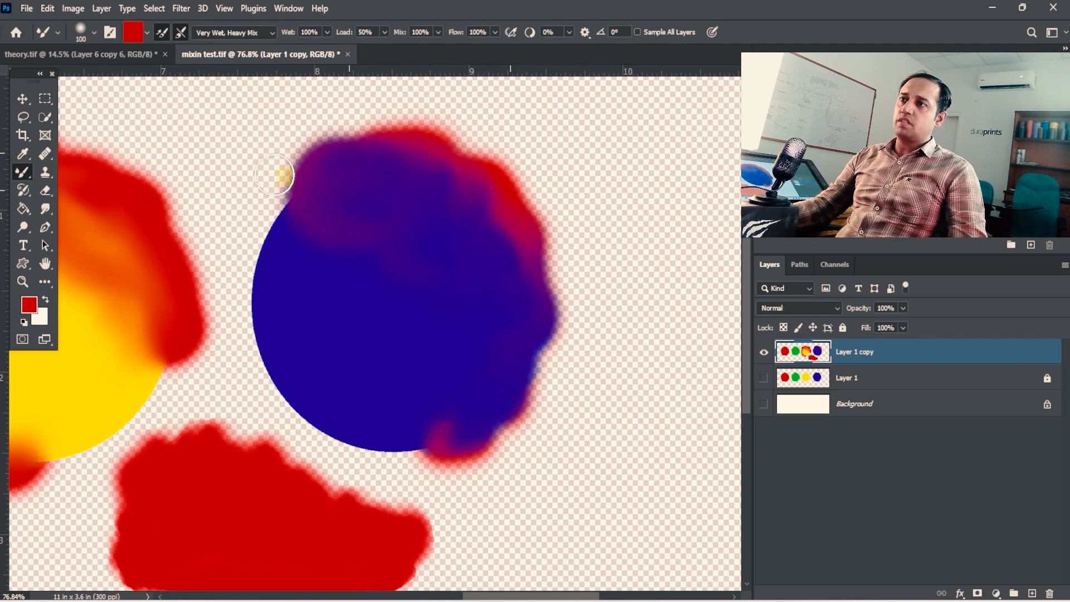
- Change the foreground colour to green and blend it into the upper-left part of the blue circle
click(23, 315)
drag(467, 416, 484, 451)
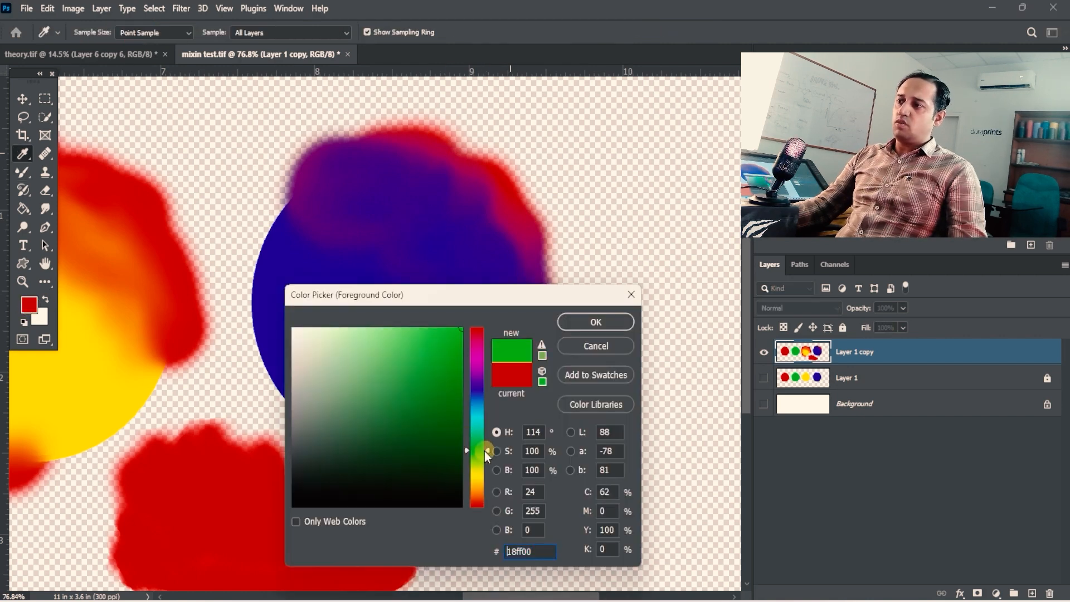
click(566, 322)
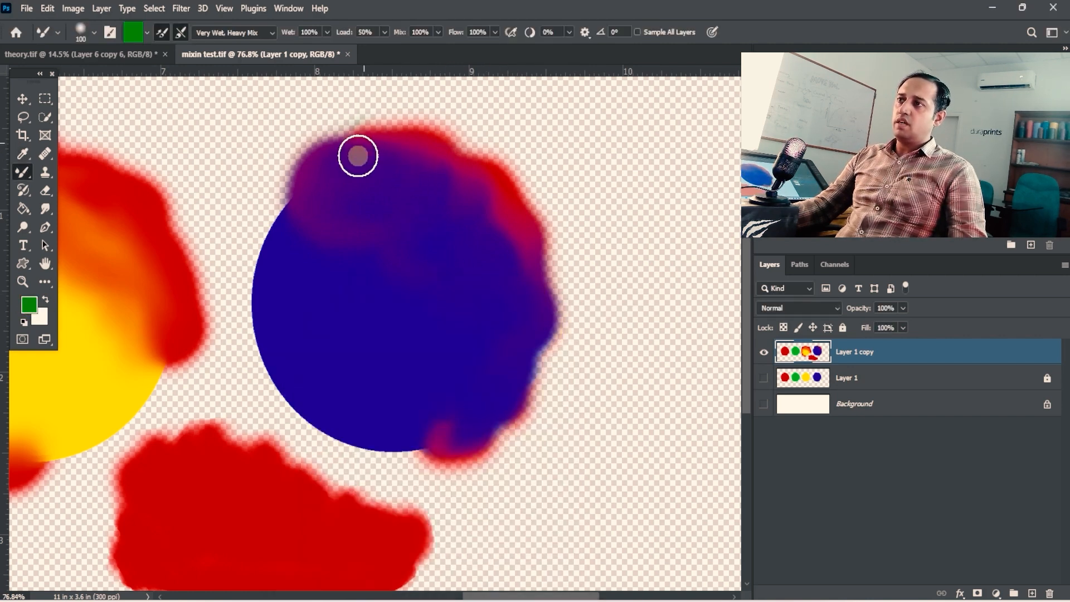
mouse_move(348, 150)
mouse_down()
mouse_move(303, 146)
mouse_move(311, 139)
mouse_move(340, 157)
mouse_move(303, 155)
mouse_move(318, 165)
mouse_move(312, 138)
mouse_move(325, 137)
mouse_move(304, 158)
mouse_move(336, 178)
mouse_move(301, 154)
mouse_move(281, 172)
mouse_move(279, 200)
mouse_move(331, 172)
mouse_move(341, 224)
mouse_move(306, 237)
mouse_move(311, 221)
mouse_move(334, 231)
mouse_move(255, 270)
mouse_move(244, 237)
mouse_move(298, 214)
mouse_move(239, 286)
mouse_move(318, 279)
mouse_move(401, 176)
mouse_move(368, 166)
mouse_move(361, 208)
mouse_move(376, 238)
mouse_move(403, 225)
mouse_up()
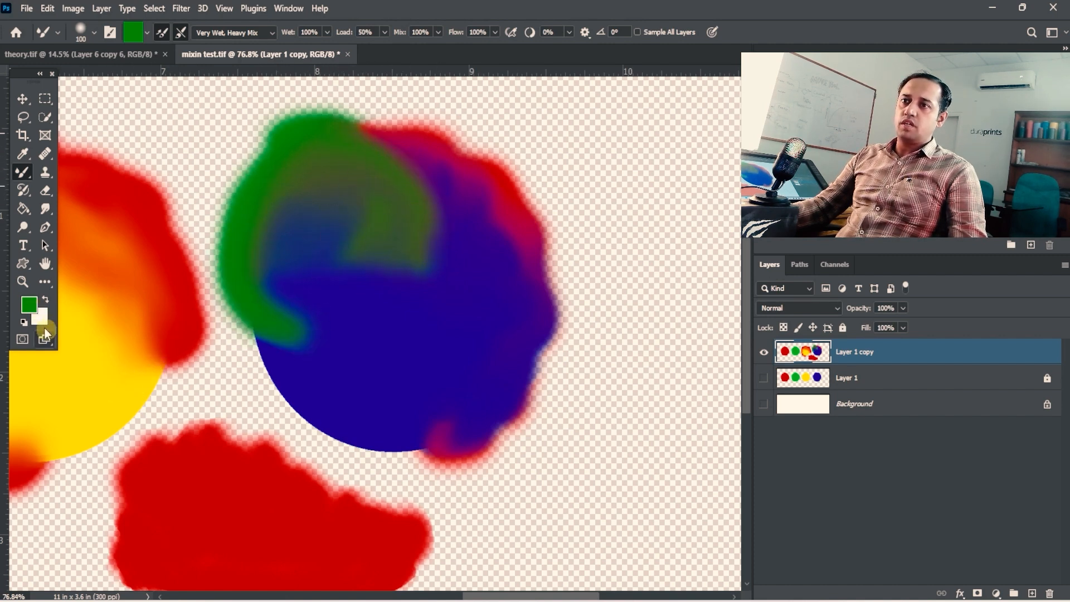
- Change the foreground colour to yellow (fcf300) and paint it along the blue circle's lower-left edge
click(29, 305)
click(91, 387)
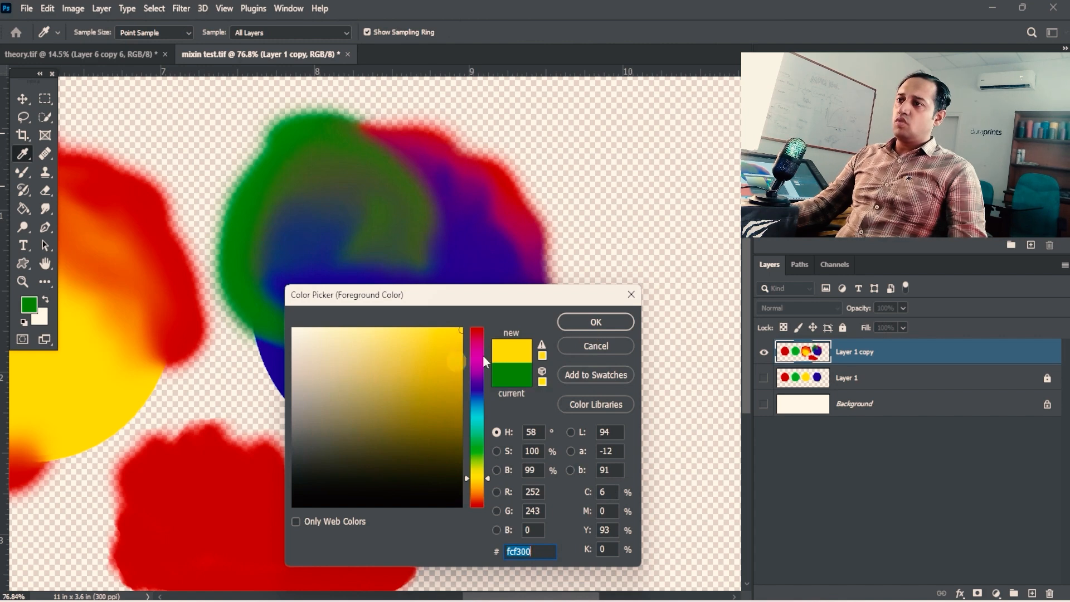
key(Return)
mouse_move(279, 313)
mouse_down()
mouse_move(254, 330)
mouse_move(256, 363)
mouse_up()
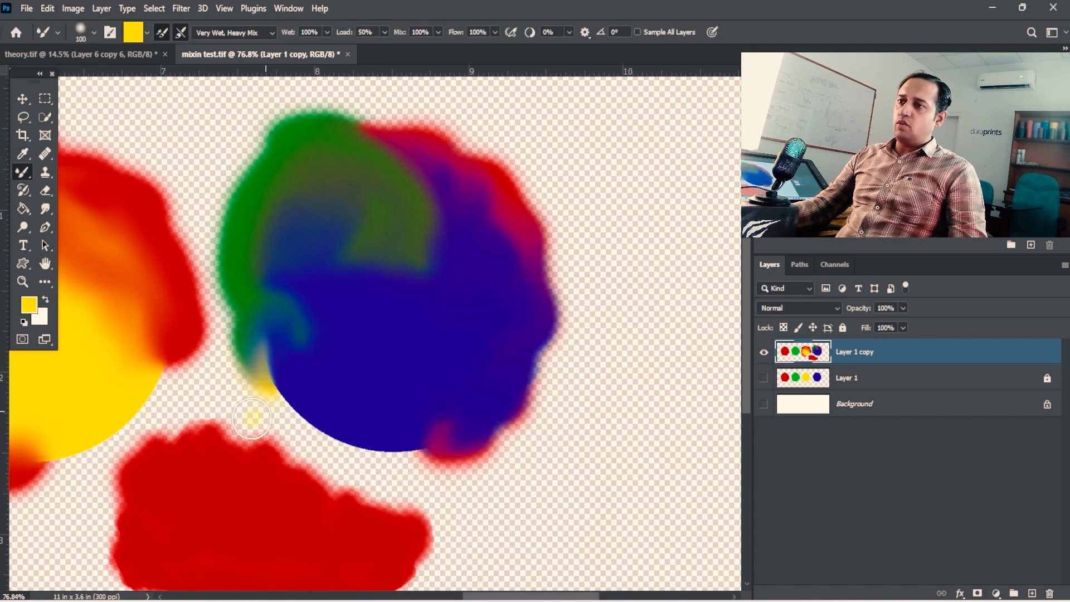
mouse_move(252, 419)
mouse_down()
mouse_move(272, 398)
mouse_move(273, 375)
mouse_up()
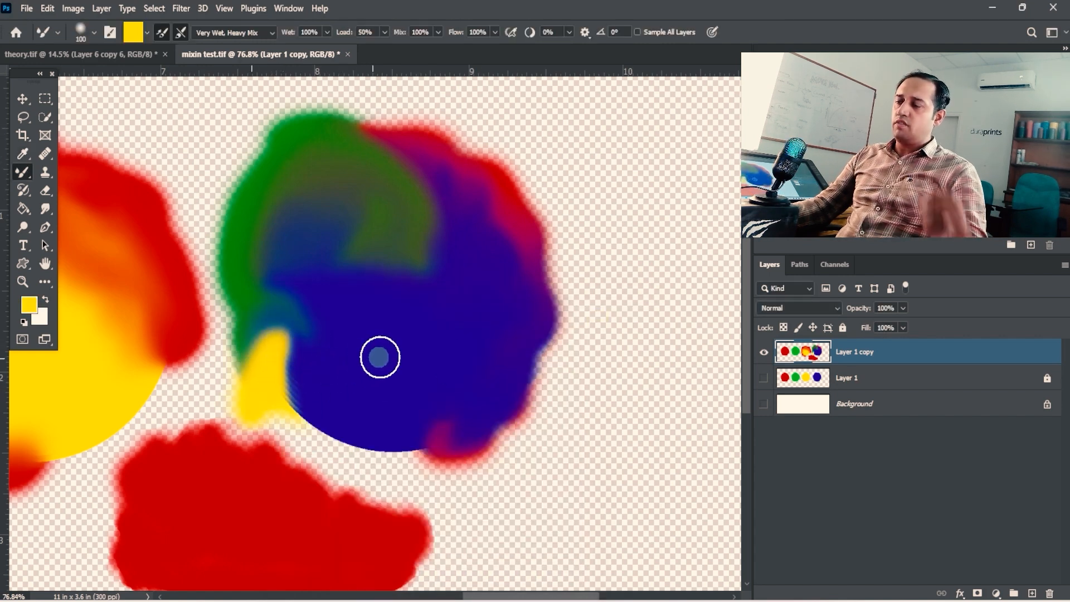
mouse_move(315, 406)
mouse_down()
mouse_move(299, 347)
mouse_move(298, 416)
mouse_up()
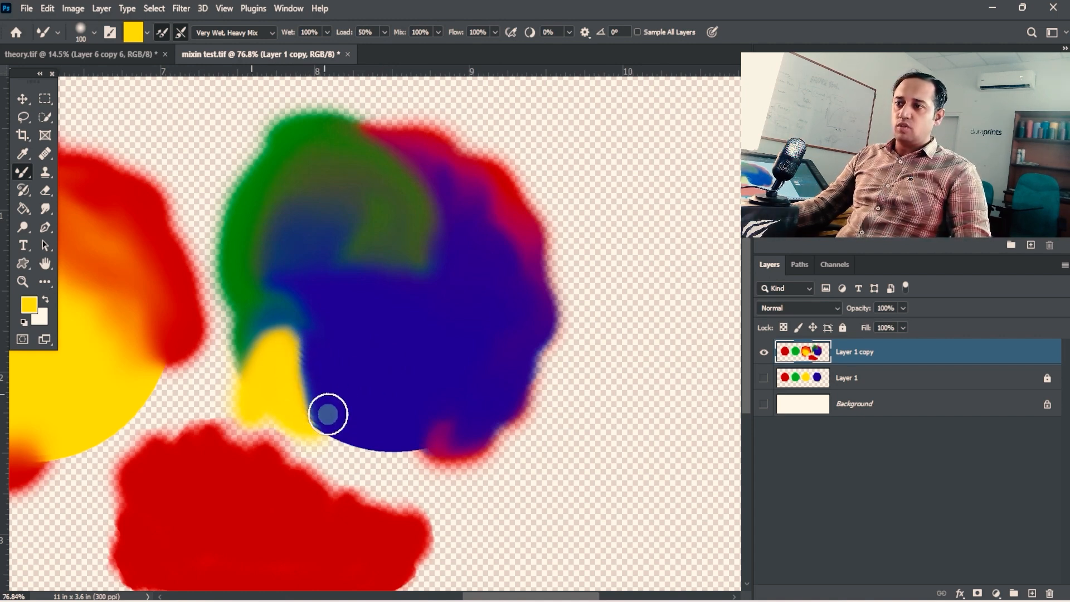
- Mix yellow through the blue circle's lower edge and swirl the colours together across its centre
mouse_move(313, 366)
mouse_down()
mouse_move(283, 352)
mouse_move(312, 338)
mouse_move(302, 395)
mouse_move(347, 422)
mouse_move(339, 441)
mouse_move(373, 419)
mouse_move(379, 441)
mouse_move(404, 414)
mouse_move(449, 443)
mouse_move(446, 410)
mouse_move(503, 407)
mouse_move(491, 403)
mouse_move(537, 354)
mouse_move(529, 323)
mouse_move(437, 315)
mouse_up()
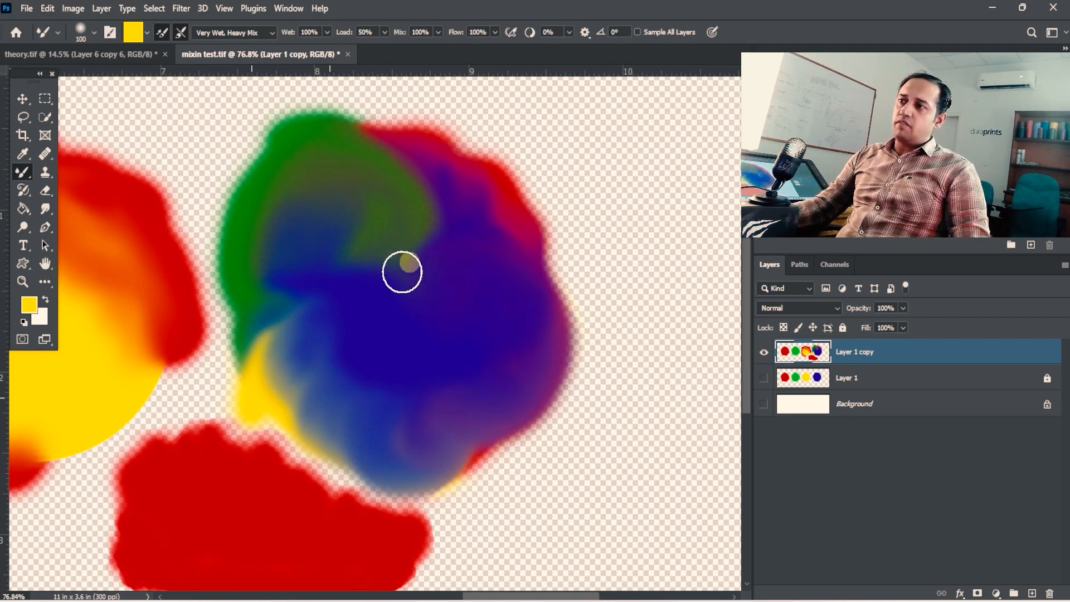
mouse_move(402, 272)
mouse_down()
mouse_move(390, 277)
mouse_move(442, 186)
mouse_up()
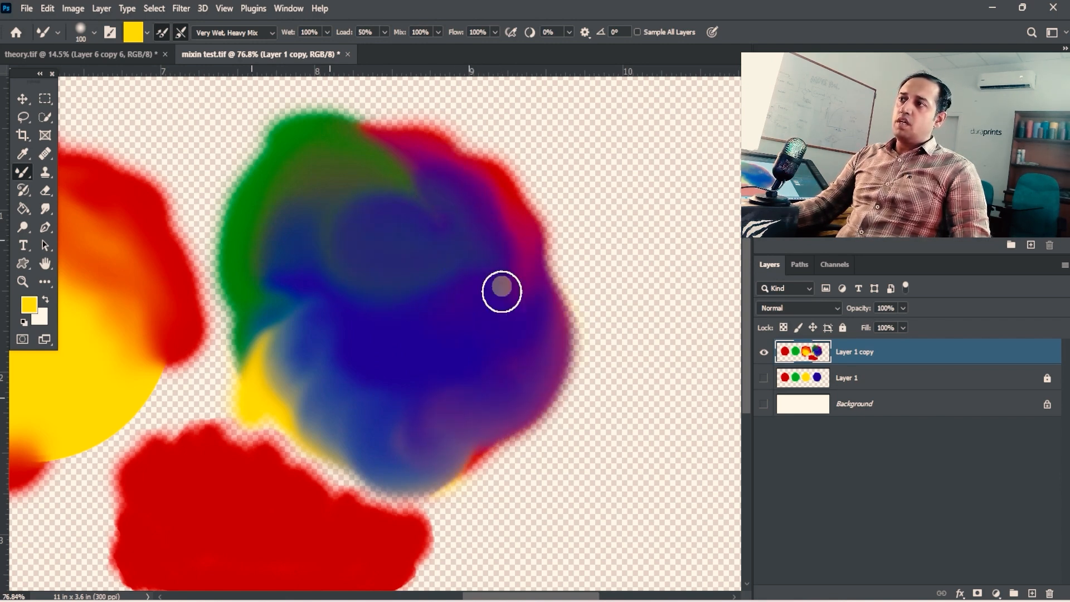
mouse_move(435, 237)
mouse_down()
mouse_move(456, 219)
mouse_move(507, 291)
mouse_move(444, 296)
mouse_move(458, 269)
mouse_up()
- Paint yellow along the blue circle's upper-right and top edges, blending it into the red rim
drag(561, 195, 565, 295)
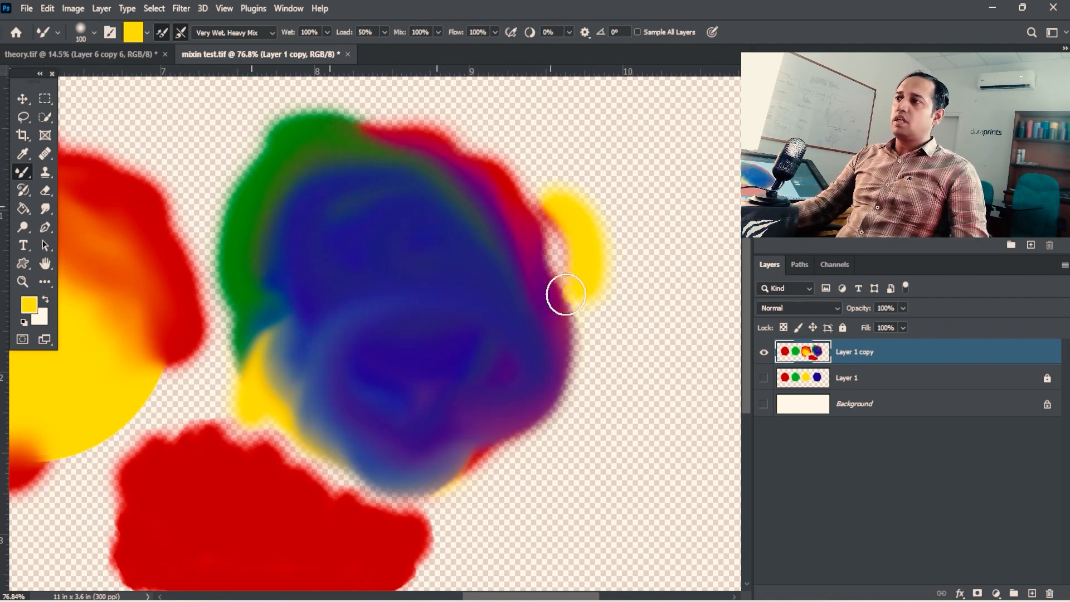
mouse_move(559, 249)
mouse_down()
mouse_move(503, 193)
mouse_move(495, 160)
mouse_move(466, 123)
mouse_move(432, 106)
mouse_move(378, 112)
mouse_up()
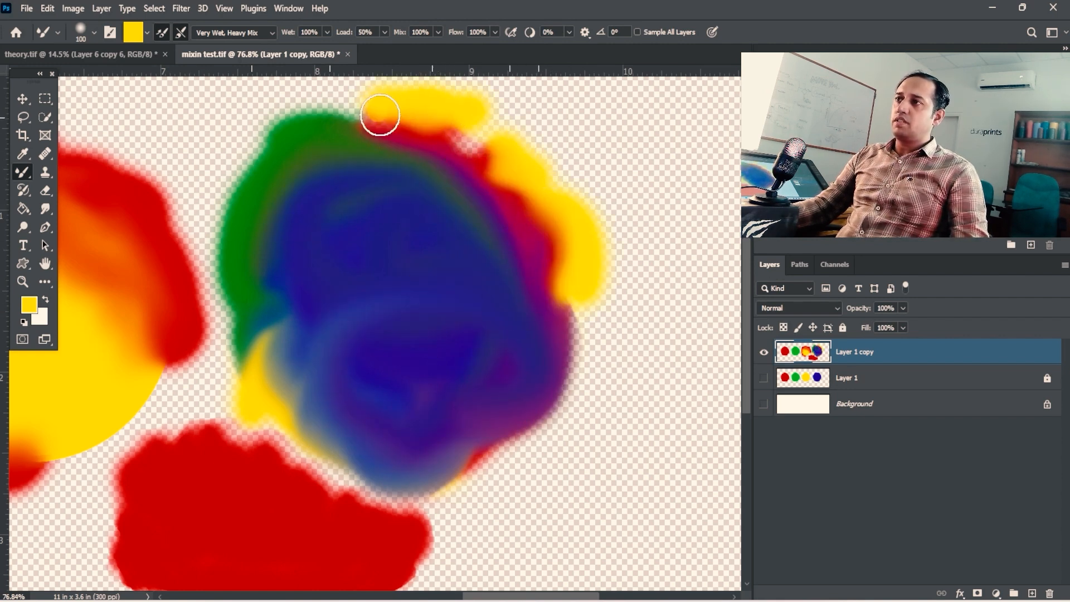
key(space)
mouse_move(490, 149)
mouse_down()
mouse_move(443, 244)
mouse_move(429, 245)
mouse_move(437, 284)
mouse_up()
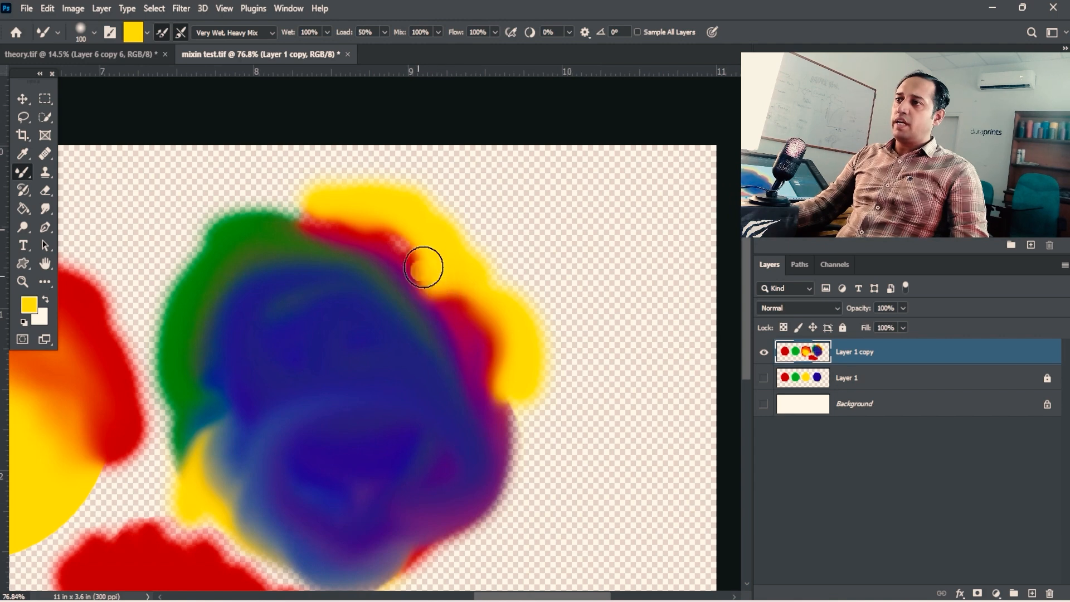
drag(405, 234, 276, 187)
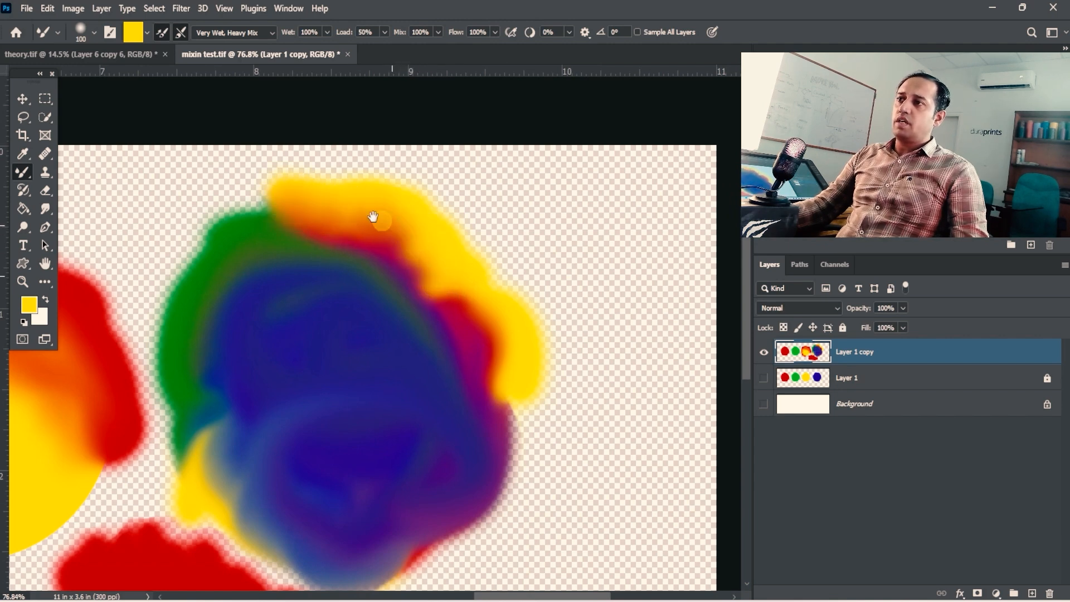
key(ctrl+space)
drag(372, 216, 420, 210)
key(ctrl+space)
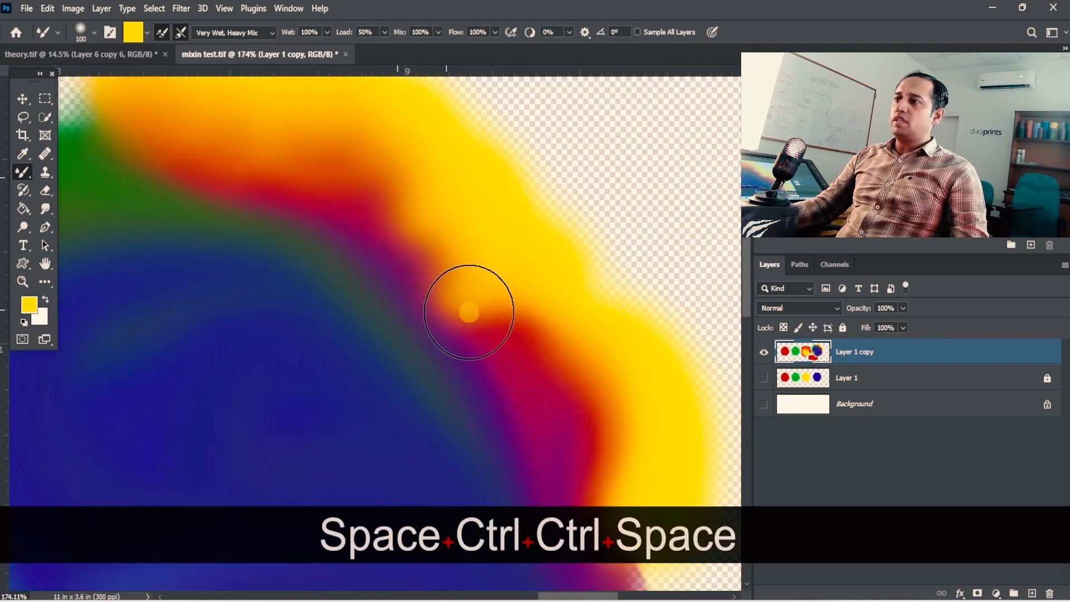
drag(474, 309, 458, 251)
- Sweep yellow around the blue circle's lower-right and bottom edges and up its left side, mixing in the nearby red patch
key(space)
mouse_move(604, 462)
mouse_down()
mouse_move(463, 253)
mouse_move(471, 343)
mouse_move(439, 312)
mouse_up()
key(space)
key(ctrl+alt+space)
mouse_move(486, 301)
mouse_down()
mouse_move(501, 329)
mouse_move(490, 358)
mouse_up()
mouse_move(499, 283)
mouse_down()
mouse_move(495, 385)
mouse_move(457, 406)
mouse_move(543, 326)
mouse_move(524, 290)
mouse_move(520, 325)
mouse_move(463, 416)
mouse_move(421, 422)
mouse_up()
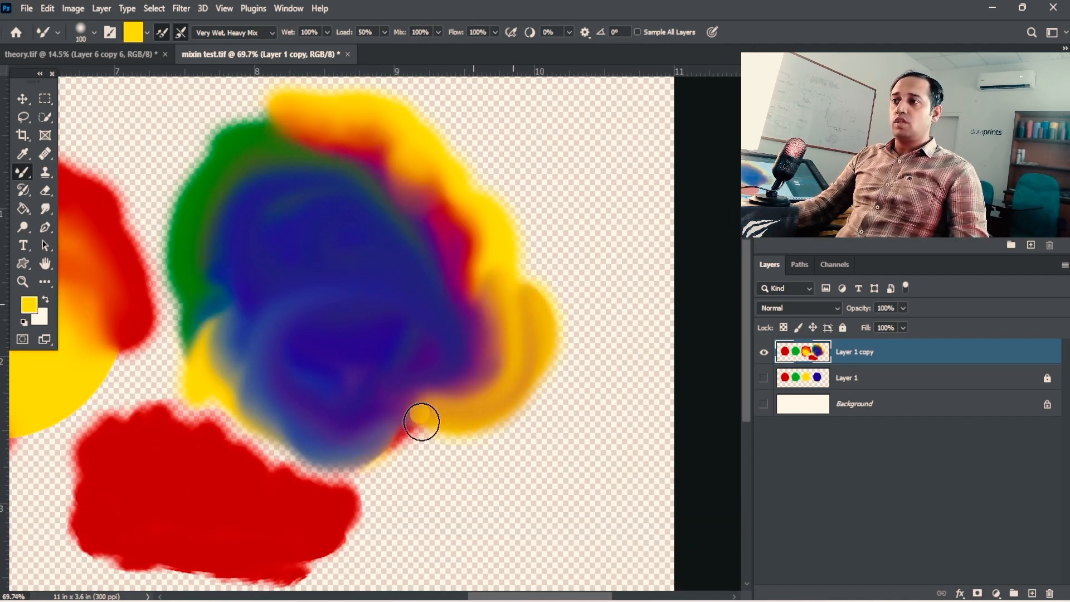
mouse_move(335, 478)
mouse_down()
mouse_move(281, 481)
mouse_move(268, 458)
mouse_move(236, 450)
mouse_move(245, 427)
mouse_move(207, 414)
mouse_move(221, 403)
mouse_move(227, 365)
mouse_move(175, 364)
mouse_move(246, 329)
mouse_move(208, 253)
mouse_up()
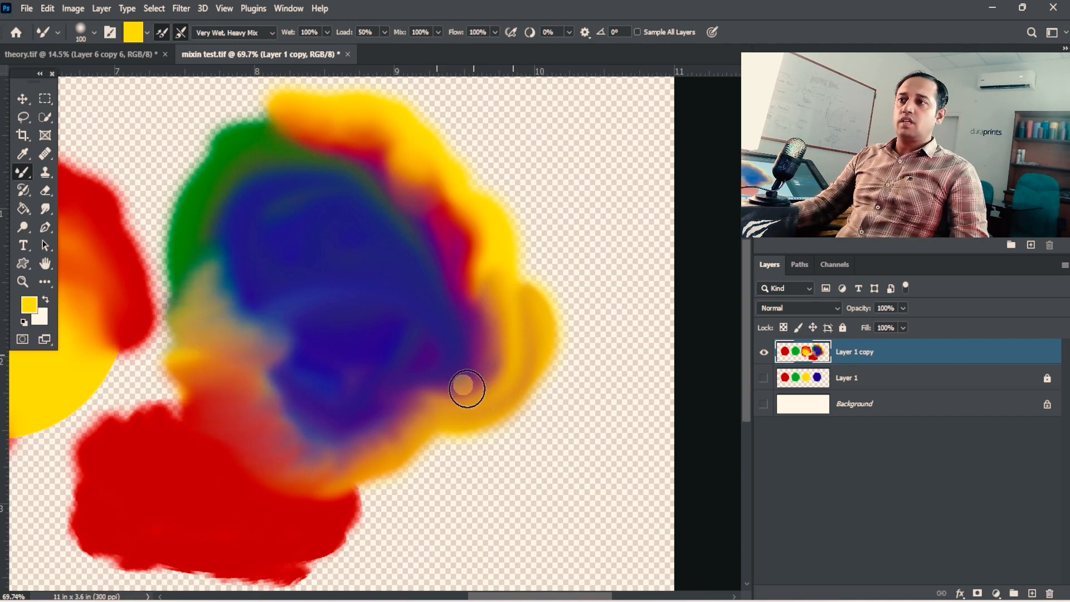
- Widen the yellow band outward along the blended circle's lower-right, right and top edges
drag(381, 479, 396, 474)
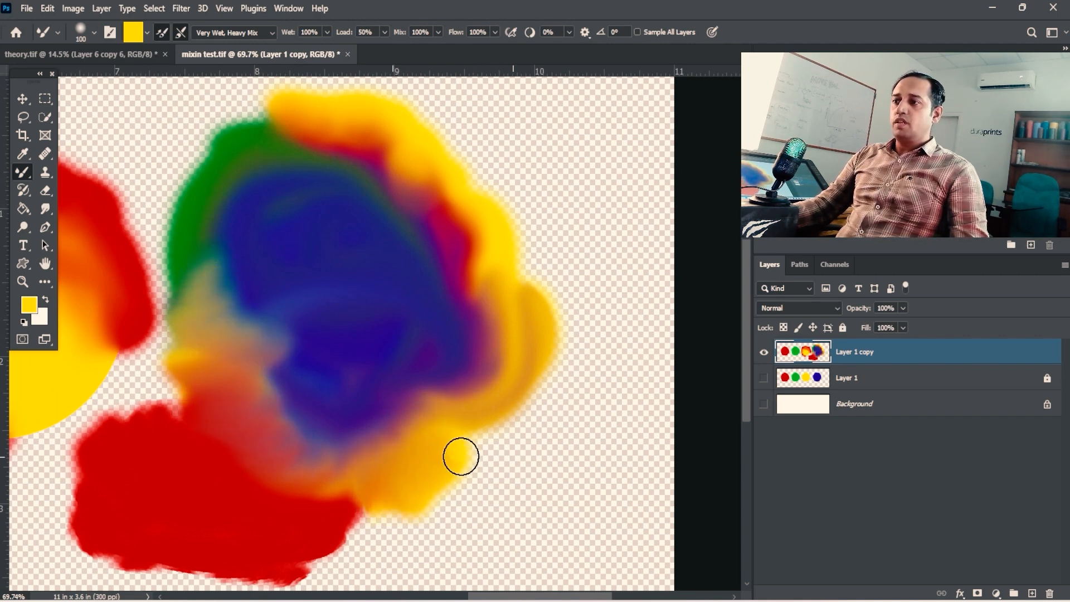
mouse_move(461, 457)
mouse_down()
mouse_move(482, 441)
mouse_move(541, 446)
mouse_up()
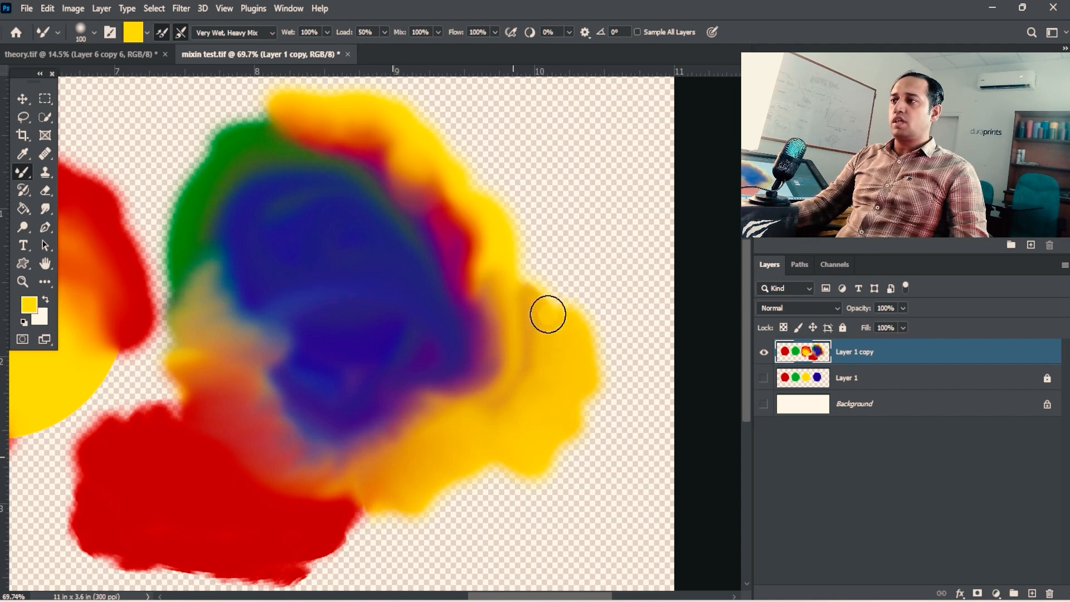
mouse_move(548, 314)
mouse_down()
mouse_move(543, 270)
mouse_move(504, 226)
mouse_up()
key(space)
drag(586, 319, 509, 342)
mouse_move(468, 275)
mouse_down()
mouse_move(390, 160)
mouse_move(465, 268)
mouse_up()
key(space)
drag(392, 226, 356, 208)
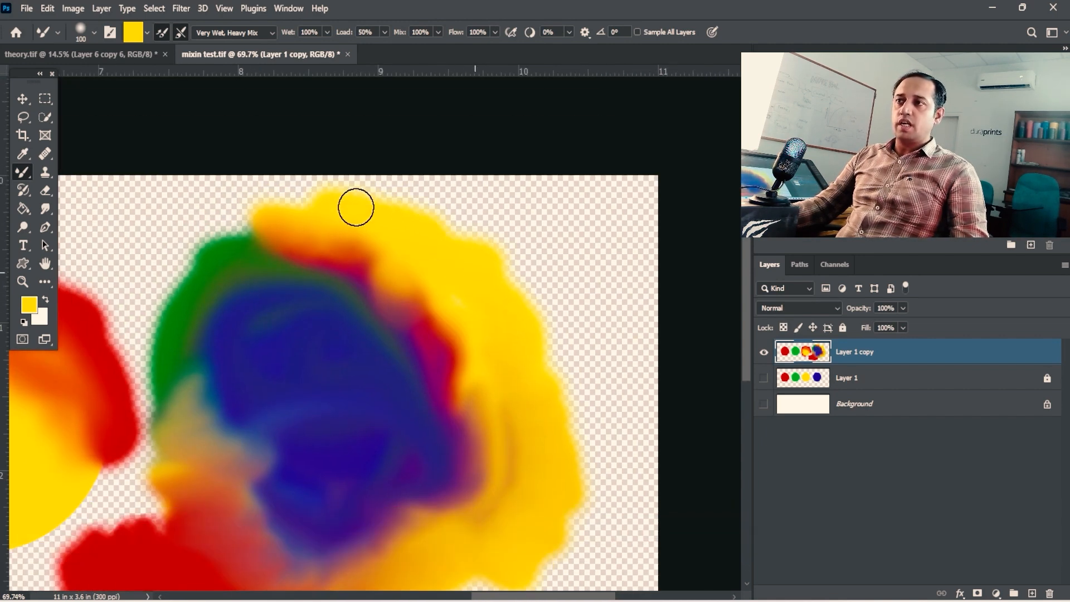
- Extend the yellow over the circle's upper-left edge and blend it down into the green area
key(space)
drag(268, 207, 416, 215)
key(space)
mouse_move(340, 229)
mouse_down()
mouse_move(393, 228)
mouse_move(374, 209)
mouse_move(363, 223)
mouse_move(377, 238)
mouse_move(336, 277)
mouse_move(324, 311)
mouse_move(330, 342)
mouse_up()
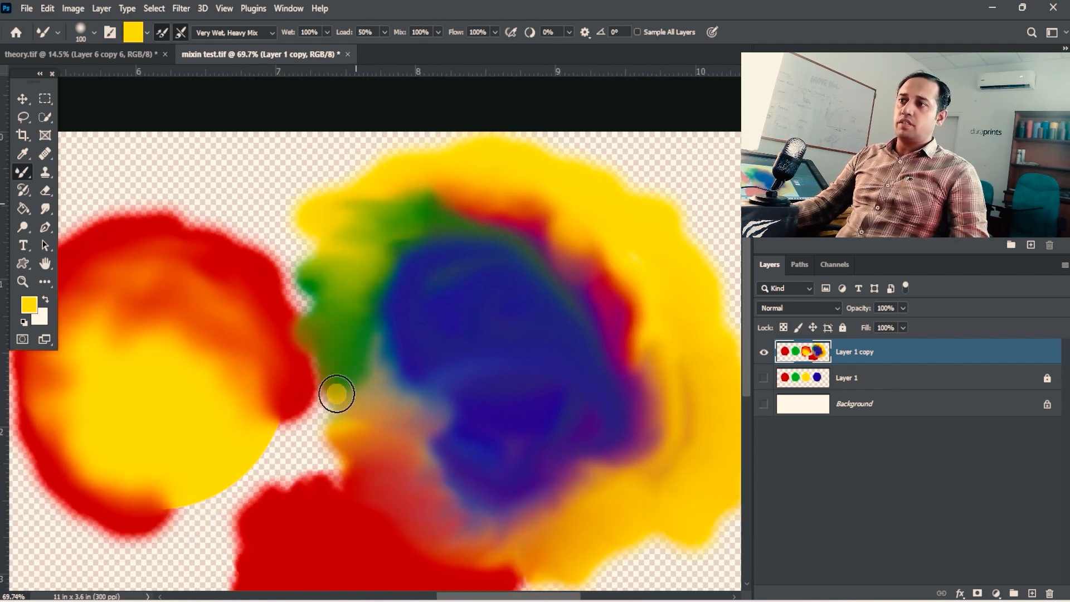
key(ctrl+space)
mouse_move(336, 394)
mouse_down()
mouse_move(440, 215)
mouse_move(401, 222)
mouse_up()
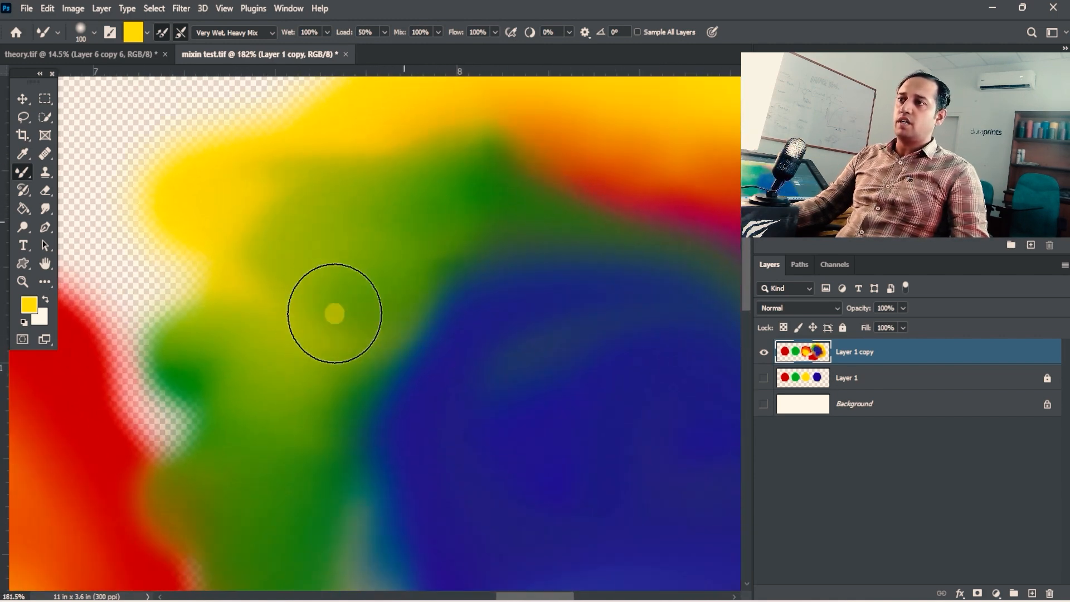
key(ctrl+alt+space)
drag(346, 299, 49, 281)
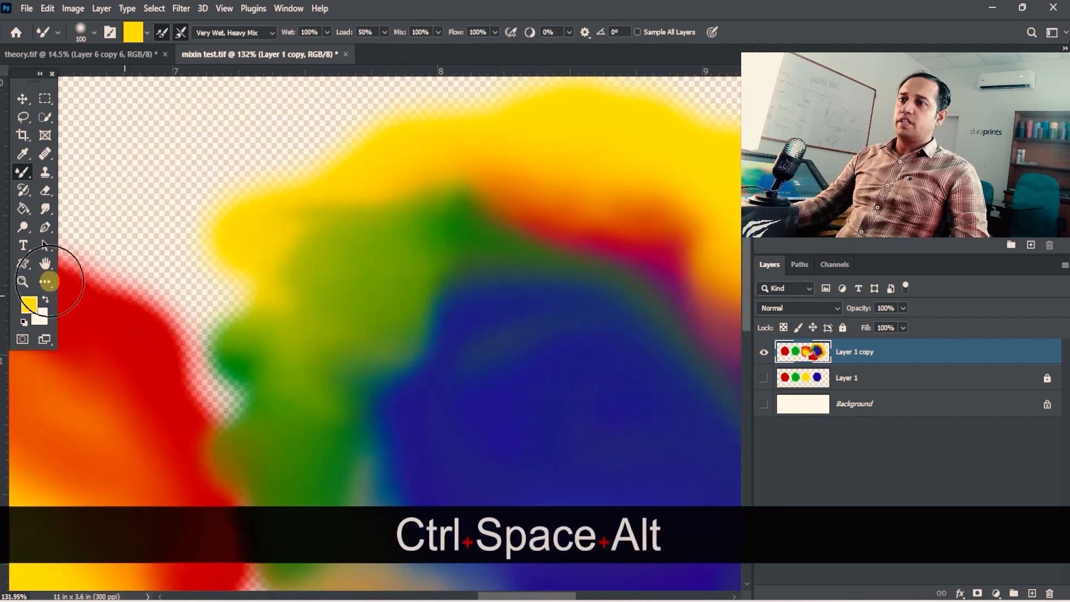
- Change the foreground colour to white (ffffff) and blend it over the yellow-green upper-left area
click(34, 310)
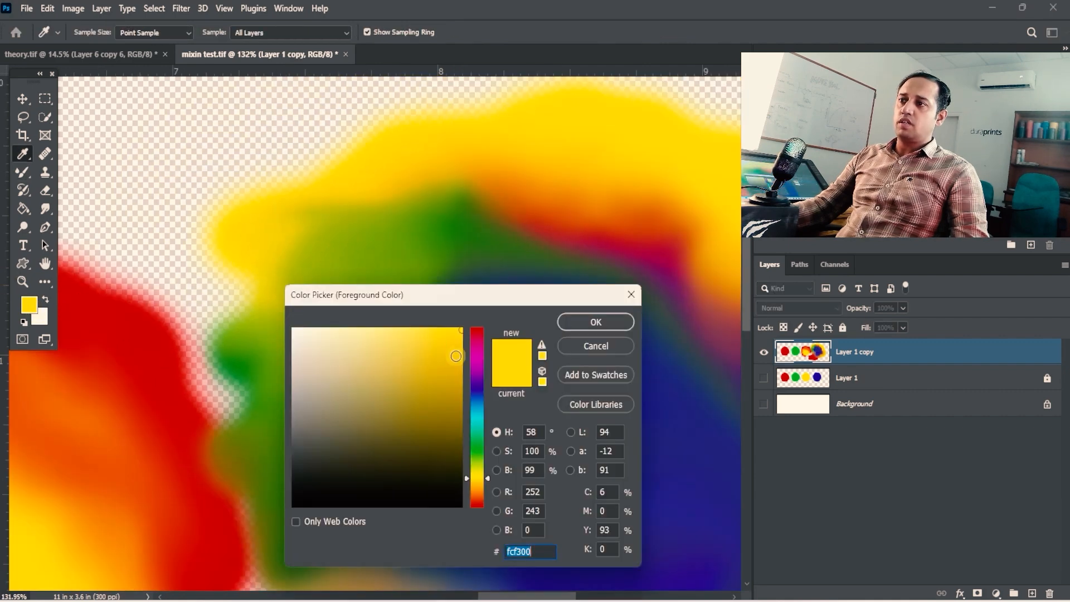
click(619, 324)
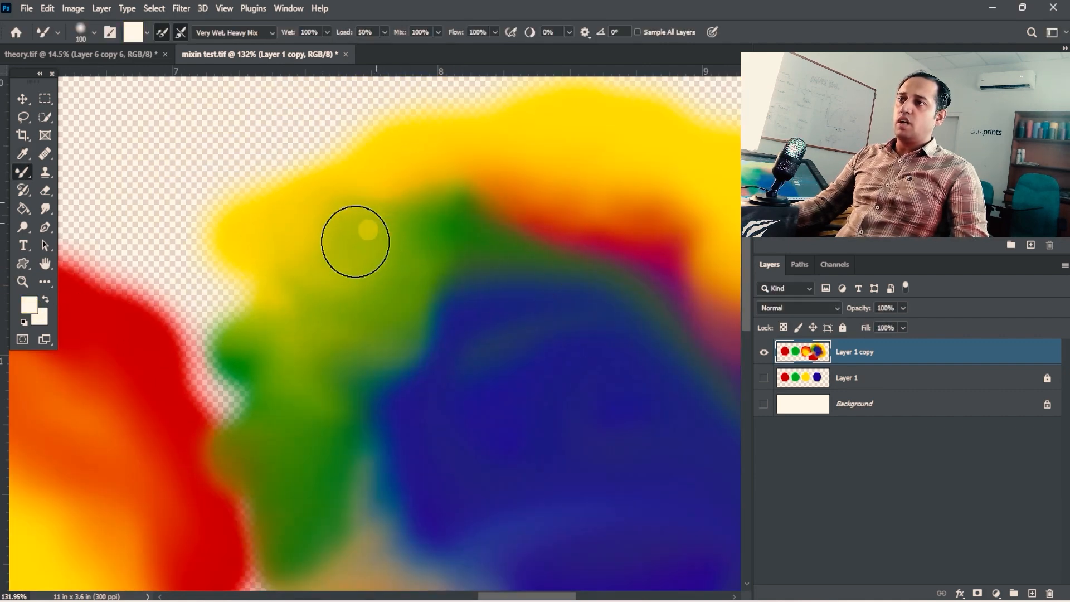
mouse_move(321, 257)
mouse_down()
mouse_move(319, 208)
mouse_move(246, 162)
mouse_move(229, 180)
mouse_move(288, 257)
mouse_move(200, 148)
mouse_move(257, 300)
mouse_move(306, 287)
mouse_move(291, 277)
mouse_move(349, 200)
mouse_move(358, 251)
mouse_move(269, 220)
mouse_move(350, 224)
mouse_up()
- Enlarge the brush to 200 and smear white down the blended circle's left side towards the red patch
key(space)
drag(507, 268, 306, 234)
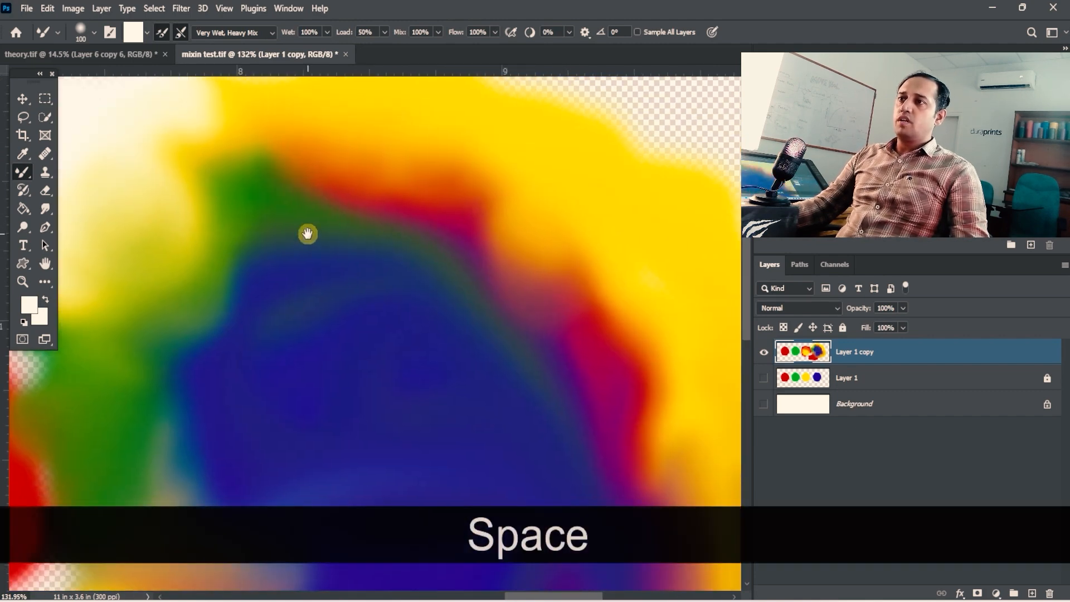
ctrl+alt+click(340, 258)
key(bracketright)
key(bracketright)
key(bracketright)
key(bracketright)
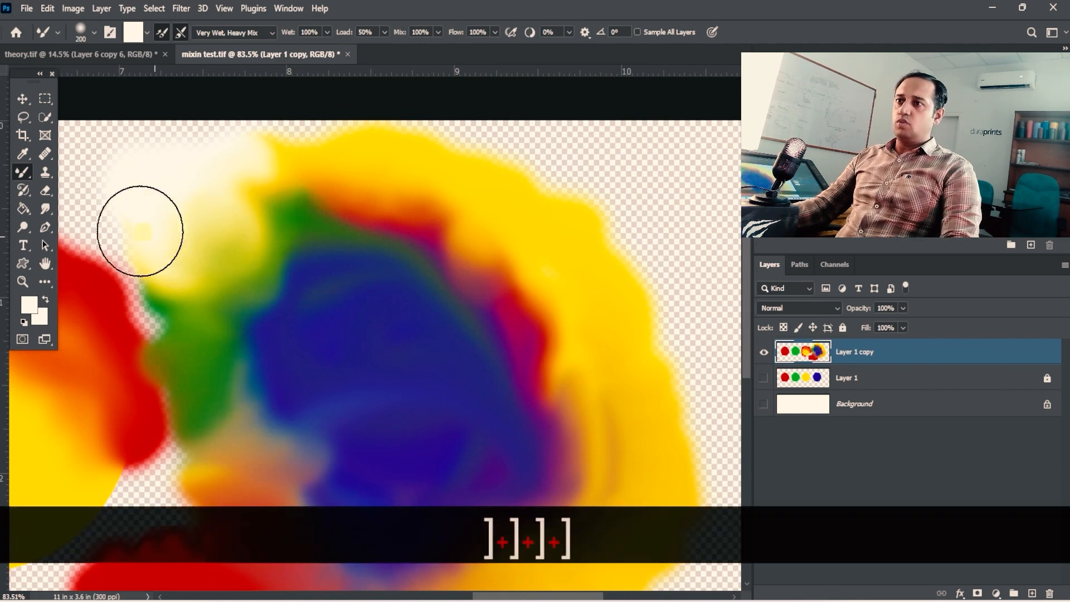
mouse_move(156, 300)
mouse_down()
mouse_move(163, 363)
mouse_move(135, 280)
mouse_move(154, 304)
mouse_move(187, 467)
mouse_move(190, 334)
mouse_move(202, 447)
mouse_move(165, 486)
mouse_move(169, 510)
mouse_move(231, 497)
mouse_move(203, 432)
mouse_move(180, 286)
mouse_move(225, 240)
mouse_move(212, 281)
mouse_move(255, 446)
mouse_move(287, 371)
mouse_move(285, 342)
mouse_move(306, 329)
mouse_up()
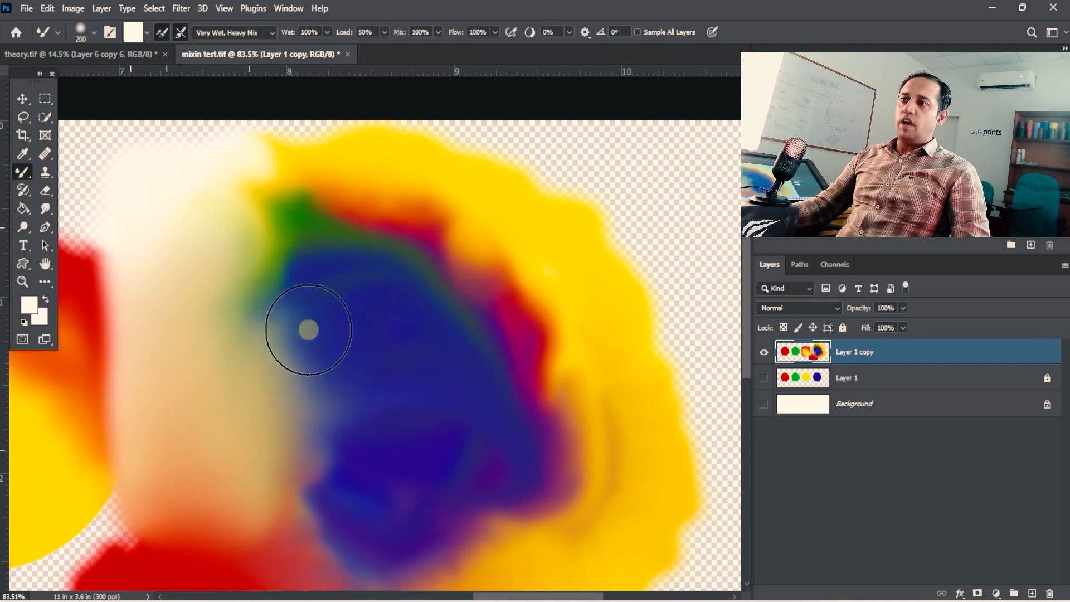
- Blend the yellow circle's lower-right edge into the adjoining red patch with the large Mixer Brush
key(space)
drag(453, 386, 425, 308)
key(space)
drag(241, 426, 411, 278)
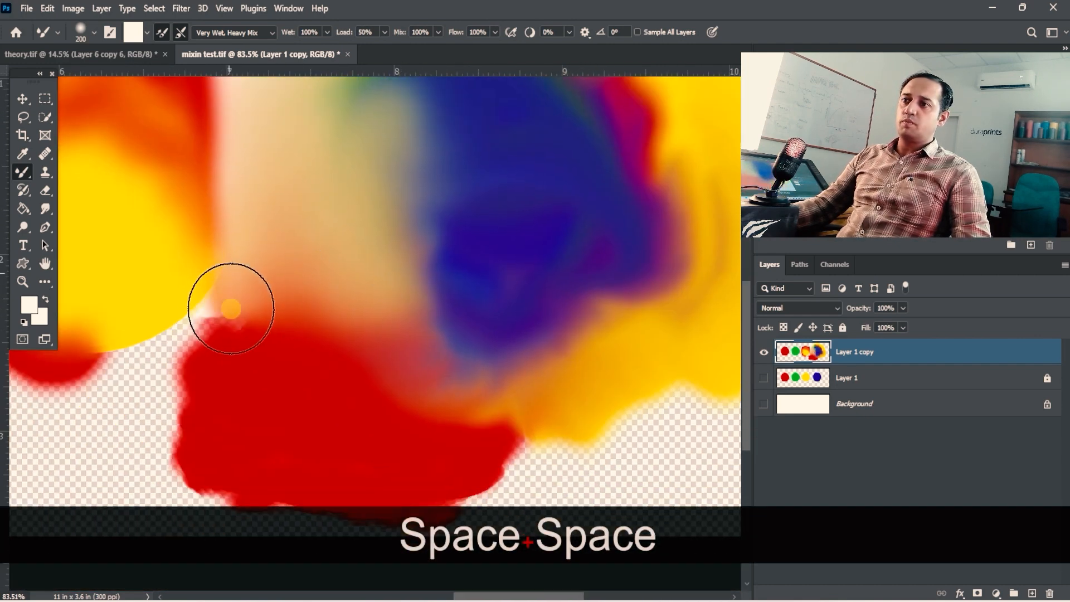
drag(198, 307, 215, 385)
key(ctrl+alt+space)
mouse_move(478, 379)
mouse_down()
mouse_move(409, 377)
mouse_move(512, 337)
mouse_move(501, 311)
mouse_up()
key(ctrl+space)
key(ctrl+space)
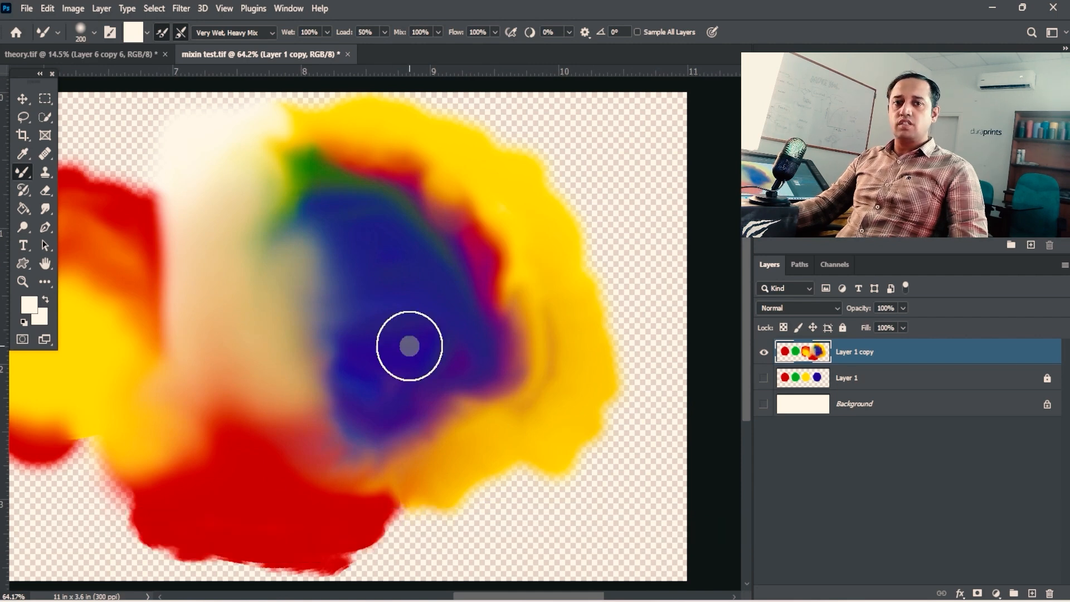
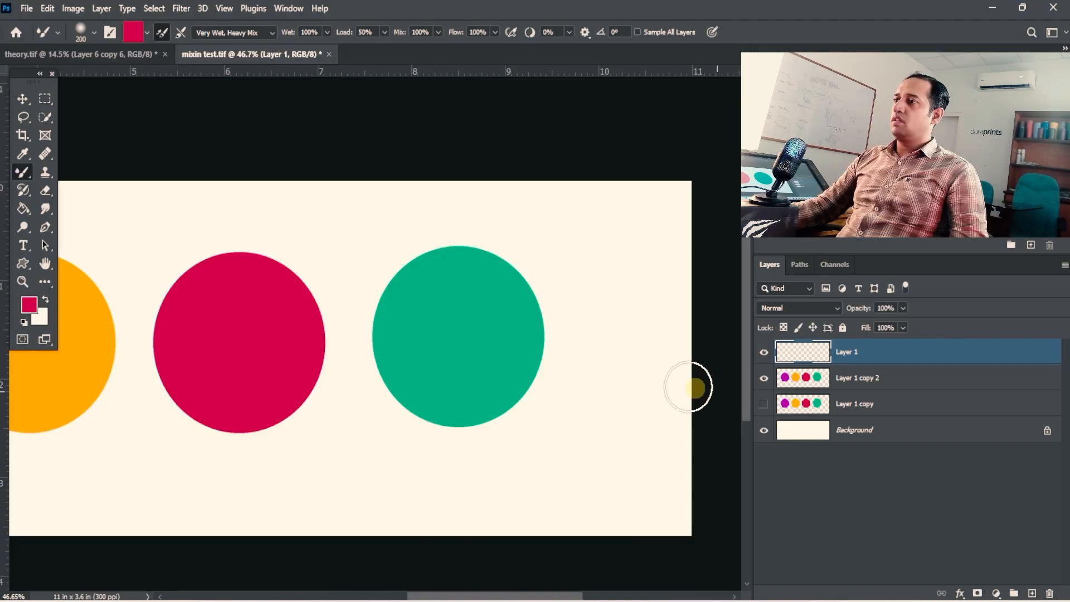
ctrl+alt+click(663, 370)
click(763, 404)
drag(596, 346, 540, 317)
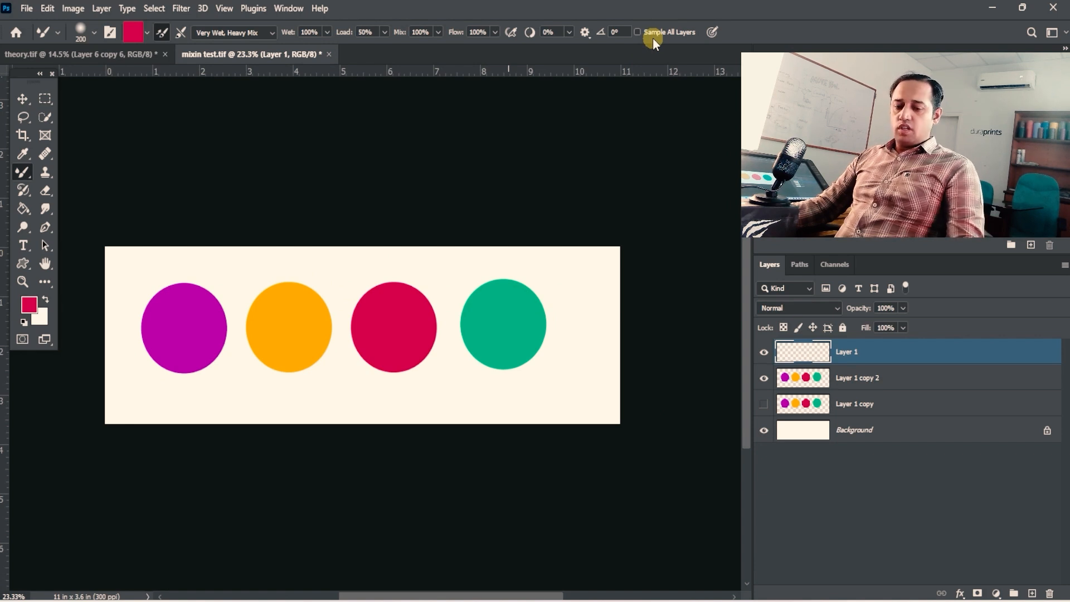
- Enable Sample All Layers and smear the green circle's edges onto Layer 1 with the size 200 Mixer Brush
drag(531, 282, 575, 282)
drag(574, 282, 563, 231)
drag(524, 302, 544, 274)
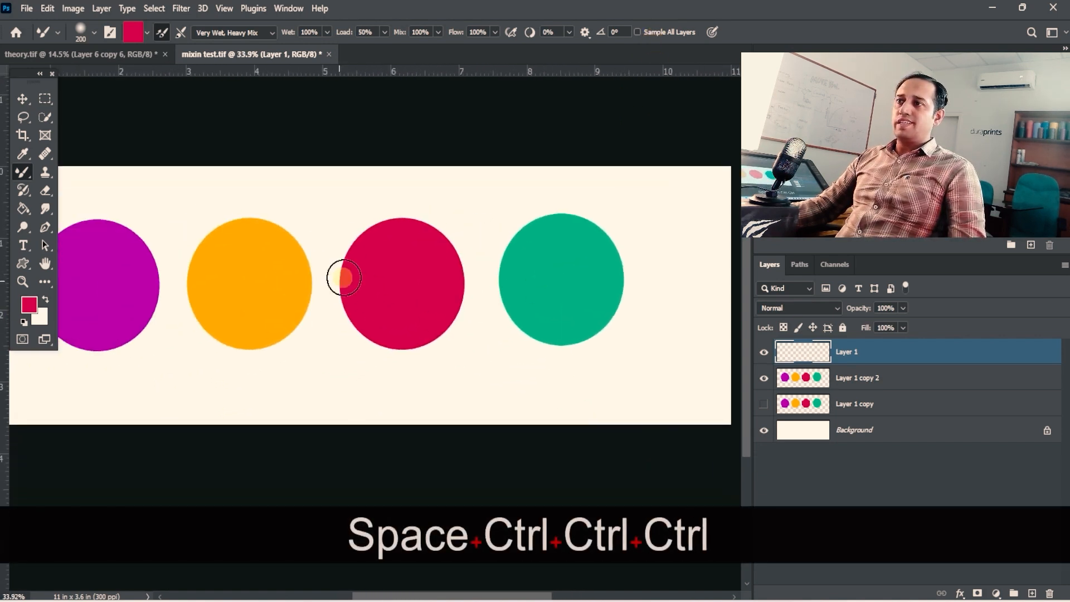
drag(372, 313, 331, 315)
drag(514, 303, 457, 282)
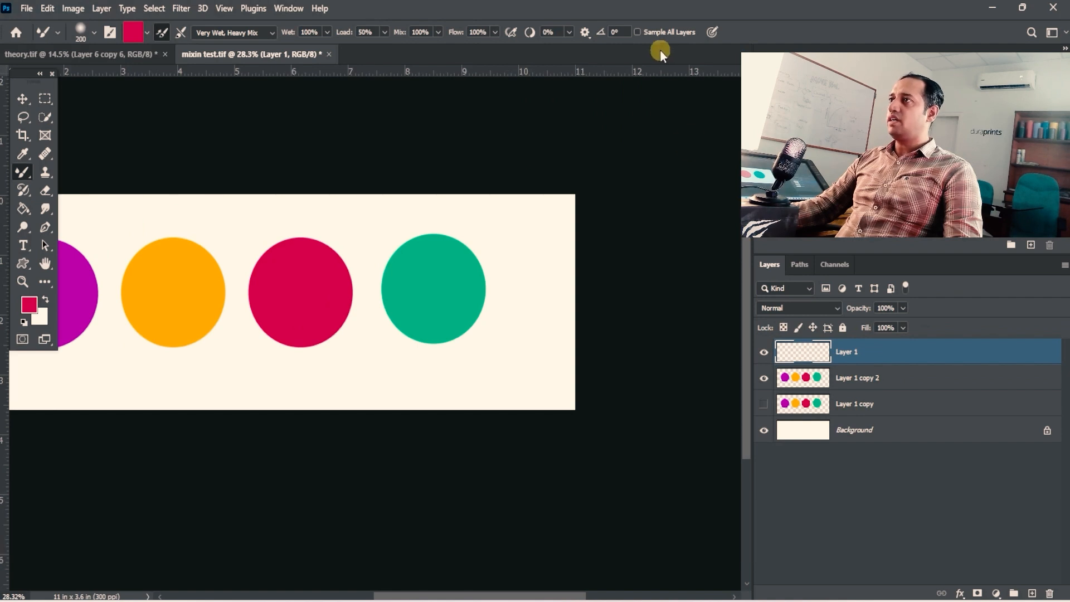
click(641, 35)
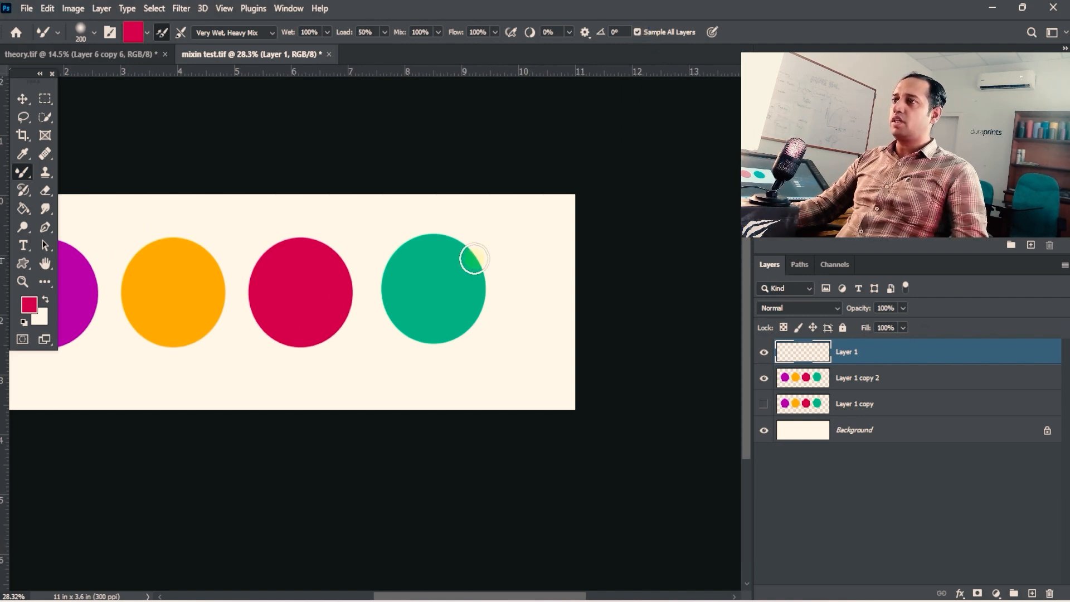
key(ctrl+space)
mouse_move(471, 253)
mouse_down()
mouse_move(490, 246)
mouse_move(427, 224)
mouse_up()
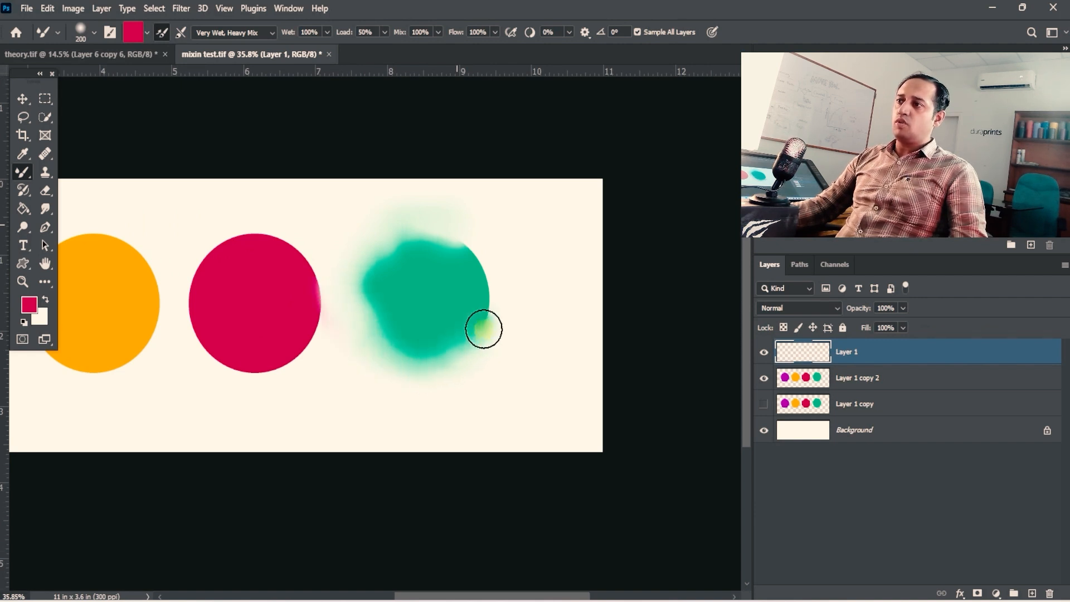
drag(484, 329, 502, 282)
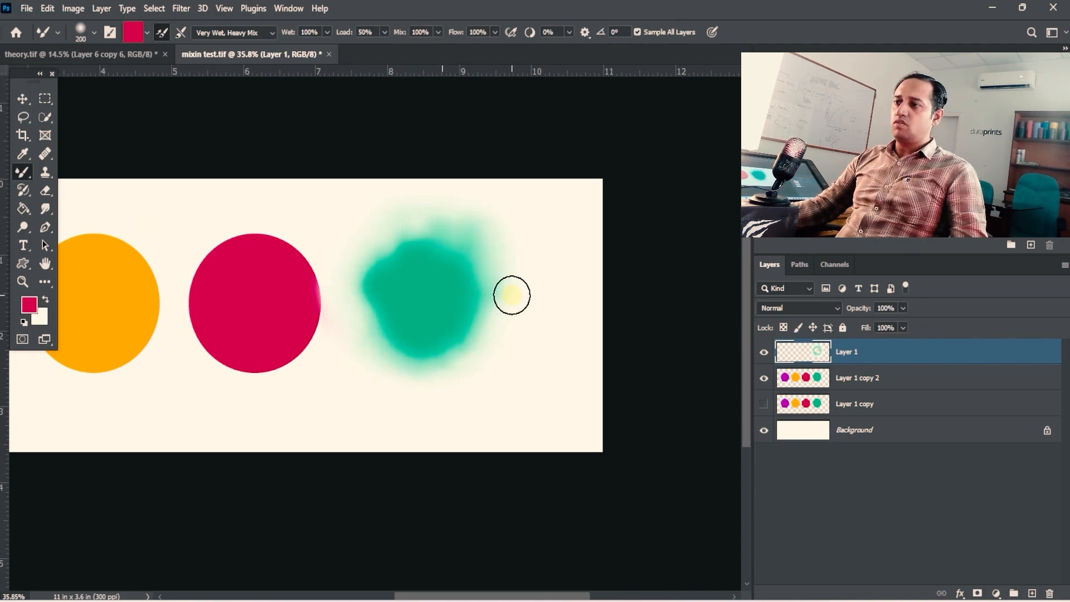
- Enlarge the brush to 400 and smear the red circle's upper and outer edges outward, towards the orange circle
key(bracketright)
key(bracketright)
key(bracketright)
mouse_move(483, 275)
mouse_down()
mouse_move(471, 370)
mouse_move(349, 380)
mouse_move(355, 345)
mouse_move(335, 323)
mouse_move(325, 246)
mouse_move(276, 215)
mouse_move(208, 215)
mouse_move(352, 201)
mouse_up()
key(space)
drag(400, 284, 576, 222)
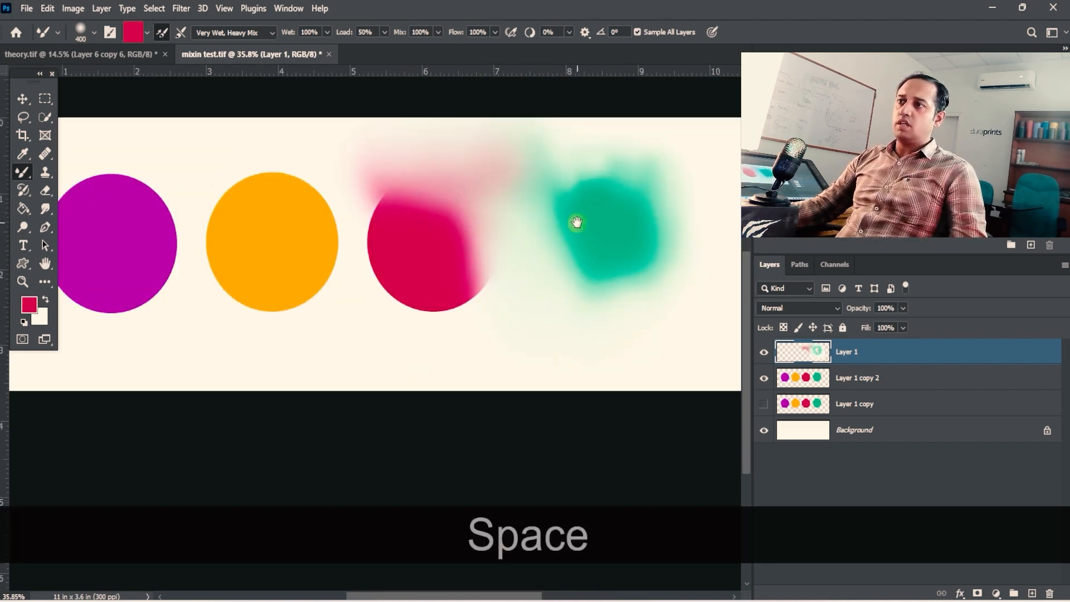
mouse_move(474, 258)
mouse_down()
mouse_move(502, 310)
mouse_move(435, 303)
mouse_move(351, 232)
mouse_move(360, 290)
mouse_up()
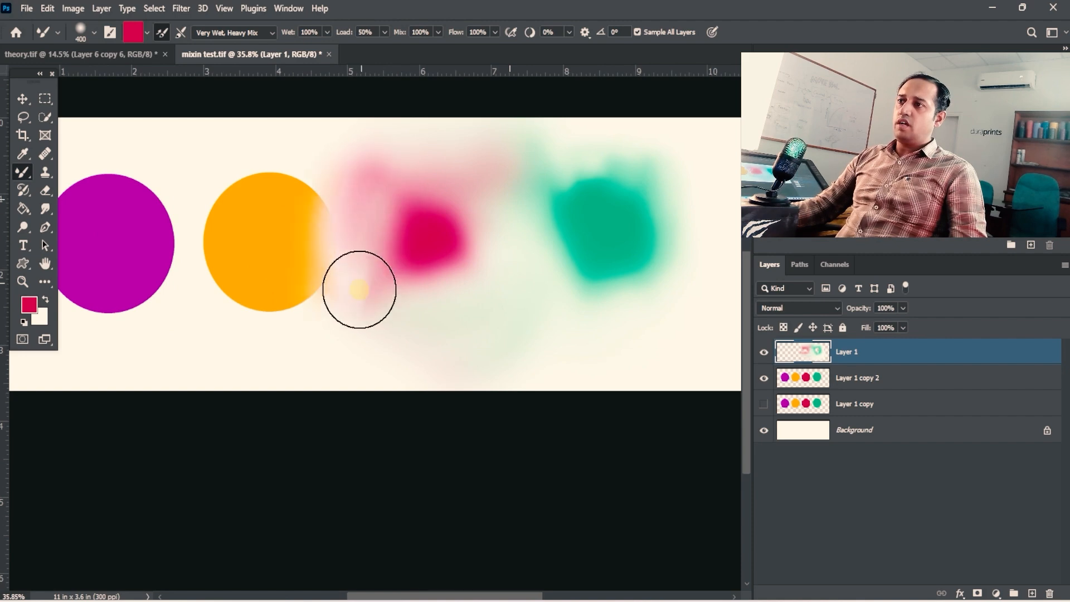
- Blend the red patch's centre with brush sizes 200 and 400, then pull pink over the orange circle's upper-right edge
key(bracketleft)
key(bracketleft)
key(bracketleft)
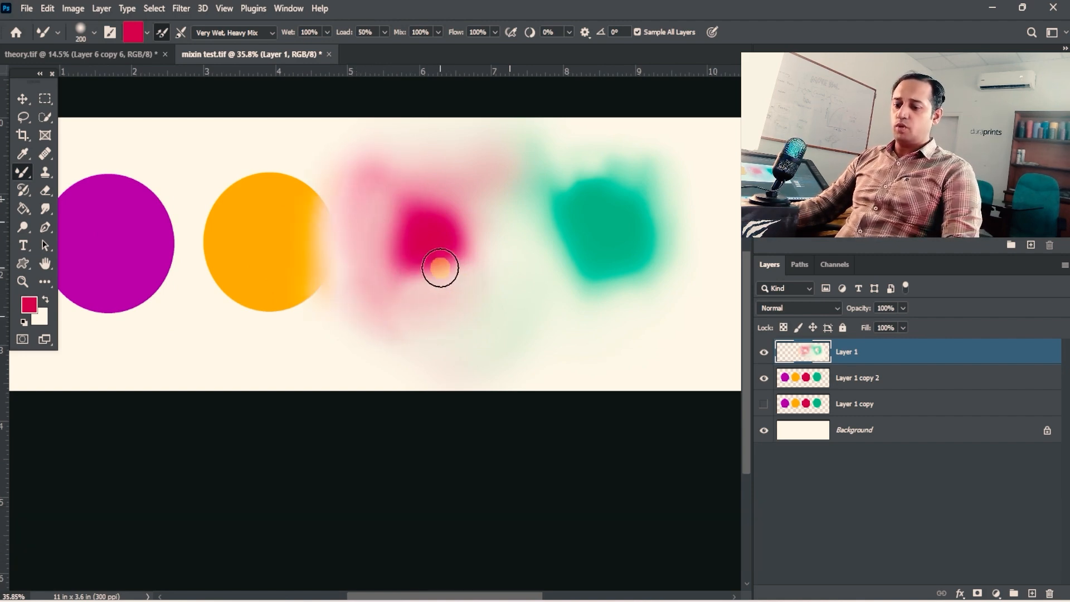
key(bracketright)
key(bracketright)
key(bracketright)
mouse_move(437, 282)
mouse_down()
mouse_move(431, 232)
mouse_move(459, 227)
mouse_move(423, 268)
mouse_move(291, 147)
mouse_up()
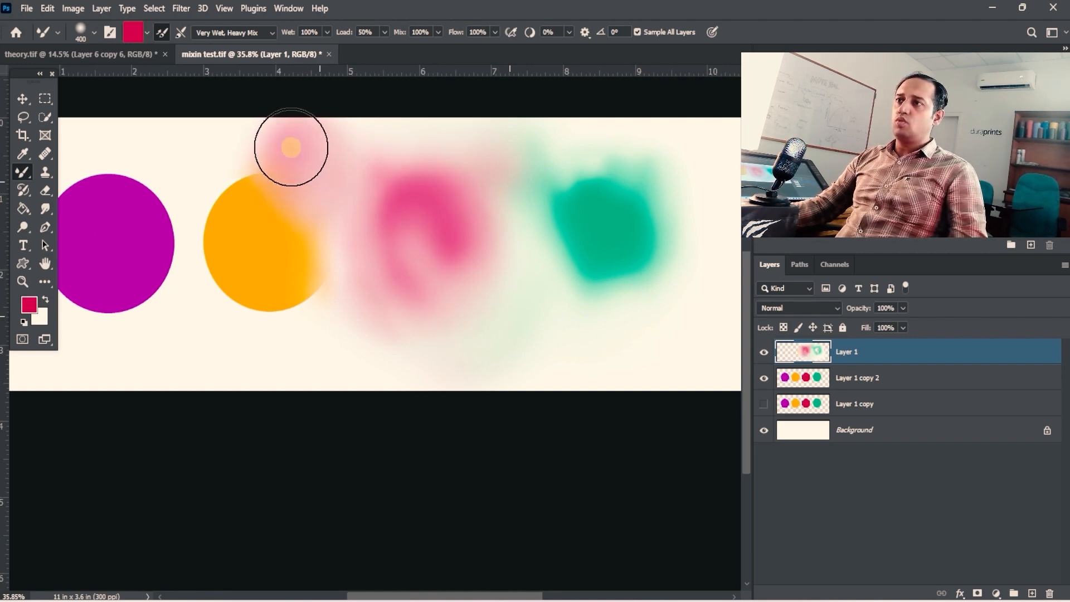
- Reduce the brush to 250 and blend the orange circle's upper-left edge with the adjoining pink
key(bracketleft)
key(bracketleft)
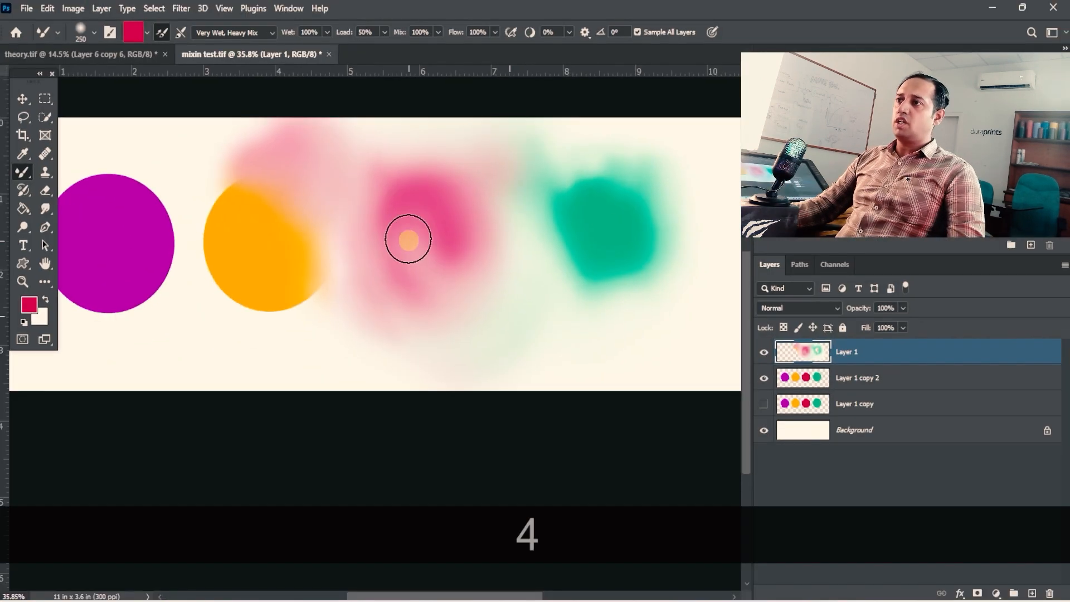
drag(402, 210, 469, 251)
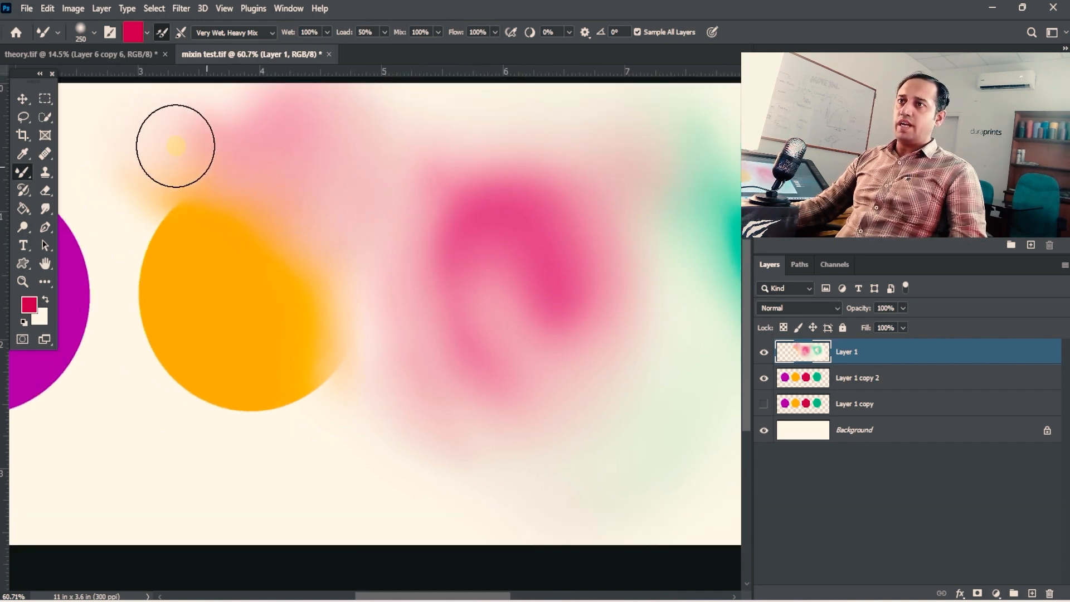
drag(174, 143, 329, 217)
- Turn on cleaning the brush after each stroke and smear the orange circle's edges all around
drag(572, 334, 528, 324)
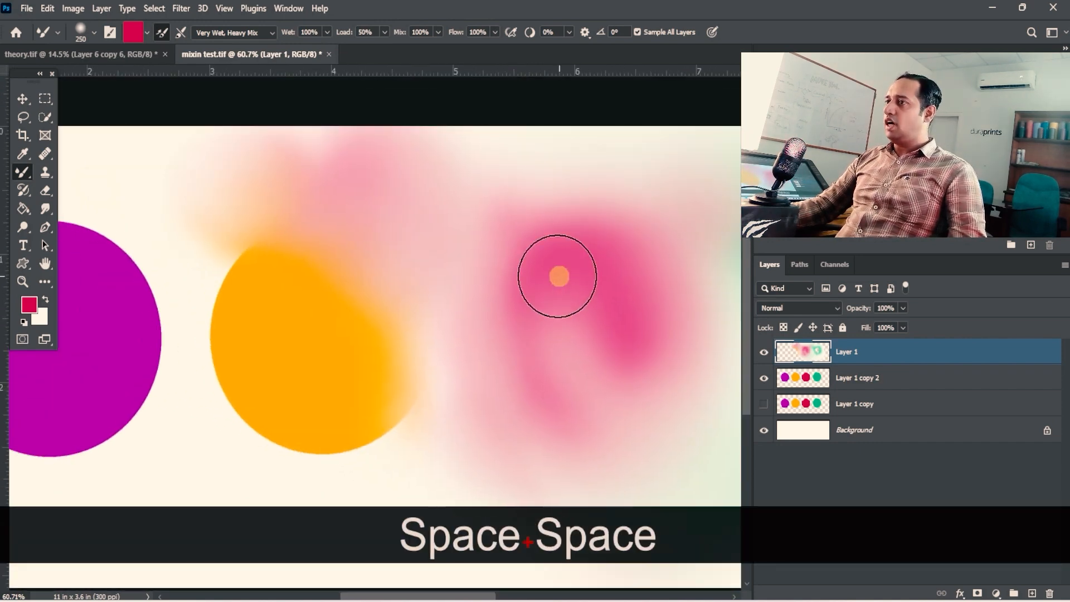
mouse_move(380, 269)
mouse_down()
mouse_move(352, 251)
mouse_move(424, 268)
mouse_up()
click(182, 33)
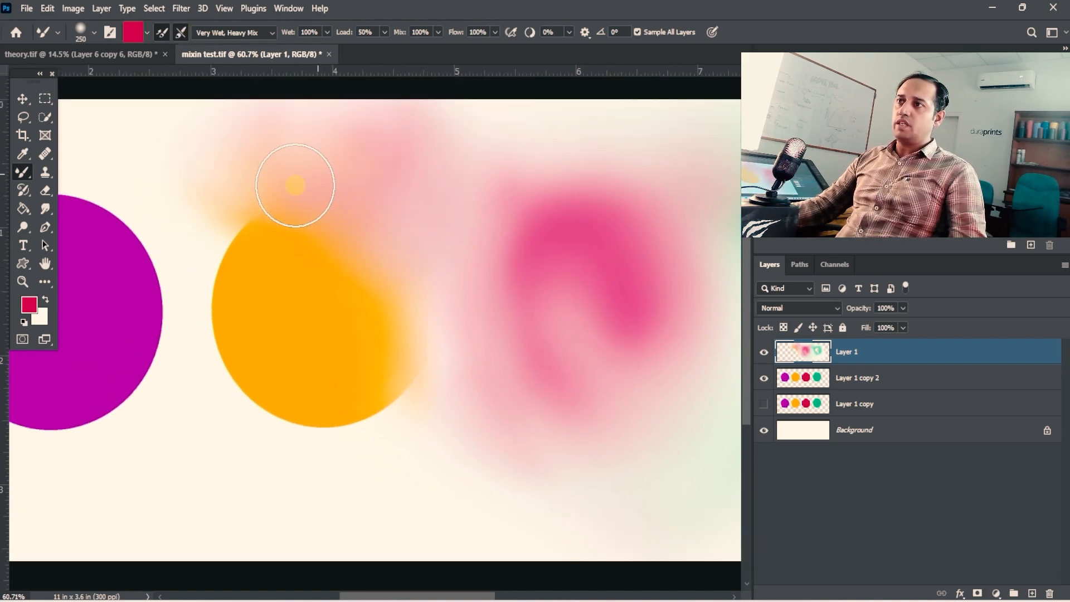
mouse_move(254, 218)
mouse_down()
mouse_move(218, 348)
mouse_move(289, 411)
mouse_move(352, 424)
mouse_move(420, 376)
mouse_move(402, 334)
mouse_move(427, 285)
mouse_up()
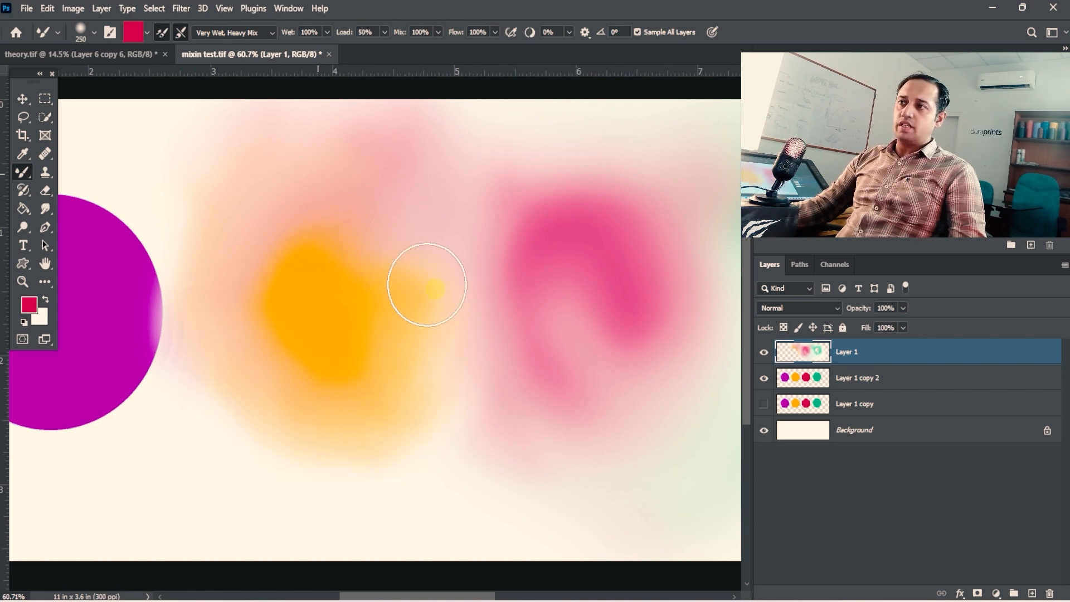
- Enlarge the brush to 500 and blend the remaining orange outward, up to the purple circle's right edge
key(bracketright)
key(bracketright)
key(bracketright)
key(bracketright)
key(bracketright)
key(bracketright)
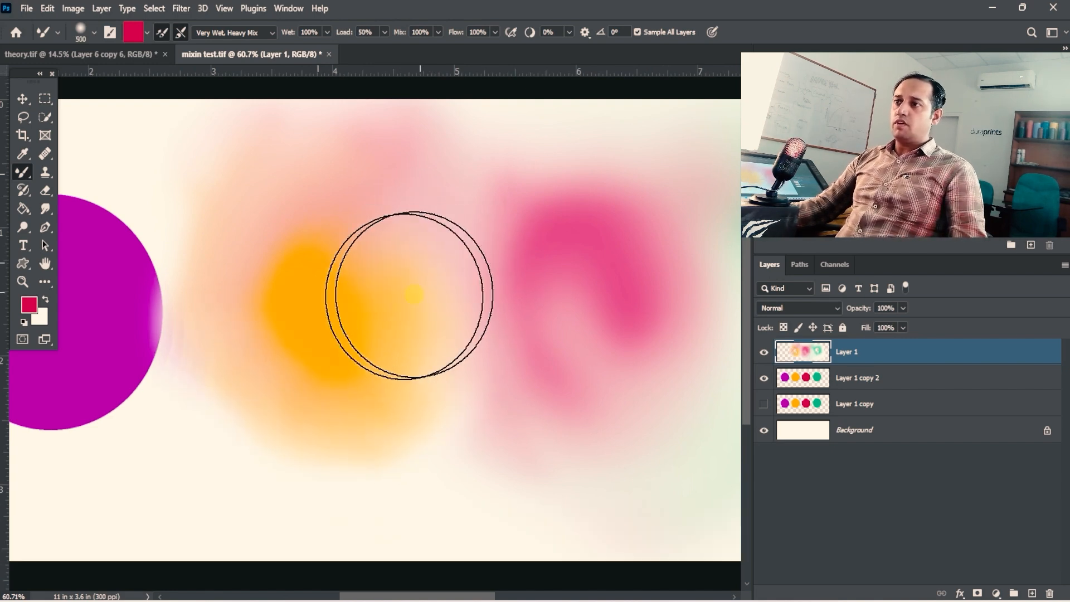
key(space)
drag(385, 345, 420, 227)
mouse_move(486, 310)
mouse_down()
mouse_move(382, 358)
mouse_move(229, 246)
mouse_move(217, 295)
mouse_move(391, 361)
mouse_up()
- Reduce the brush to 300 and smear the purple circle's edges outward on all sides
key(space)
key(bracketleft)
key(bracketleft)
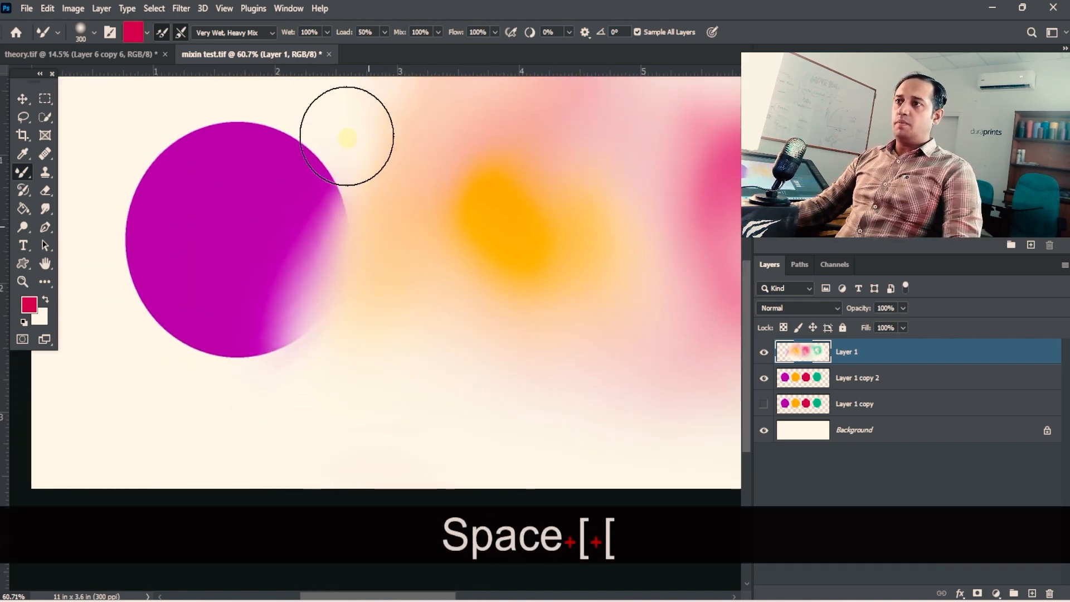
mouse_move(303, 160)
mouse_down()
mouse_move(218, 112)
mouse_move(156, 160)
mouse_move(152, 210)
mouse_move(259, 355)
mouse_move(382, 310)
mouse_move(293, 387)
mouse_move(139, 353)
mouse_move(201, 241)
mouse_up()
drag(371, 302, 308, 310)
drag(298, 267, 283, 243)
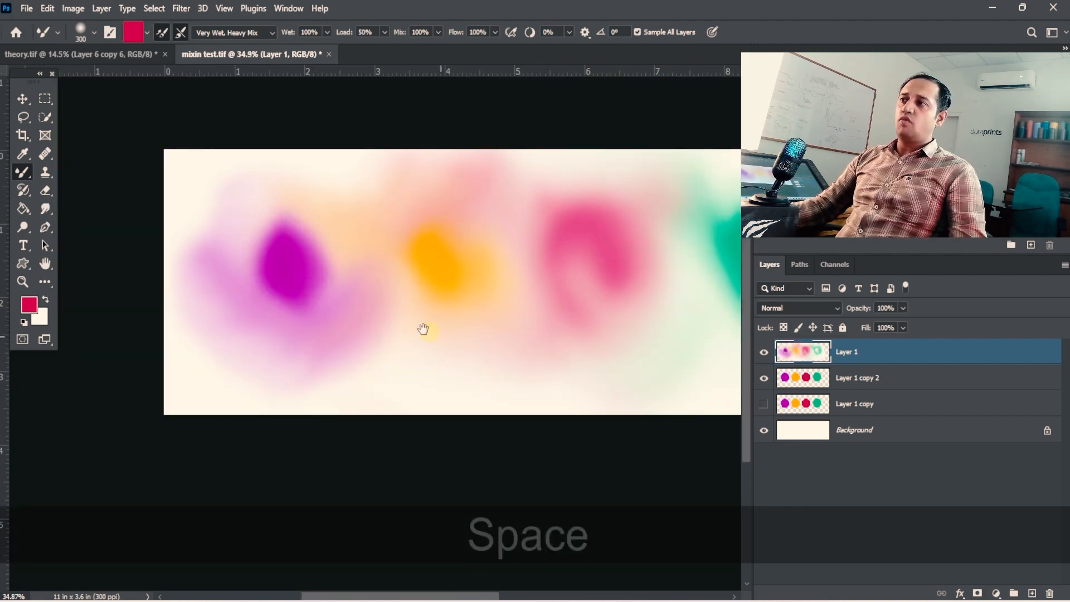
- Enlarge the brush to 600 and soften the purple centre and the pink patch with broad strokes
drag(552, 373, 465, 357)
drag(465, 358, 409, 331)
key(bracketright)
key(bracketright)
key(bracketright)
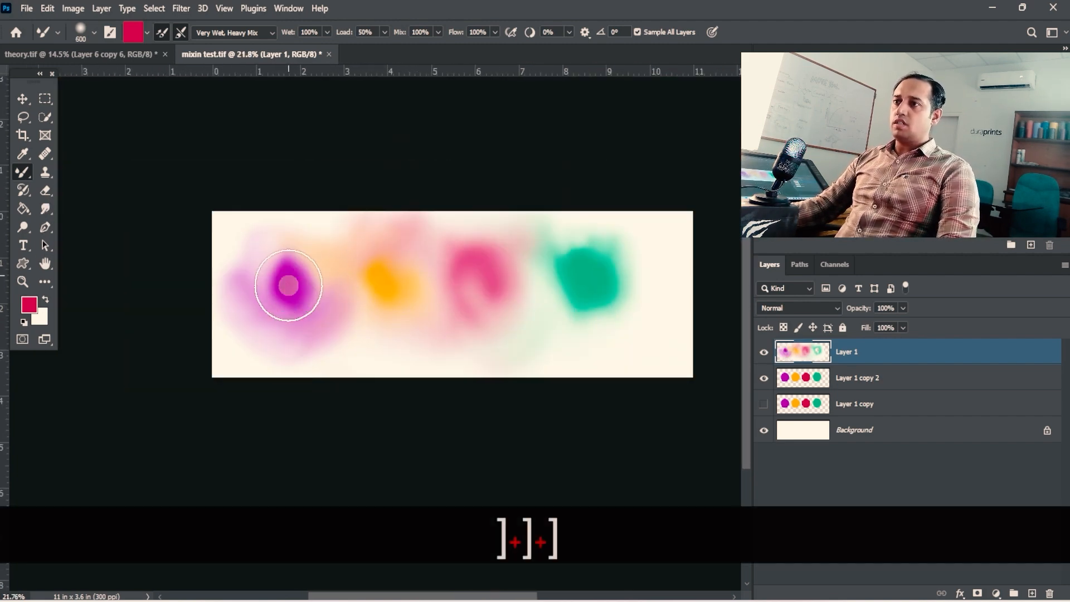
drag(456, 287, 511, 296)
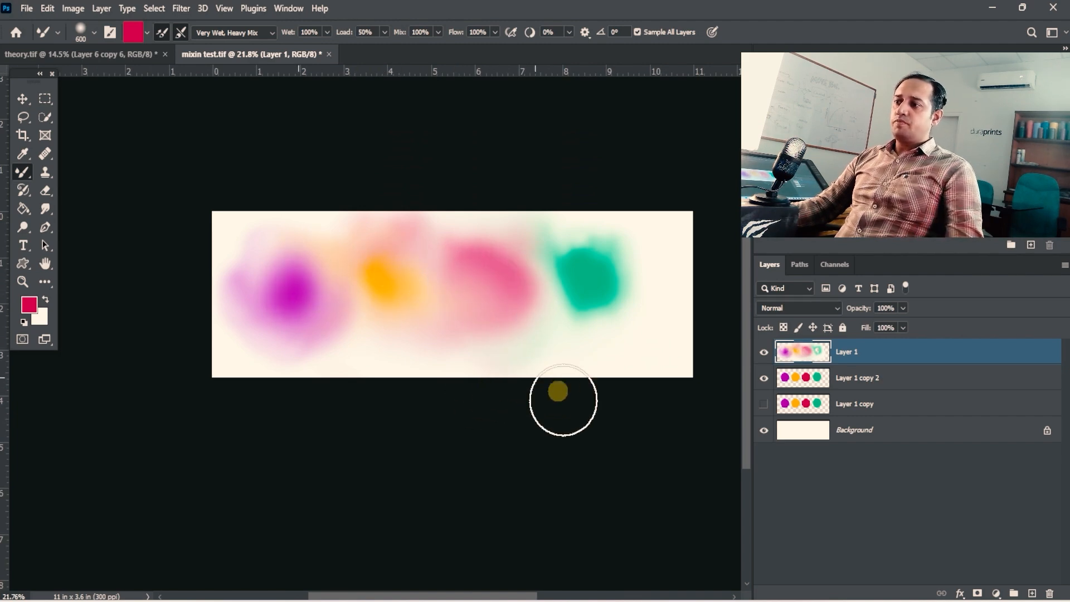
- Open the water color type image from the images folder in Photoshop and examine its blended colours up close
click(579, 601)
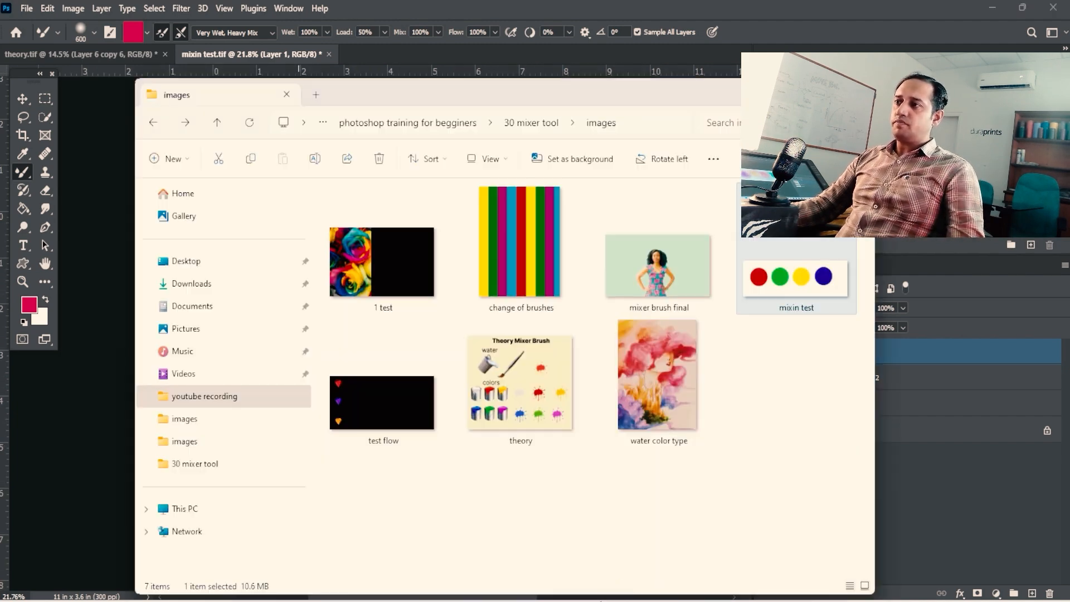
drag(660, 382, 781, 18)
drag(403, 286, 446, 283)
drag(383, 195, 457, 206)
drag(450, 247, 406, 92)
mouse_move(471, 292)
mouse_down()
mouse_move(446, 284)
mouse_move(425, 331)
mouse_move(434, 332)
mouse_move(454, 289)
mouse_up()
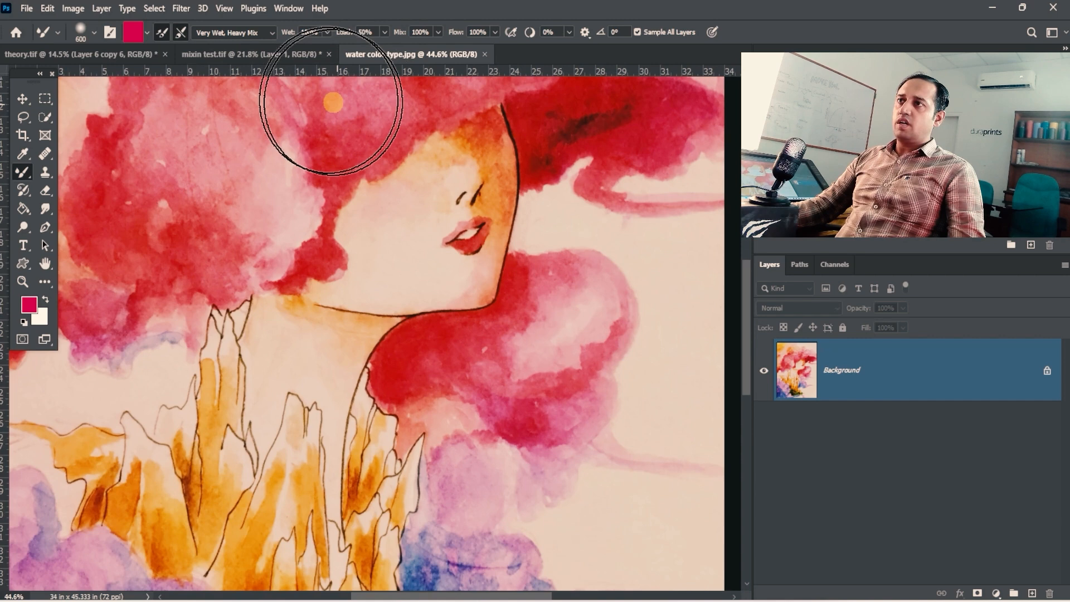
- Return to the mixin test document and smear the green patch's upper and lower edges
click(279, 54)
drag(450, 158, 535, 313)
mouse_move(483, 260)
mouse_down()
mouse_move(455, 225)
mouse_move(572, 272)
mouse_move(599, 291)
mouse_move(607, 329)
mouse_move(638, 325)
mouse_move(530, 325)
mouse_move(578, 302)
mouse_move(513, 208)
mouse_move(568, 217)
mouse_move(603, 245)
mouse_move(594, 306)
mouse_move(525, 244)
mouse_move(497, 162)
mouse_move(610, 177)
mouse_move(605, 145)
mouse_move(576, 193)
mouse_move(396, 150)
mouse_up()
key(space)
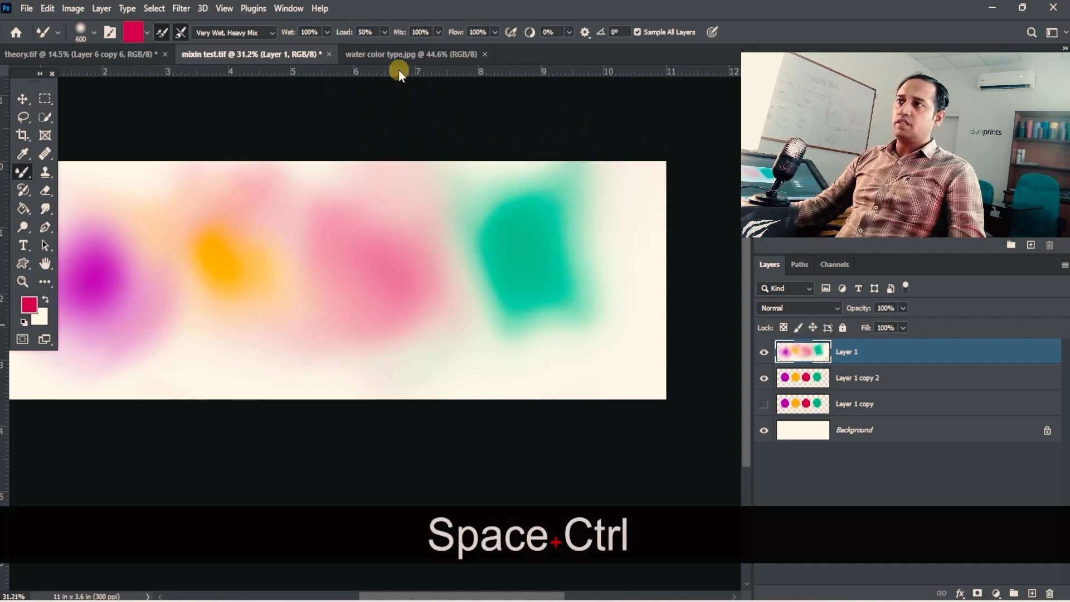
- Examine the whole watercolour image for comparison, then return to the mixin test document
click(412, 55)
mouse_move(457, 266)
mouse_down()
mouse_move(412, 272)
mouse_move(394, 232)
mouse_move(497, 234)
mouse_move(519, 246)
mouse_move(474, 247)
mouse_up()
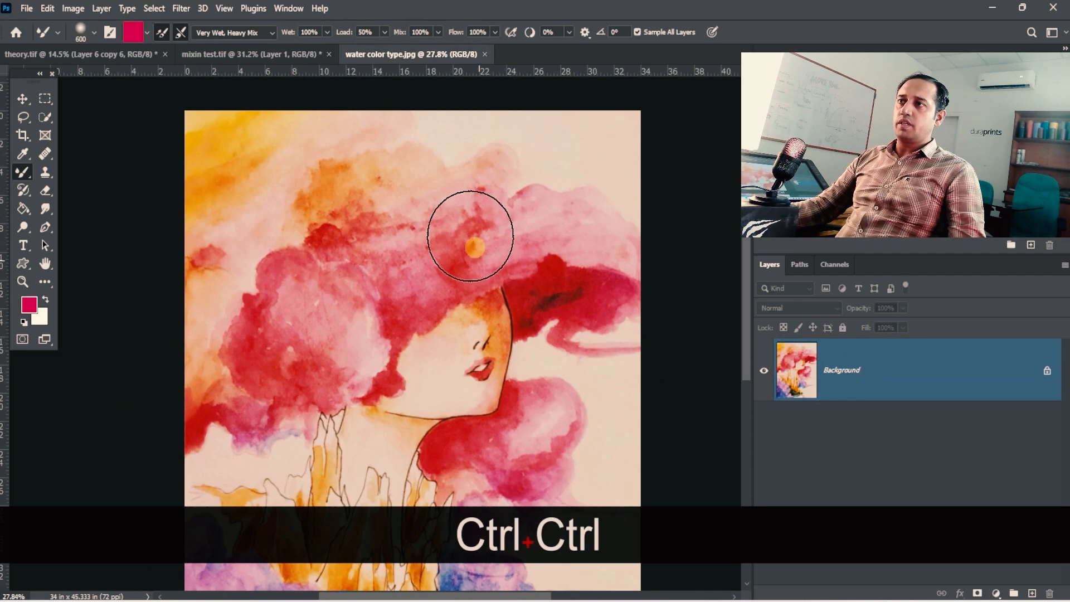
click(282, 50)
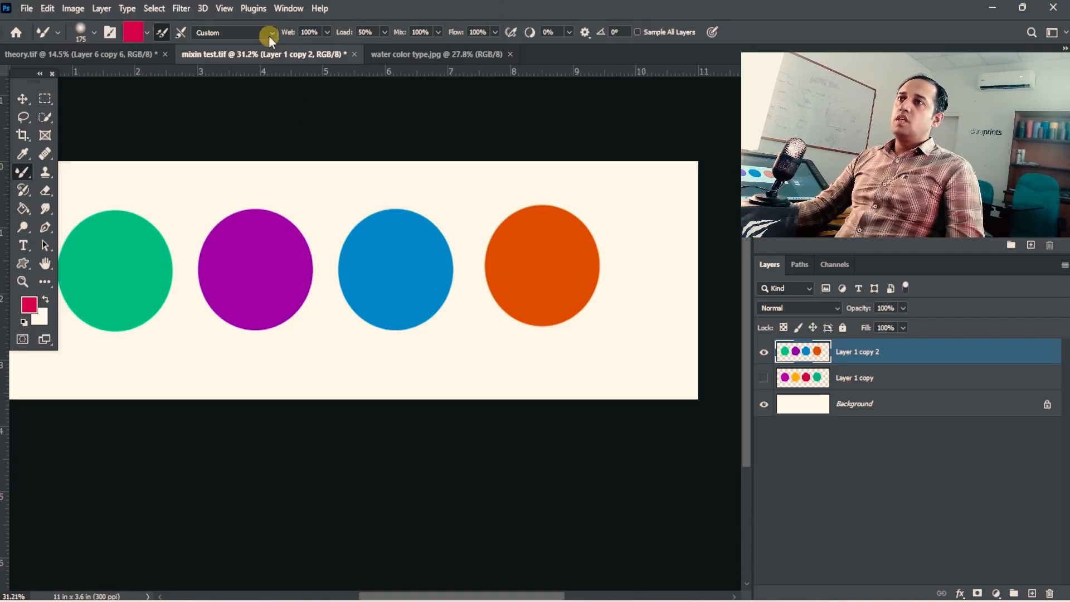
- Review the Mixer Brush preset list, the Load setting and the brush tip settings without changing them
click(269, 34)
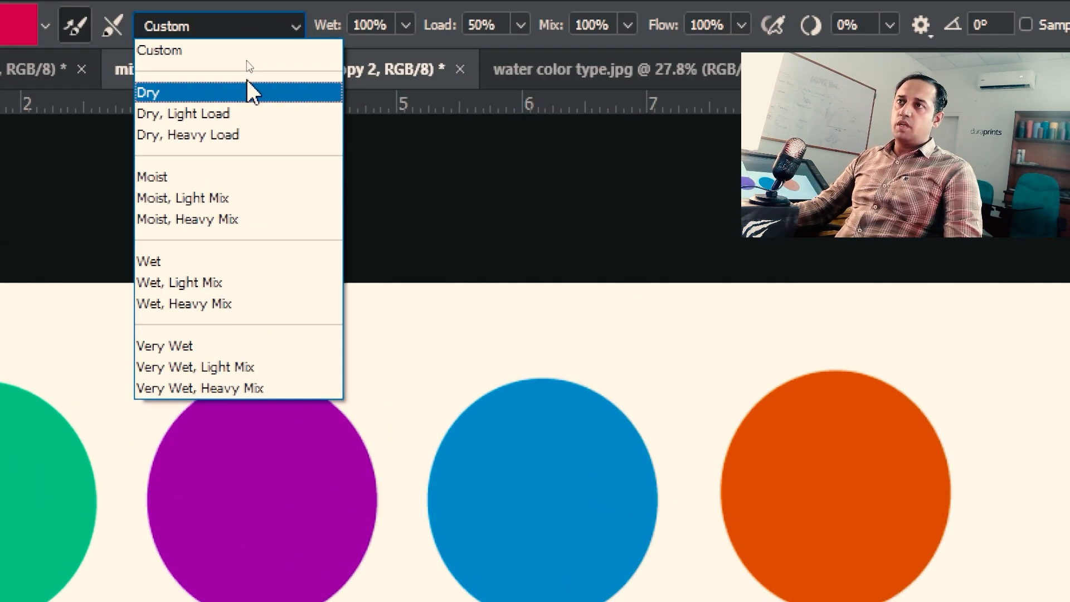
click(221, 31)
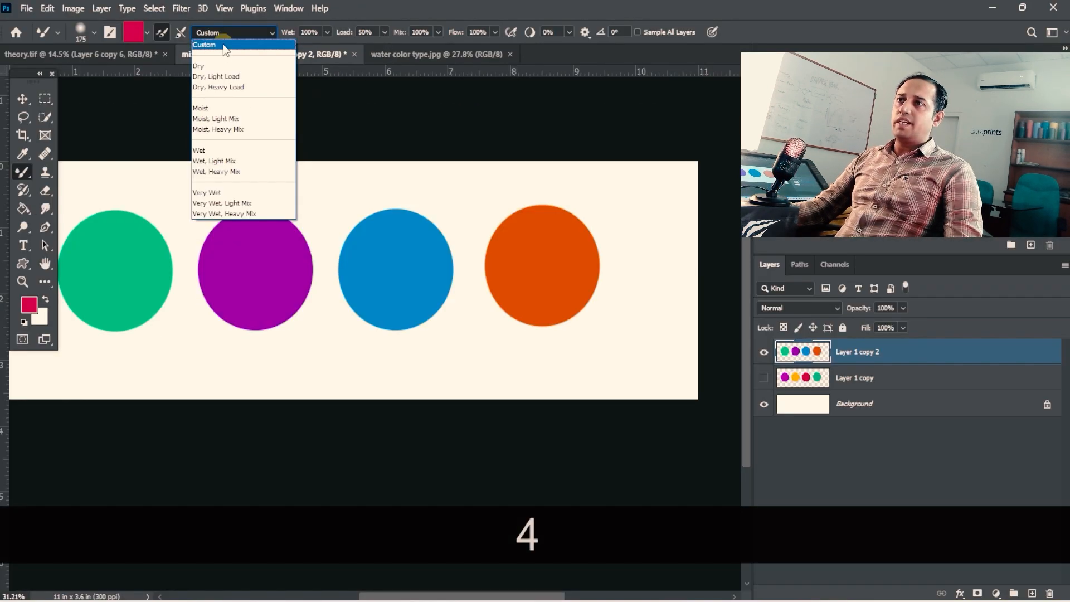
click(453, 68)
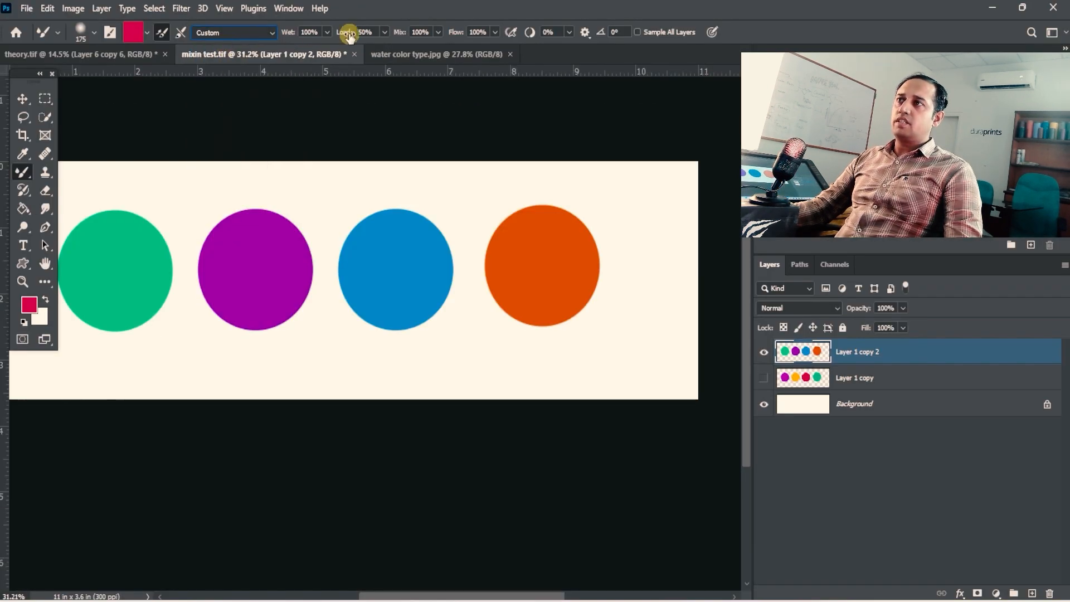
click(386, 32)
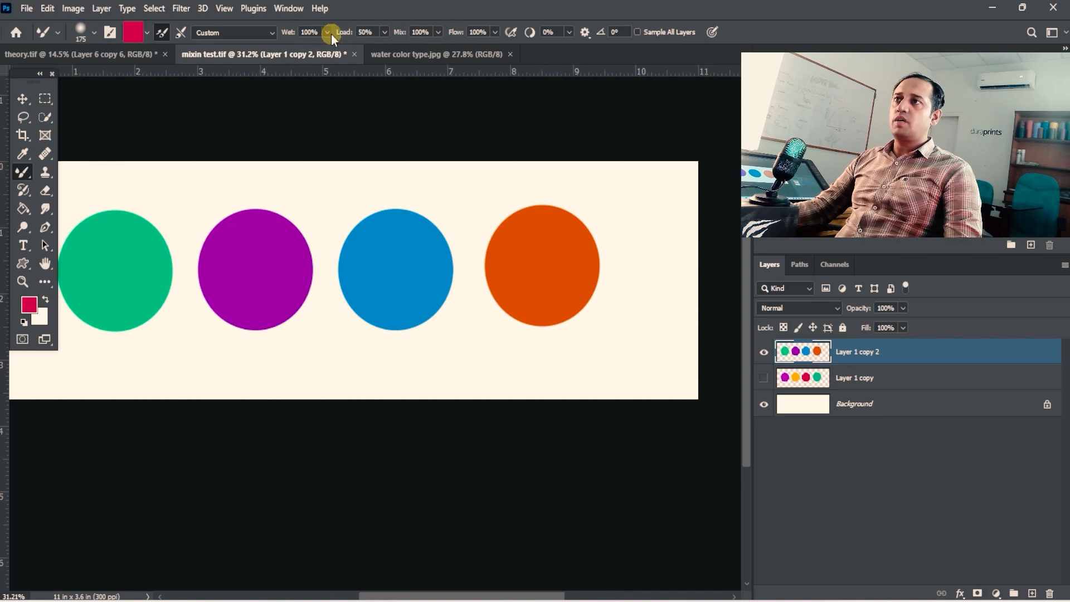
click(111, 33)
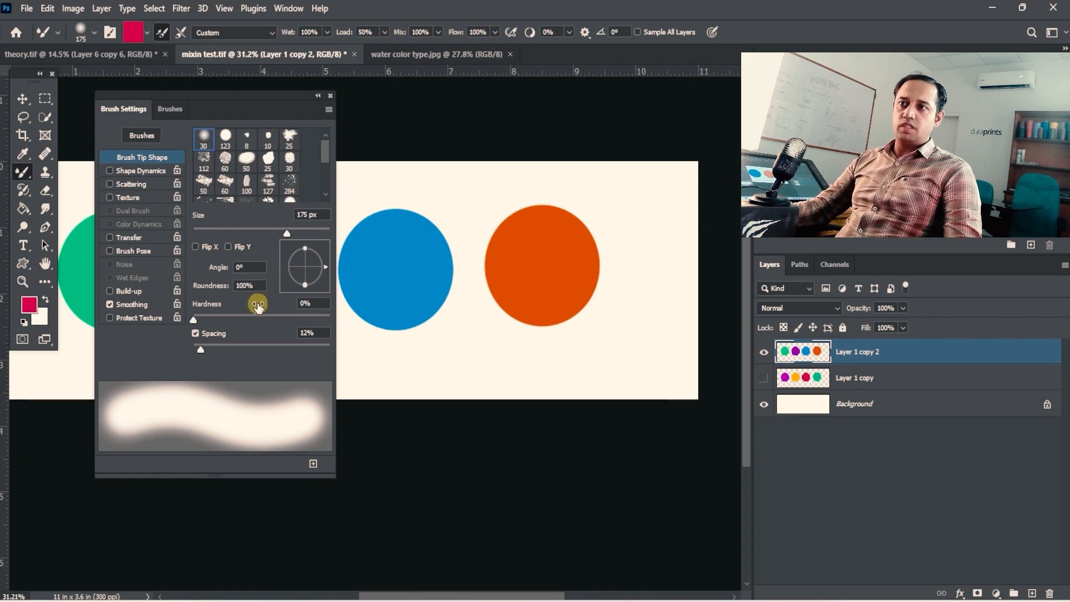
click(330, 96)
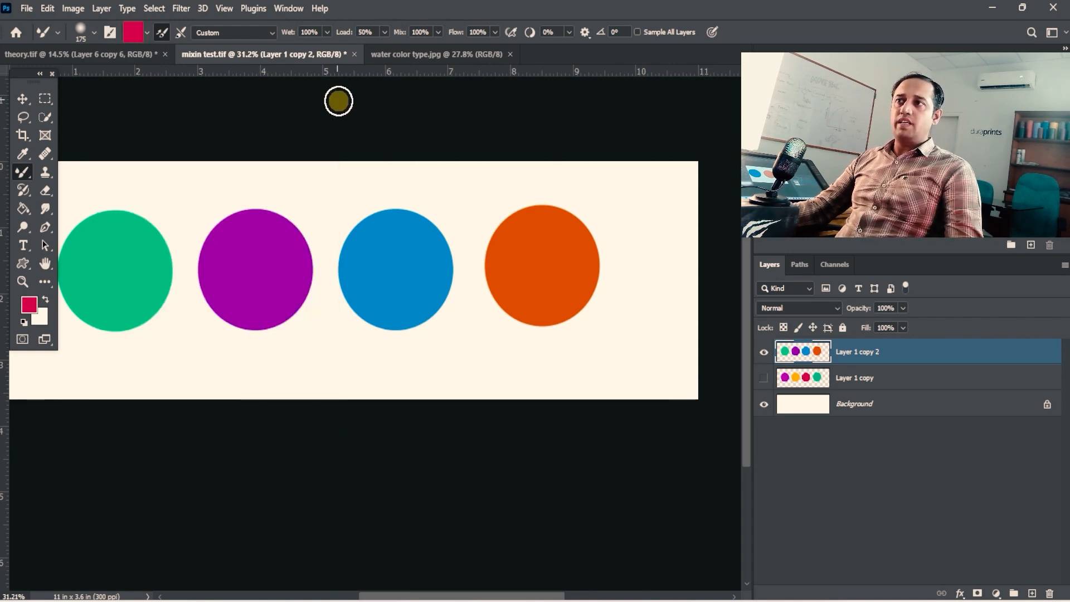
- Apply the Dry blending preset to the Mixer Brush and review the preset list again
click(271, 33)
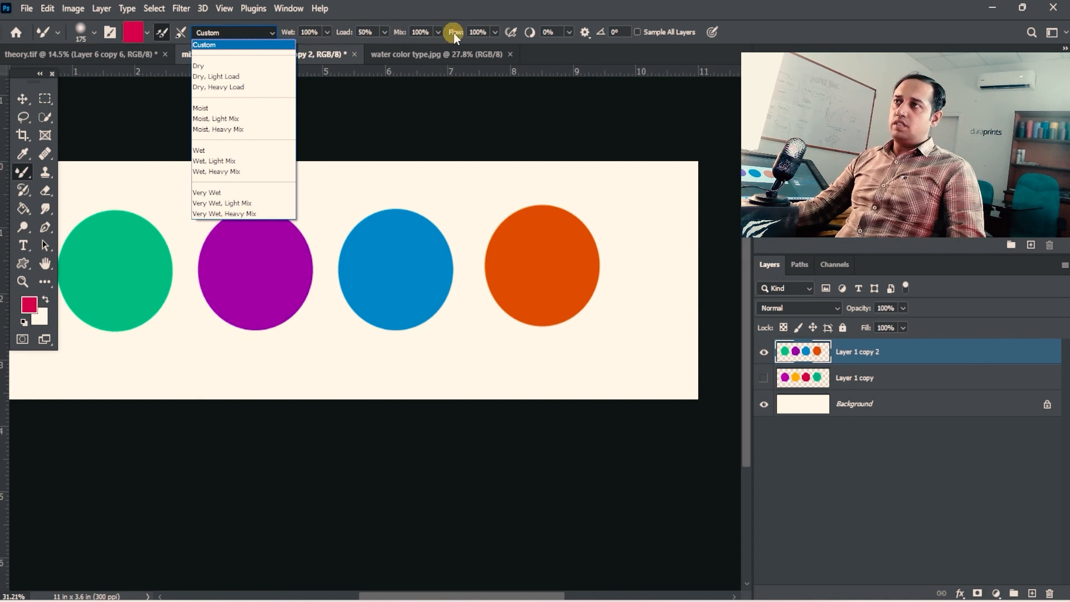
click(239, 67)
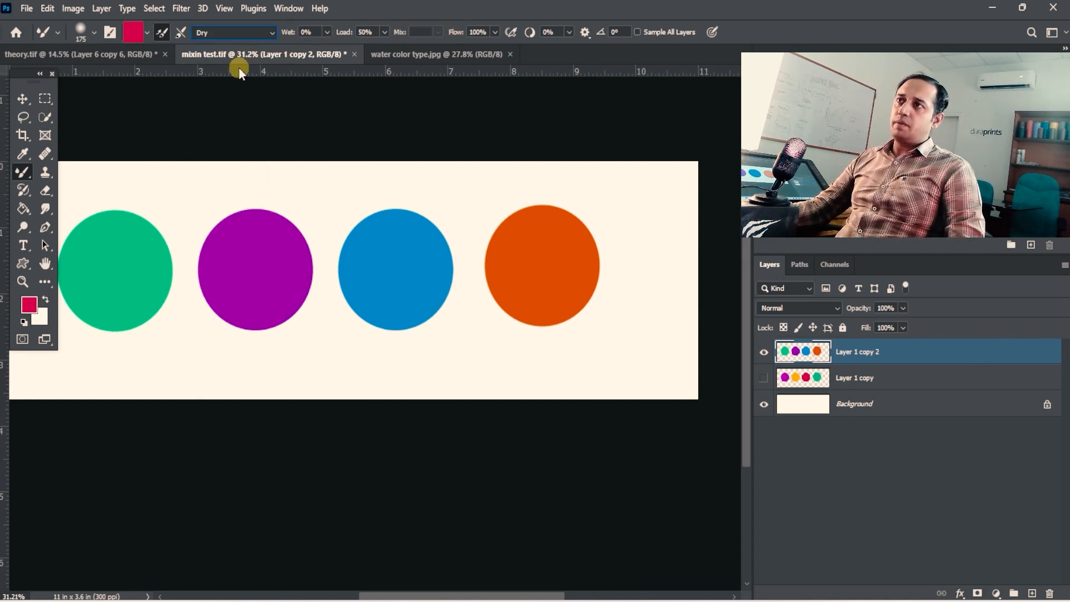
click(256, 33)
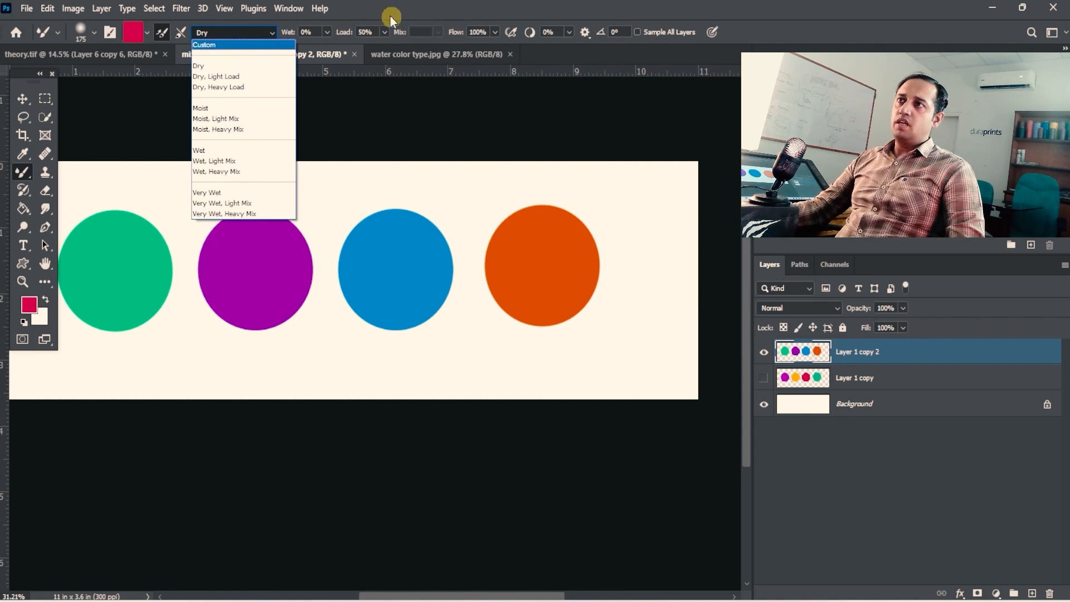
click(390, 16)
click(264, 34)
click(353, 42)
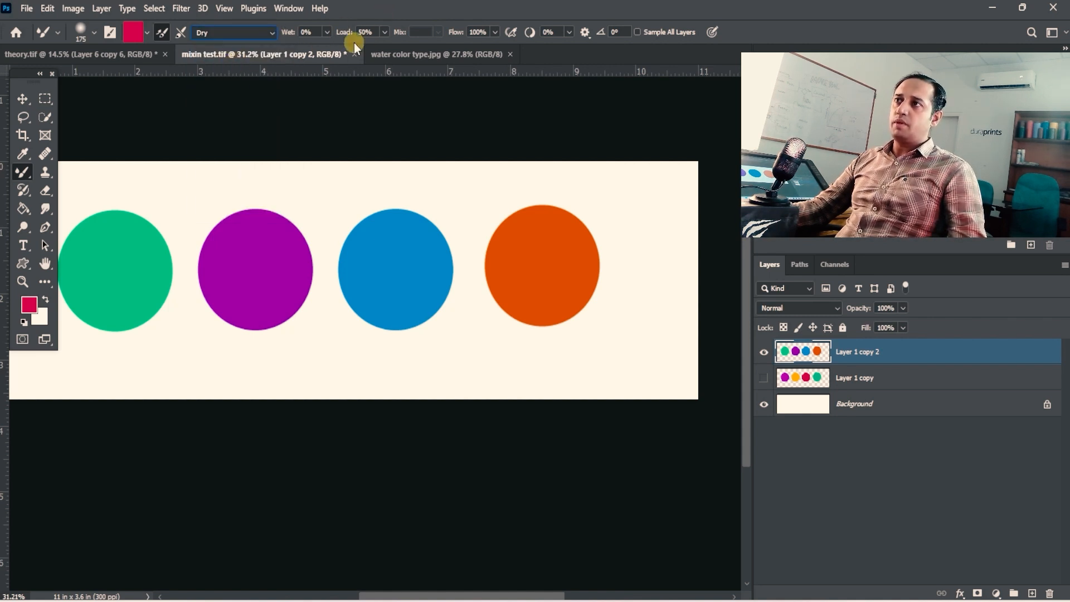
- Apply the Dry, Light Load blending preset, followed by Moist, to compare their Wet, Load and Mix settings
click(385, 33)
click(385, 33)
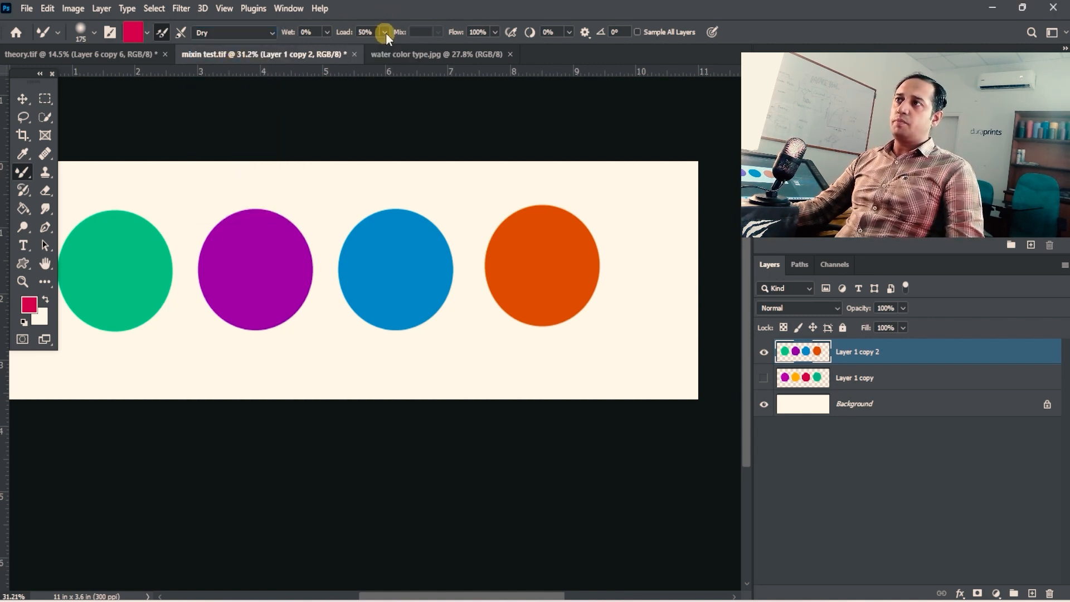
click(272, 32)
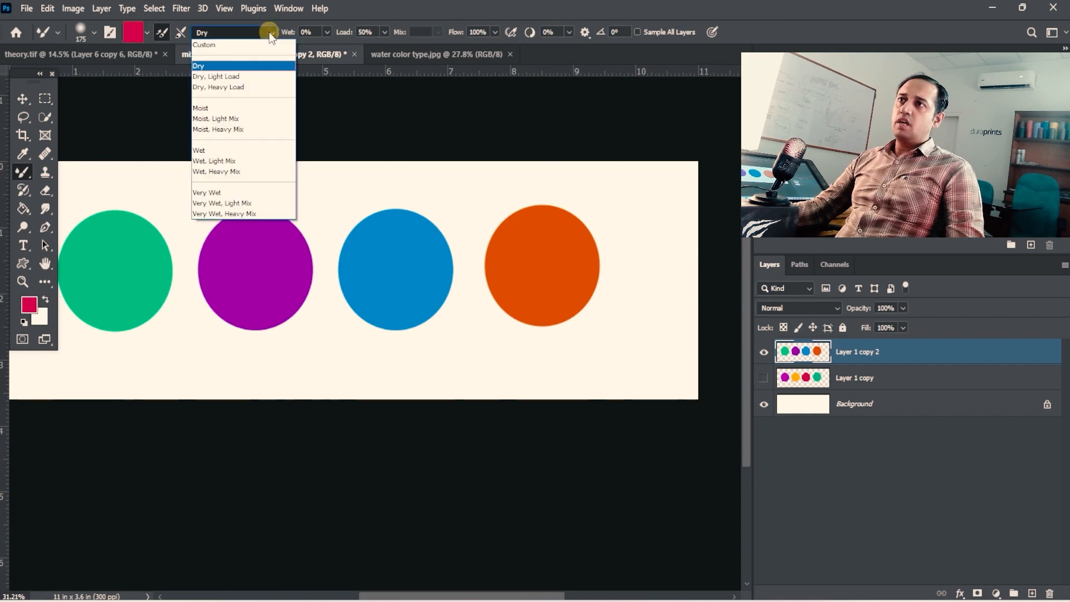
click(281, 68)
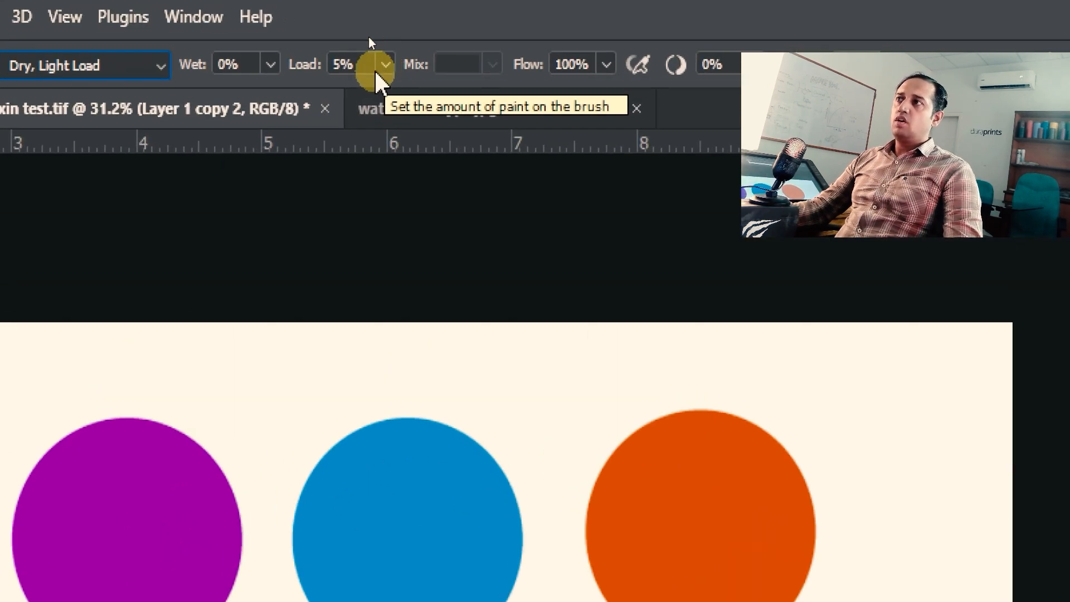
click(272, 32)
click(139, 216)
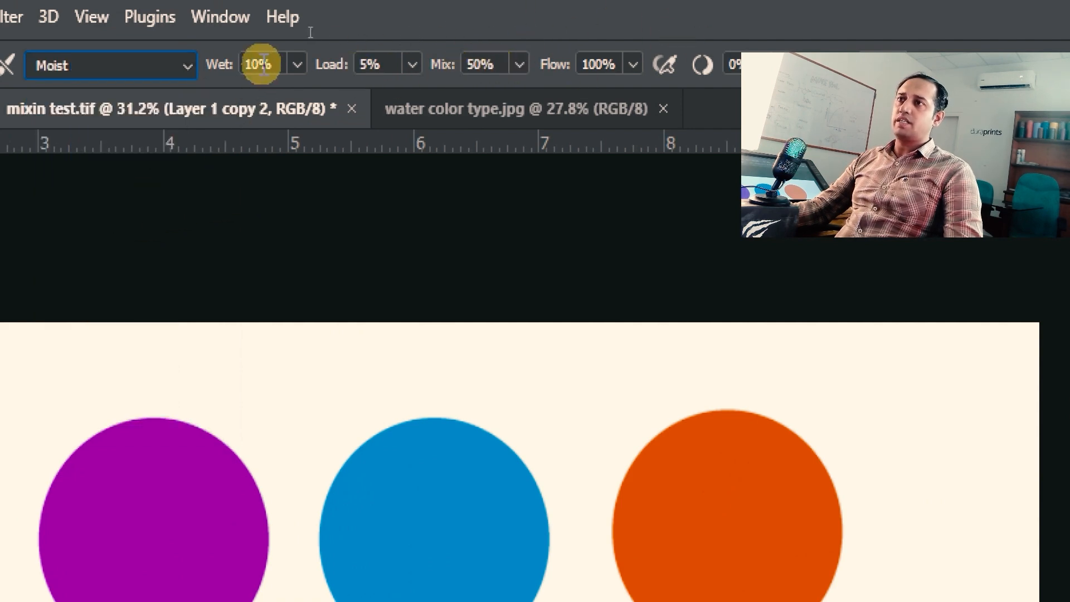
- Apply the Wet blending preset and paint red around the upper and outer edge of the purple circle
click(166, 65)
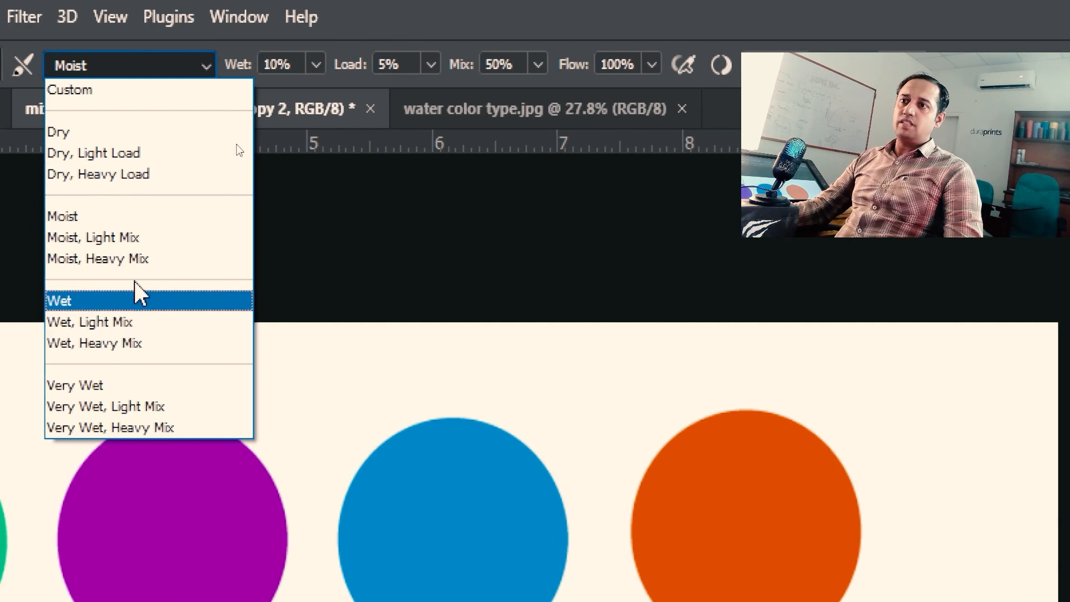
click(126, 301)
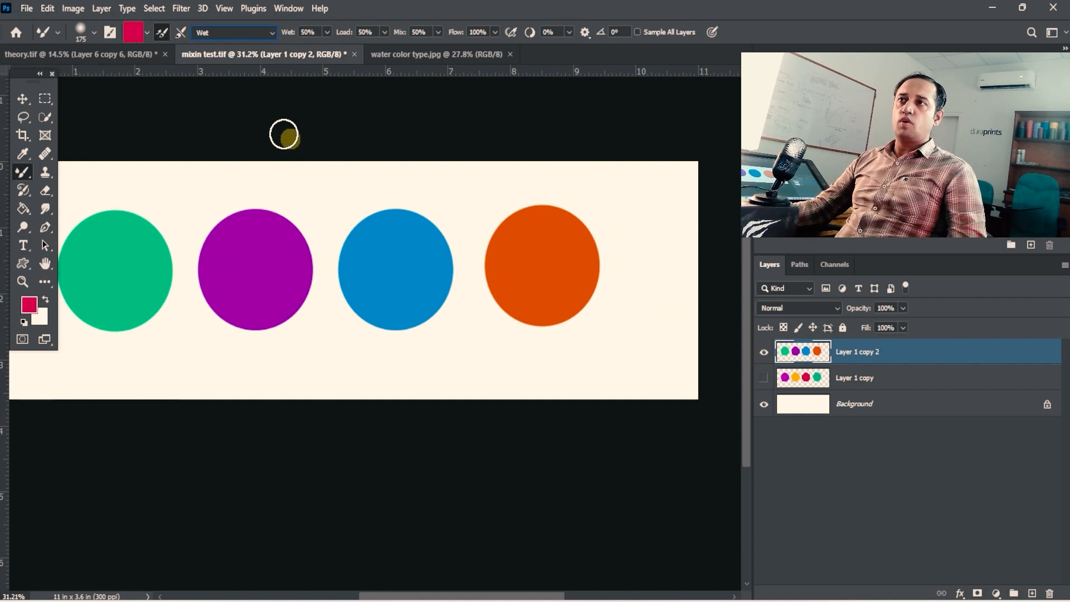
click(264, 34)
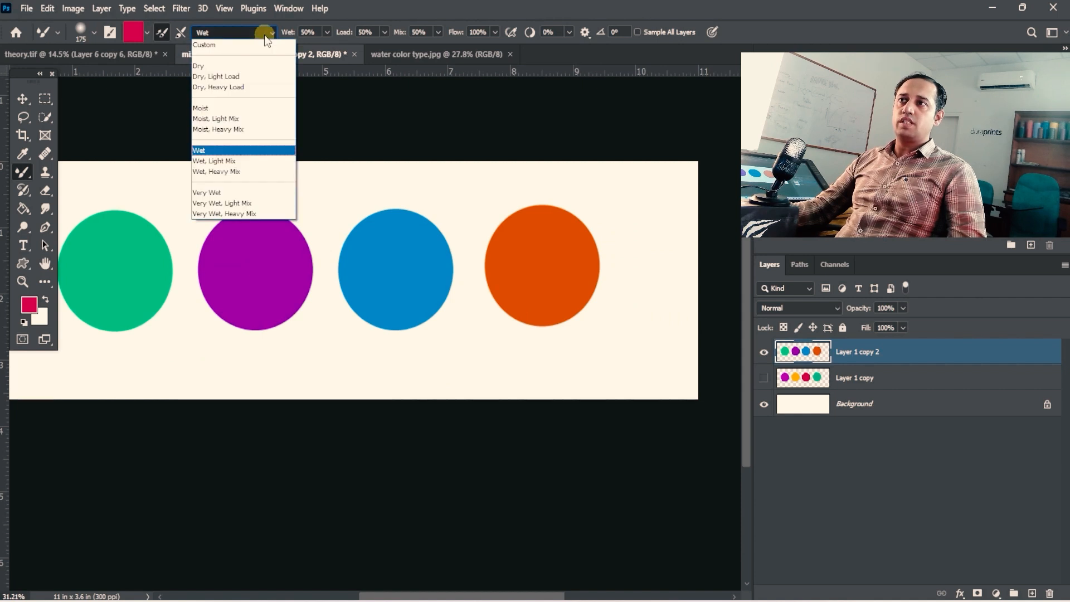
click(265, 35)
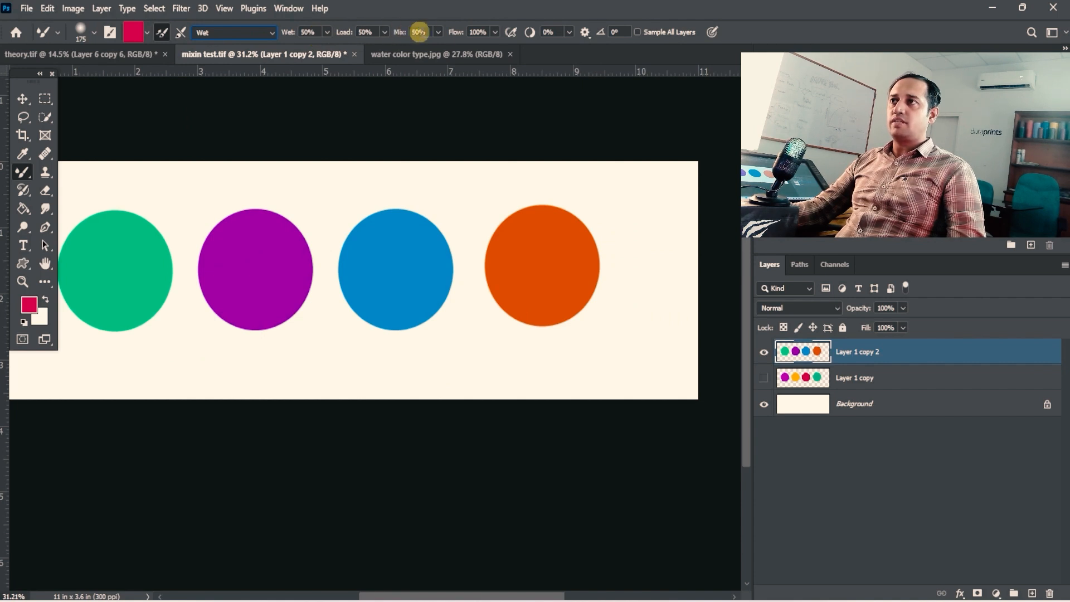
click(265, 33)
click(270, 33)
click(271, 33)
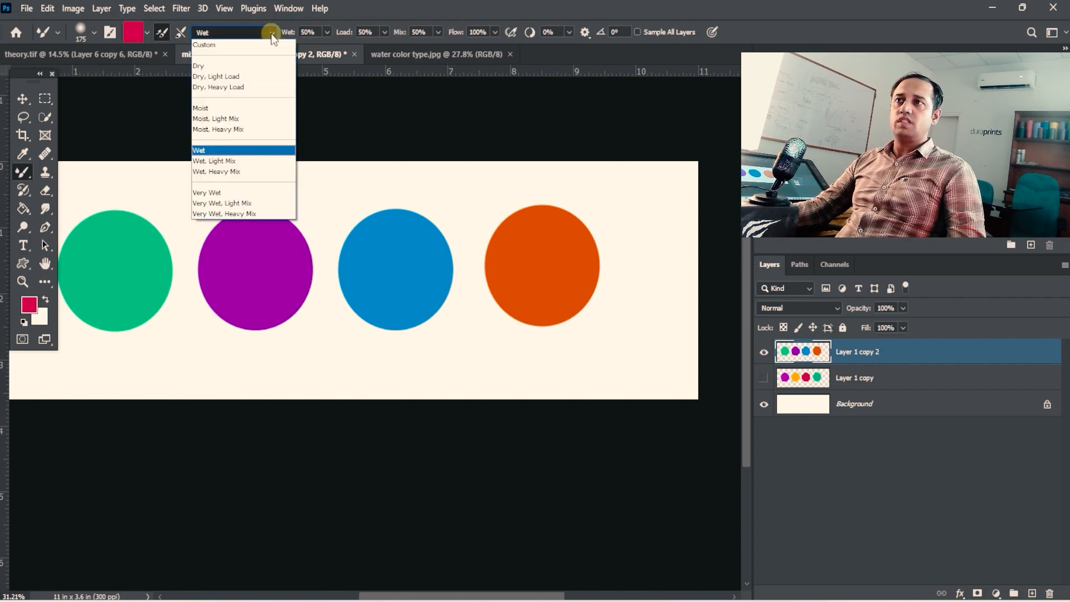
click(246, 148)
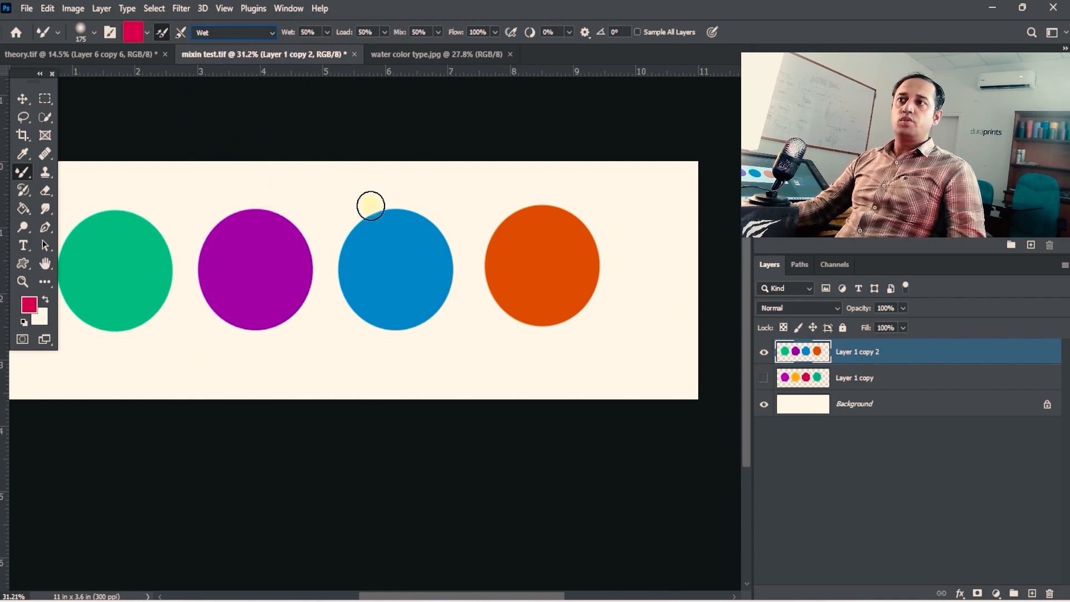
mouse_move(311, 247)
mouse_down()
mouse_move(317, 227)
mouse_move(292, 215)
mouse_move(261, 208)
mouse_move(223, 220)
mouse_move(195, 296)
mouse_move(261, 341)
mouse_up()
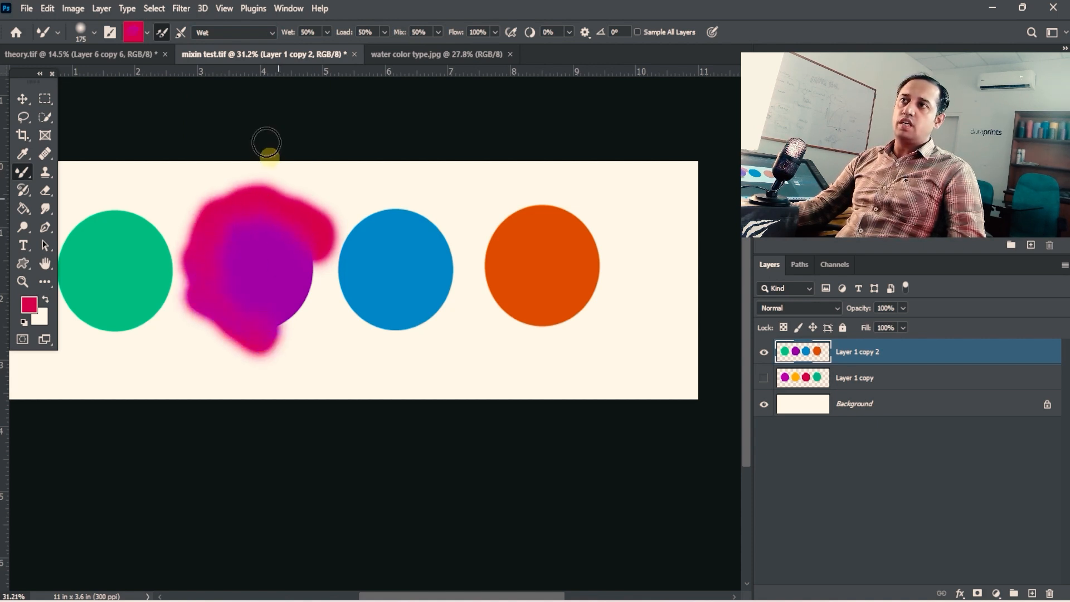
- Apply the Very Wet blending preset and smear red paint all around the edge of the blue circle
click(272, 33)
click(233, 197)
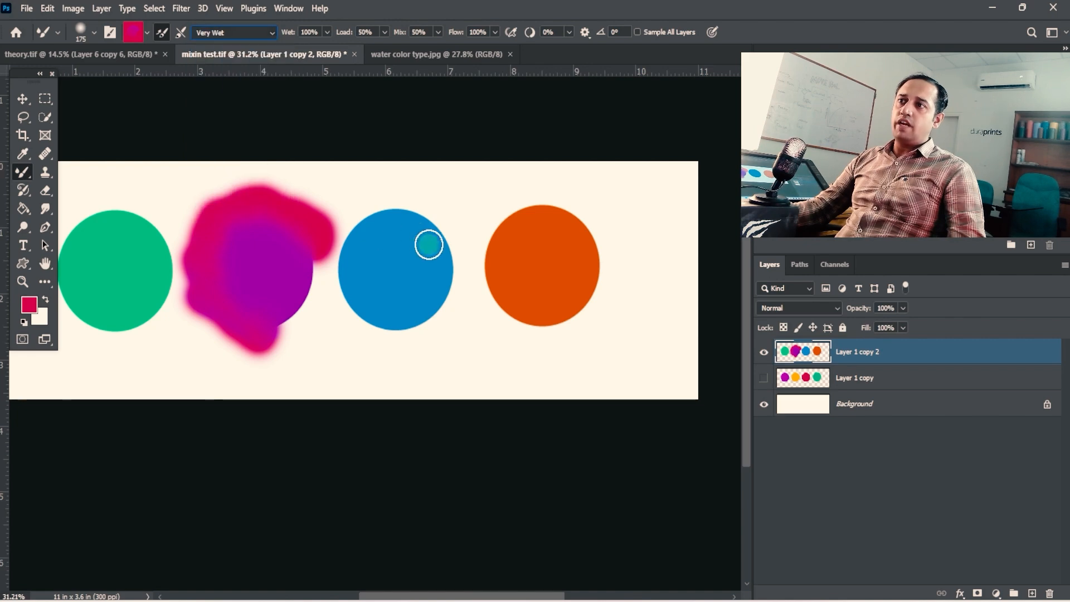
mouse_move(371, 217)
mouse_down()
mouse_move(422, 211)
mouse_move(444, 241)
mouse_move(445, 268)
mouse_move(462, 286)
mouse_move(431, 319)
mouse_move(411, 310)
mouse_move(380, 329)
mouse_move(356, 317)
mouse_move(342, 247)
mouse_move(369, 204)
mouse_up()
key(ctrl+space)
ctrl+click(295, 230)
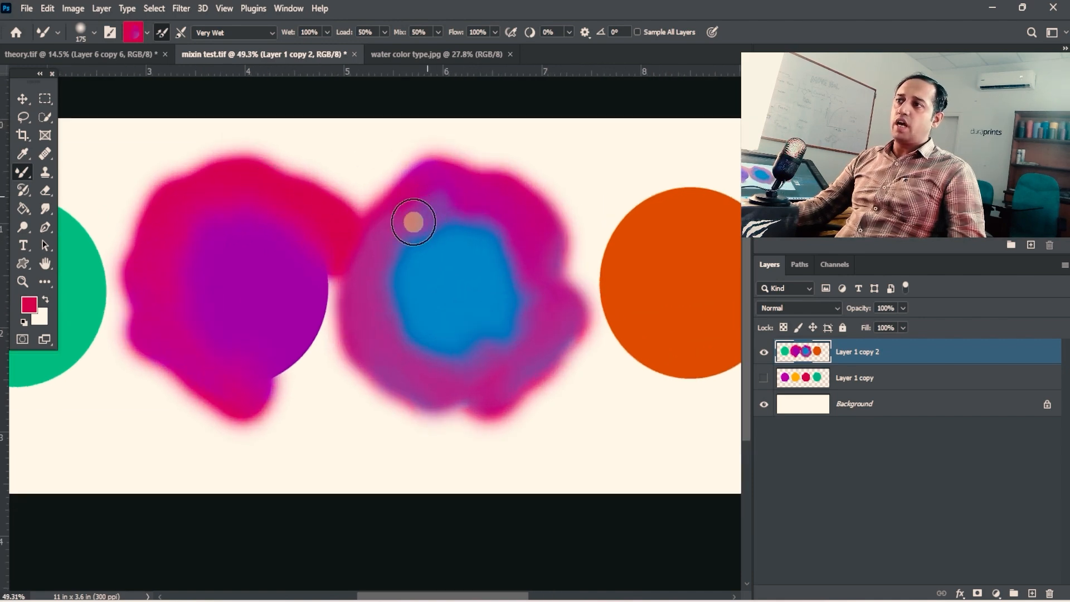
key(space)
mouse_move(482, 233)
mouse_down()
mouse_move(437, 228)
mouse_move(497, 232)
mouse_move(487, 310)
mouse_move(392, 361)
mouse_move(362, 209)
mouse_up()
- Examine up close how the paint blends along the edges of the purple and blue circles
key(ctrl+space)
ctrl+click(387, 218)
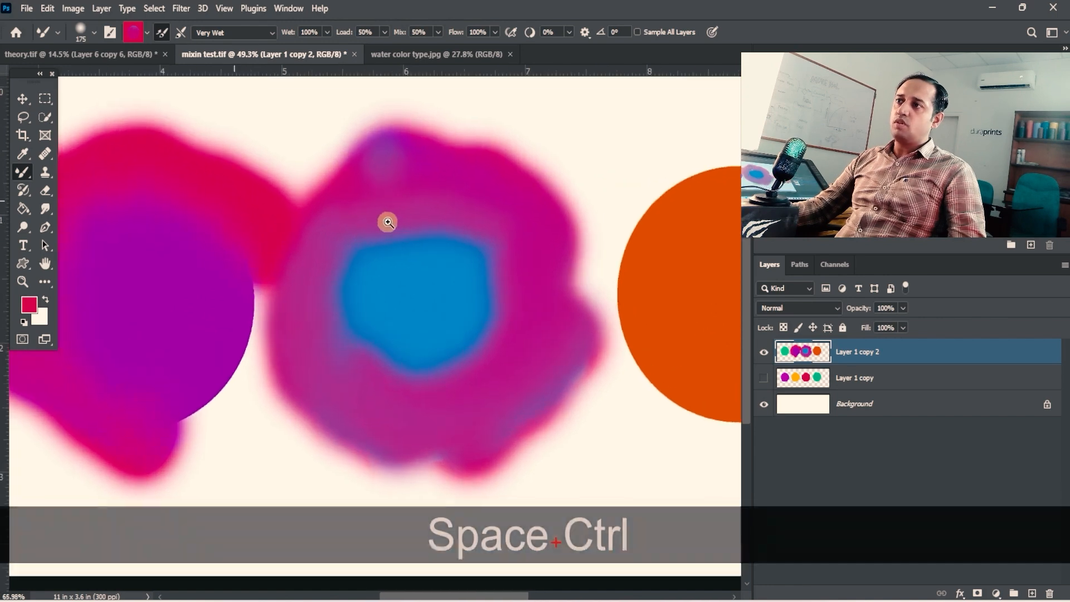
key(space)
key(ctrl+space)
mouse_move(415, 279)
mouse_down()
mouse_move(475, 257)
mouse_move(399, 269)
mouse_up()
key(ctrl+space)
drag(352, 220, 395, 223)
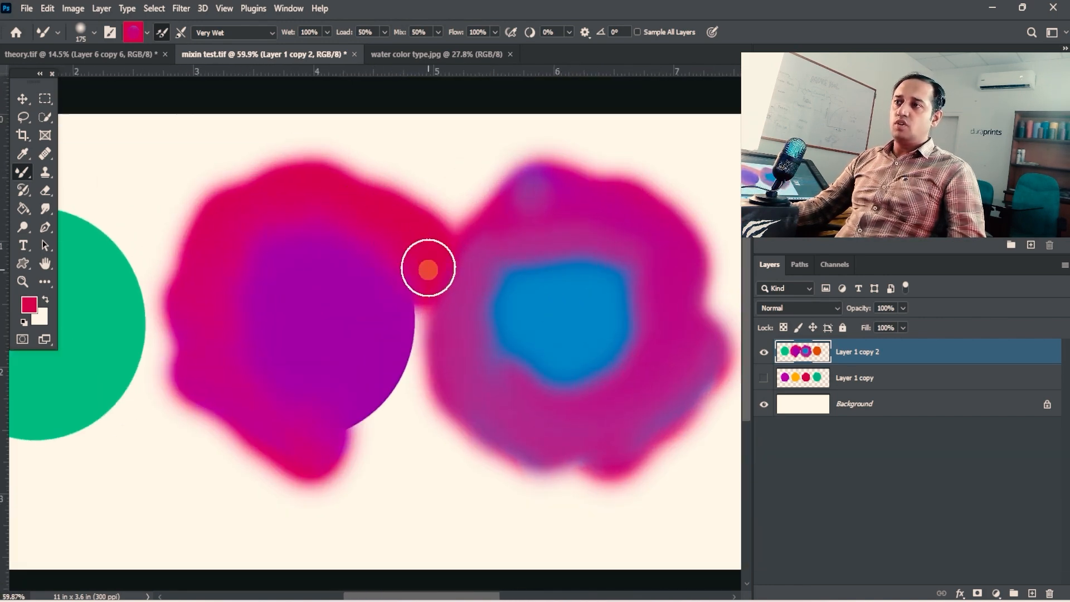
key(space)
drag(532, 268, 517, 249)
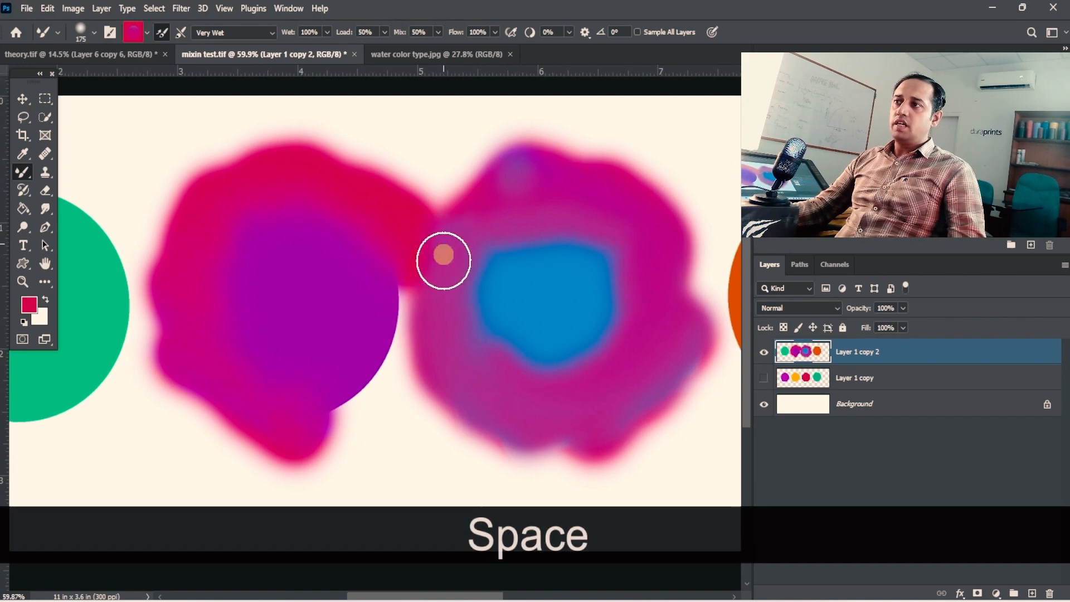
- Apply the Wet blending preset and paint two dabs at the green circle's upper edge, on the side facing the purple circle
click(272, 34)
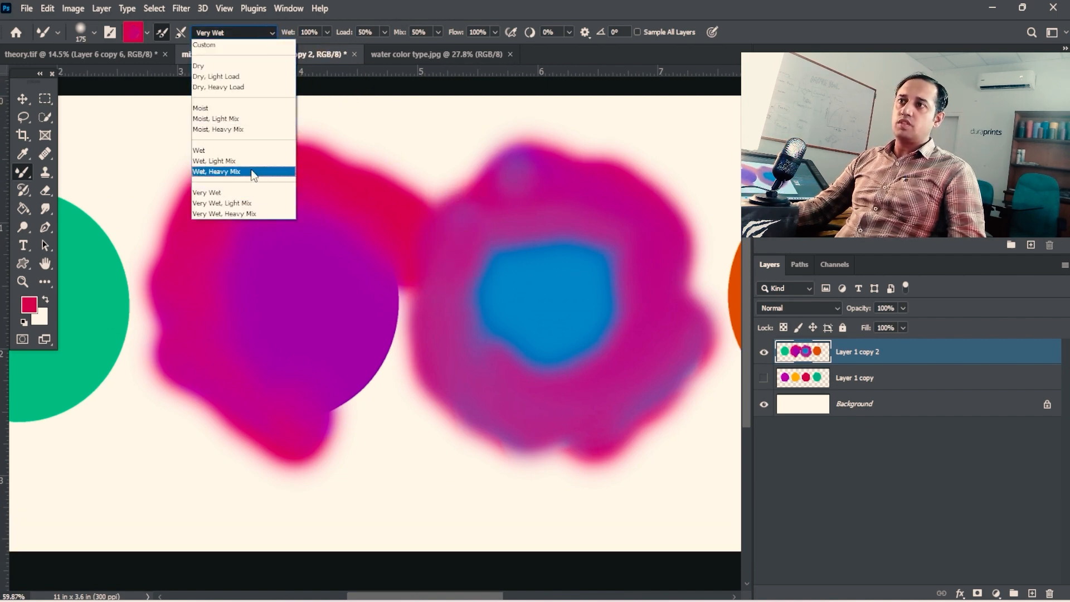
click(246, 151)
key(space)
mouse_move(268, 227)
mouse_down()
mouse_move(441, 224)
mouse_move(275, 211)
mouse_up()
click(229, 164)
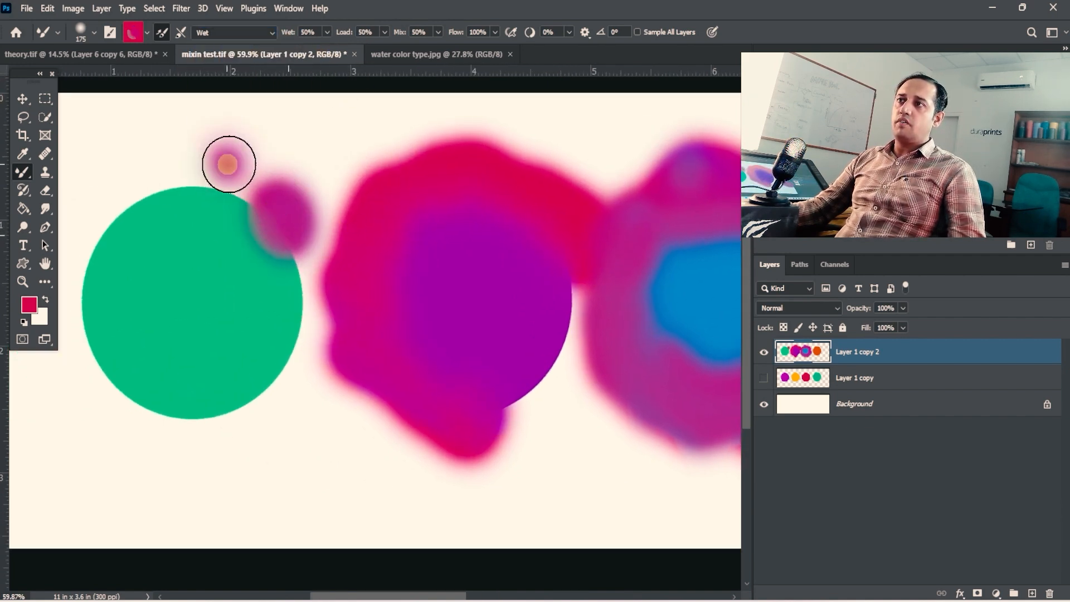
- Clean the Mixer Brush and paint around the edge of the green circle
click(148, 34)
click(159, 61)
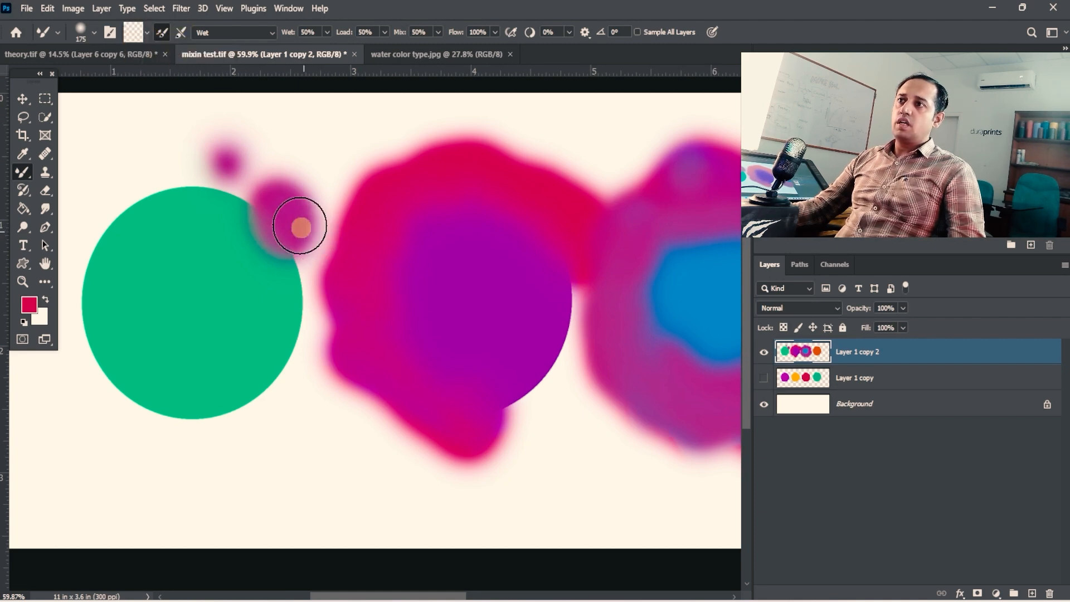
mouse_move(301, 227)
mouse_down()
mouse_move(249, 191)
mouse_move(234, 163)
mouse_move(232, 192)
mouse_move(172, 181)
mouse_move(106, 231)
mouse_move(103, 348)
mouse_up()
key(space)
mouse_move(139, 346)
mouse_down()
mouse_move(404, 248)
mouse_move(361, 289)
mouse_move(346, 245)
mouse_move(397, 346)
mouse_move(447, 320)
mouse_move(509, 323)
mouse_move(562, 241)
mouse_move(557, 139)
mouse_move(540, 287)
mouse_up()
- Paint over the remaining edge of the purple circle and blend it into the red paint
key(space)
drag(571, 317, 287, 301)
mouse_move(548, 285)
mouse_down()
mouse_move(561, 189)
mouse_move(506, 320)
mouse_move(498, 300)
mouse_move(336, 373)
mouse_up()
key(space)
key(ctrl+alt+space)
drag(512, 318, 480, 318)
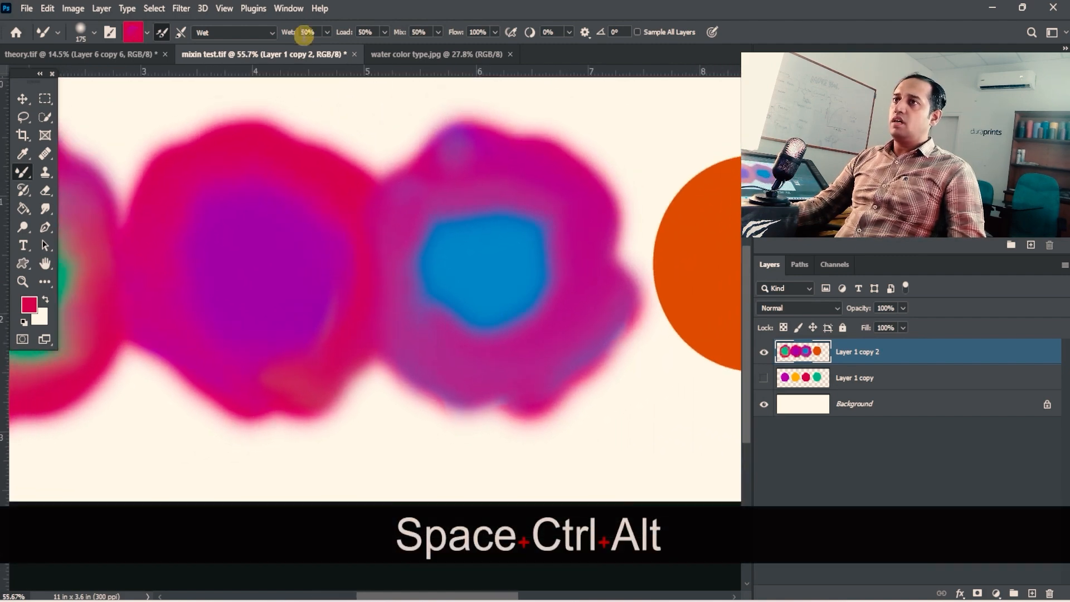
- Apply the Moist blending preset and paint red around the edge of the orange circle
click(272, 32)
click(223, 107)
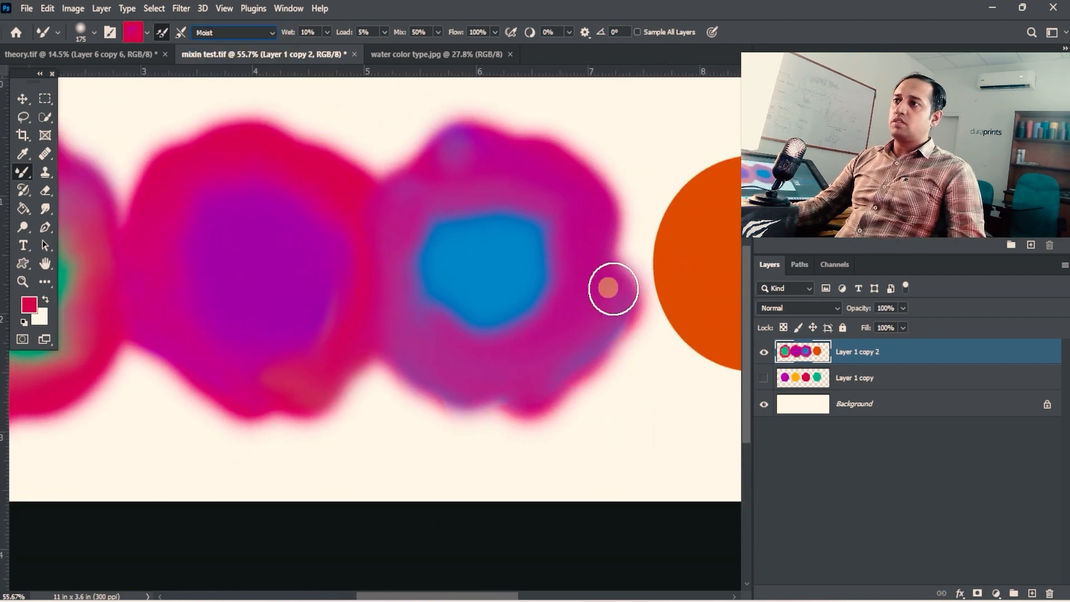
key(space)
drag(641, 295, 370, 246)
mouse_move(385, 145)
mouse_down()
mouse_move(399, 254)
mouse_move(452, 309)
mouse_move(533, 306)
mouse_move(602, 251)
mouse_move(563, 136)
mouse_move(527, 135)
mouse_up()
click(278, 32)
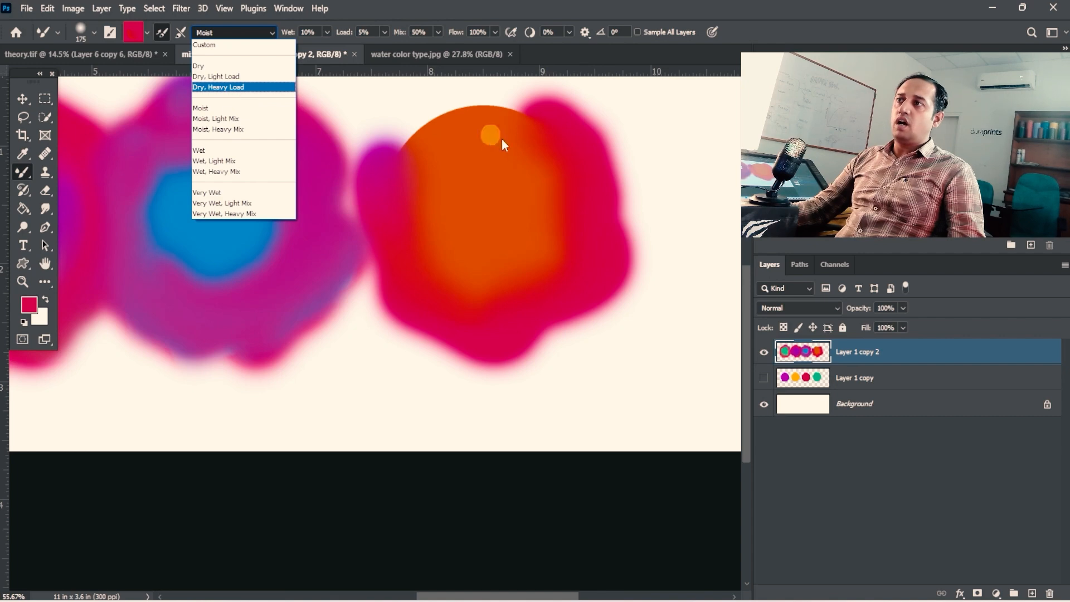
click(506, 118)
mouse_move(507, 110)
mouse_down()
mouse_move(475, 131)
mouse_move(451, 129)
mouse_up()
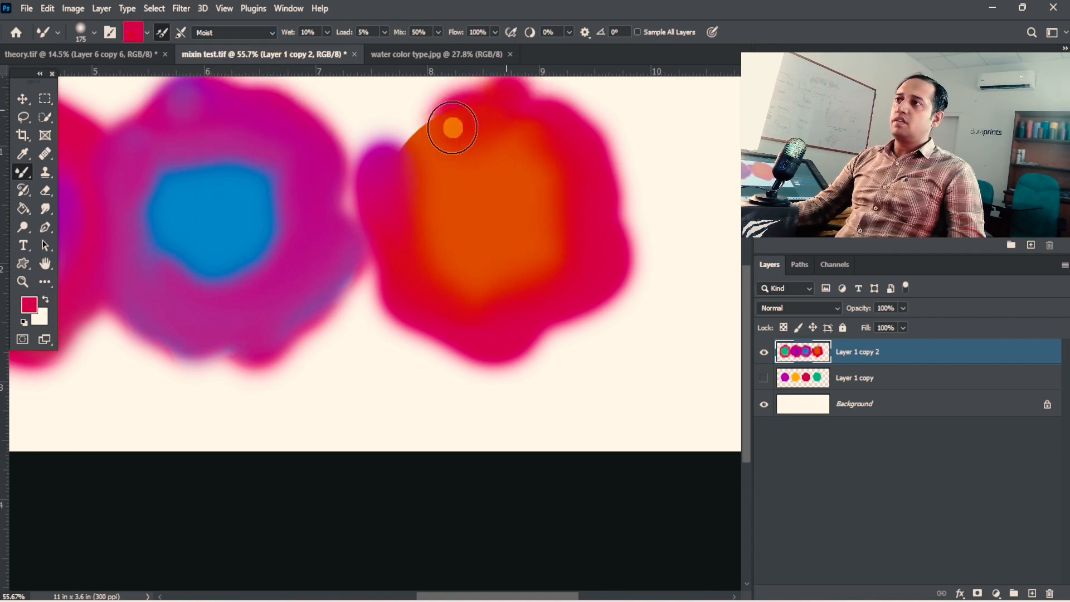
- Load the Mixer Brush with the blue of the neighbouring circle and paint it around the orange circle's outer edge
key(z)
key(alt)
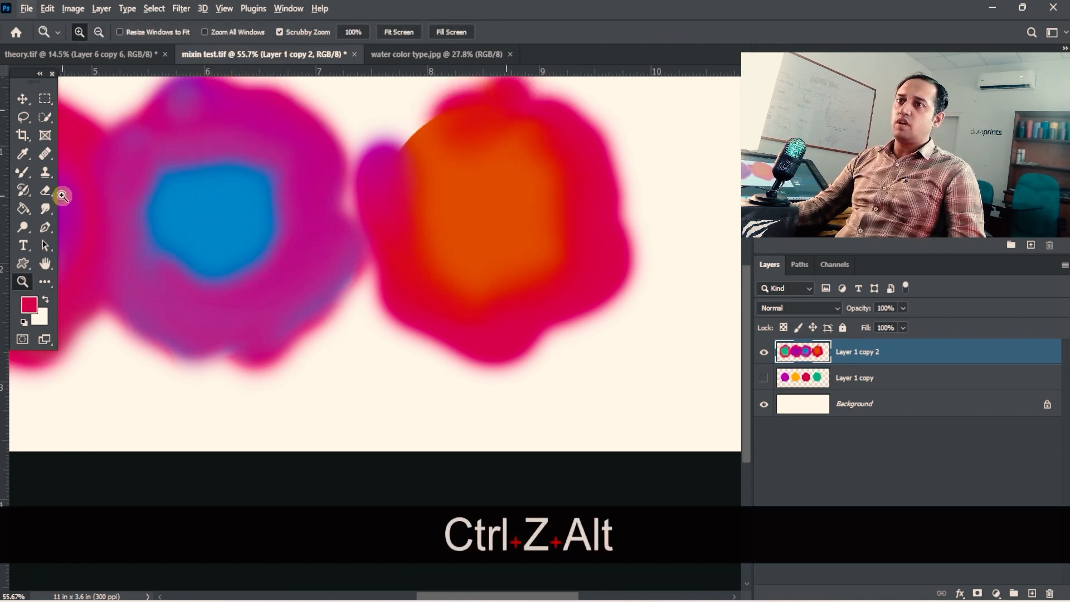
key(b)
alt+click(172, 196)
mouse_move(415, 92)
mouse_down()
mouse_move(430, 148)
mouse_move(401, 175)
mouse_move(399, 282)
mouse_move(451, 383)
mouse_move(580, 357)
mouse_move(653, 232)
mouse_move(591, 103)
mouse_up()
key(space)
drag(572, 208, 560, 315)
mouse_move(599, 234)
mouse_down()
mouse_move(501, 172)
mouse_move(438, 184)
mouse_move(399, 139)
mouse_up()
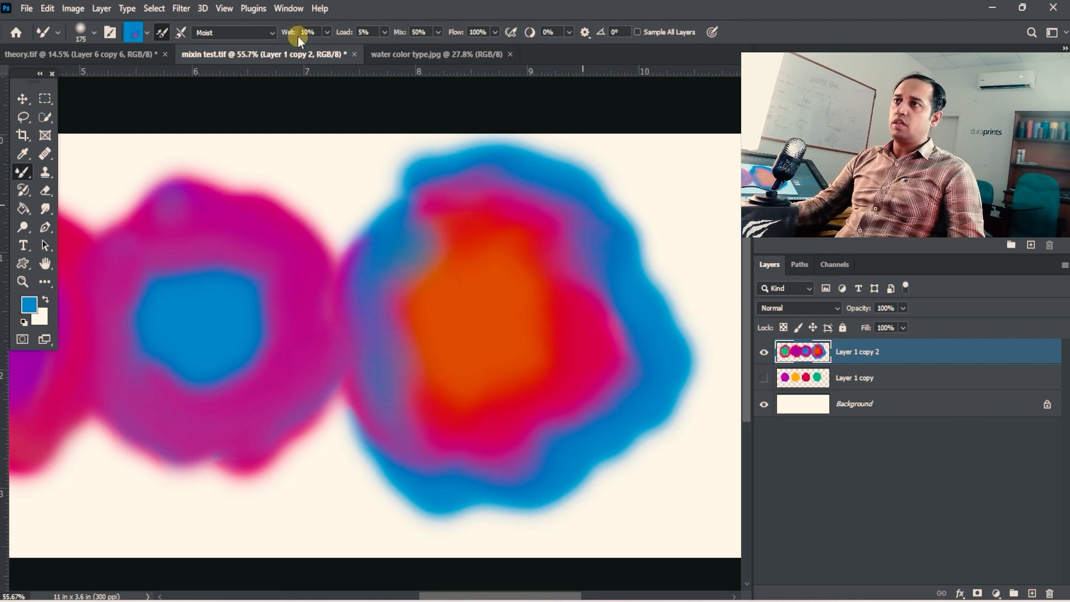
mouse_move(530, 147)
mouse_down()
mouse_move(431, 157)
mouse_move(413, 192)
mouse_move(430, 203)
mouse_move(535, 195)
mouse_move(584, 238)
mouse_move(627, 307)
mouse_move(647, 375)
mouse_move(612, 418)
mouse_move(516, 411)
mouse_move(440, 432)
mouse_move(417, 405)
mouse_move(539, 437)
mouse_move(427, 366)
mouse_up()
ctrl+alt+click(452, 278)
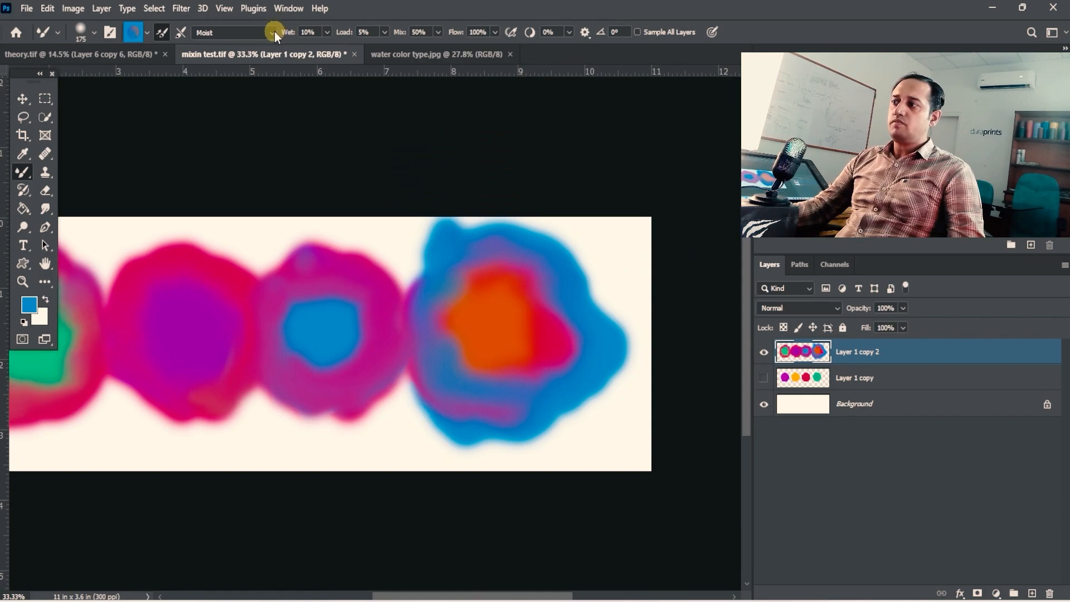
click(272, 31)
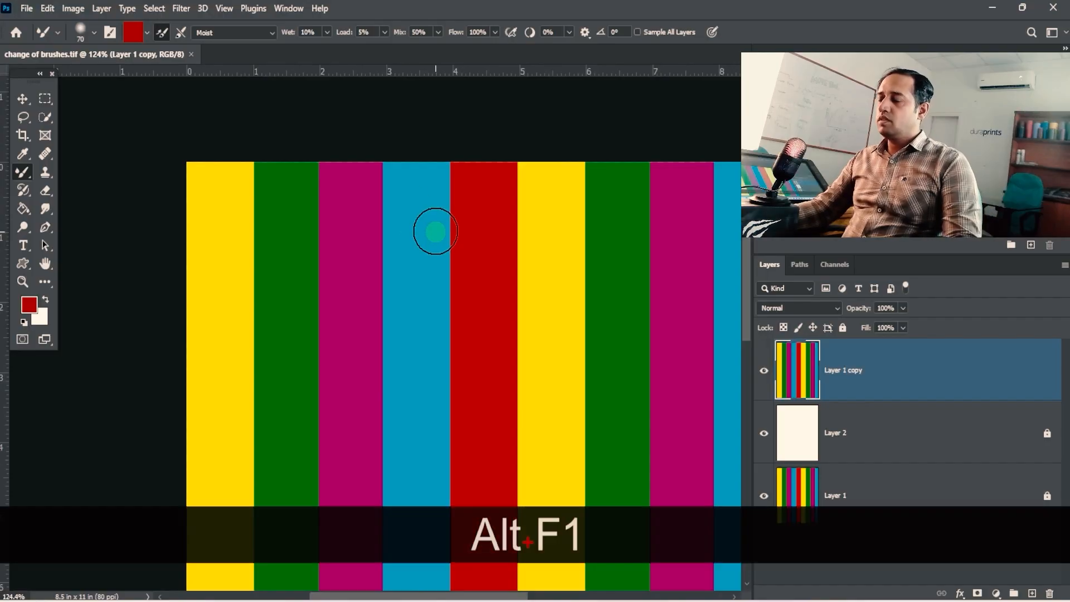
- Examine the colour stripes in change of brushes.tif and review the brush presets, size and hardness
drag(442, 270, 389, 260)
drag(284, 231, 428, 258)
drag(334, 252, 375, 264)
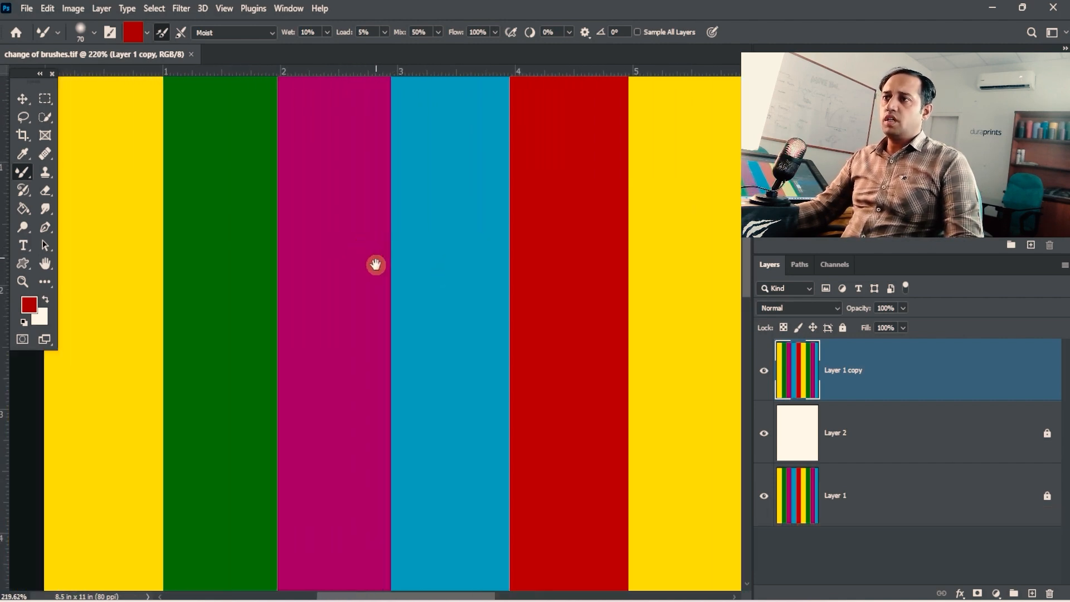
click(95, 35)
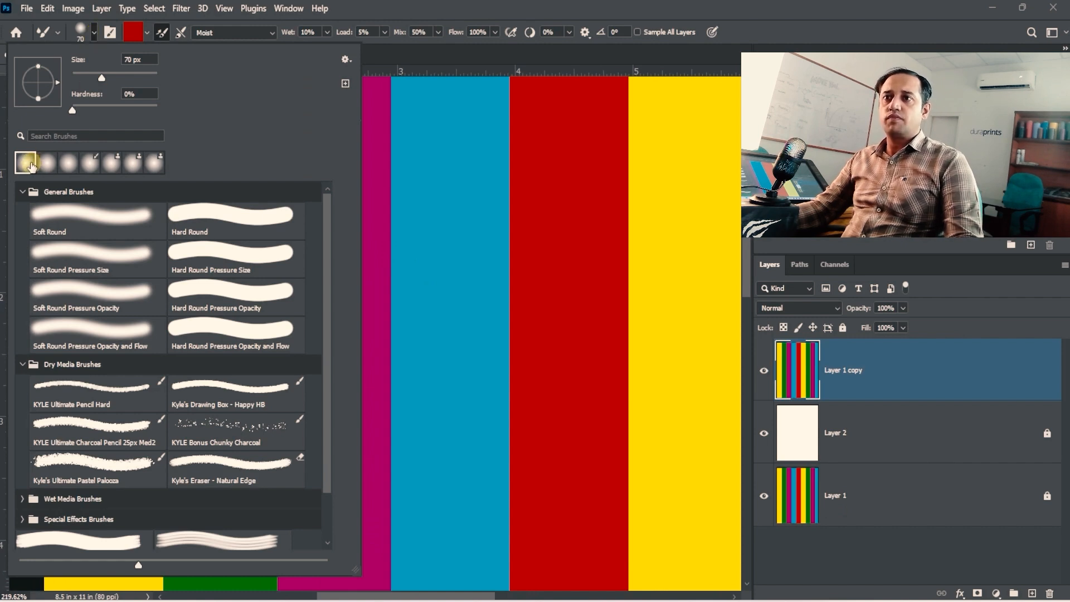
click(134, 90)
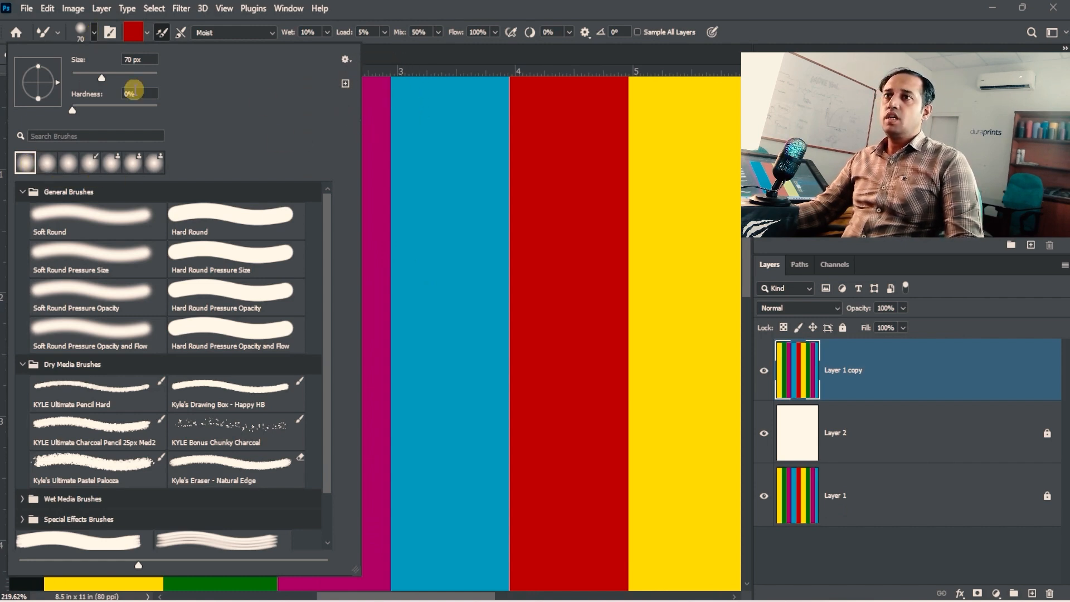
drag(391, 9, 325, 26)
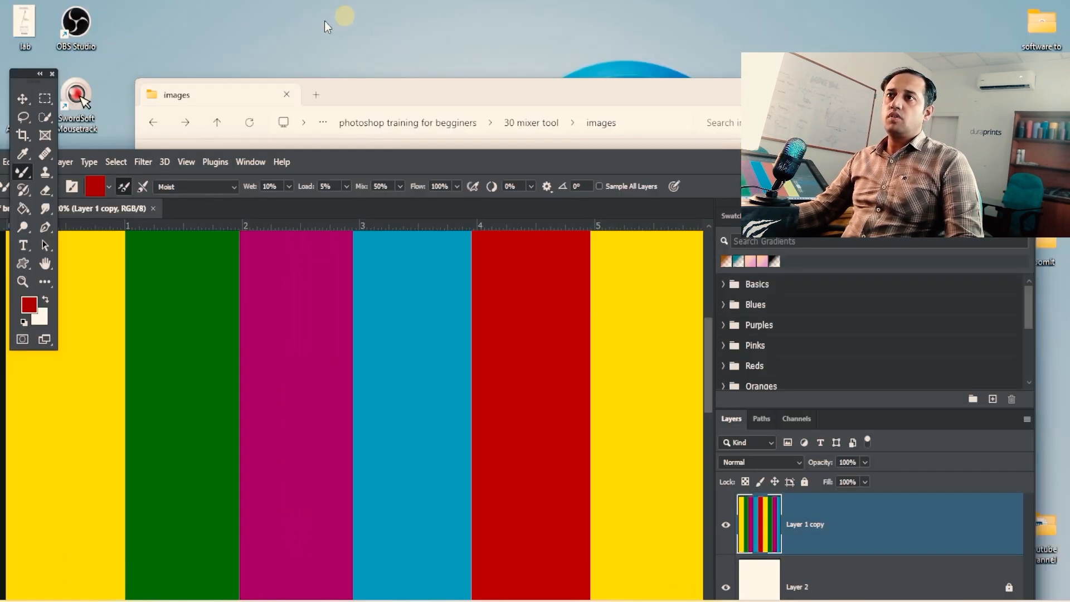
double_click(319, 161)
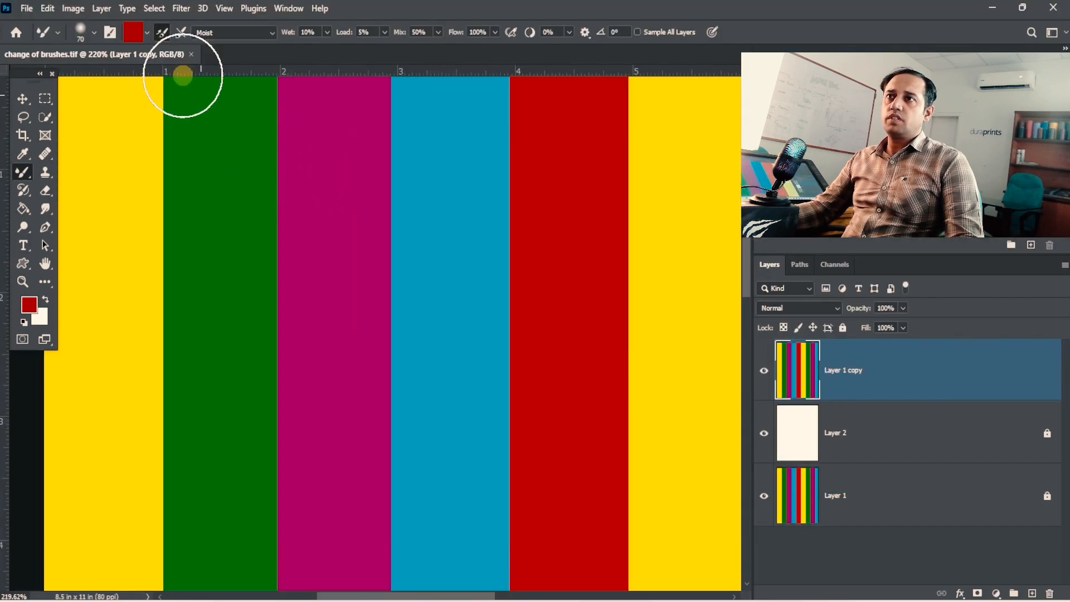
- Review the brush tip settings and expand the Wet Media and Dry Media brush groups in the brush library
click(110, 33)
drag(323, 157, 324, 191)
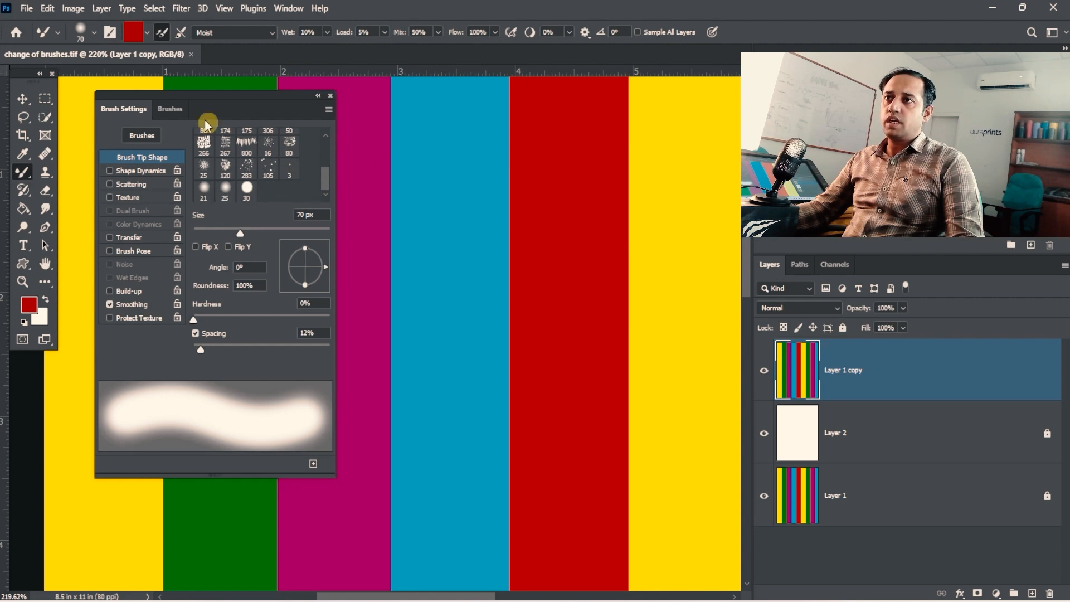
click(175, 109)
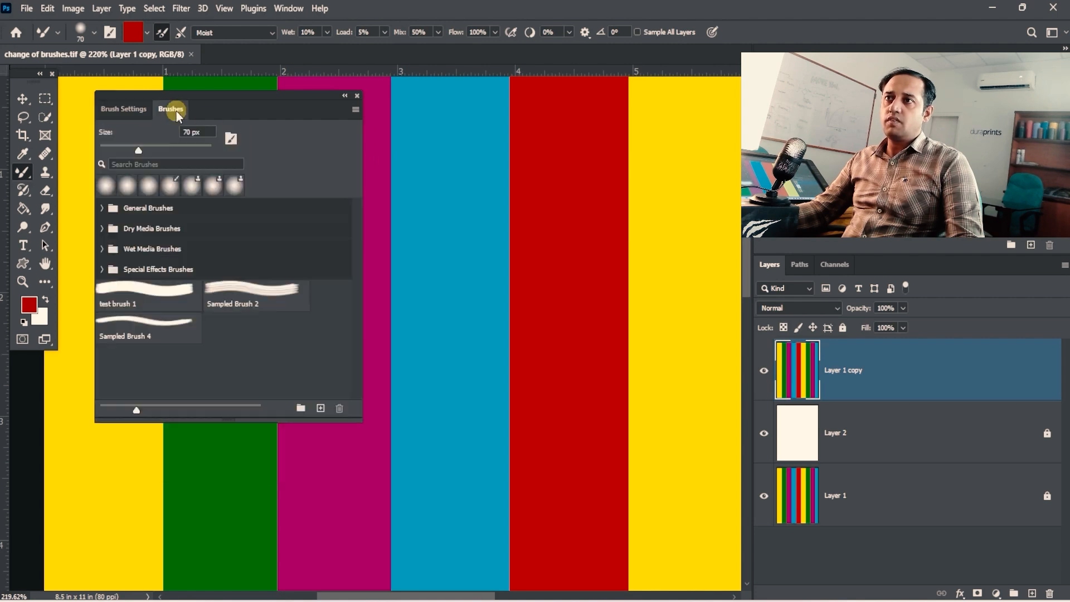
click(102, 249)
click(102, 228)
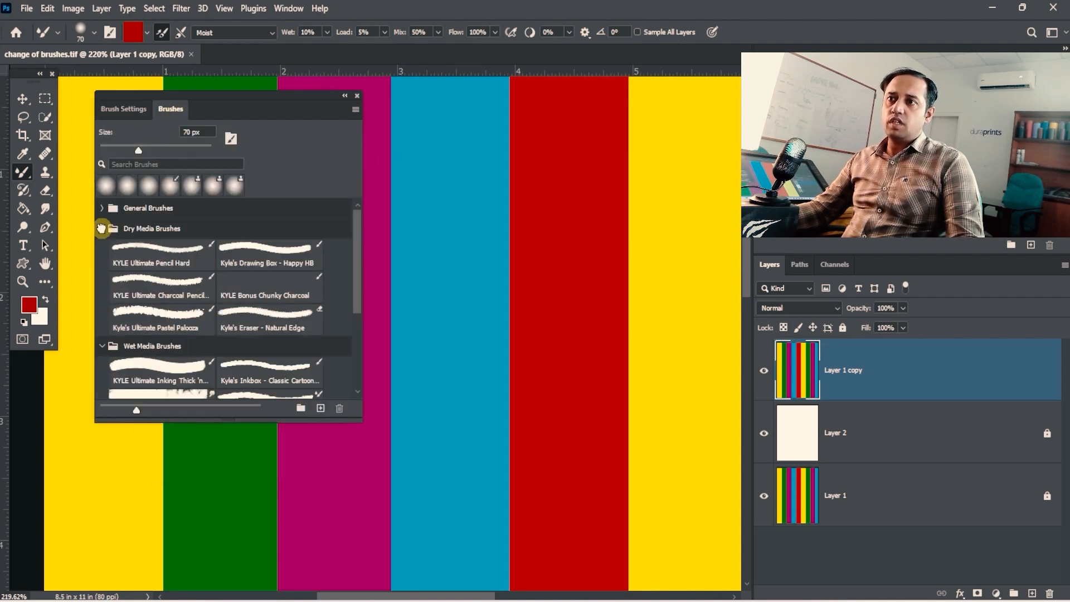
- Collapse the General and Dry Media brush groups and choose the soft round 25 px brush tip in the brush settings
click(102, 216)
click(103, 230)
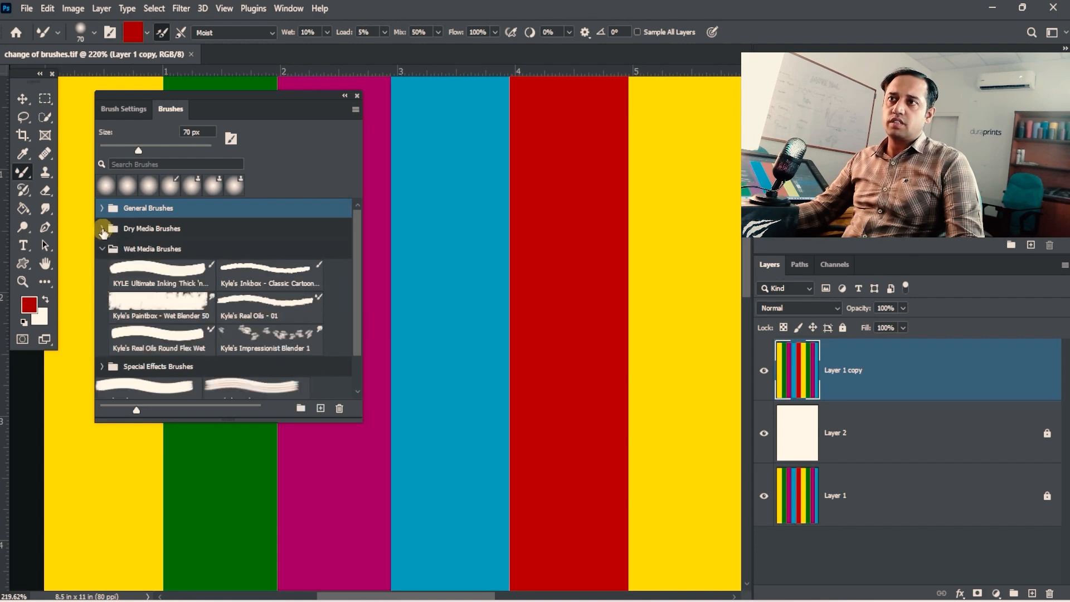
click(125, 109)
click(268, 145)
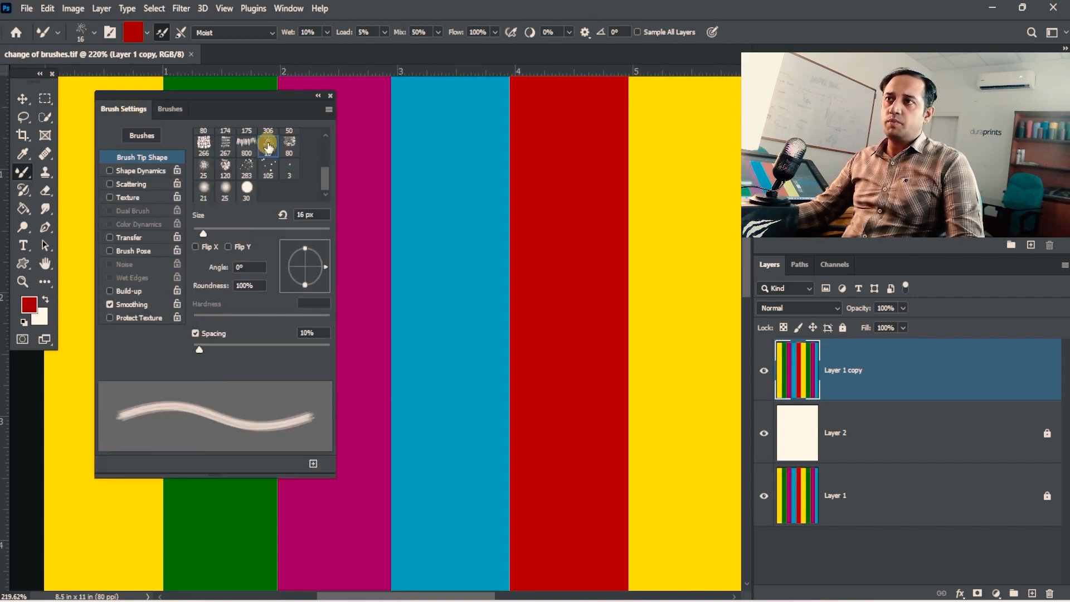
click(227, 189)
- Apply the Wet blending preset to the Mixer Brush and check the dark red foreground colour without changing it
drag(411, 209, 601, 193)
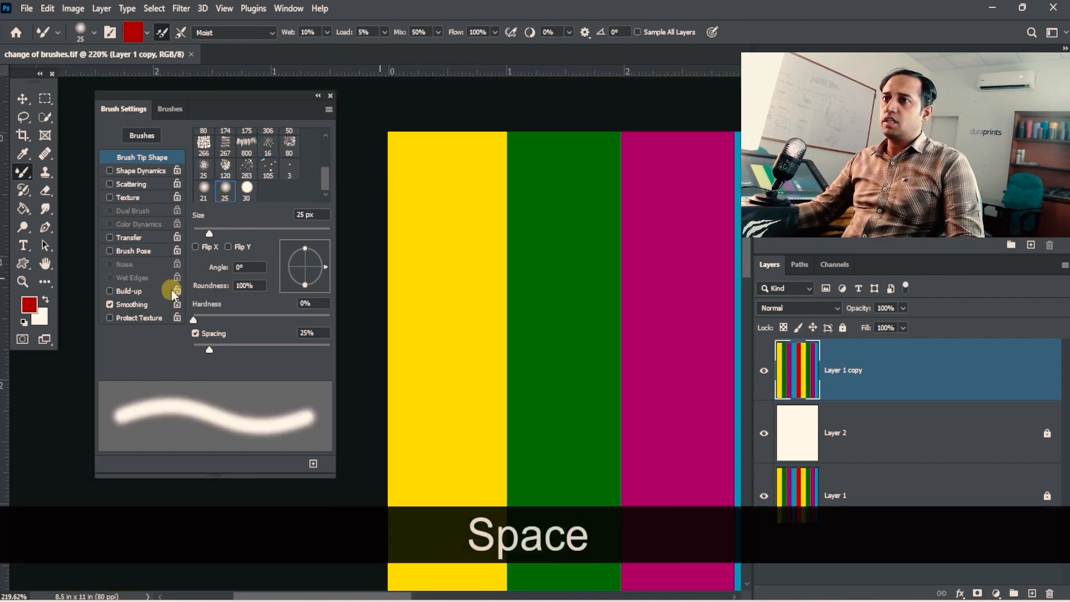
click(268, 33)
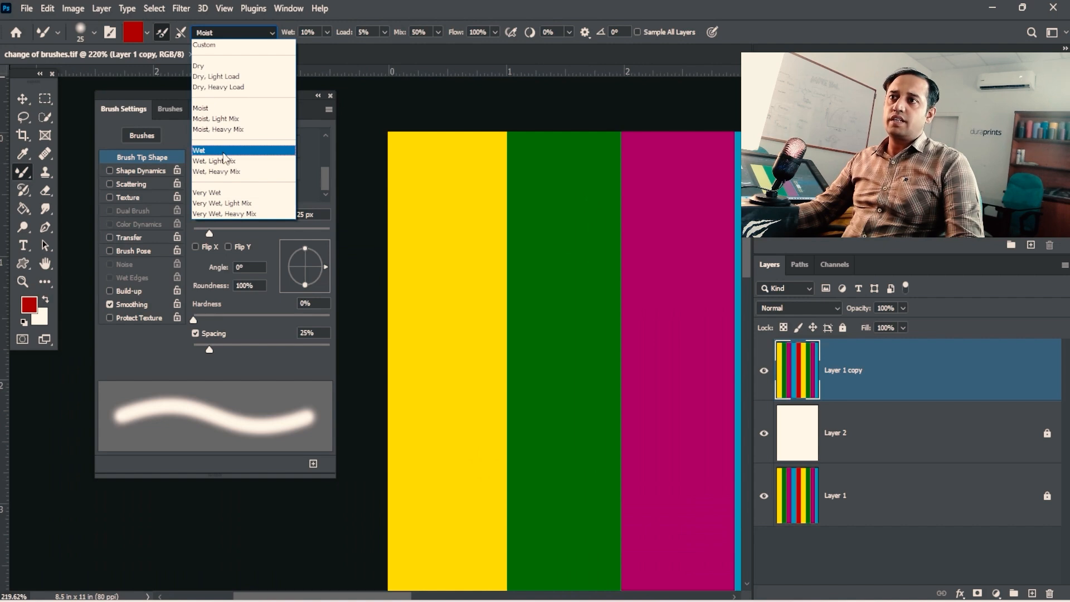
click(223, 151)
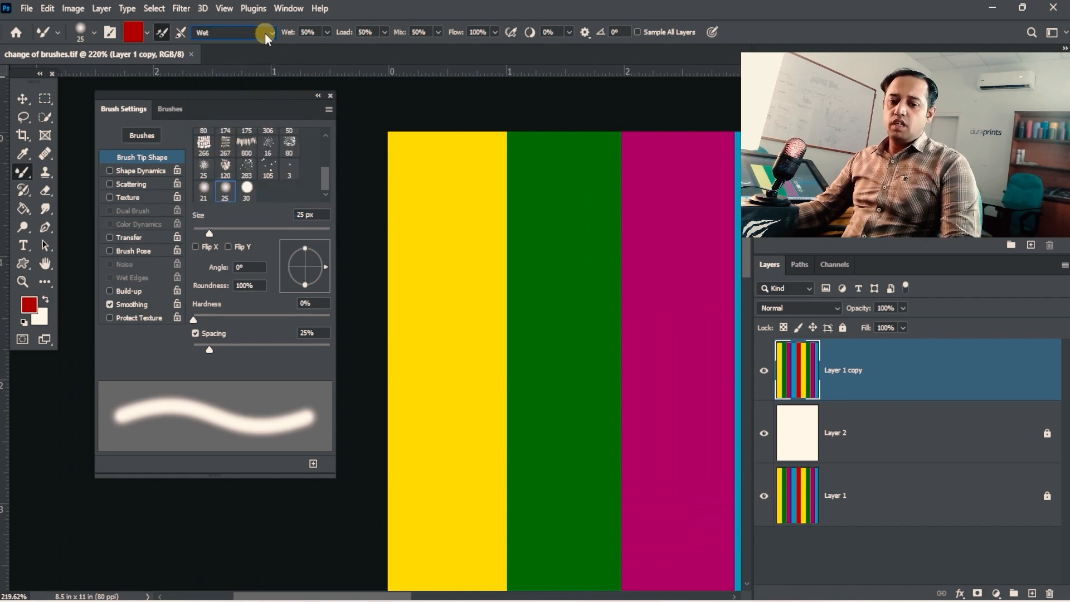
click(267, 33)
click(272, 33)
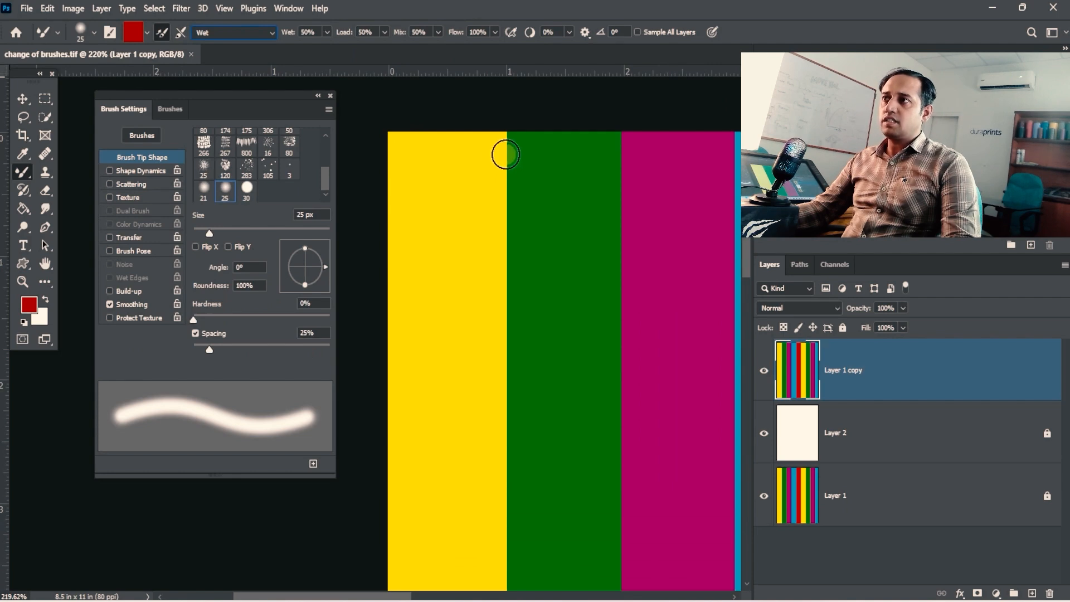
click(31, 304)
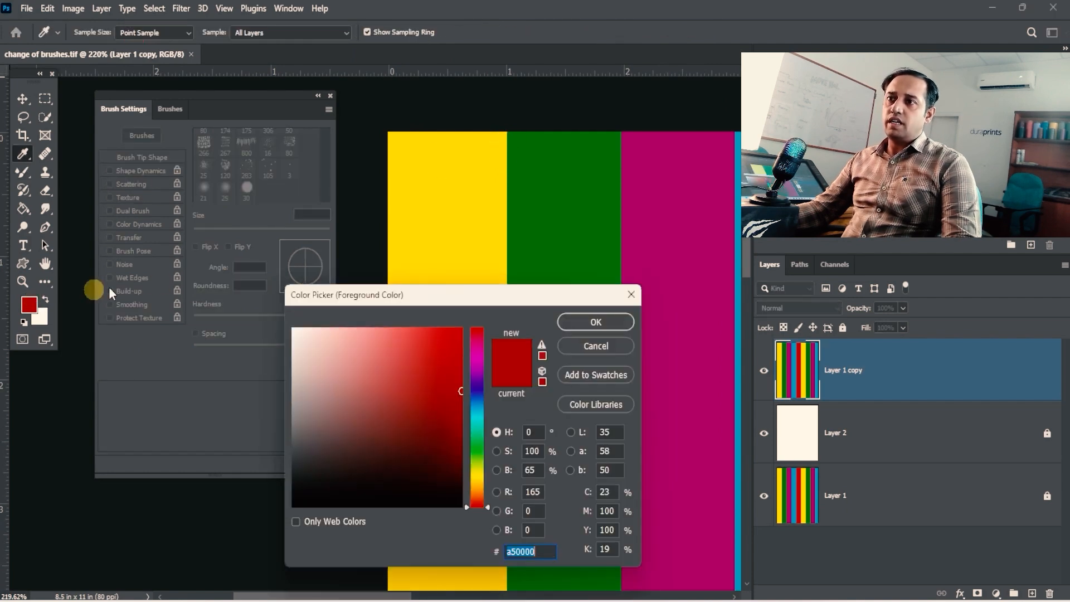
click(573, 351)
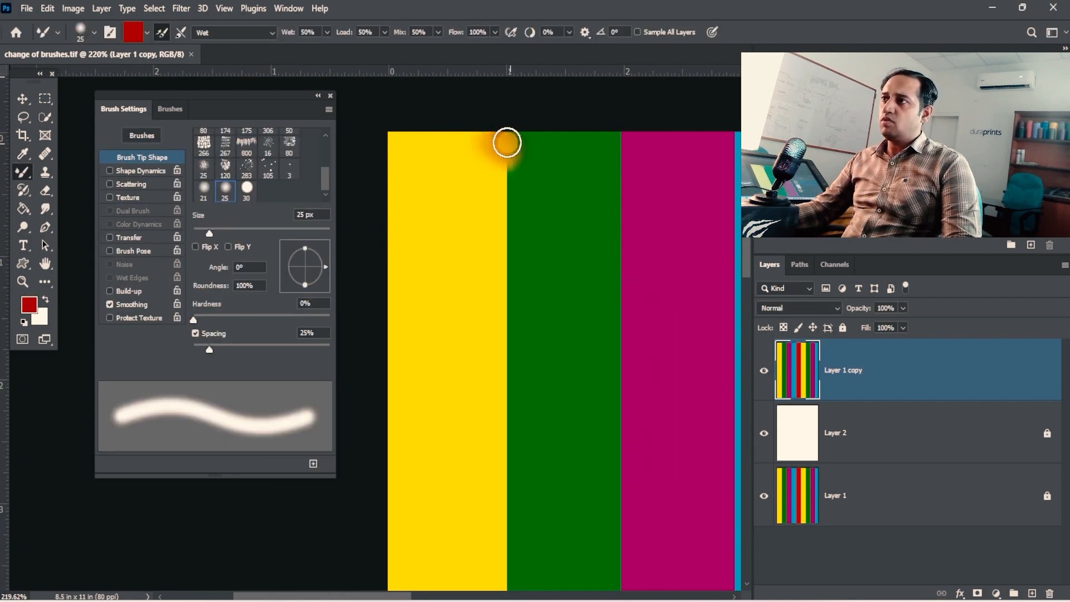
- Paint red strokes down and across the upper boundary between the first yellow and green stripes
mouse_move(508, 143)
mouse_down()
mouse_move(503, 172)
mouse_move(546, 208)
mouse_move(513, 214)
mouse_move(505, 188)
mouse_move(522, 247)
mouse_move(493, 255)
mouse_move(521, 273)
mouse_move(492, 281)
mouse_move(515, 297)
mouse_move(518, 318)
mouse_move(500, 320)
mouse_move(521, 329)
mouse_move(511, 329)
mouse_move(516, 347)
mouse_move(491, 348)
mouse_move(518, 356)
mouse_move(492, 327)
mouse_move(514, 294)
mouse_move(485, 198)
mouse_move(489, 125)
mouse_move(484, 183)
mouse_move(452, 109)
mouse_move(480, 179)
mouse_move(465, 173)
mouse_move(448, 126)
mouse_move(484, 274)
mouse_move(520, 147)
mouse_move(519, 167)
mouse_move(538, 178)
mouse_move(532, 197)
mouse_move(539, 143)
mouse_move(516, 183)
mouse_move(533, 218)
mouse_move(516, 250)
mouse_move(540, 294)
mouse_up()
mouse_move(502, 167)
mouse_down()
mouse_move(500, 148)
mouse_move(490, 212)
mouse_up()
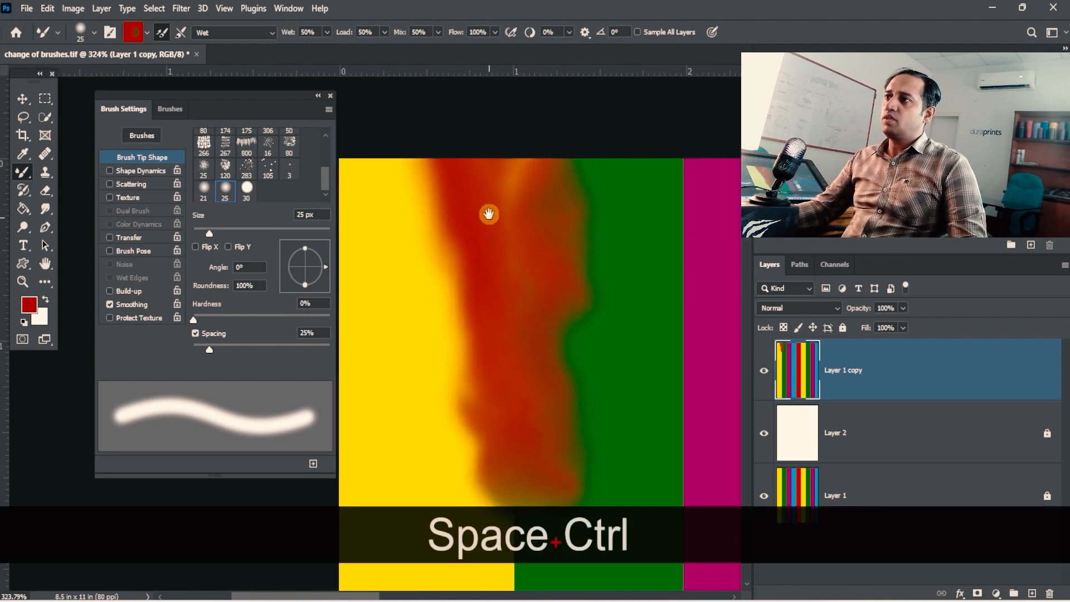
drag(459, 179, 502, 176)
drag(587, 234, 547, 221)
mouse_move(466, 191)
mouse_down()
mouse_move(543, 193)
mouse_move(632, 214)
mouse_up()
mouse_move(449, 190)
mouse_down()
mouse_move(429, 205)
mouse_move(475, 205)
mouse_move(446, 201)
mouse_up()
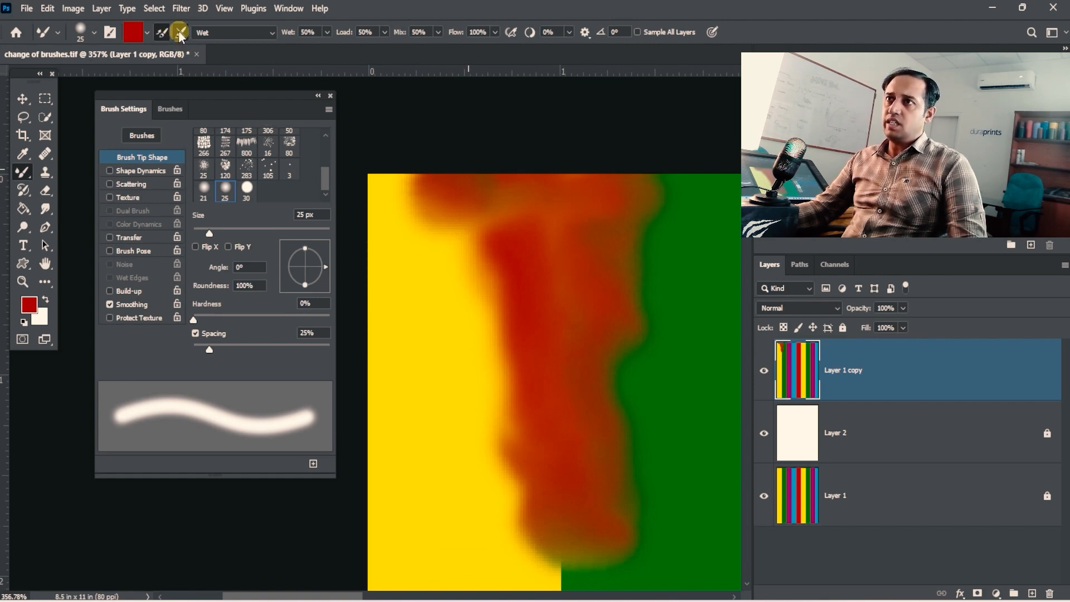
- Turn on cleaning the brush after each stroke and spread the red wider into the yellow and green stripes
drag(526, 287, 501, 227)
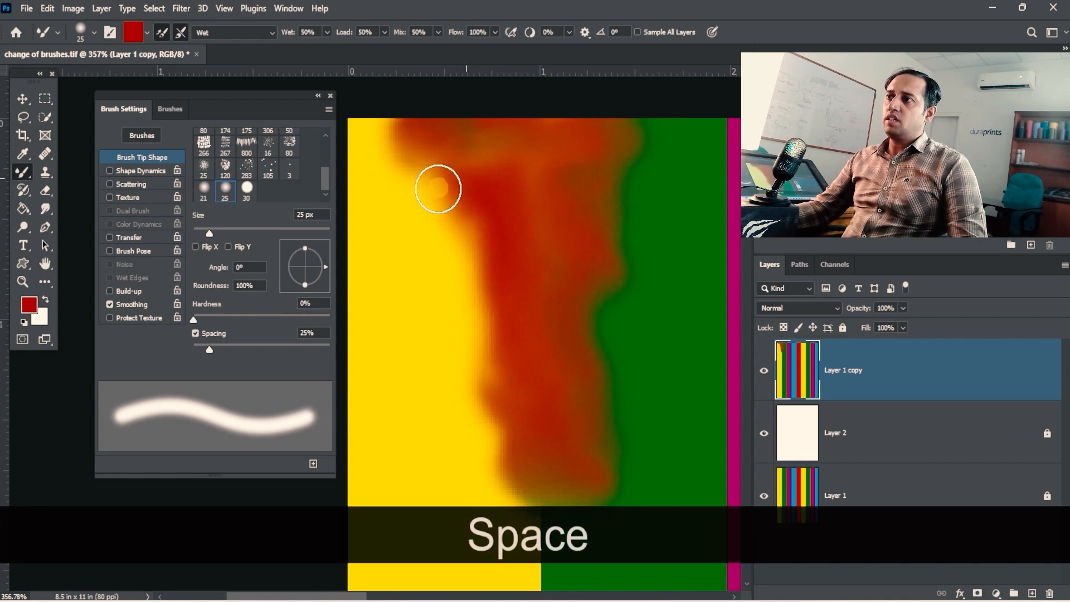
mouse_move(438, 189)
mouse_down()
mouse_move(414, 144)
mouse_move(450, 160)
mouse_move(468, 127)
mouse_move(391, 126)
mouse_move(396, 159)
mouse_move(480, 229)
mouse_move(416, 192)
mouse_move(423, 226)
mouse_move(410, 203)
mouse_move(495, 265)
mouse_up()
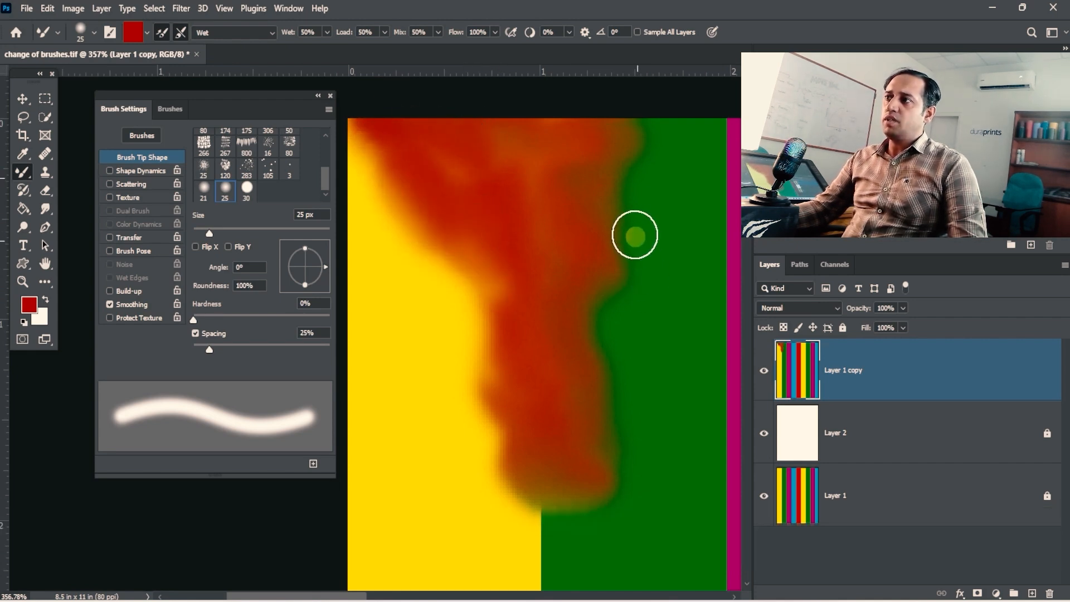
mouse_move(635, 235)
mouse_down()
mouse_move(626, 159)
mouse_move(656, 142)
mouse_move(635, 130)
mouse_move(579, 165)
mouse_move(632, 134)
mouse_move(611, 241)
mouse_move(626, 257)
mouse_move(617, 285)
mouse_move(594, 316)
mouse_move(573, 300)
mouse_up()
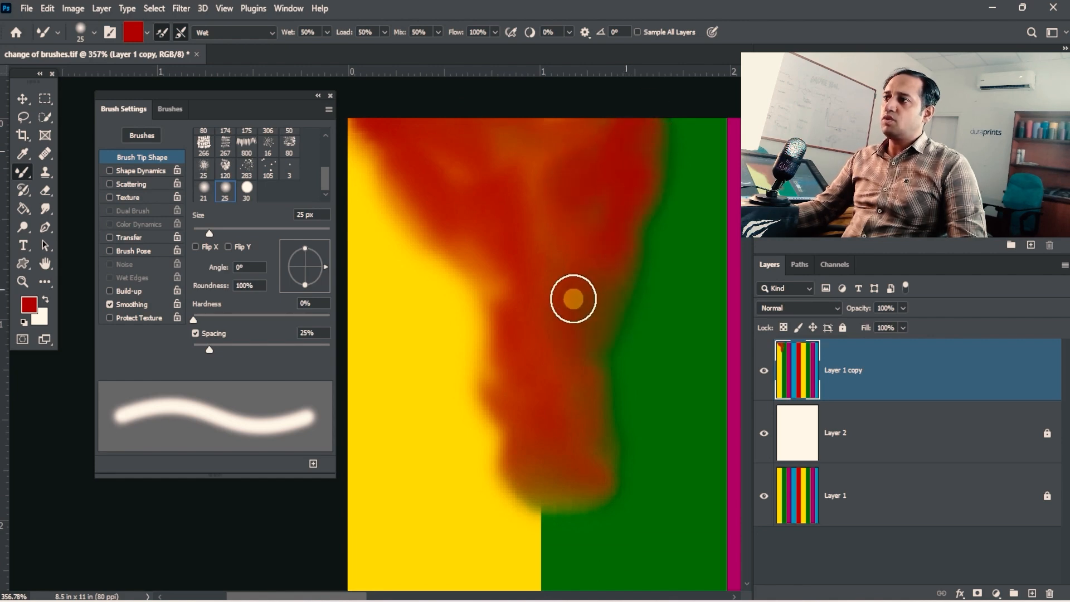
key(space)
drag(636, 196, 609, 159)
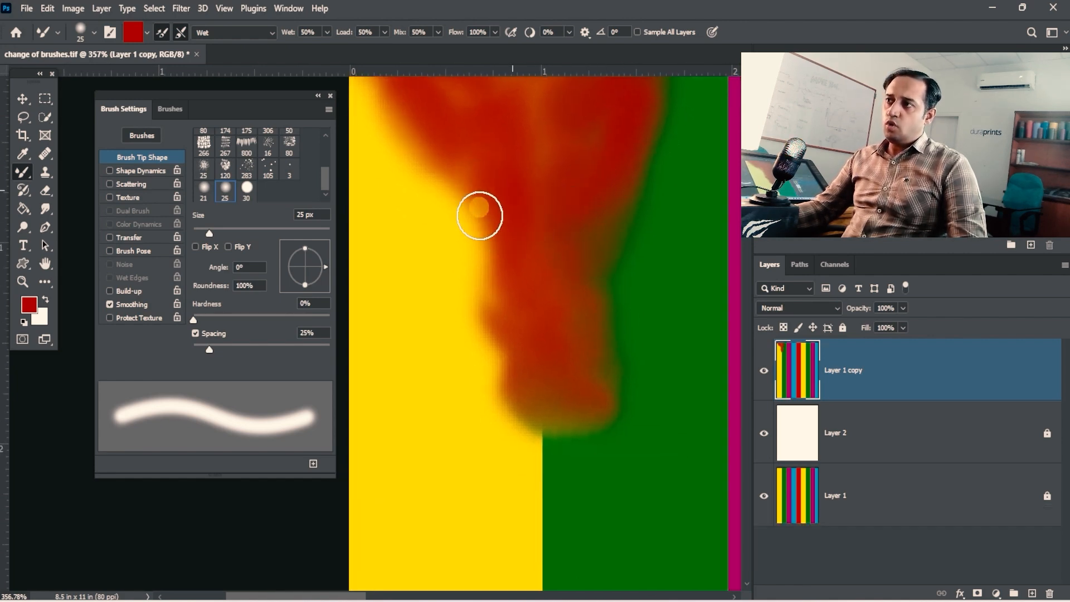
mouse_move(480, 215)
mouse_down()
mouse_move(464, 260)
mouse_move(427, 168)
mouse_up()
key(space)
drag(497, 229, 471, 353)
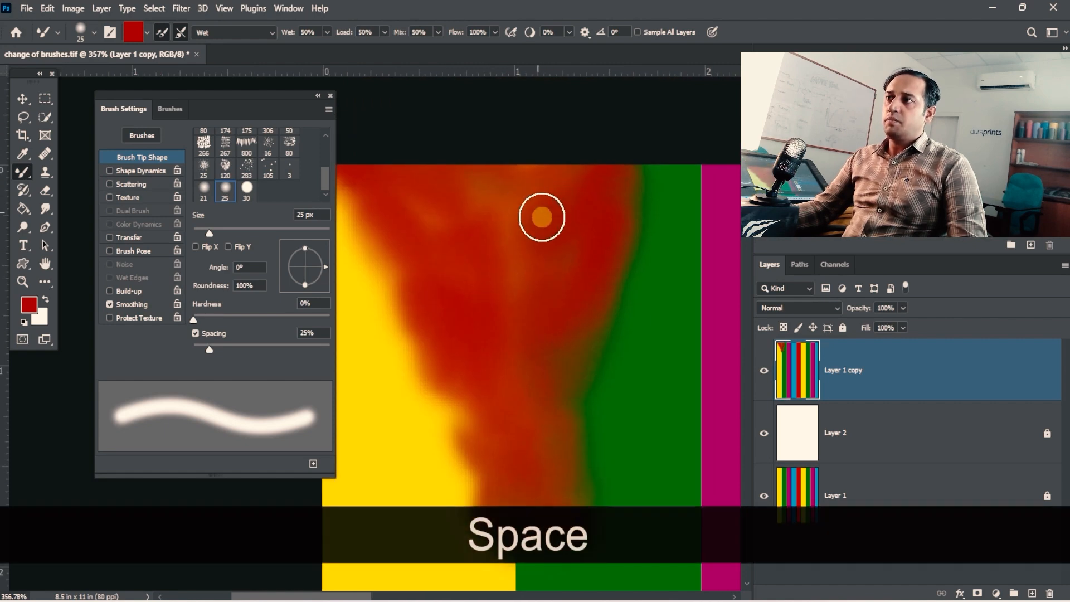
key(space)
drag(542, 217, 540, 134)
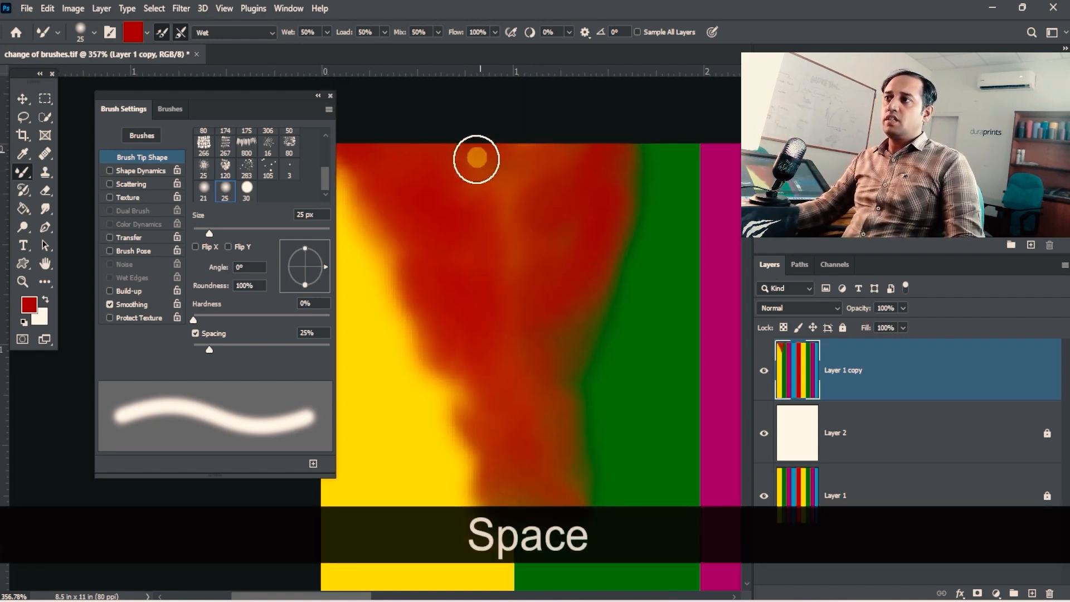
drag(510, 174, 539, 143)
drag(487, 289, 533, 448)
- Choose the rough textured 80 px brush tip and reduce its size to 45 px
mouse_move(555, 401)
mouse_down()
mouse_move(578, 375)
mouse_move(411, 282)
mouse_up()
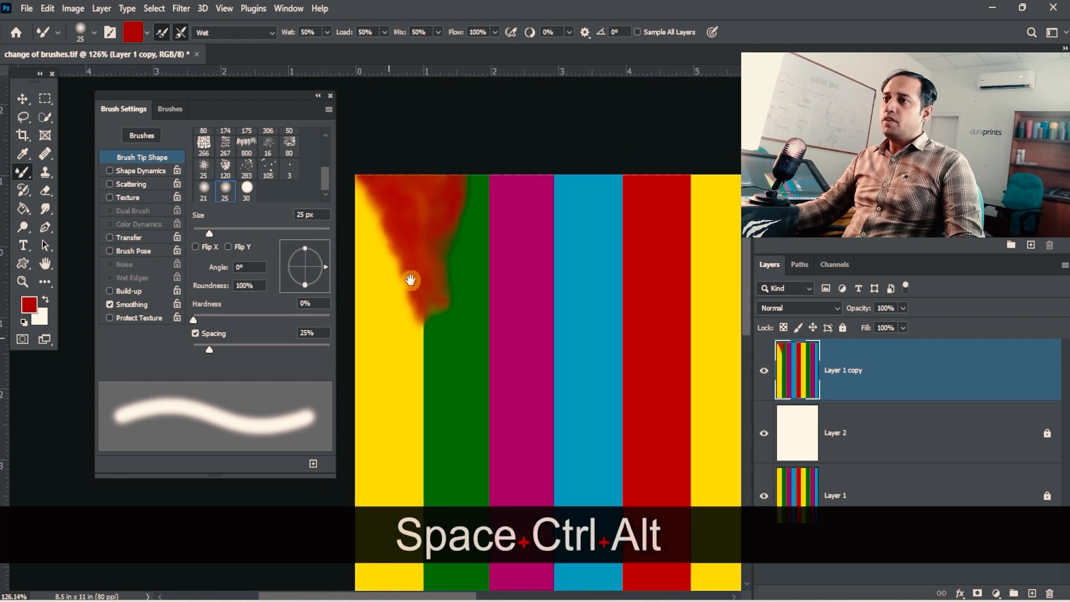
click(289, 155)
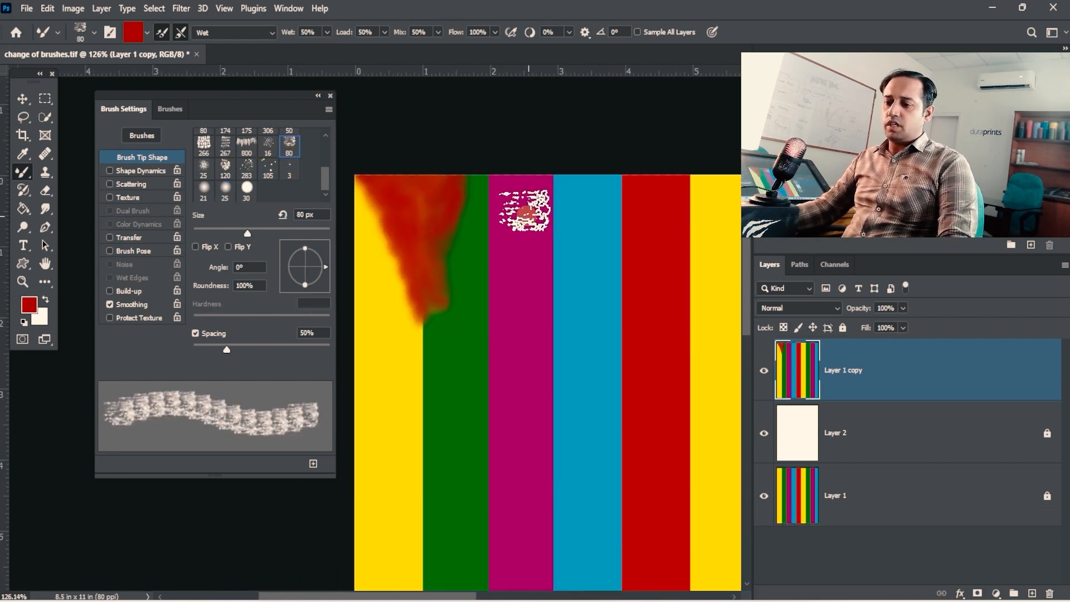
key(bracketleft)
key(bracketleft)
key(bracketleft)
key(bracketleft)
- Undo a trial red stroke, then paint textured white strokes along the upper boundary between the green and magenta stripes
mouse_move(483, 216)
mouse_down()
mouse_move(512, 220)
mouse_move(493, 226)
mouse_move(485, 199)
mouse_move(504, 181)
mouse_move(479, 181)
mouse_up()
key(ctrl+z)
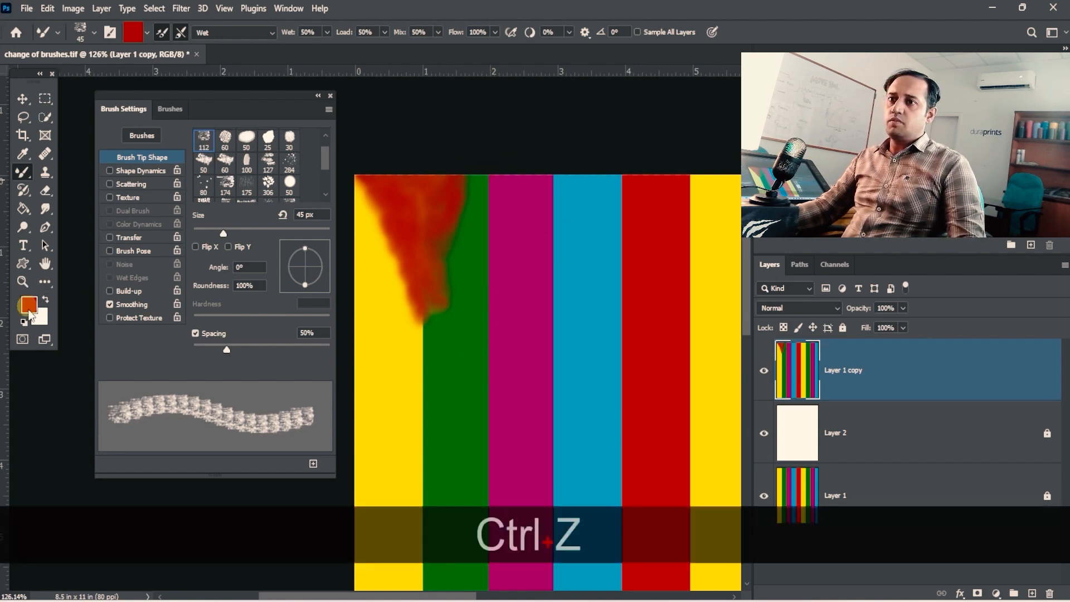
click(47, 298)
mouse_move(483, 185)
mouse_down()
mouse_move(523, 215)
mouse_move(487, 172)
mouse_move(479, 212)
mouse_move(490, 246)
mouse_move(488, 224)
mouse_up()
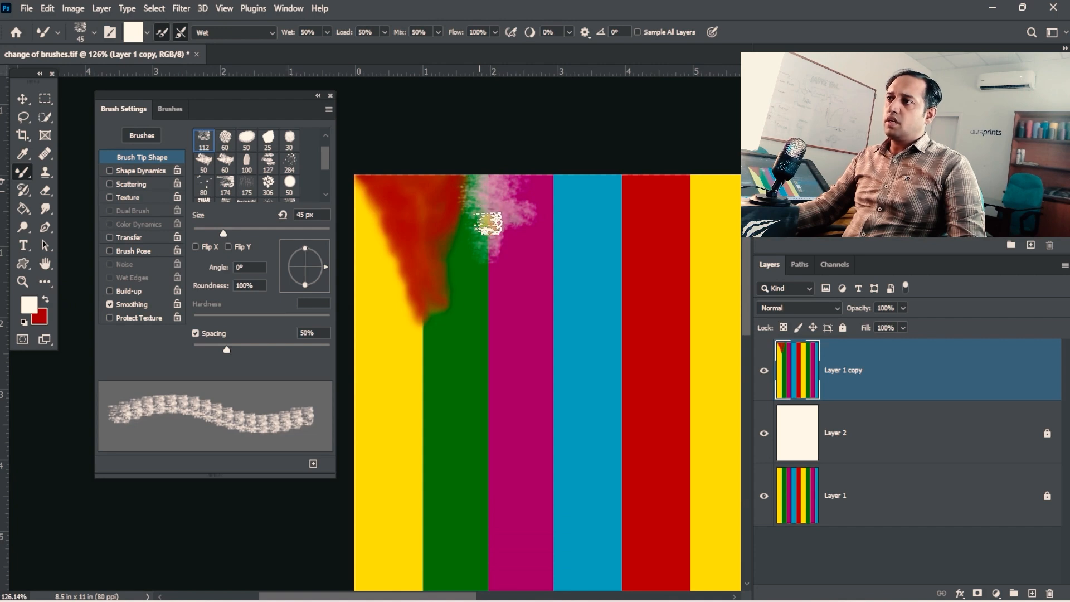
drag(483, 293, 530, 291)
mouse_move(497, 204)
mouse_down()
mouse_move(484, 245)
mouse_move(499, 256)
mouse_move(489, 268)
mouse_move(499, 249)
mouse_move(485, 255)
mouse_move(500, 287)
mouse_move(492, 305)
mouse_move(490, 269)
mouse_up()
- Reduce the textured brush to 30 px and extend the white blend down the green and magenta boundary
key(bracketleft)
key(bracketleft)
key(bracketleft)
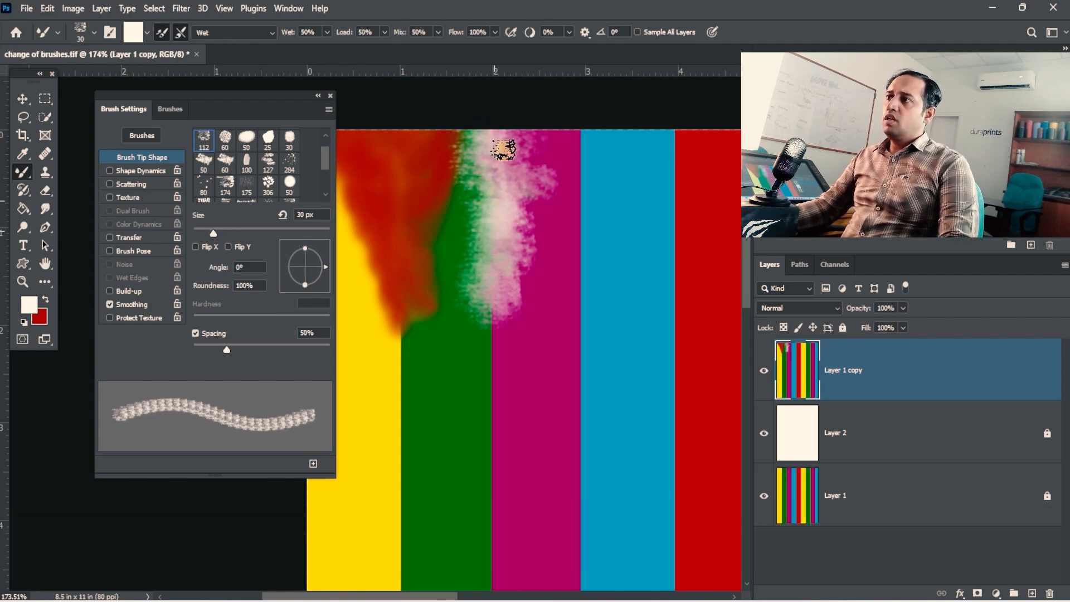
drag(488, 207, 494, 287)
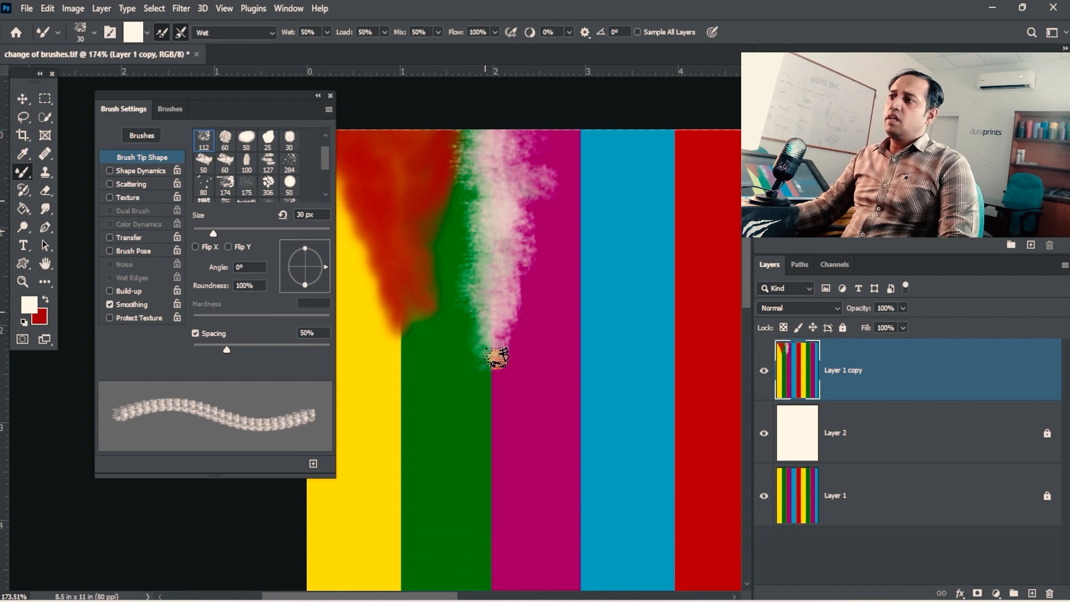
- Choose the 284 px splatter brush tip and reduce its size to 40 px
click(289, 167)
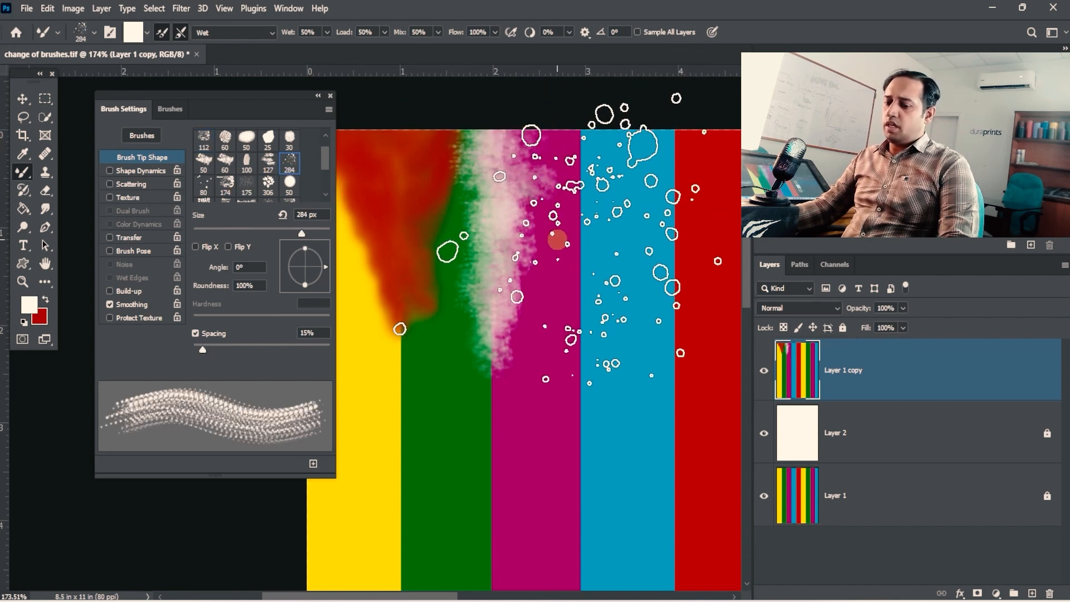
key(bracketleft)
key(bracketleft)
key(bracketleft)
key(bracketleft)
key(bracketleft)
key(bracketleft)
key(bracketleft)
key(bracketleft)
key(bracketleft)
key(bracketleft)
key(bracketleft)
key(bracketleft)
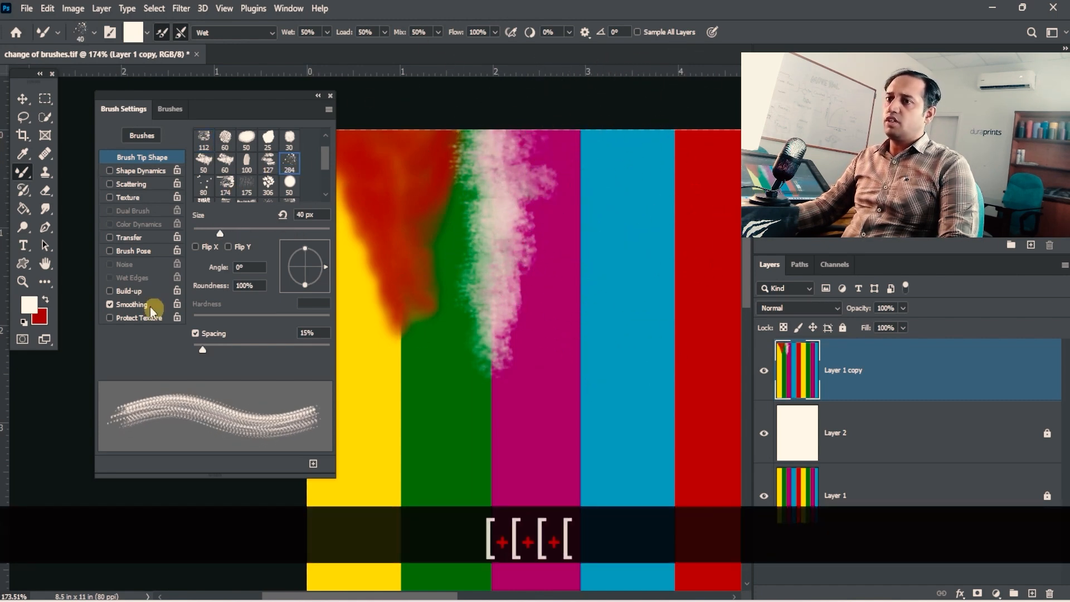
- Set the foreground colour to dark blue 000cae
click(31, 305)
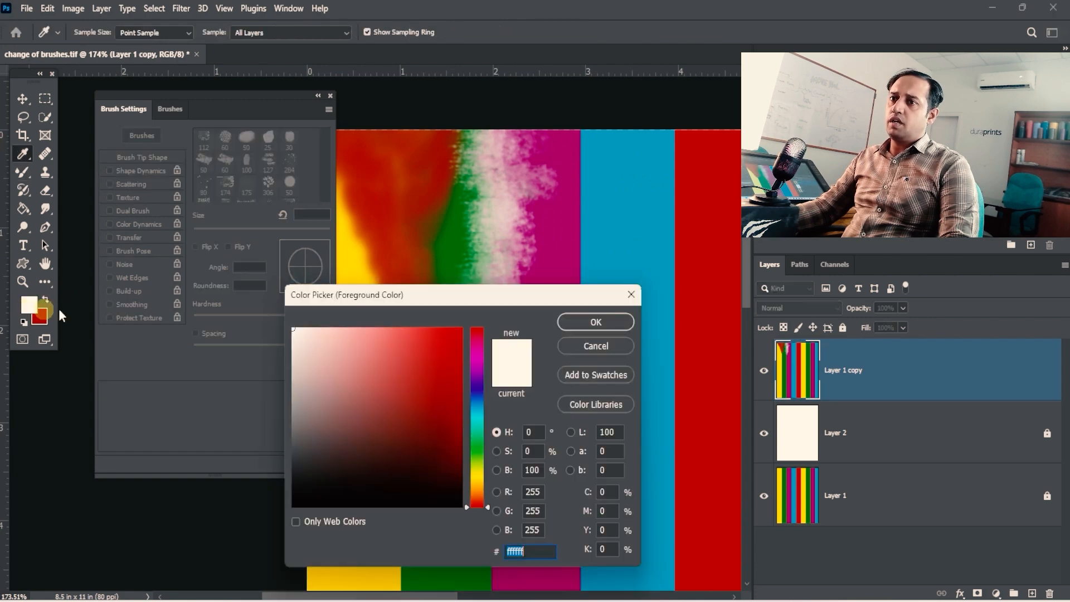
drag(474, 410, 479, 393)
click(463, 384)
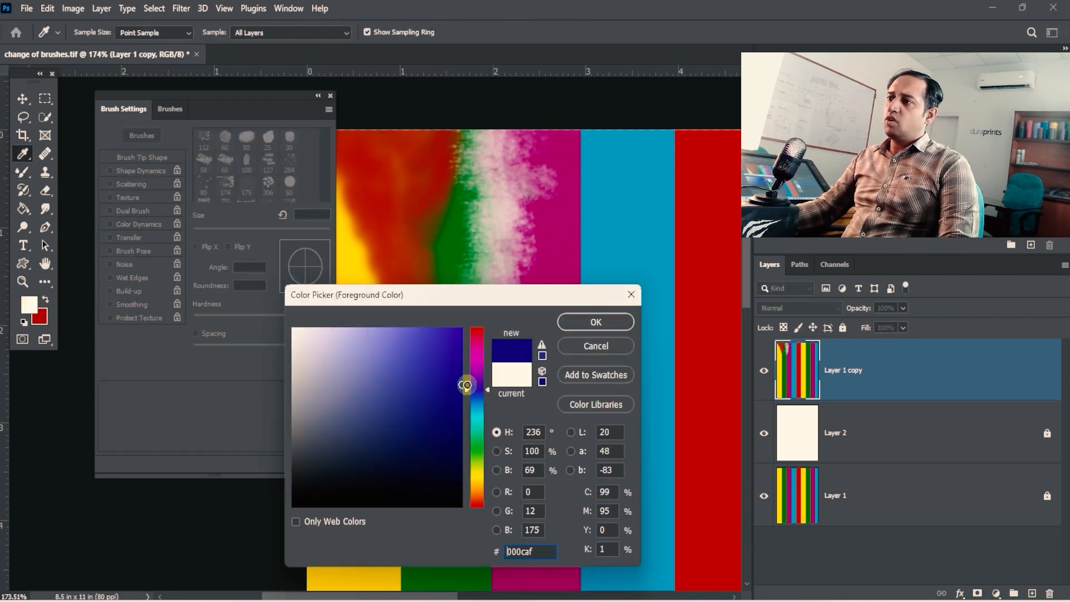
click(593, 321)
- Paint dark blue along the boundary between the magenta and light blue stripes, reducing the splatter brush to 15 px
key(ctrl+space)
drag(580, 147, 615, 143)
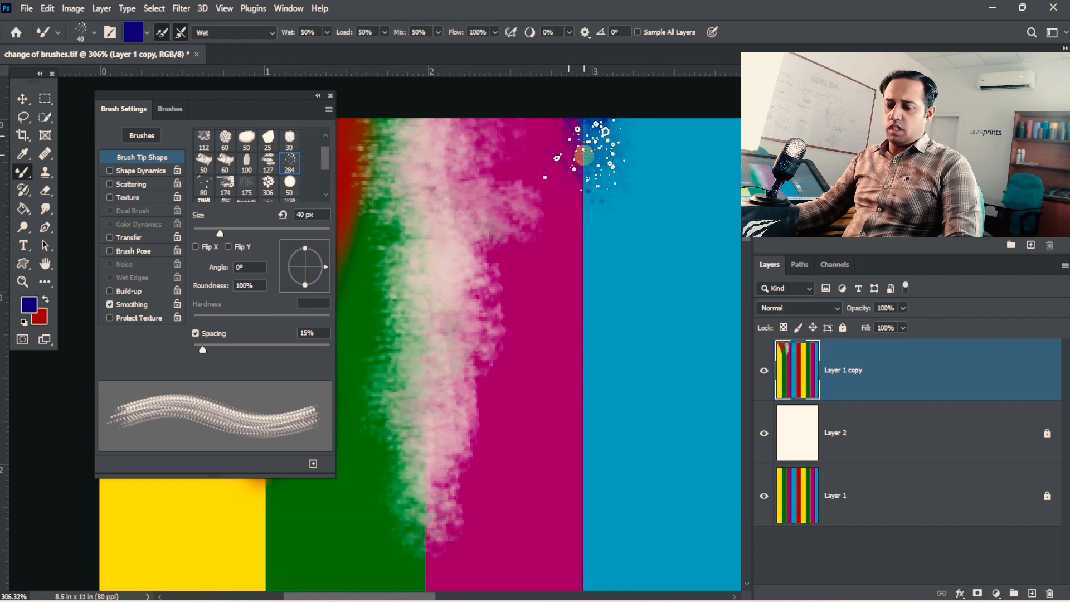
key(bracketleft)
key(bracketleft)
key(bracketleft)
key(bracketleft)
key(bracketleft)
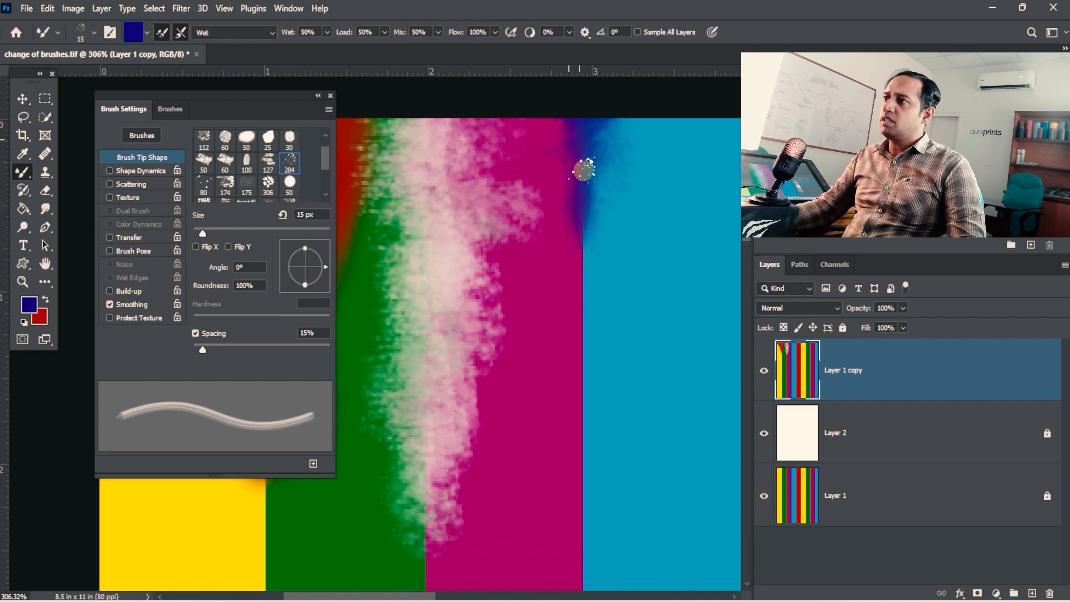
mouse_move(568, 113)
mouse_down()
mouse_move(564, 167)
mouse_move(594, 257)
mouse_up()
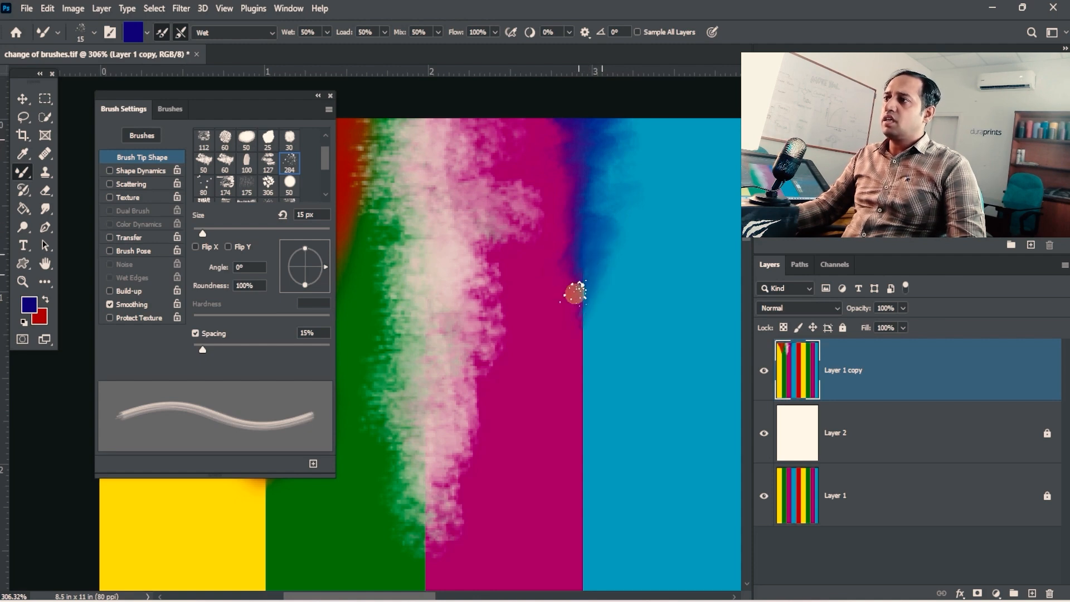
drag(565, 313, 574, 325)
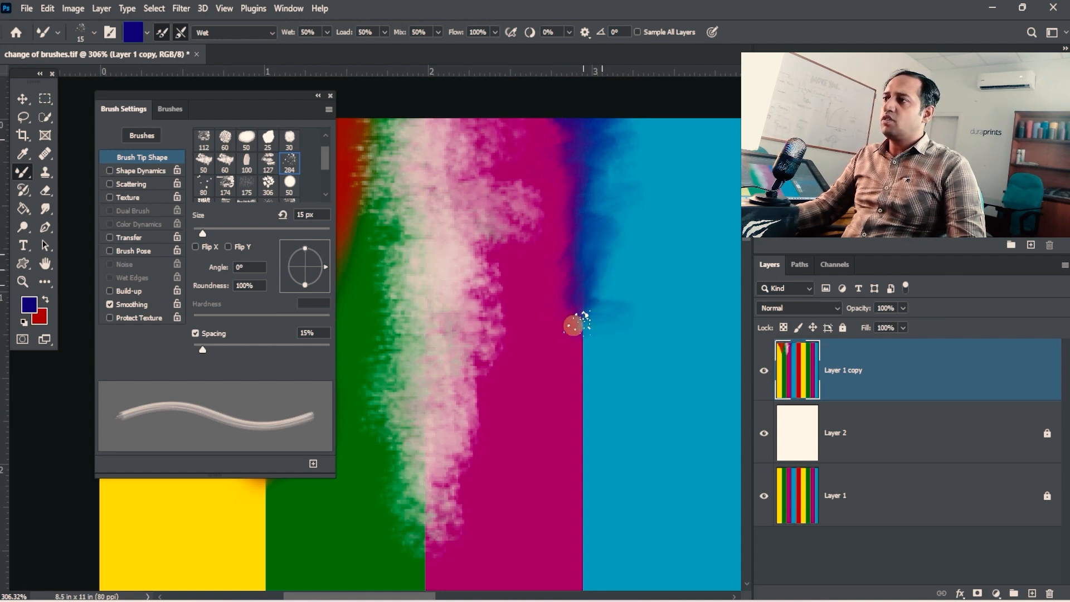
click(273, 31)
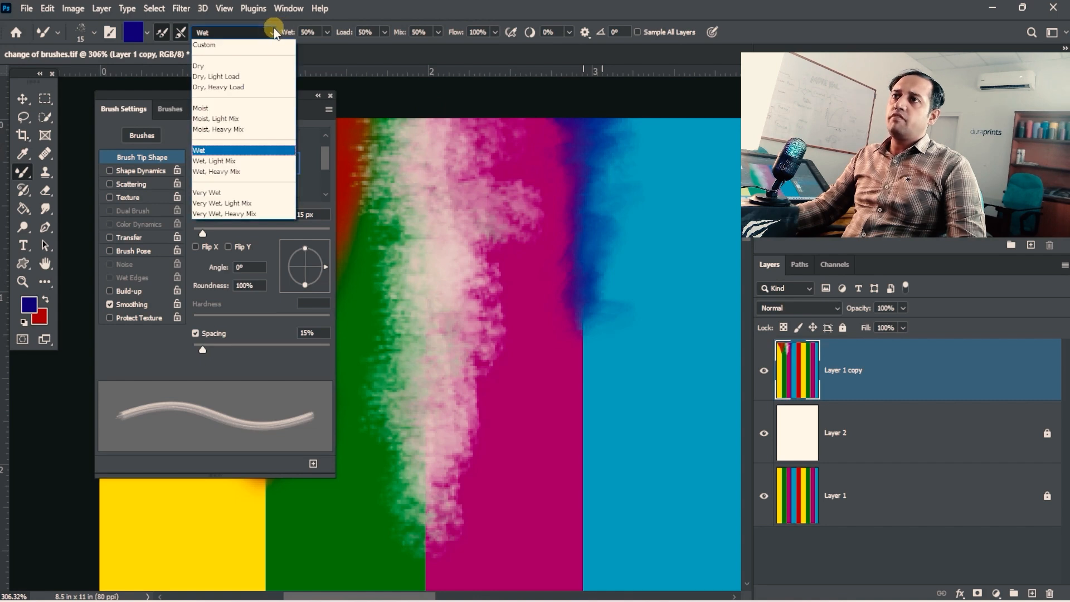
click(273, 29)
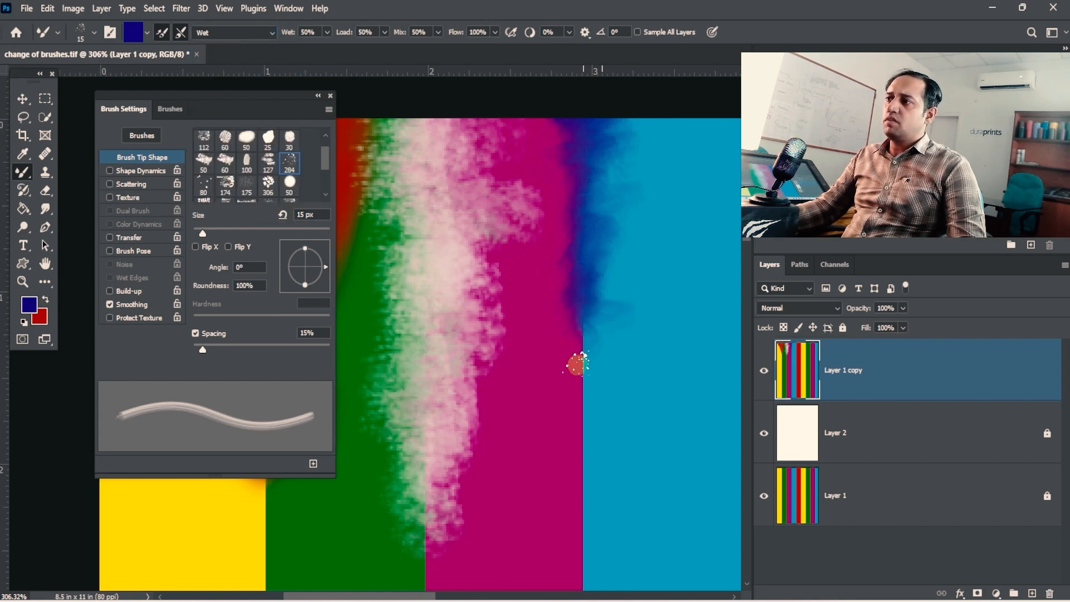
drag(585, 358, 491, 378)
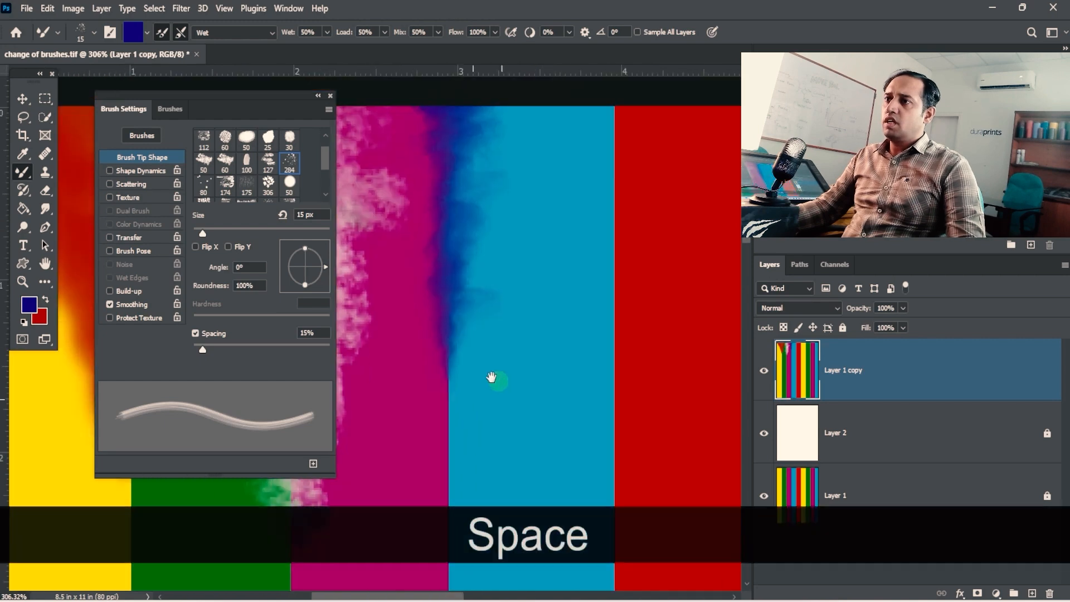
- Choose the 60 px round textured brush tip and reduce its size for the boundary between the light blue and red stripes
drag(329, 159, 326, 149)
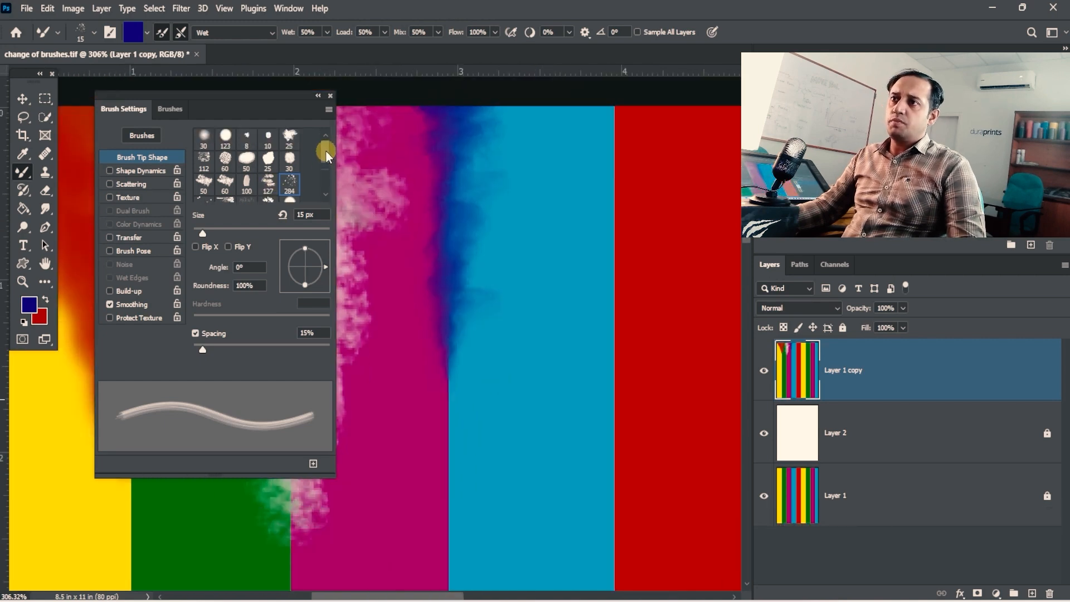
click(222, 163)
drag(594, 258, 505, 285)
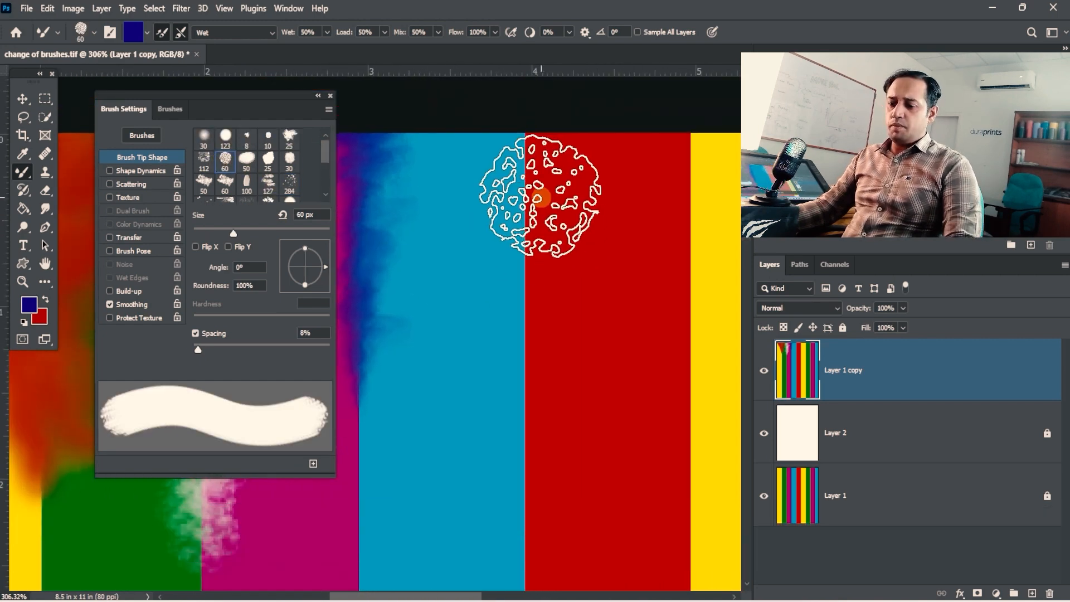
key(bracketleft)
key(bracketleft)
key(bracketleft)
- Set the foreground colour to yellow d2f800
click(29, 304)
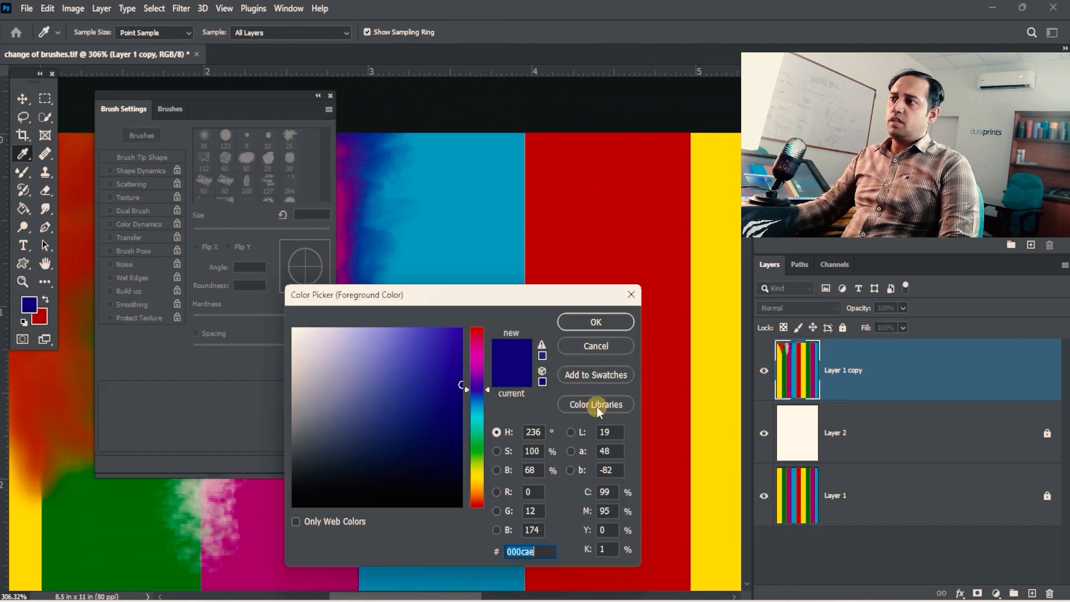
click(478, 464)
click(461, 330)
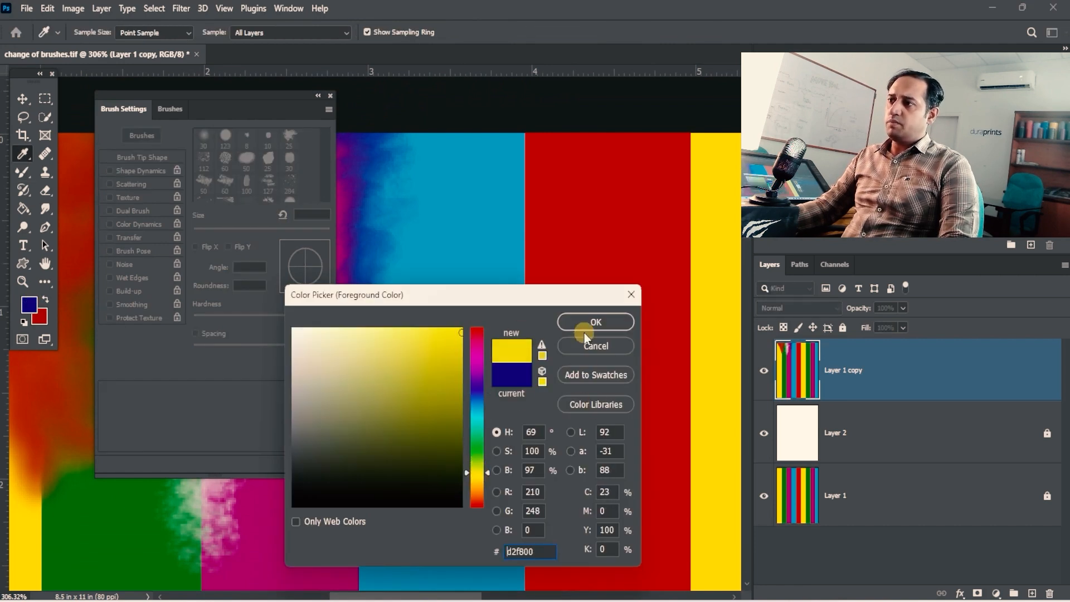
click(585, 325)
- Reduce the textured brush to 25 px and paint yellow down the boundary between the light blue and red stripes
key(bracketleft)
key(bracketleft)
key(bracketleft)
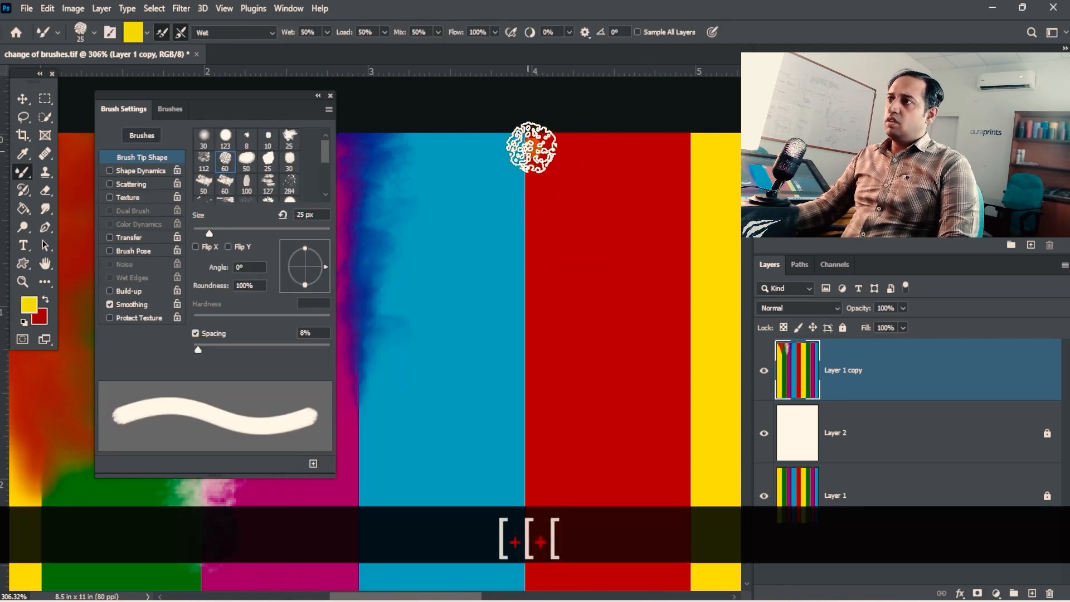
mouse_move(525, 212)
mouse_down()
mouse_move(530, 173)
mouse_move(519, 156)
mouse_move(520, 255)
mouse_move(535, 268)
mouse_move(504, 322)
mouse_move(522, 348)
mouse_move(536, 349)
mouse_move(537, 363)
mouse_move(500, 416)
mouse_move(535, 431)
mouse_move(519, 445)
mouse_move(528, 470)
mouse_move(517, 485)
mouse_move(540, 504)
mouse_up()
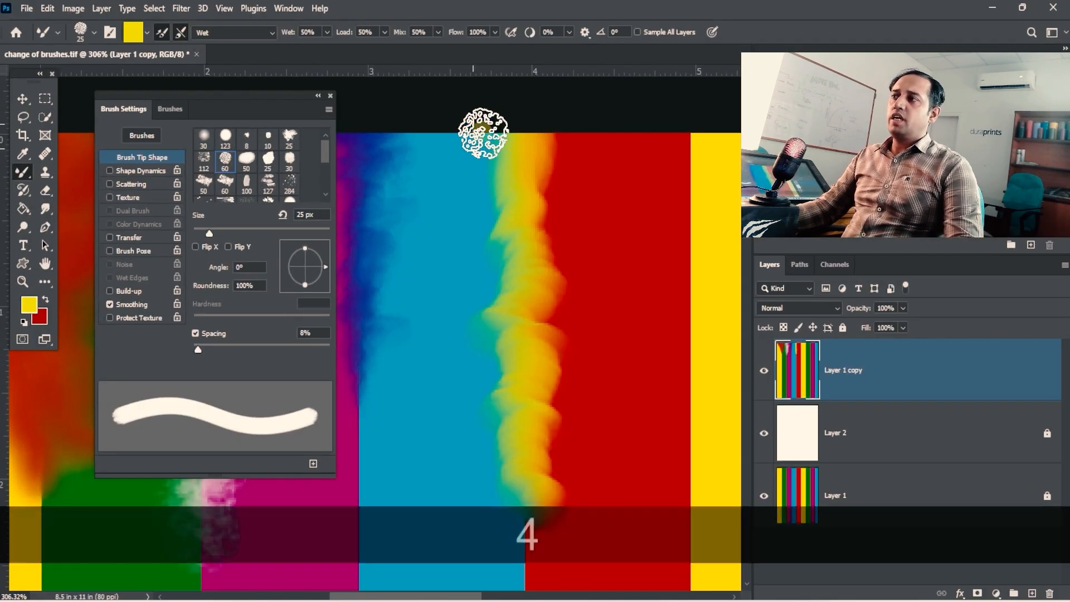
drag(544, 196, 501, 112)
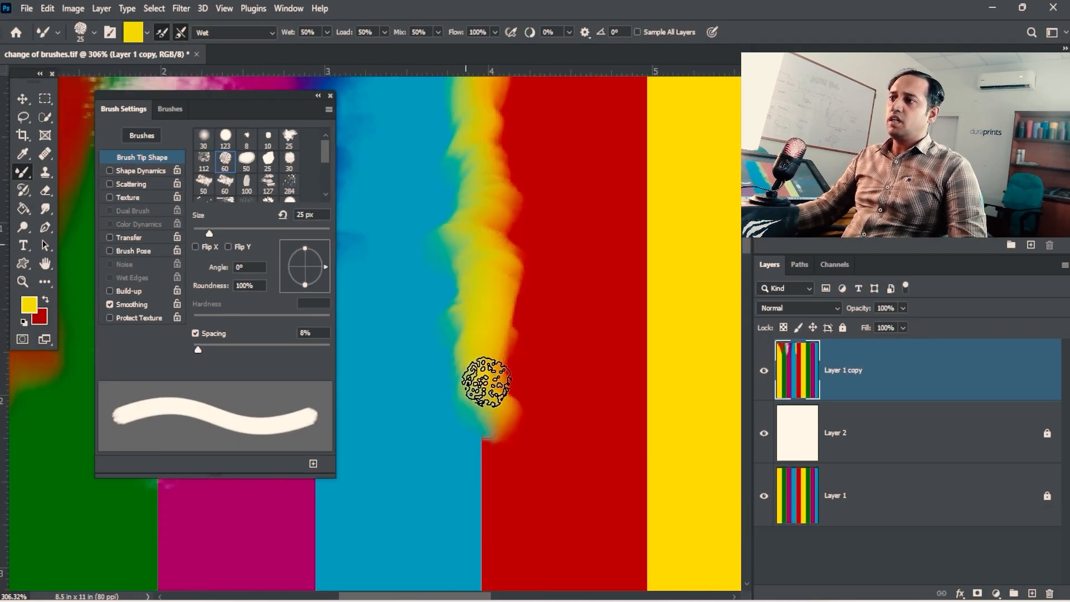
mouse_move(487, 382)
mouse_down()
mouse_move(471, 442)
mouse_move(483, 460)
mouse_move(497, 364)
mouse_move(517, 317)
mouse_move(494, 330)
mouse_move(490, 441)
mouse_move(462, 467)
mouse_move(491, 526)
mouse_up()
- Choose the irregular 25 px brush tip for blending the red and yellow stripes
mouse_move(557, 359)
mouse_down()
mouse_move(418, 380)
mouse_move(418, 436)
mouse_up()
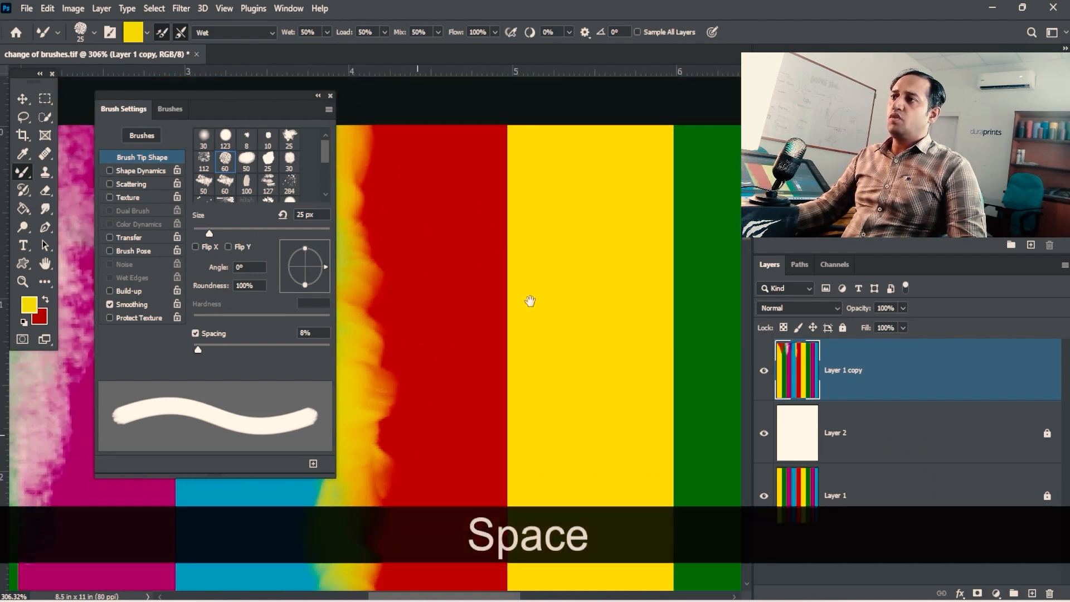
drag(530, 301, 514, 319)
drag(328, 155, 327, 142)
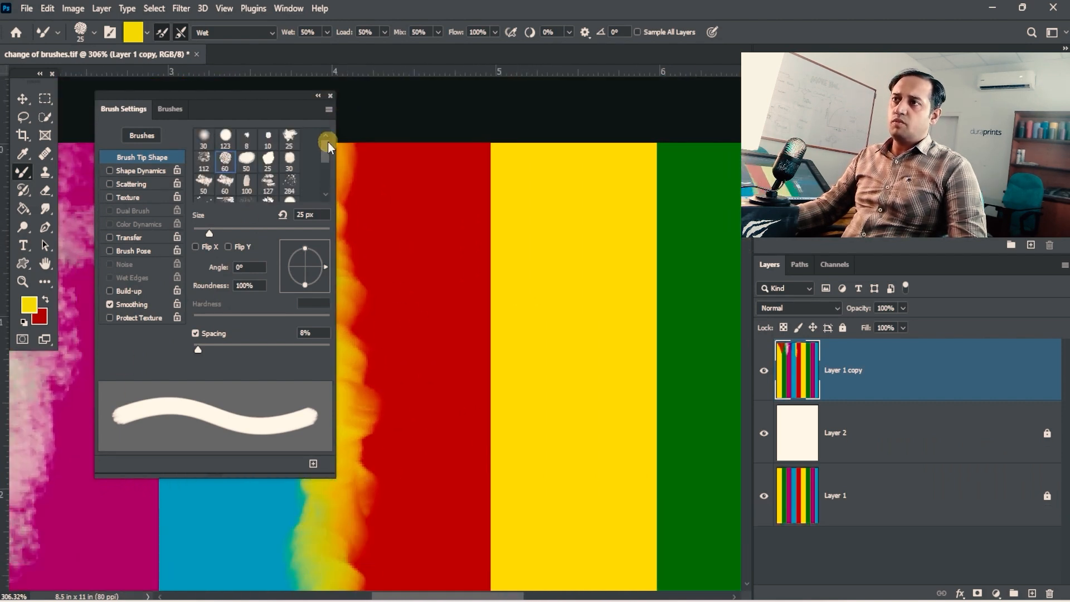
click(287, 136)
- Set the foreground colour to blue 002eb1
click(27, 311)
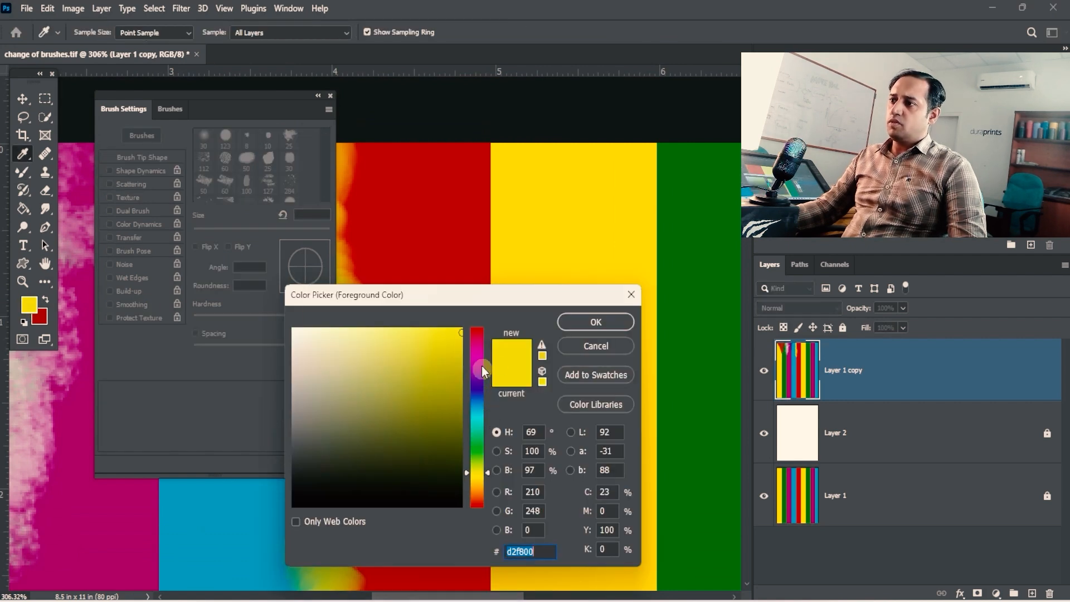
drag(480, 361, 474, 397)
click(446, 370)
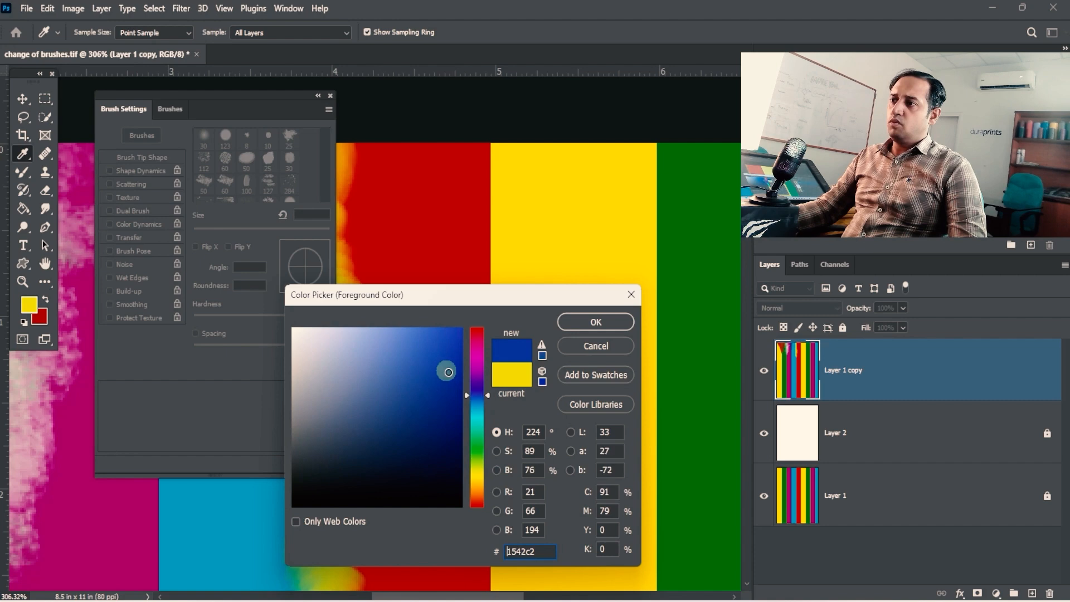
click(595, 321)
- Set the brush spacing to 65% and start painting blue at the upper end of the red and yellow boundary, reducing the tip to 10 px
drag(258, 349, 236, 349)
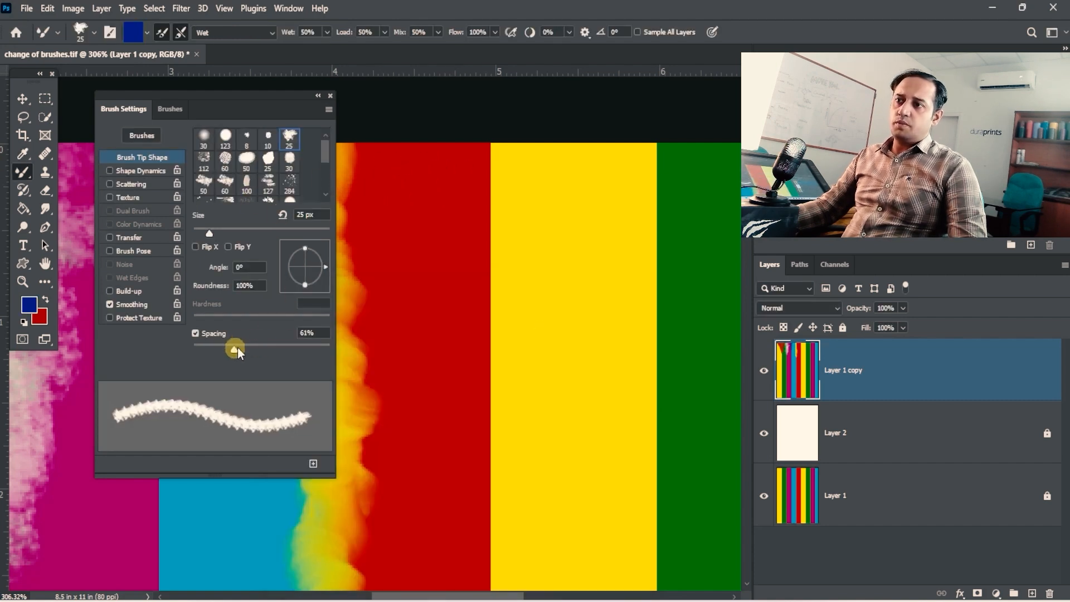
drag(493, 173, 497, 163)
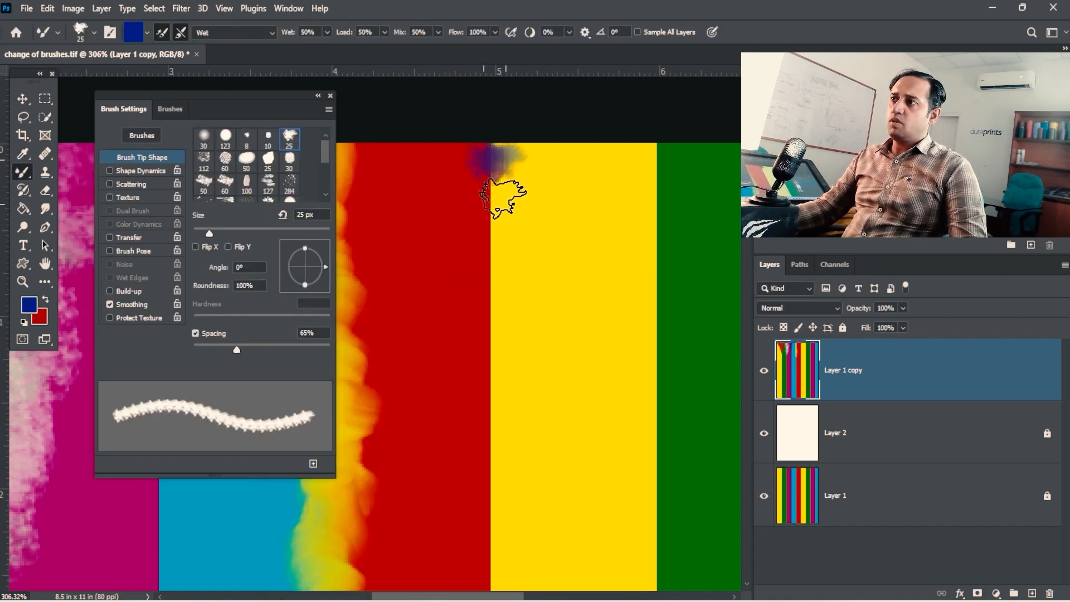
key(bracketleft)
key(bracketleft)
key(bracketleft)
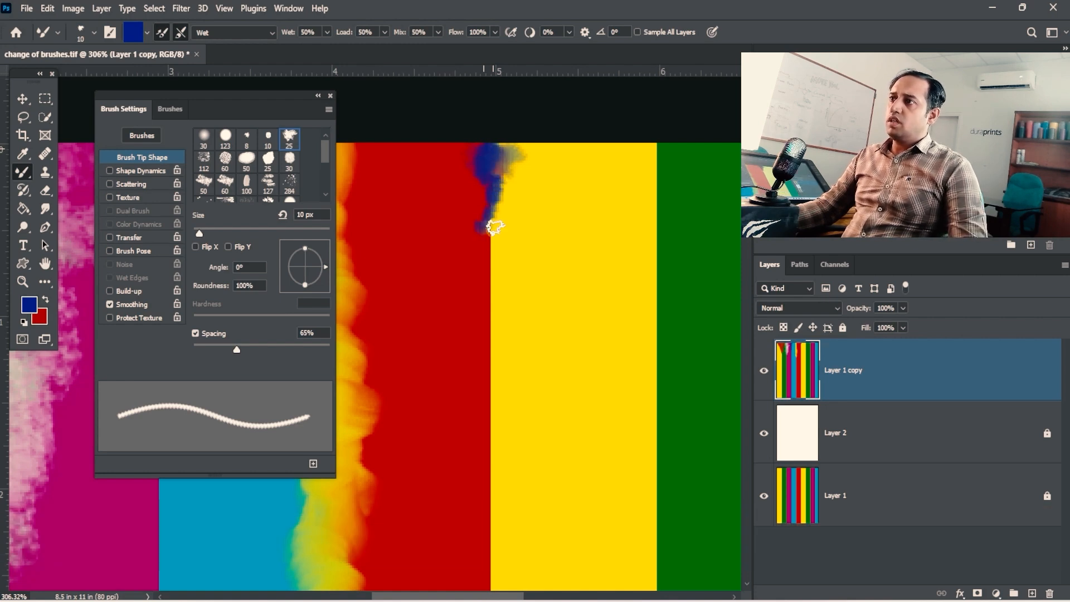
- Enlarge the irregular brush to 25 px and paint blue down the boundary between the red and yellow stripes
ctrl+click(488, 187)
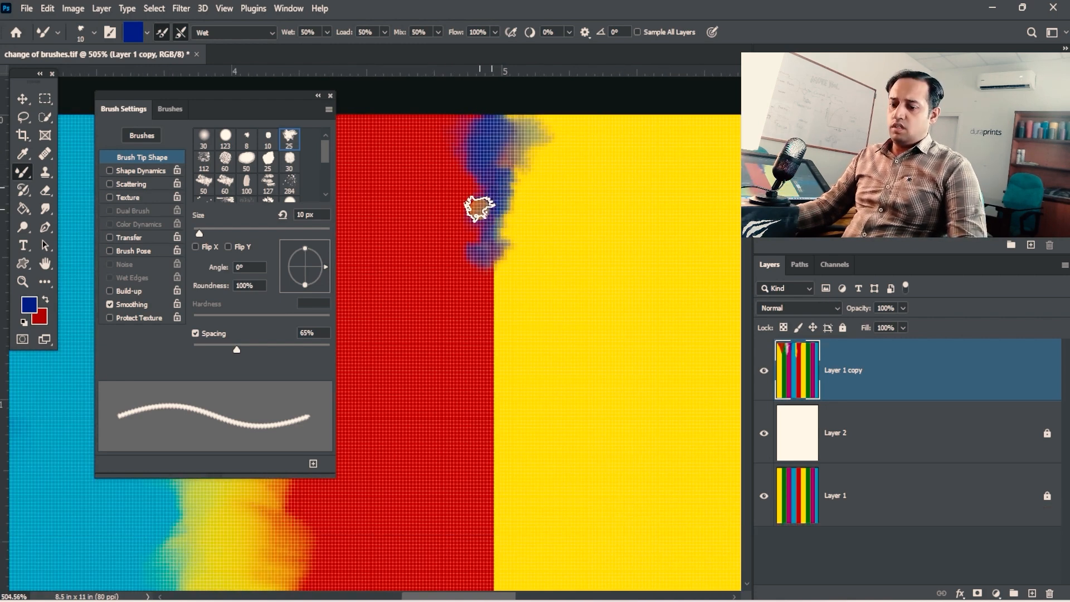
key(bracketright)
key(bracketright)
key(bracketright)
mouse_move(490, 150)
mouse_down()
mouse_move(481, 226)
mouse_move(502, 265)
mouse_move(502, 338)
mouse_move(450, 170)
mouse_move(454, 99)
mouse_move(440, 234)
mouse_move(535, 106)
mouse_move(510, 350)
mouse_move(497, 377)
mouse_move(468, 317)
mouse_move(481, 366)
mouse_move(461, 309)
mouse_move(481, 398)
mouse_move(492, 394)
mouse_move(484, 381)
mouse_move(502, 397)
mouse_move(514, 382)
mouse_move(489, 389)
mouse_move(490, 424)
mouse_move(528, 458)
mouse_move(490, 475)
mouse_up()
key(space)
mouse_move(501, 435)
mouse_down()
mouse_move(490, 284)
mouse_move(467, 363)
mouse_move(513, 365)
mouse_move(478, 394)
mouse_move(491, 397)
mouse_move(440, 296)
mouse_move(447, 225)
mouse_move(480, 320)
mouse_up()
key(space)
drag(445, 216, 460, 323)
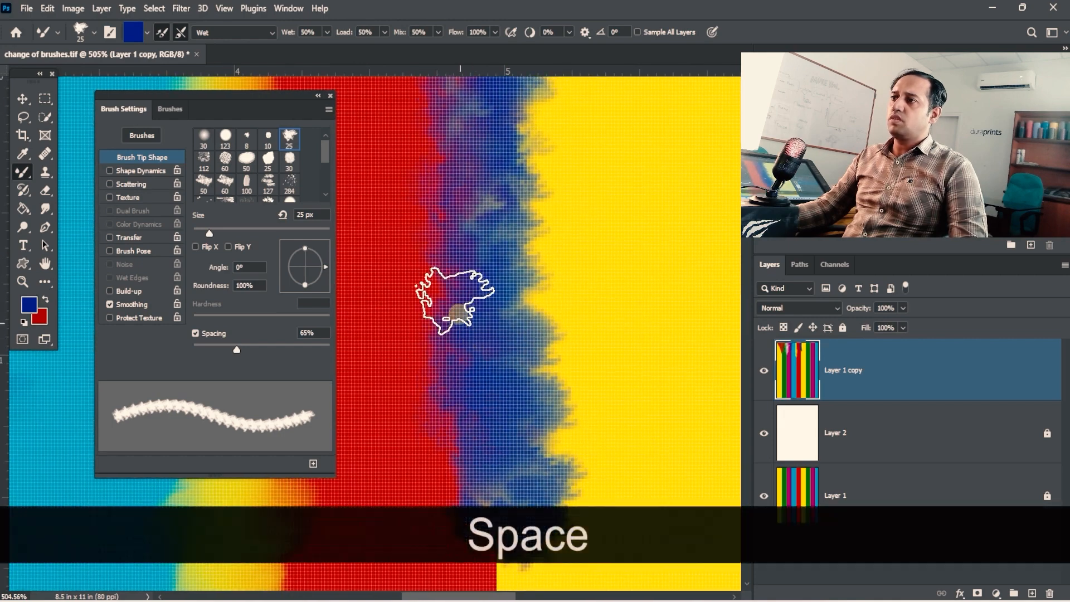
- Choose the 267 px hatched brush tip and reduce its size to 60 px over the green and magenta boundary
key(space)
key(ctrl+space)
drag(583, 292, 540, 235)
drag(541, 235, 397, 229)
click(204, 161)
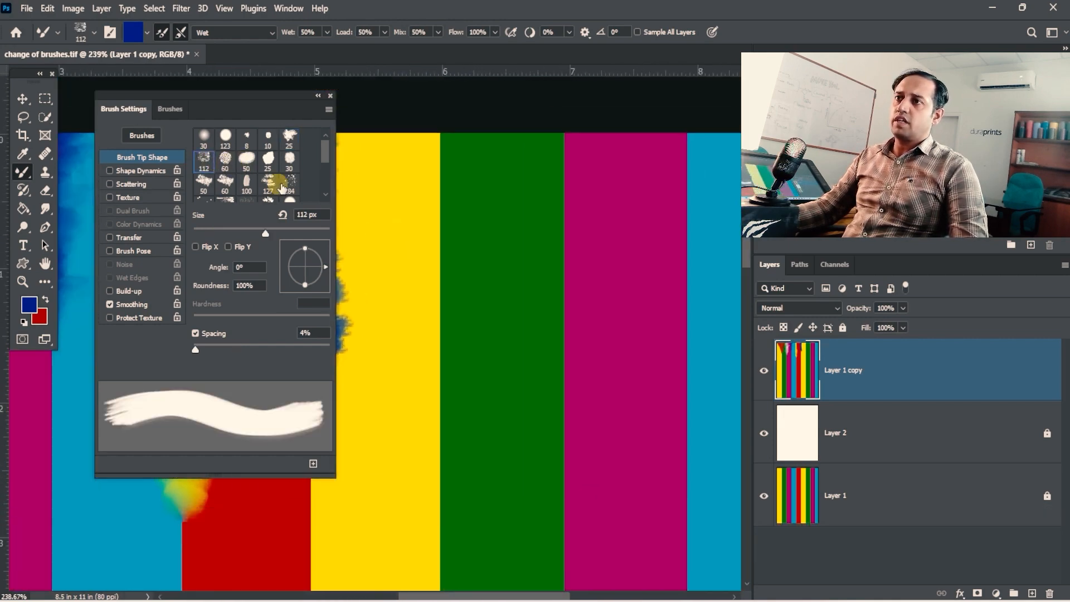
scroll(330, 149, down, 2)
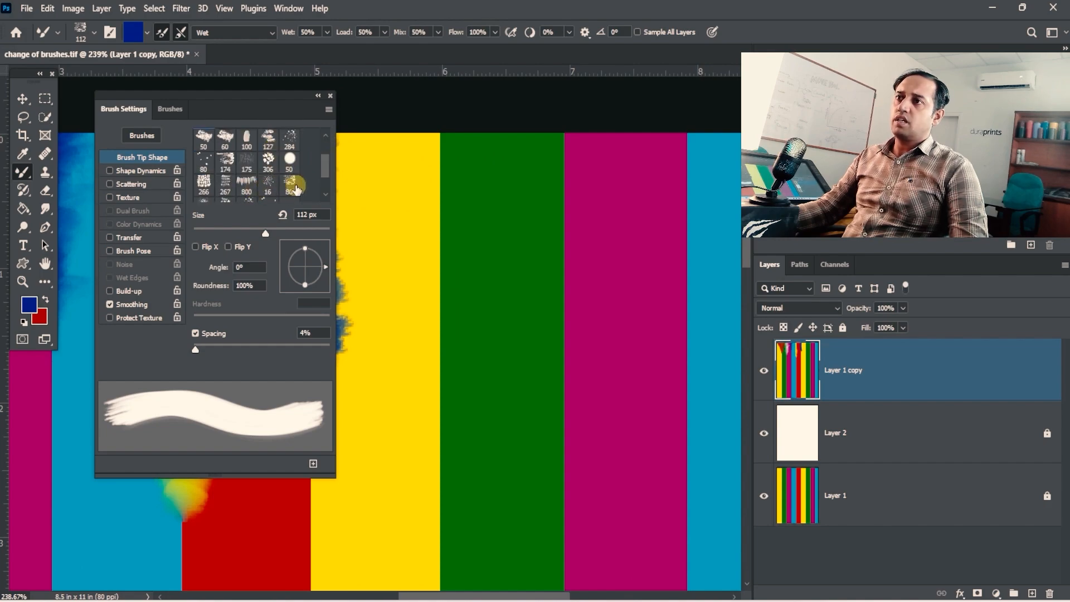
click(227, 187)
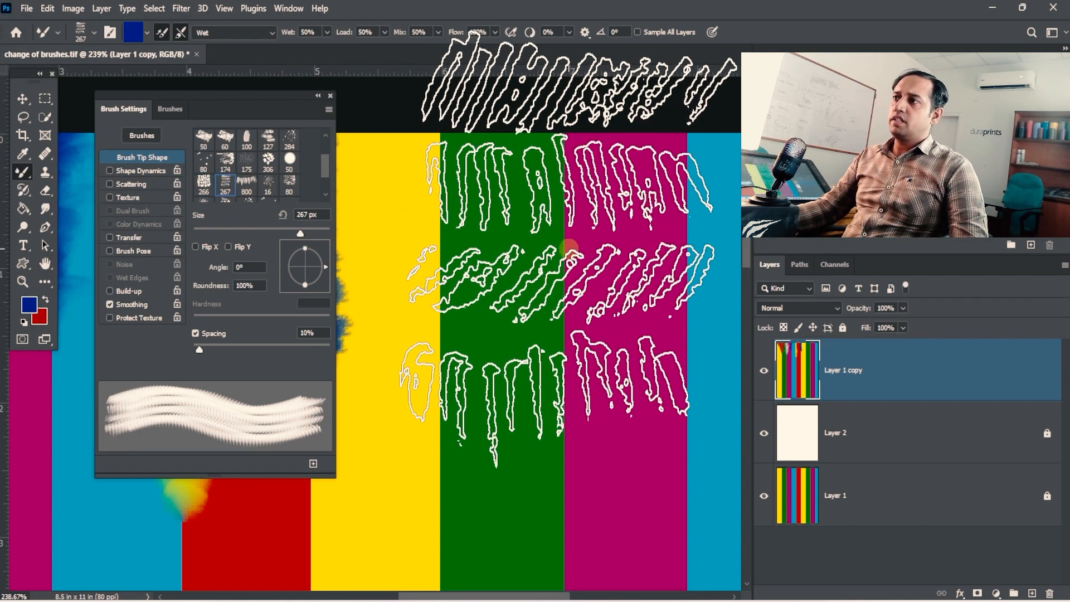
key(bracketleft)
key(bracketleft)
key(bracketleft)
key(bracketleft)
key(bracketleft)
key(bracketleft)
key(bracketleft)
key(bracketleft)
key(bracketleft)
key(bracketleft)
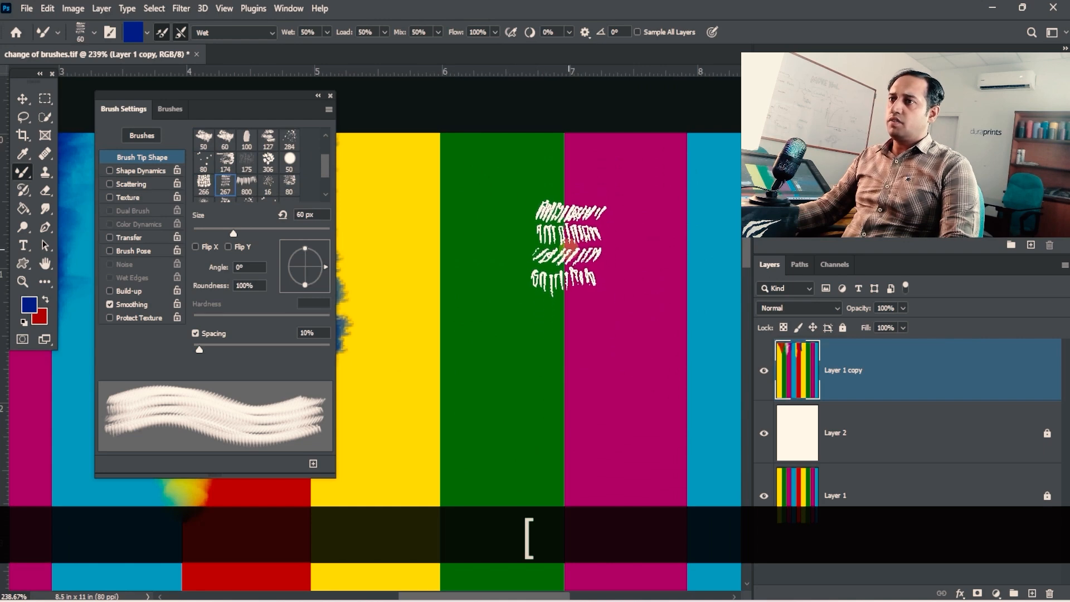
- Paint blue down the boundary between the green and magenta stripes with the 60 px hatched brush
mouse_move(577, 184)
mouse_down()
mouse_move(566, 206)
mouse_move(593, 153)
mouse_move(570, 170)
mouse_move(565, 222)
mouse_move(553, 150)
mouse_move(553, 283)
mouse_move(581, 294)
mouse_move(544, 389)
mouse_move(562, 395)
mouse_move(570, 502)
mouse_move(579, 490)
mouse_move(544, 242)
mouse_up()
key(space)
drag(522, 334, 516, 435)
key(space)
drag(499, 299, 553, 435)
- Choose the 800 px bristle-like brush tip and reduce its size to 45 px
click(248, 189)
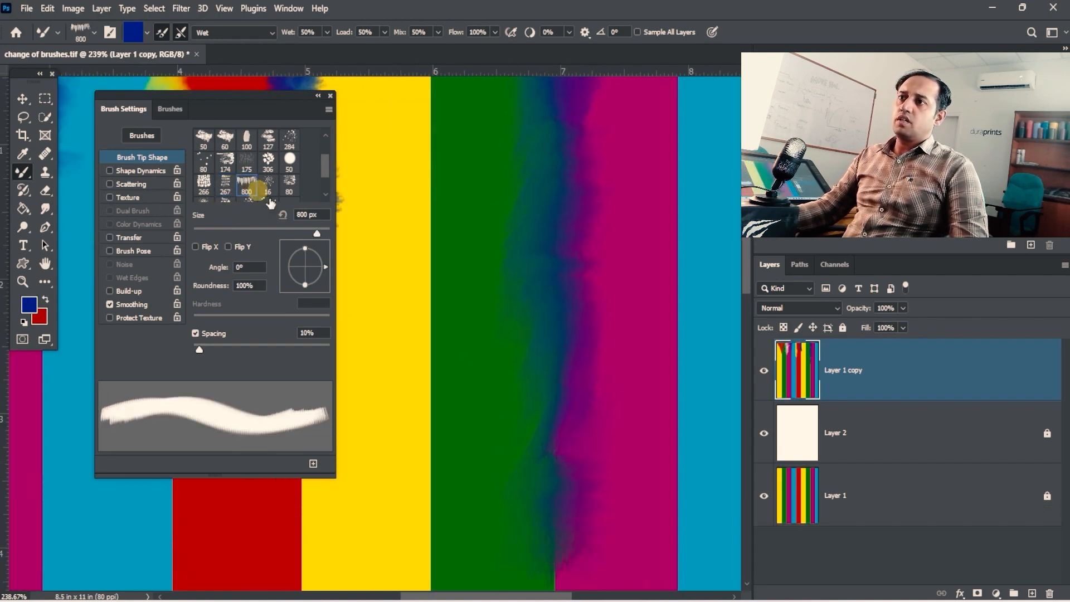
key(space)
drag(477, 250, 507, 319)
key([)
key([)
key([)
key([)
key([)
key([)
key([)
key([)
key([)
key([)
key([)
key([)
key([)
key([)
key([)
key([)
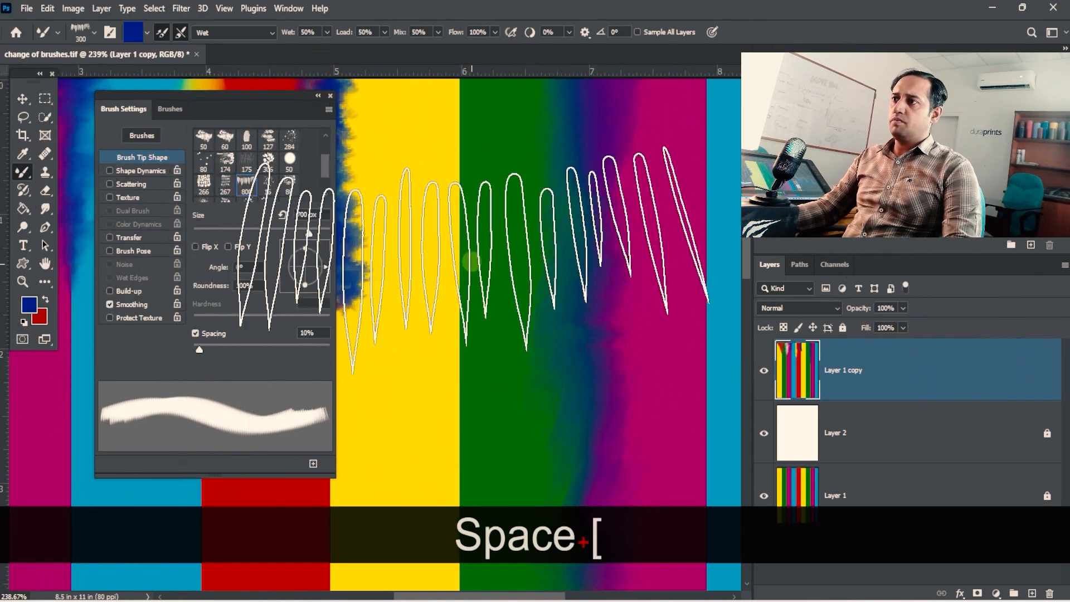
- Set the foreground colour to dark red 8b0000
click(29, 305)
drag(493, 421, 481, 305)
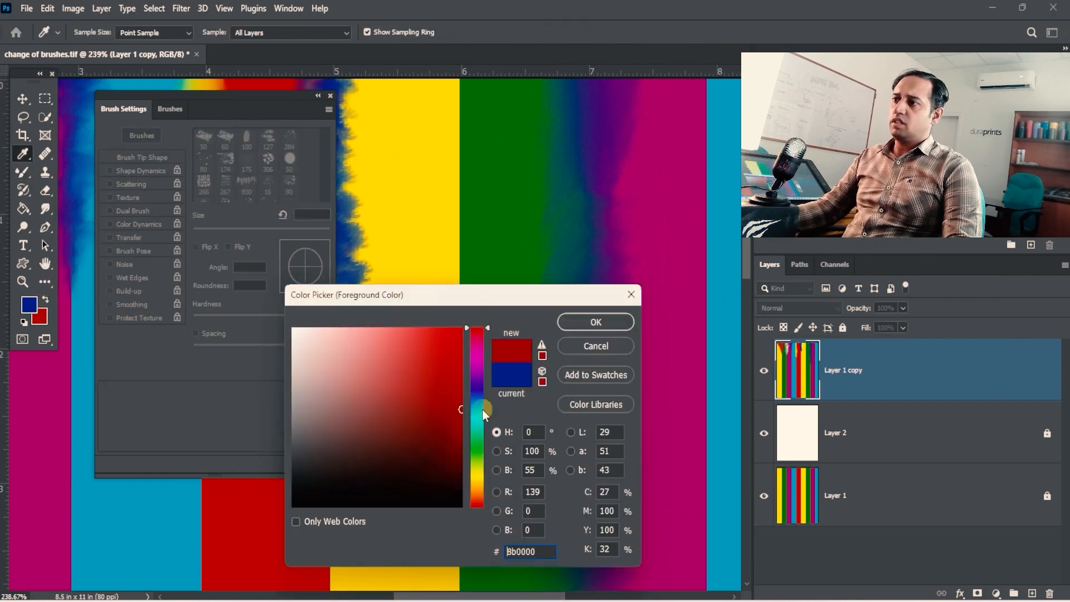
click(567, 321)
- Paint dark red down the boundary between the yellow and green stripes with the 45 px brush, blending it into both sides
mouse_move(450, 106)
mouse_down()
mouse_move(468, 126)
mouse_move(466, 160)
mouse_move(465, 100)
mouse_move(442, 206)
mouse_move(468, 166)
mouse_move(476, 193)
mouse_move(476, 173)
mouse_move(445, 226)
mouse_move(443, 257)
mouse_move(492, 259)
mouse_move(484, 339)
mouse_move(465, 254)
mouse_move(442, 268)
mouse_move(467, 225)
mouse_move(439, 255)
mouse_move(447, 168)
mouse_move(446, 278)
mouse_move(426, 338)
mouse_move(455, 334)
mouse_move(491, 408)
mouse_move(466, 345)
mouse_move(423, 405)
mouse_move(418, 458)
mouse_up()
key(space)
mouse_move(481, 408)
mouse_down()
mouse_move(468, 277)
mouse_move(418, 382)
mouse_move(437, 447)
mouse_move(504, 453)
mouse_move(435, 378)
mouse_move(365, 439)
mouse_move(442, 401)
mouse_move(418, 440)
mouse_move(433, 485)
mouse_up()
key(space)
key(space)
key(ctrl+space)
drag(520, 370, 463, 373)
drag(373, 323, 559, 372)
- Close the brush settings and look over the blended stripe boundaries
key(ctrl+space)
drag(447, 219, 468, 210)
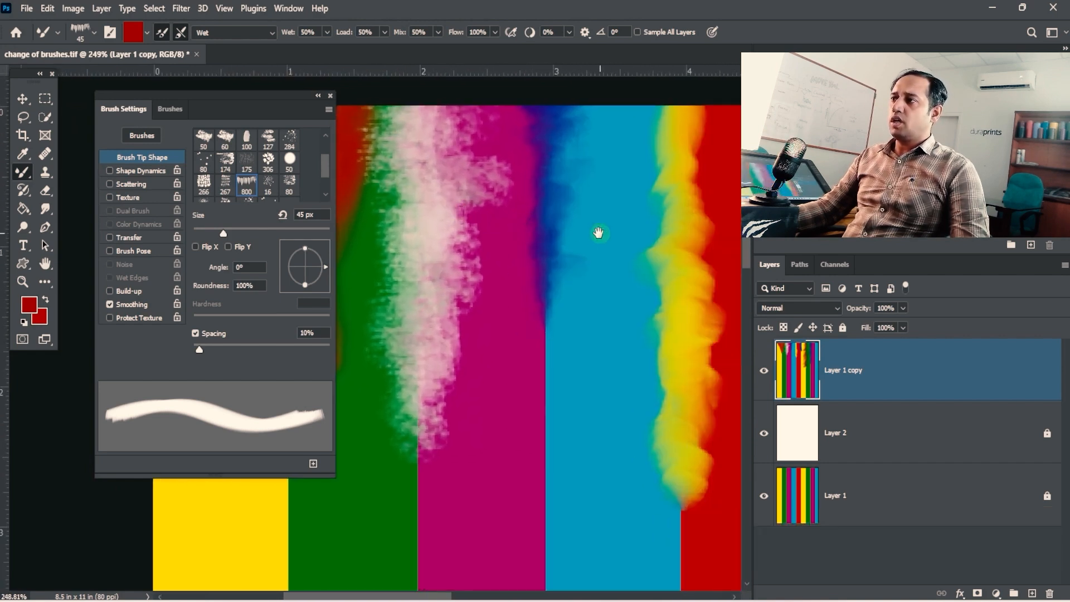
mouse_move(598, 233)
mouse_down()
mouse_move(587, 239)
mouse_move(626, 239)
mouse_move(580, 245)
mouse_up()
click(331, 96)
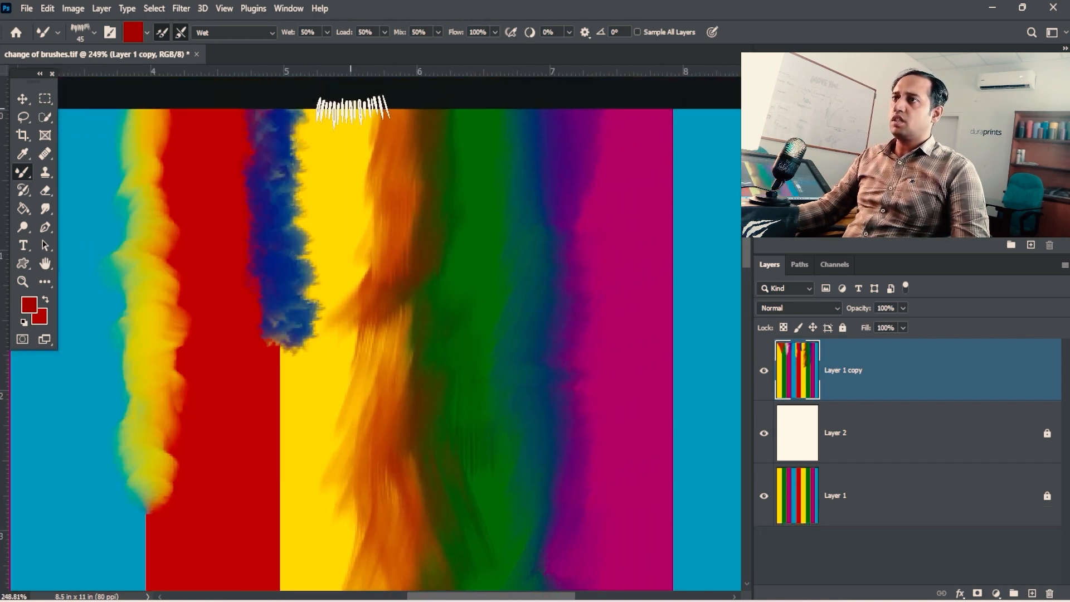
key(ctrl+space)
mouse_move(538, 210)
mouse_down()
mouse_move(481, 208)
mouse_move(578, 179)
mouse_up()
key(ctrl+space)
drag(434, 187, 492, 239)
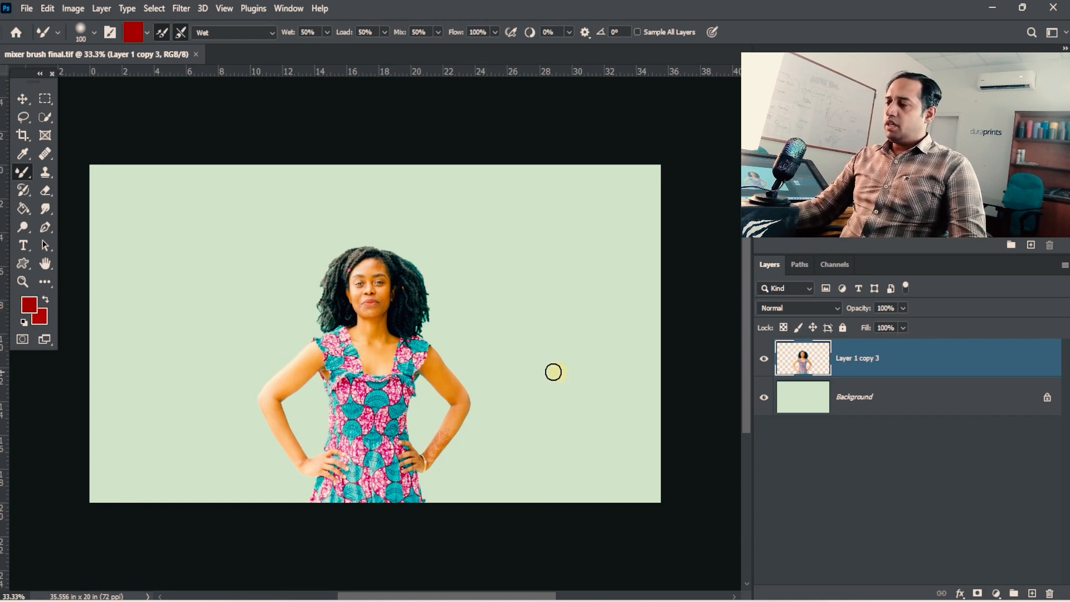
- In mixer brush final.tif, toggle the visibility of Layer 1 copy 3 to compare the cut-out woman with the plain background
key(space)
drag(554, 371, 448, 314)
click(765, 357)
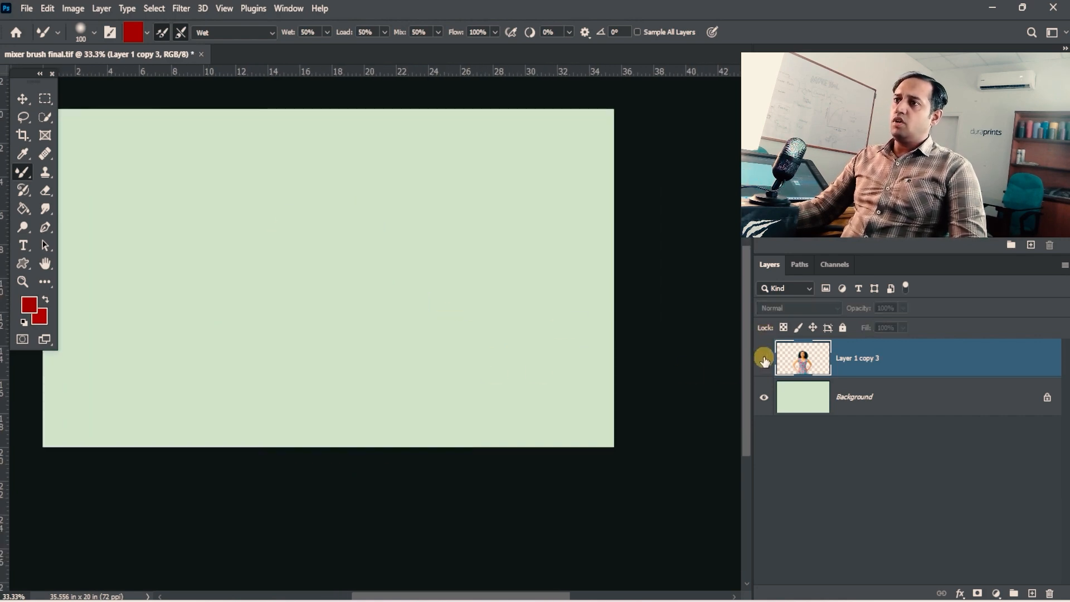
click(764, 358)
click(764, 358)
click(765, 358)
key(ctrl+space)
drag(407, 309, 834, 377)
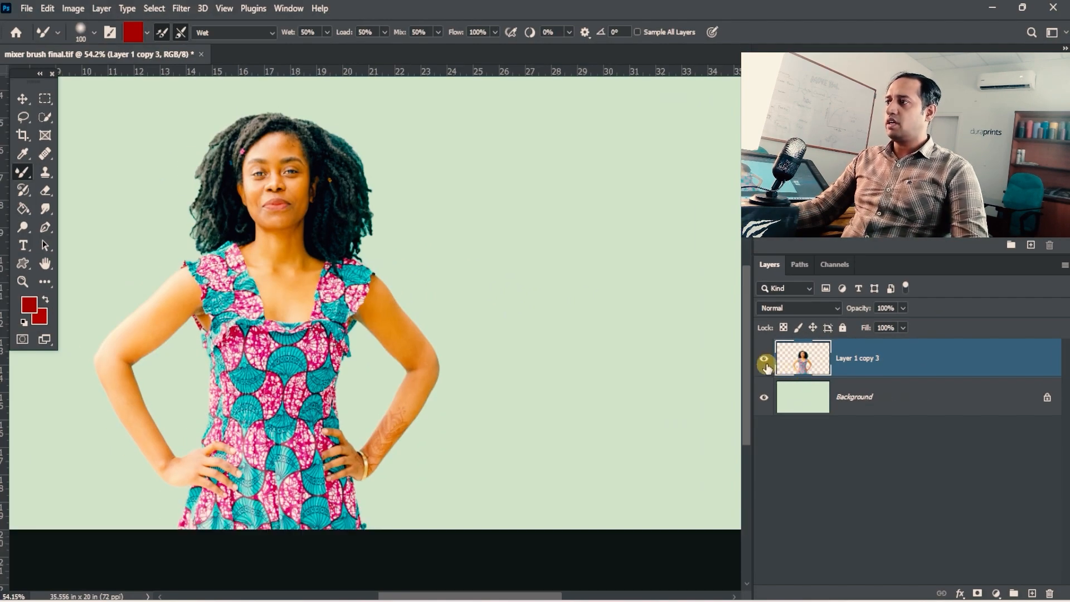
click(713, 355)
click(713, 355)
key(ctrl+space)
ctrl+alt+click(585, 359)
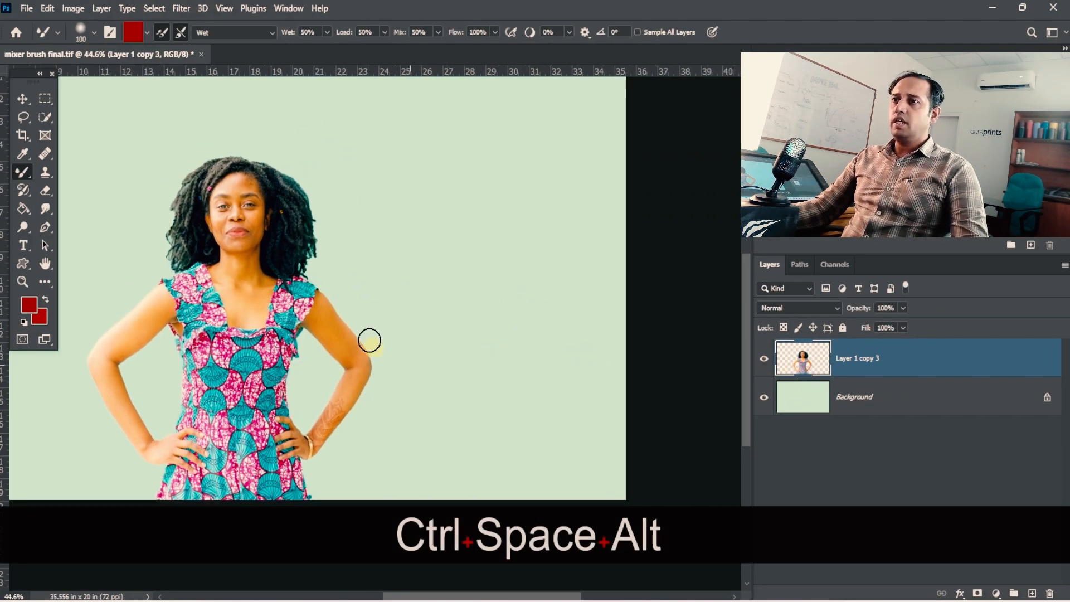
drag(319, 265, 412, 330)
ctrl+alt+click(392, 329)
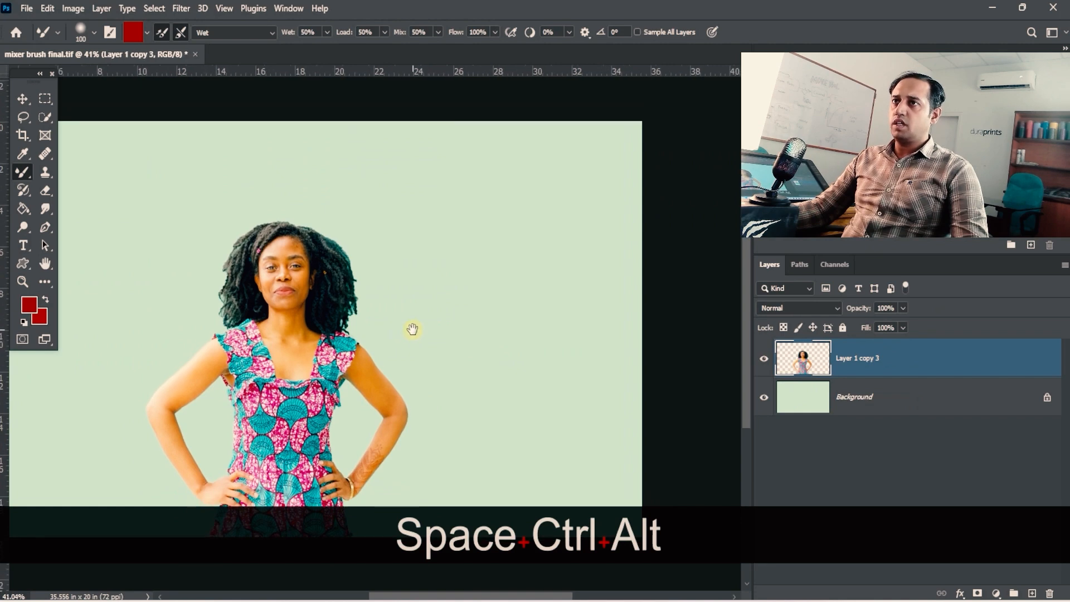
drag(337, 411, 340, 390)
ctrl+click(295, 408)
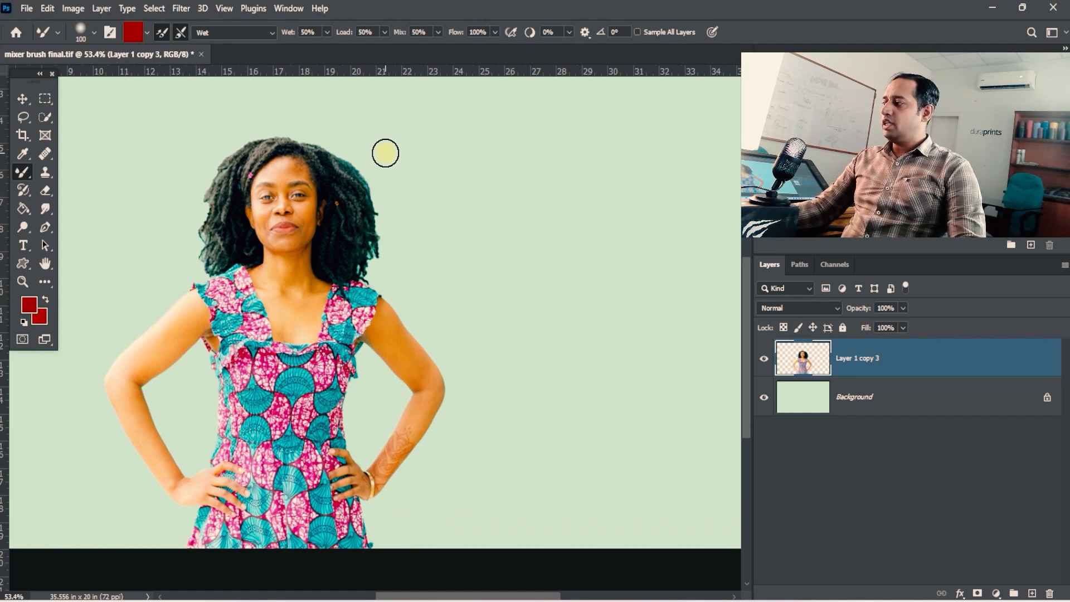
- Set the Mixer Brush blending preset to Dry, Heavy Load
click(272, 32)
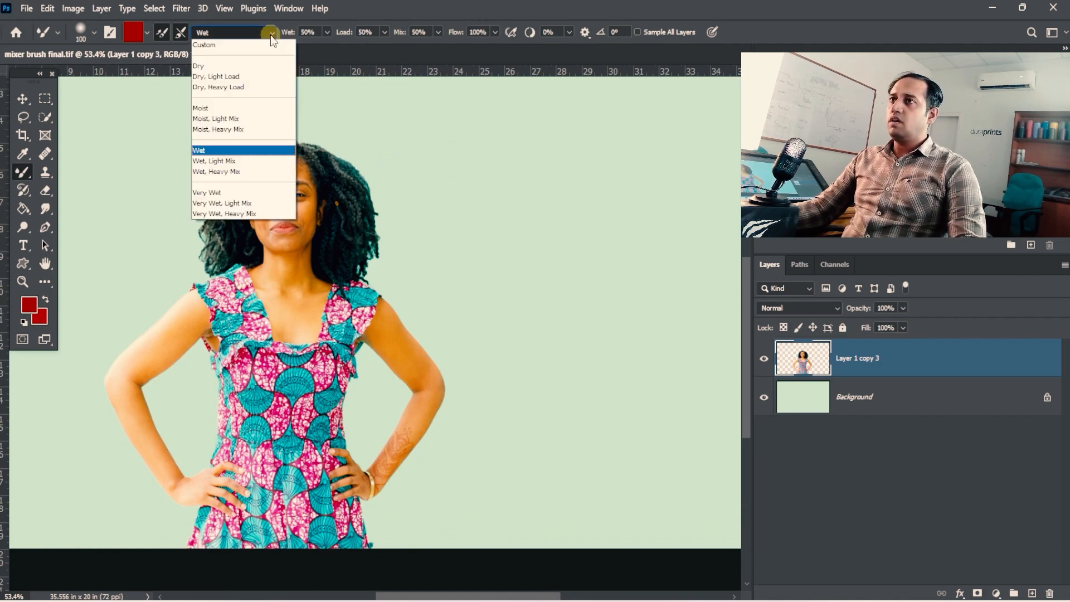
click(259, 88)
ctrl+alt+click(394, 282)
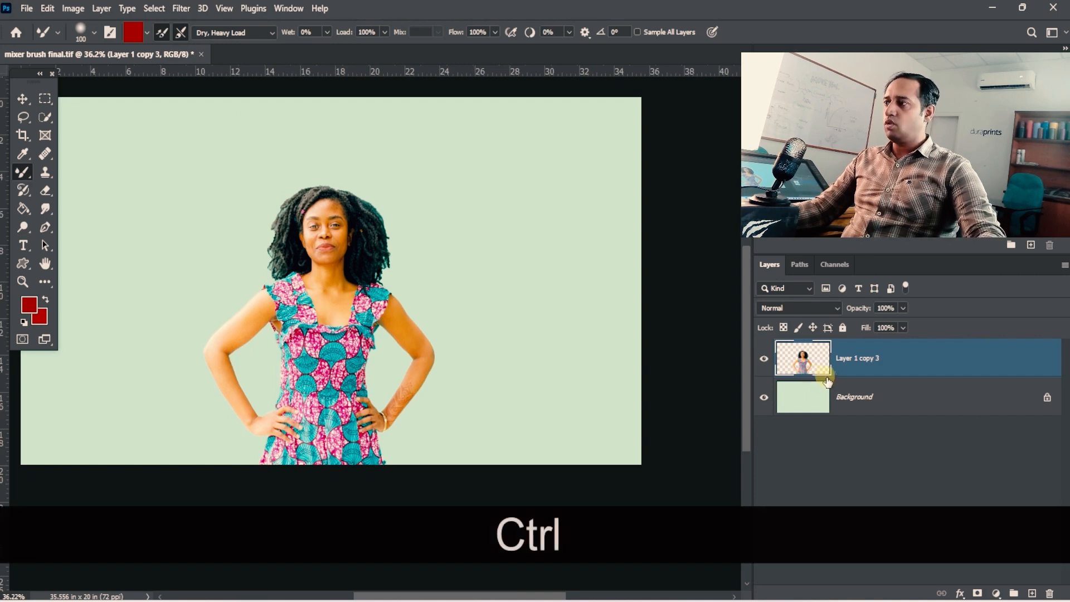
key(ctrl+j)
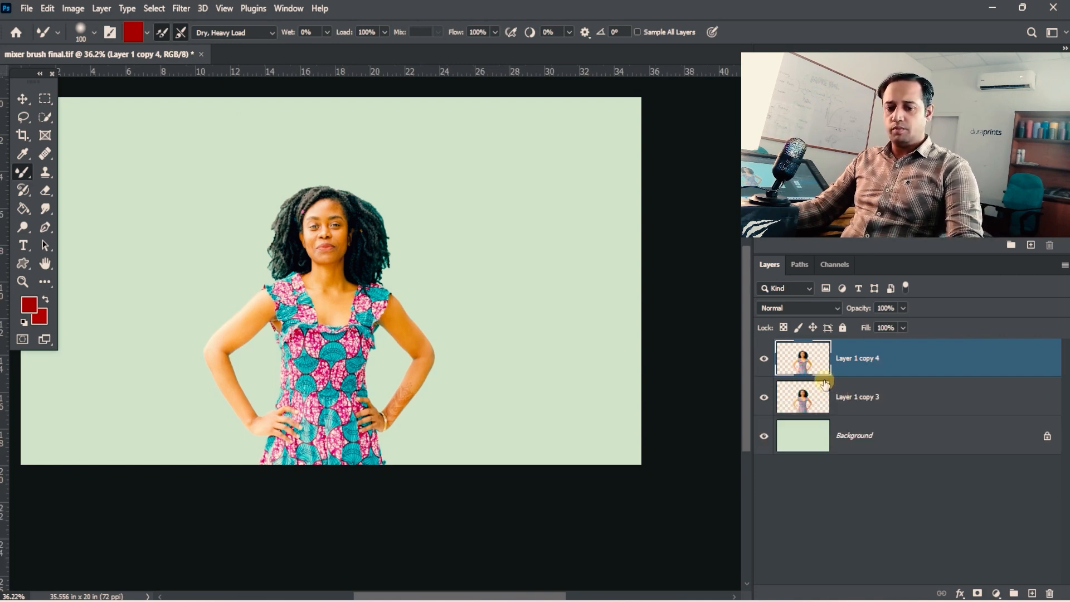
key(ctrl+4)
key(ctrl+4)
key(ctrl+z)
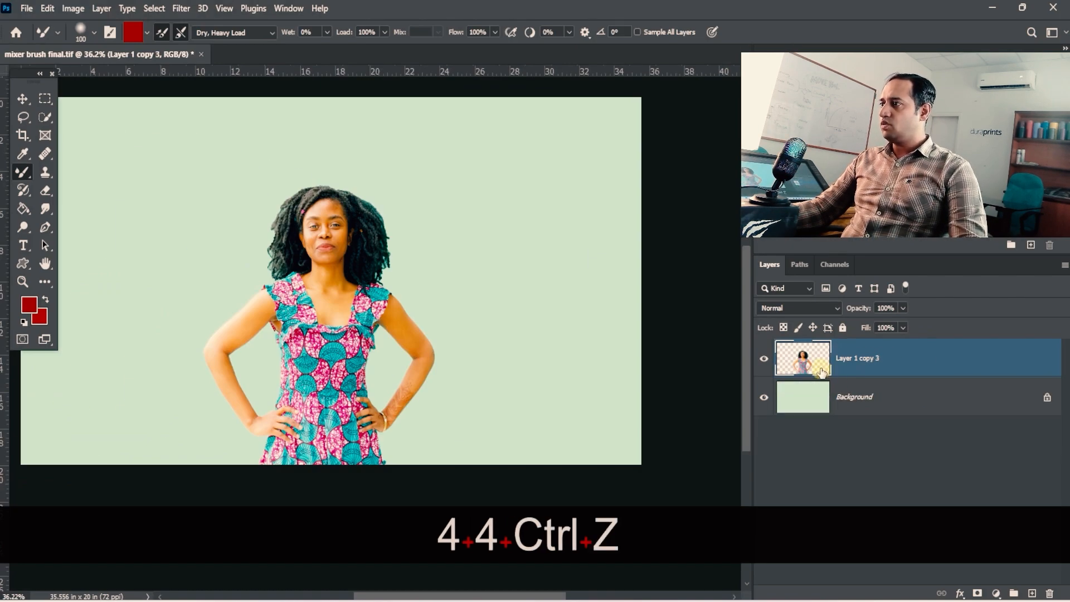
- Duplicate Layer 1 copy 3
drag(835, 380, 1030, 592)
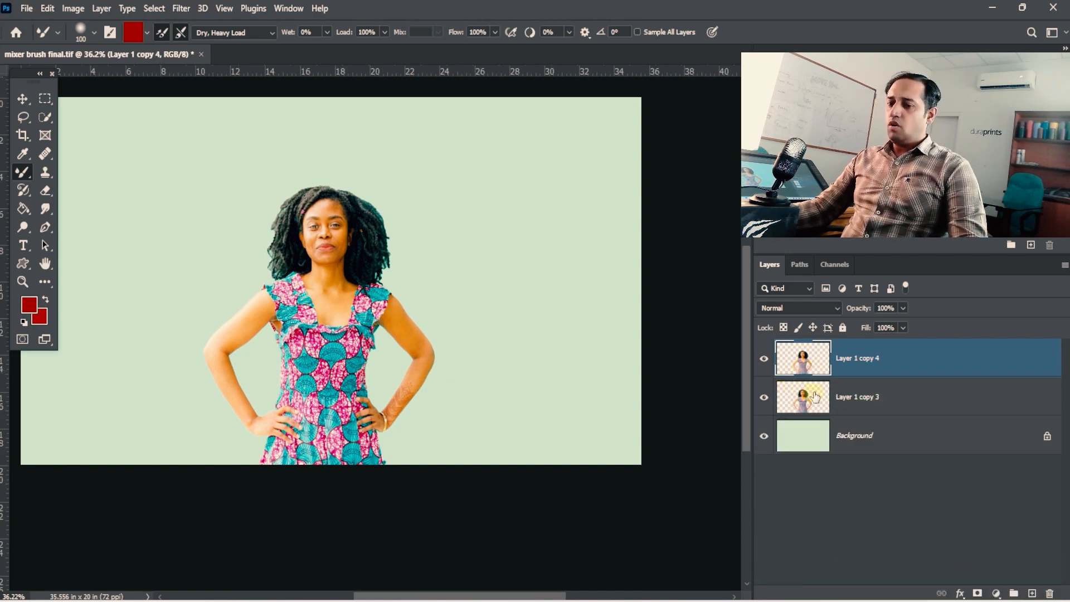
- On Layer 1 copy 3, sample the patterned dress fabric into the Mixer Brush
click(836, 397)
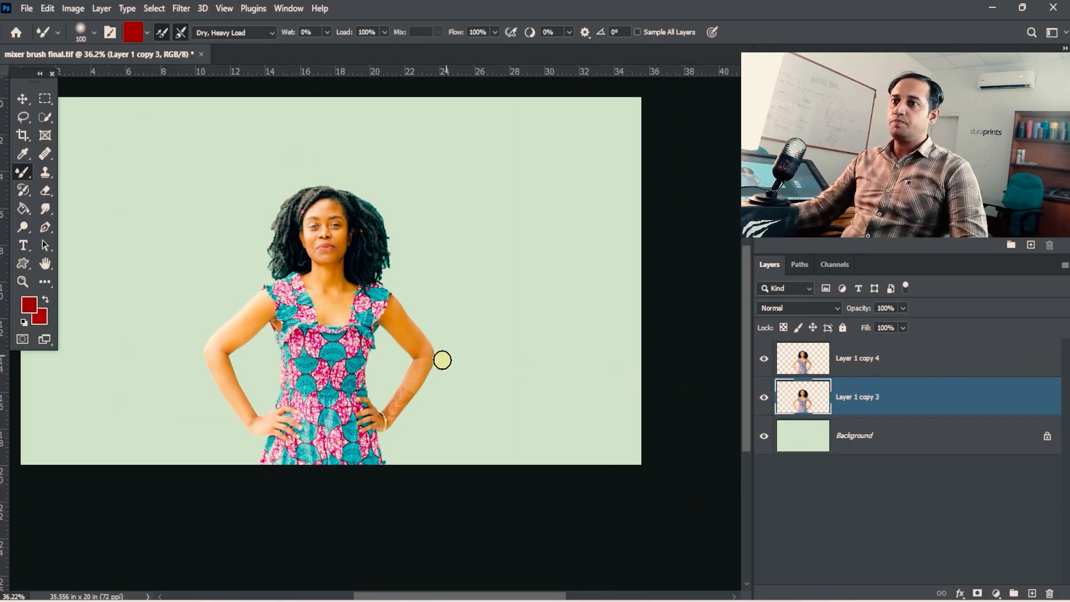
key(alt)
key(alt)
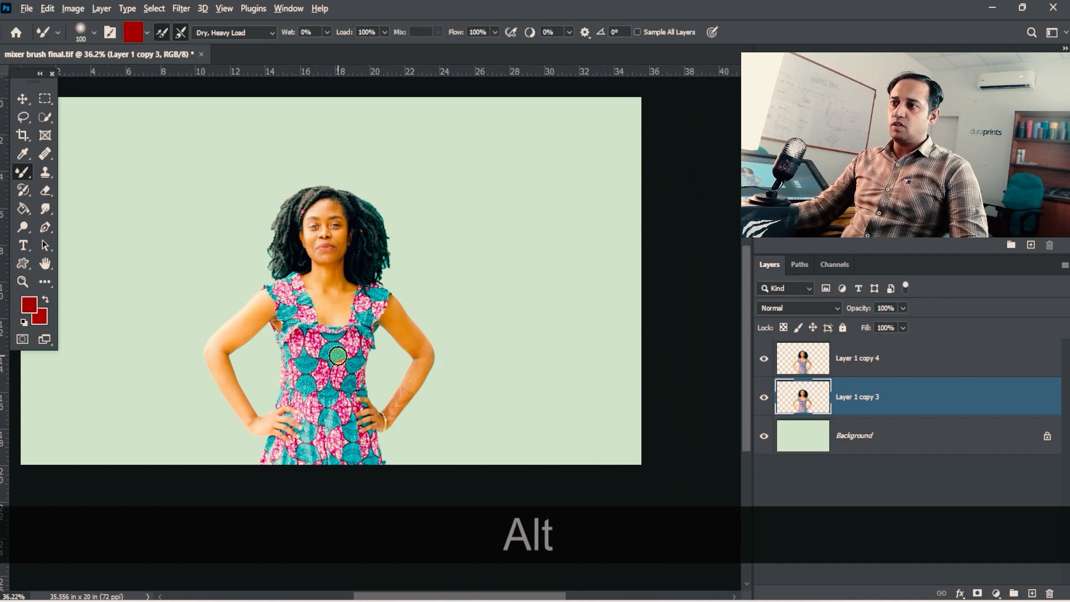
alt+click(351, 347)
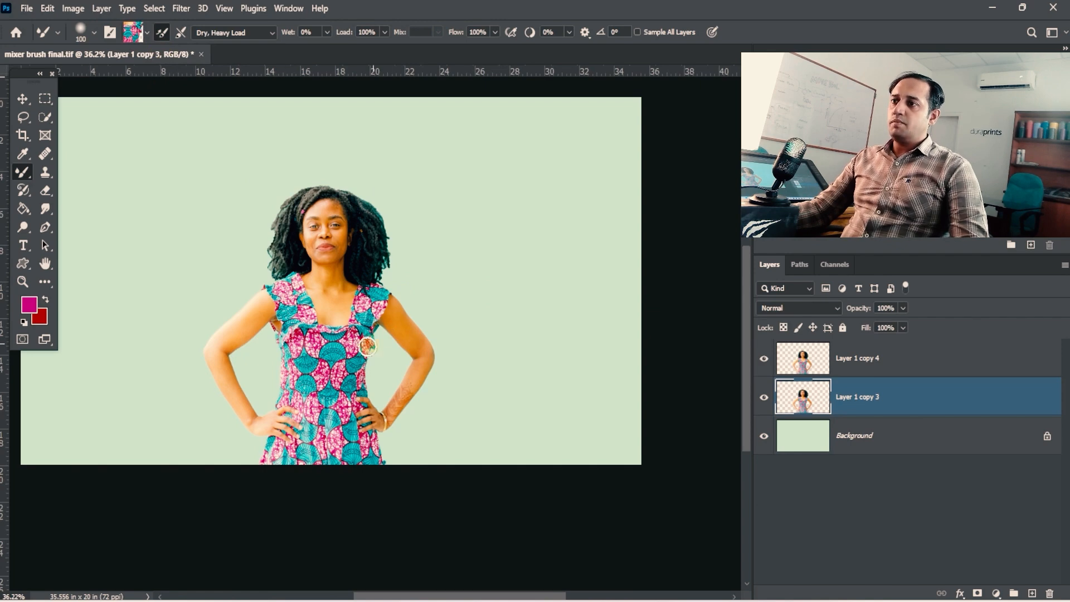
key(alt)
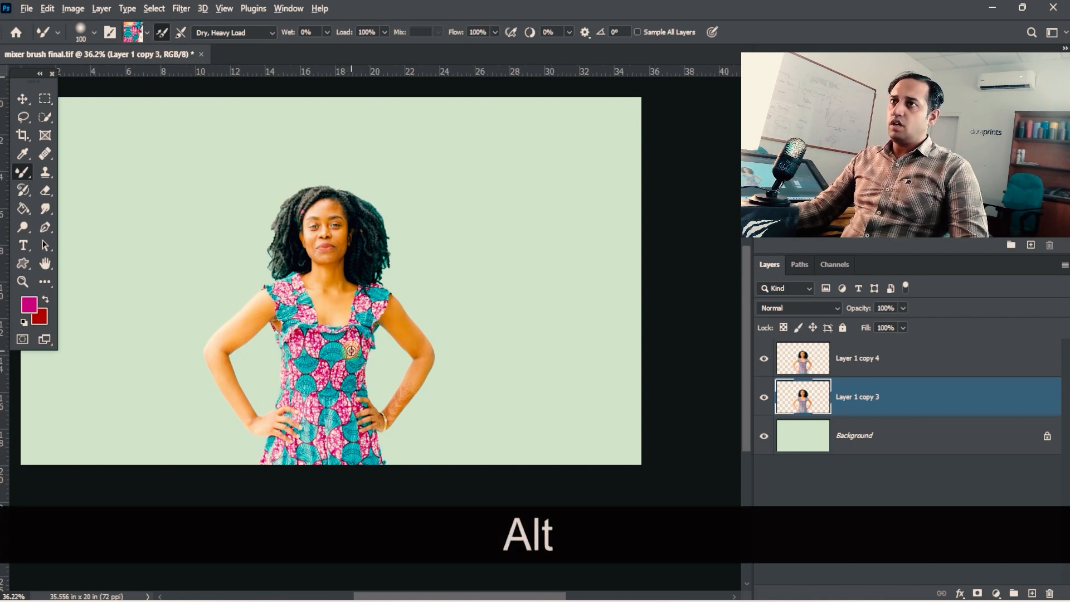
- Turn on Load Solid Colors Only for the Mixer Brush and sample a single colour from the dress
click(133, 32)
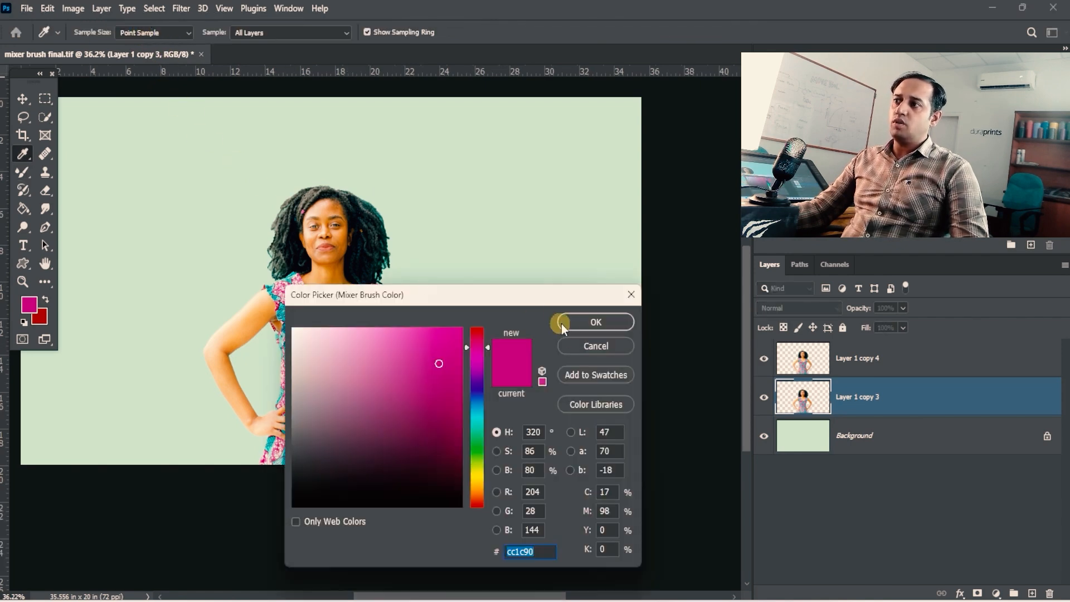
click(561, 323)
click(149, 36)
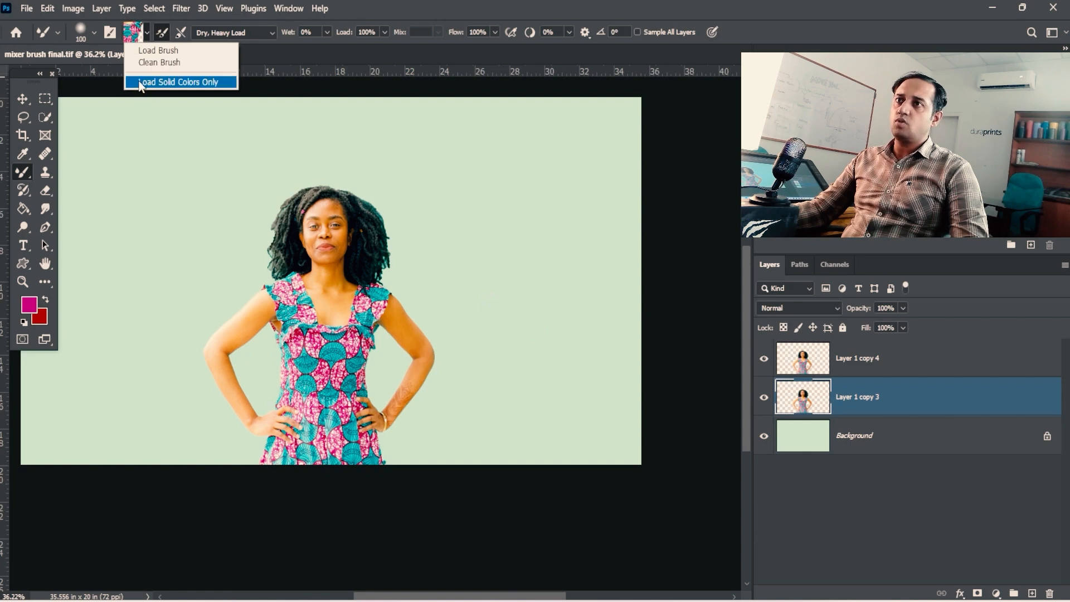
click(195, 86)
alt+click(348, 347)
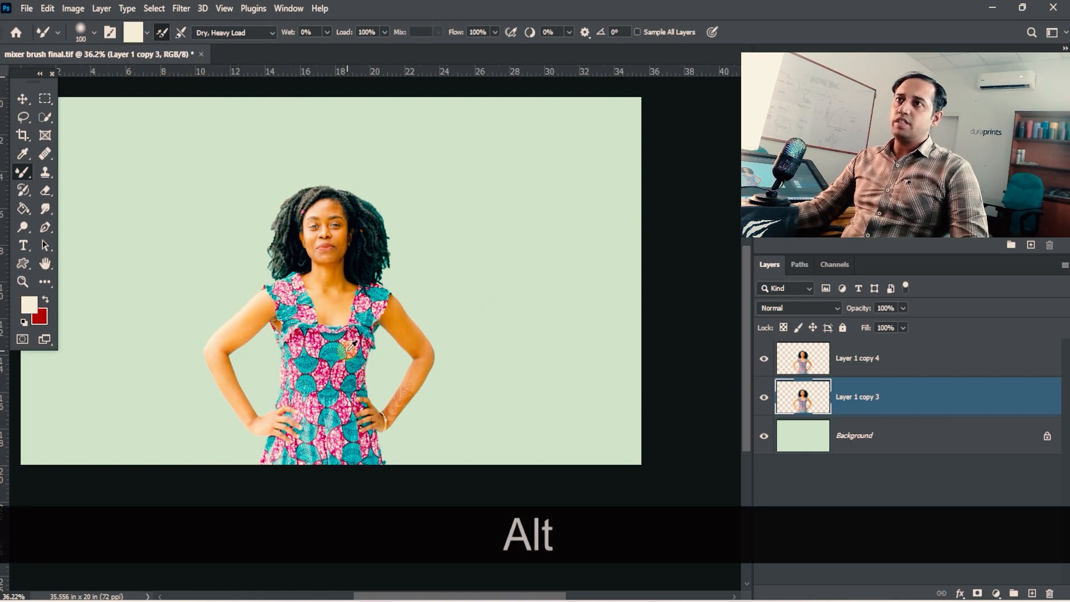
alt+click(343, 362)
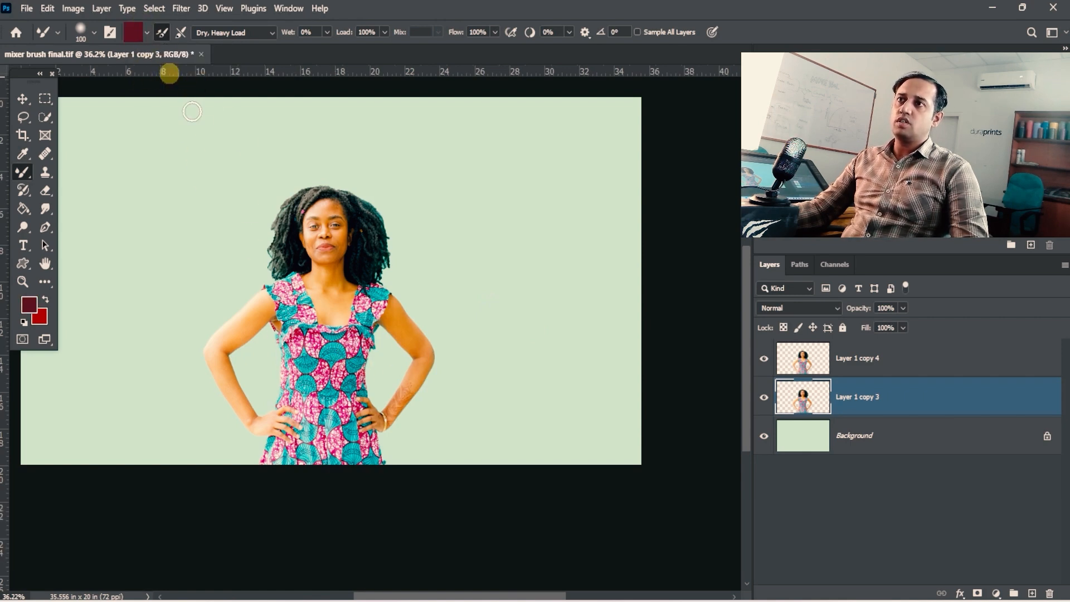
- Turn off Load Solid Colors Only and sample the dress pattern into the Mixer Brush
click(147, 32)
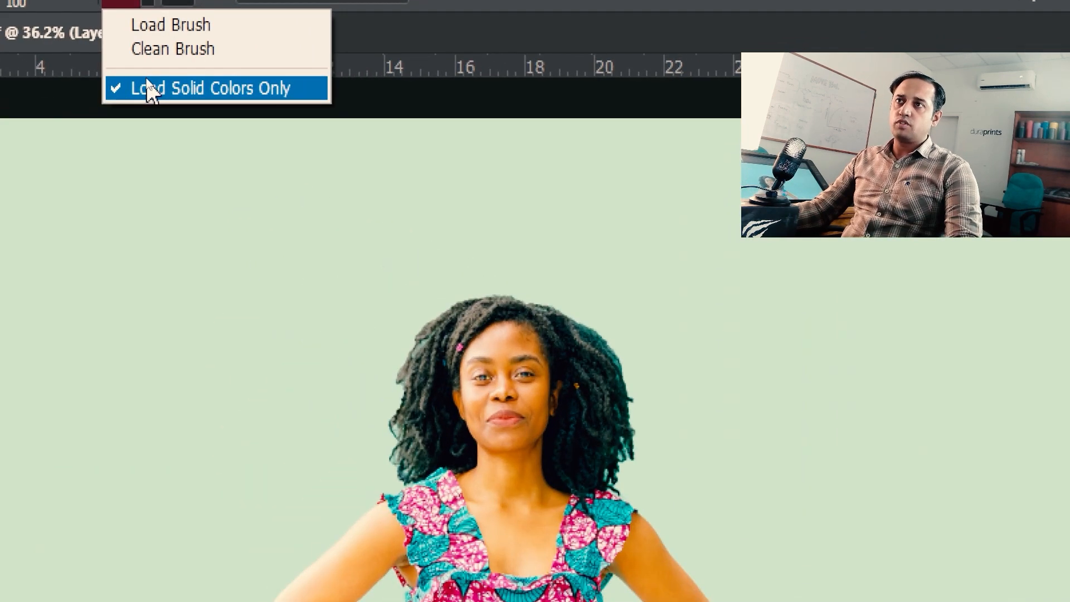
click(148, 84)
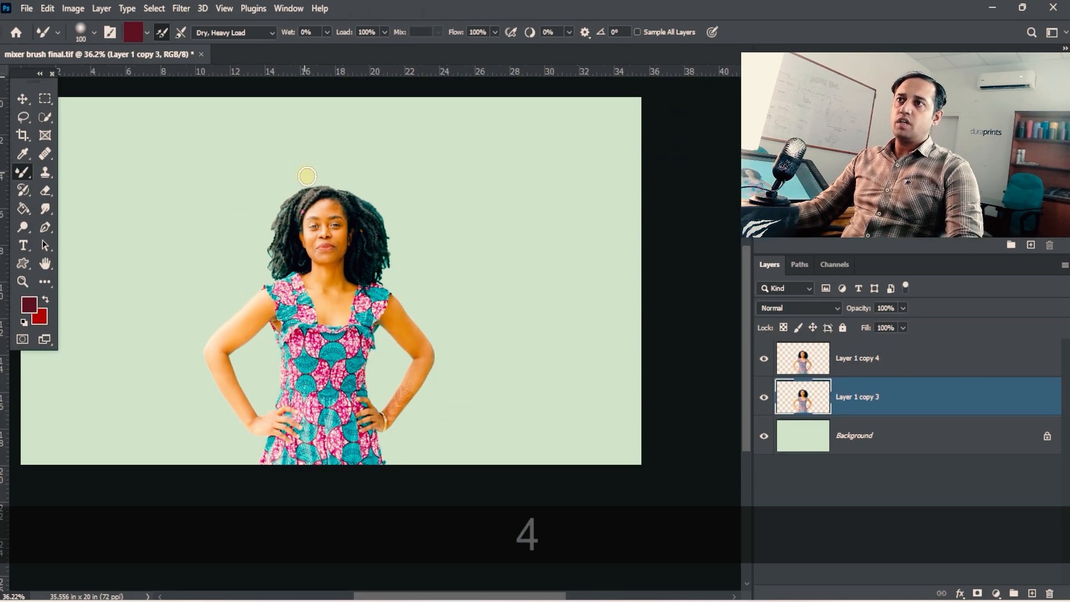
click(147, 34)
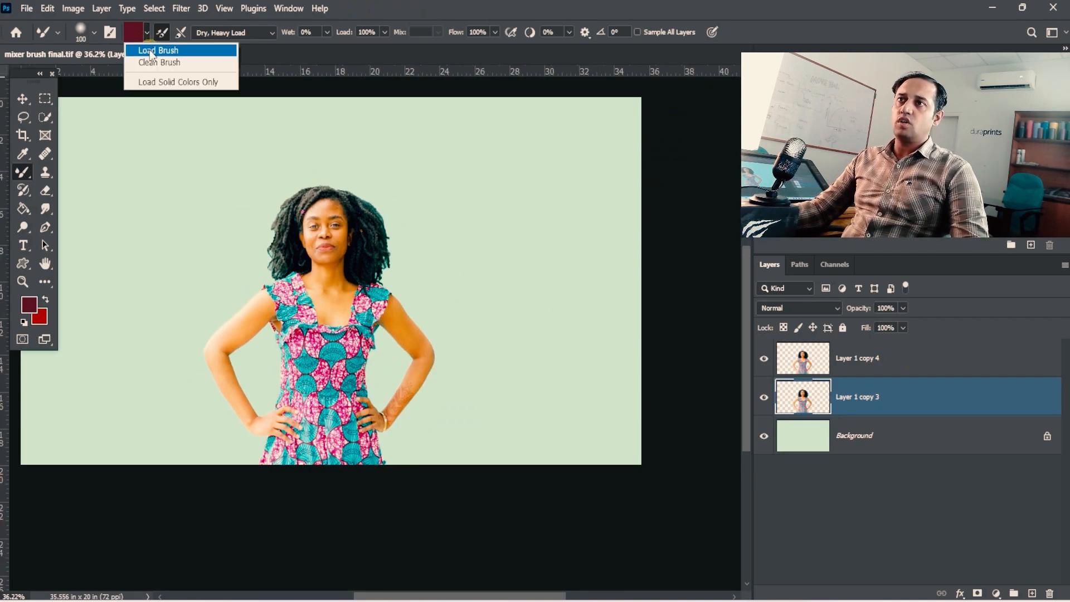
click(316, 42)
key(alt)
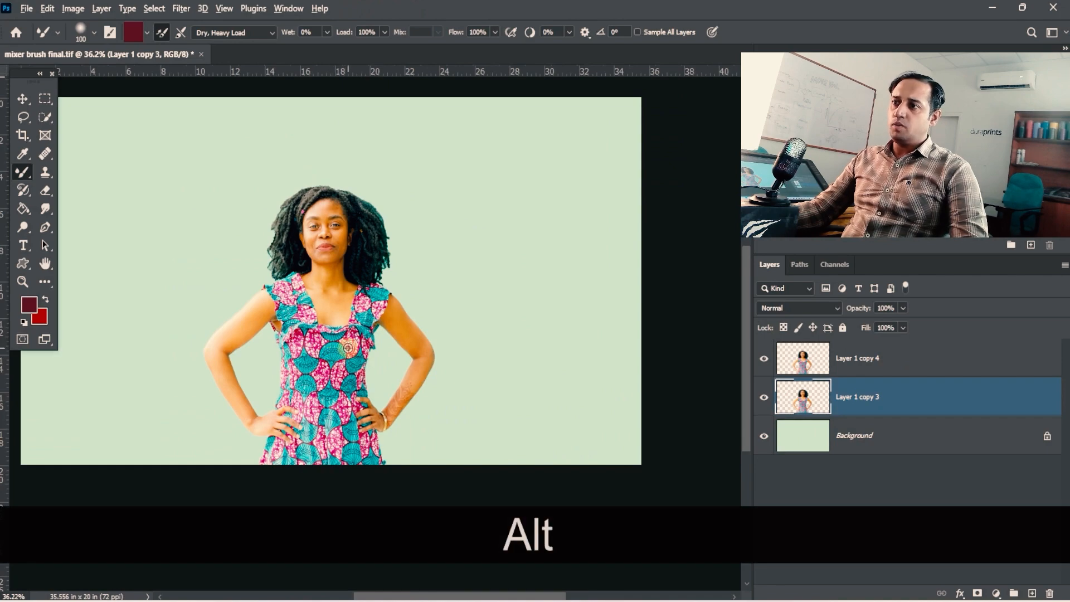
ctrl+alt+click(348, 350)
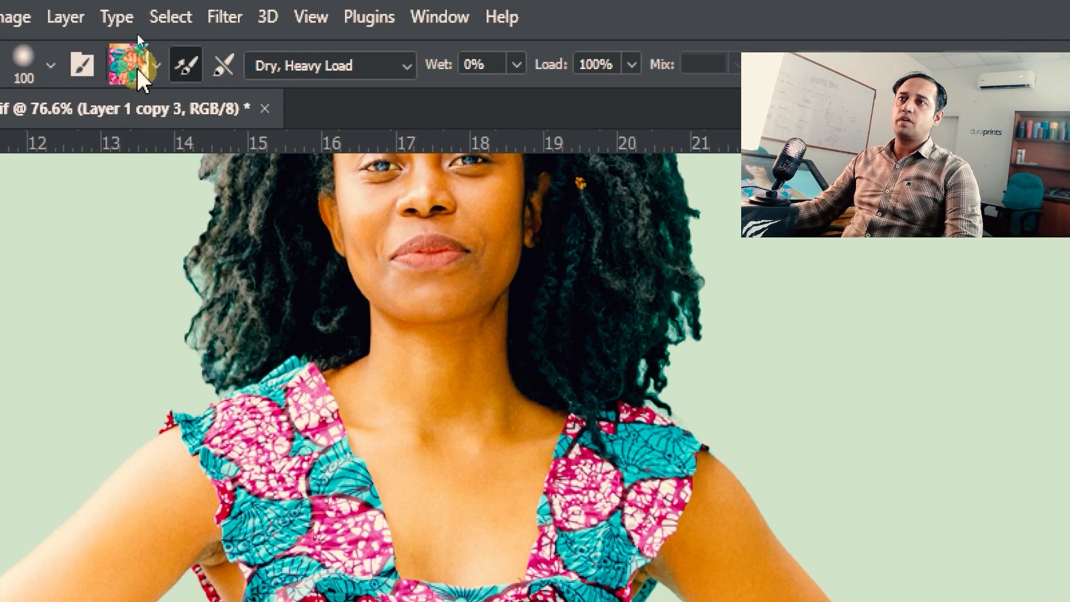
- Paint a wavy dress-patterned ribbon behind the woman, running from her waist to the right edge of the canvas
key(4)
ctrl+alt+click(434, 317)
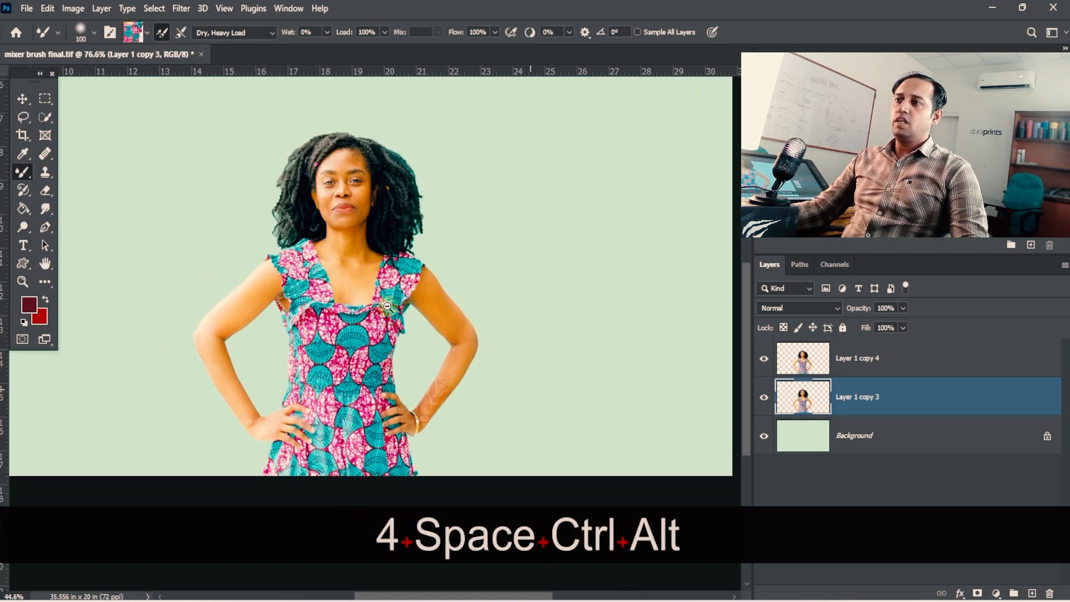
drag(435, 318, 388, 318)
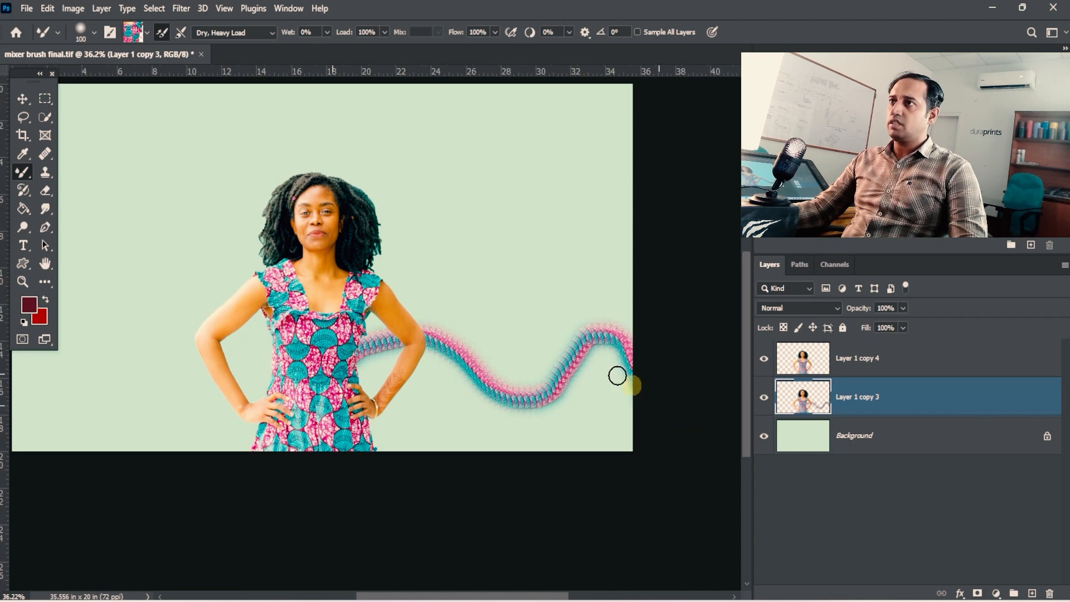
- Enlarge the brush to 200 and paint wider patterned bands from the woman toward the canvas's right, lower right and top edges
key(bracketright)
key(bracketright)
key(bracketright)
key(bracketright)
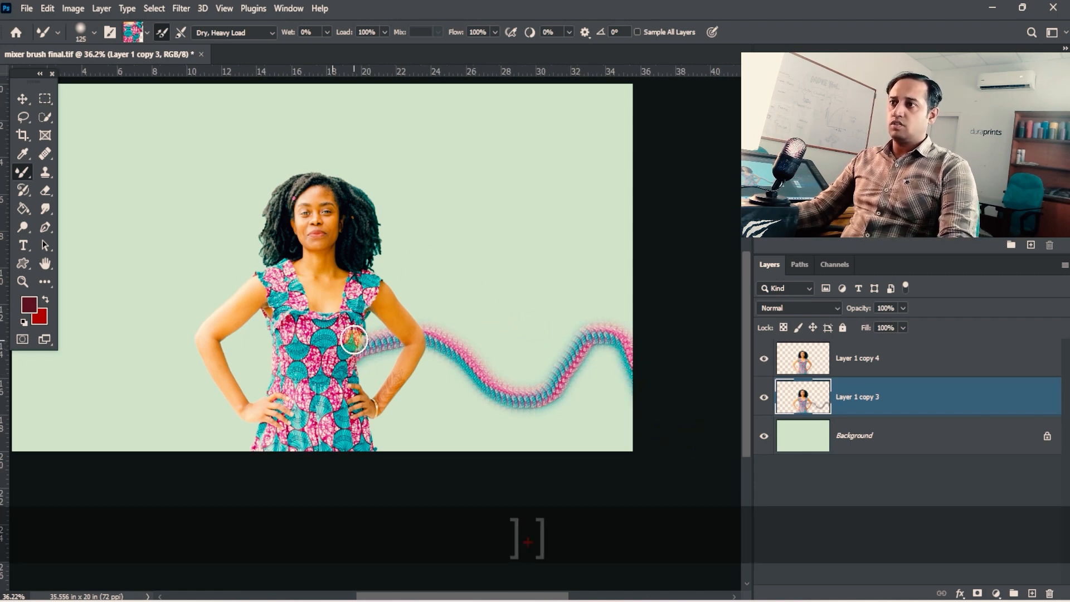
mouse_move(365, 304)
mouse_down()
mouse_move(533, 294)
mouse_move(363, 299)
mouse_move(657, 245)
mouse_up()
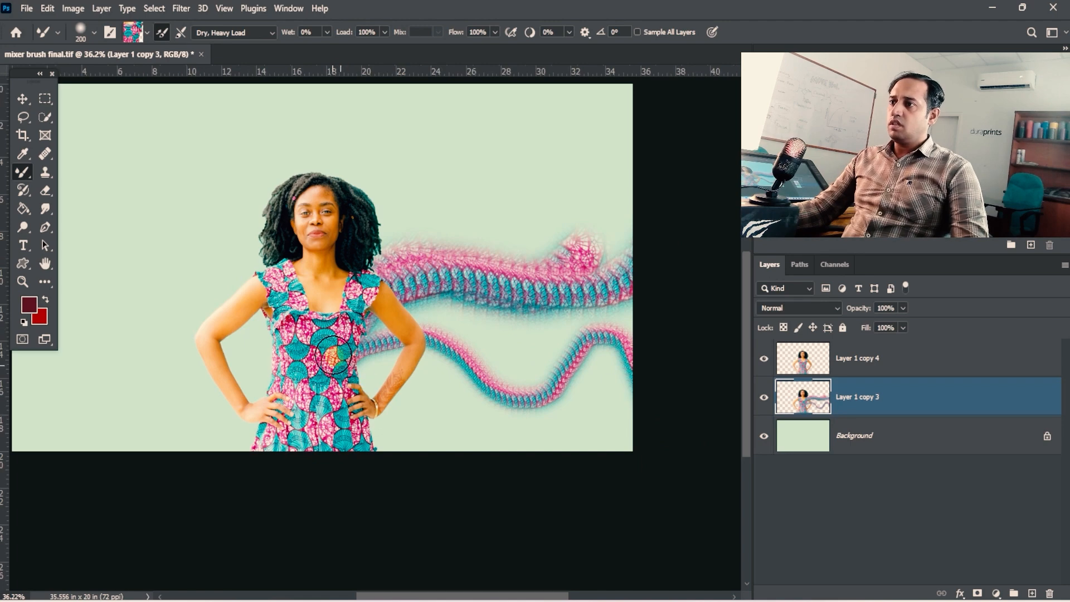
mouse_move(340, 404)
mouse_down()
mouse_move(486, 419)
mouse_move(554, 450)
mouse_move(542, 438)
mouse_move(335, 405)
mouse_up()
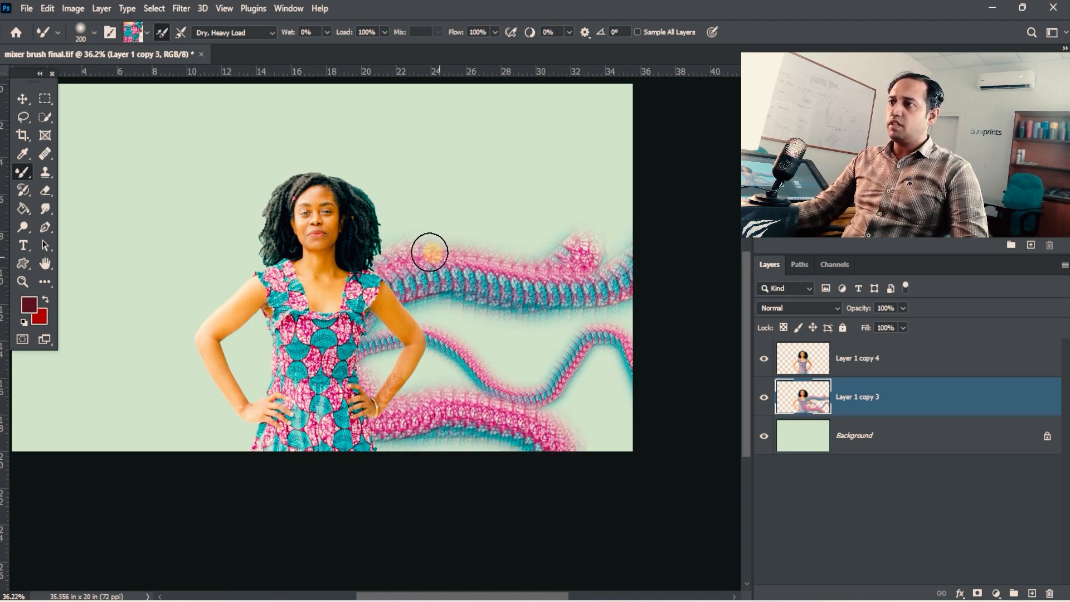
mouse_move(430, 253)
mouse_down()
mouse_move(463, 84)
mouse_move(439, 229)
mouse_move(377, 282)
mouse_move(400, 267)
mouse_move(435, 86)
mouse_up()
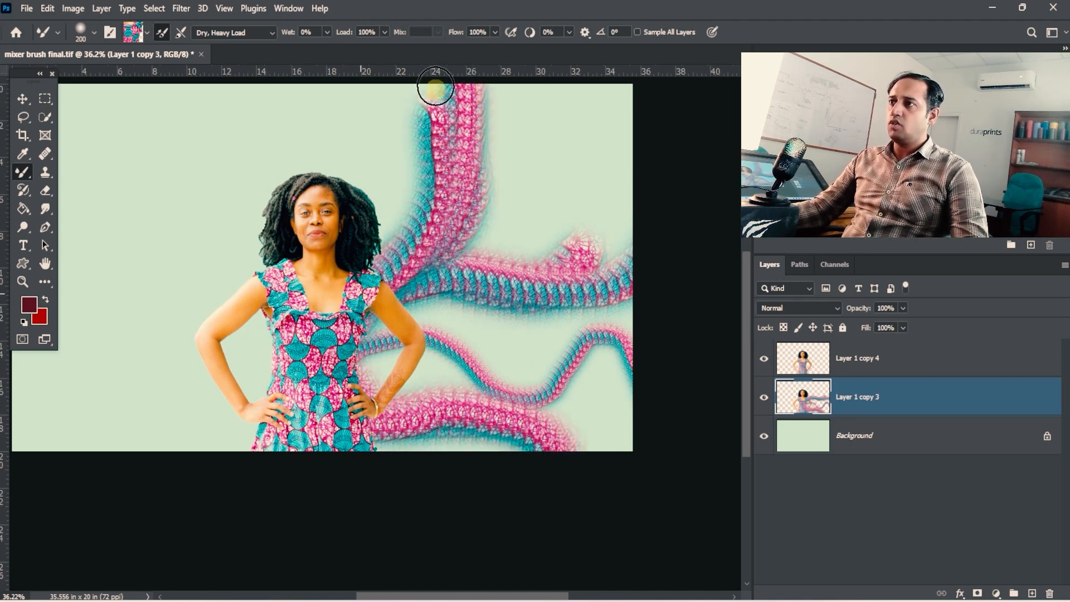
- Paint more patterned bands radiating from behind the woman to the top, upper right, left and lower left of the canvas
key(ctrl+alt+space)
mouse_move(458, 289)
mouse_down()
mouse_move(406, 313)
mouse_move(340, 223)
mouse_move(316, 126)
mouse_up()
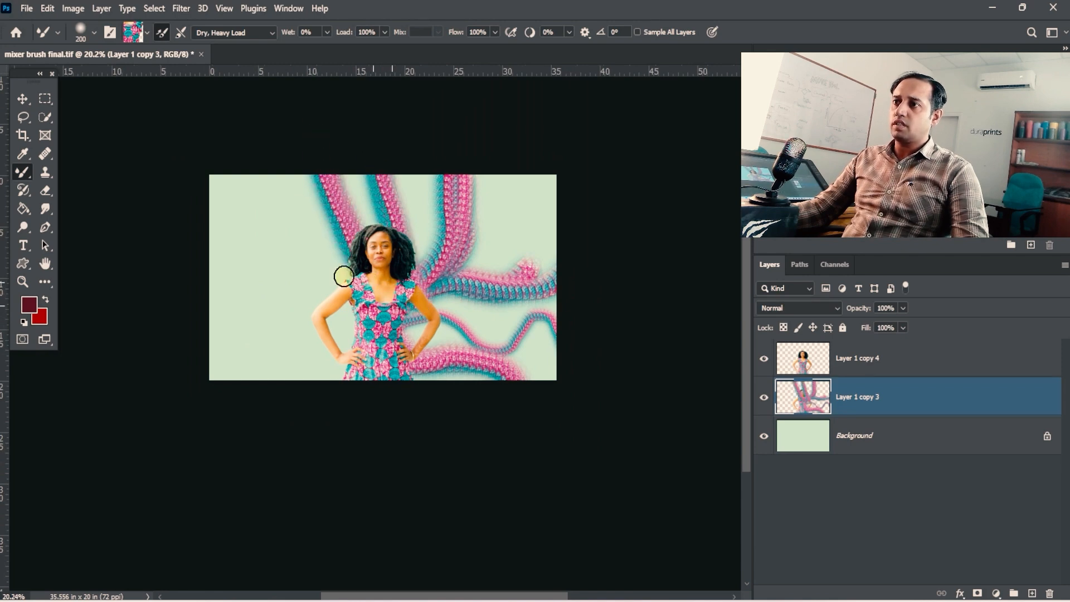
mouse_move(344, 276)
mouse_down()
mouse_move(403, 292)
mouse_move(205, 272)
mouse_move(356, 282)
mouse_up()
mouse_move(253, 350)
mouse_down()
mouse_move(365, 340)
mouse_move(206, 399)
mouse_up()
drag(408, 301, 546, 152)
drag(364, 329, 275, 163)
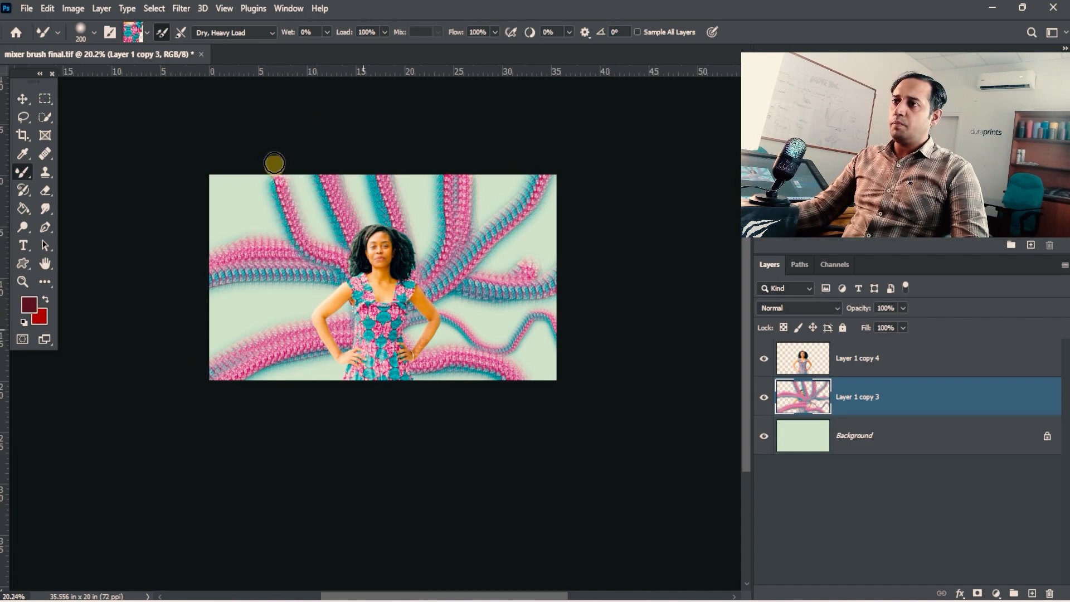
drag(400, 321, 198, 336)
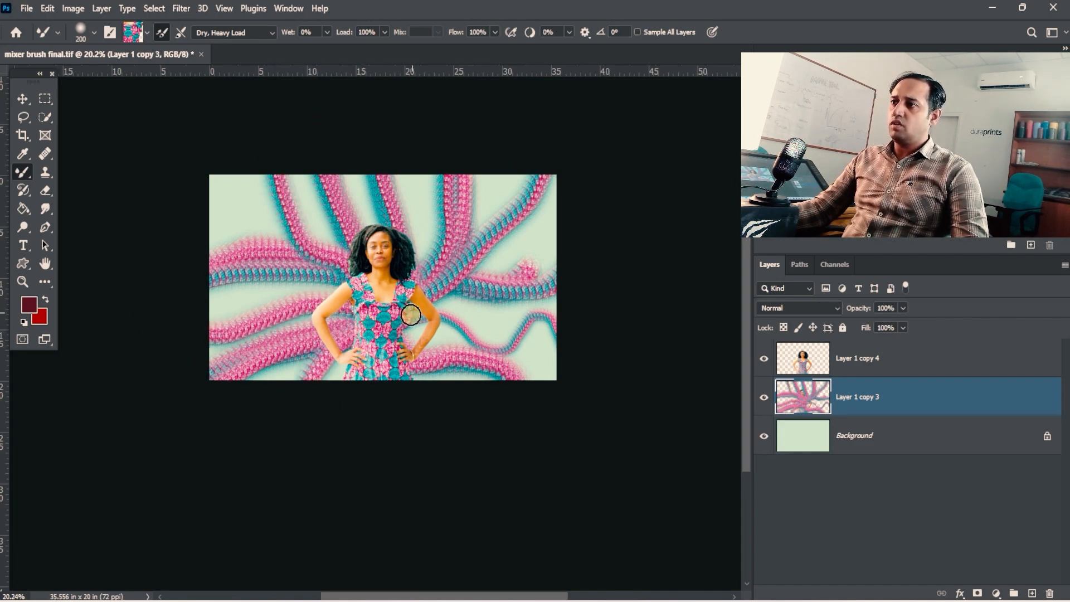
drag(390, 343, 446, 343)
drag(552, 295, 369, 338)
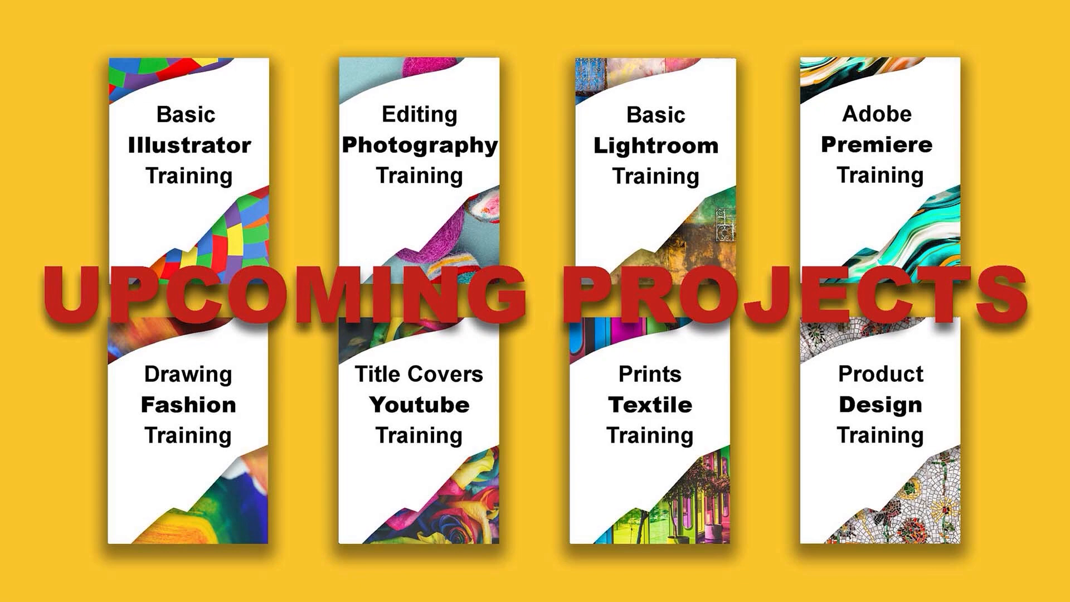